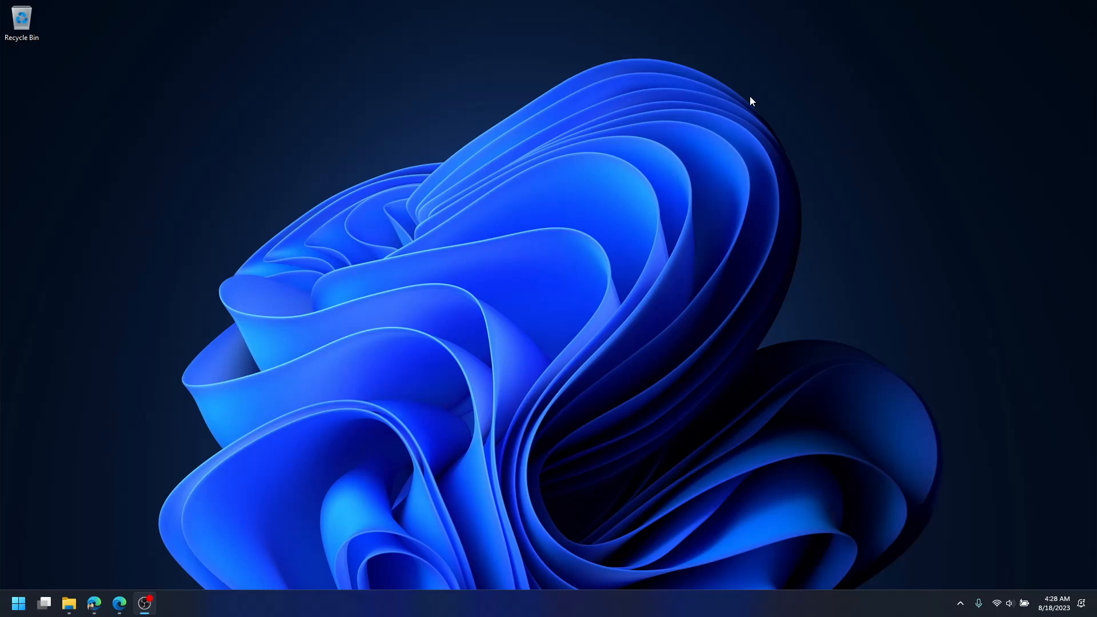
Launch Word and create a new blank document
key(super)
text(word)
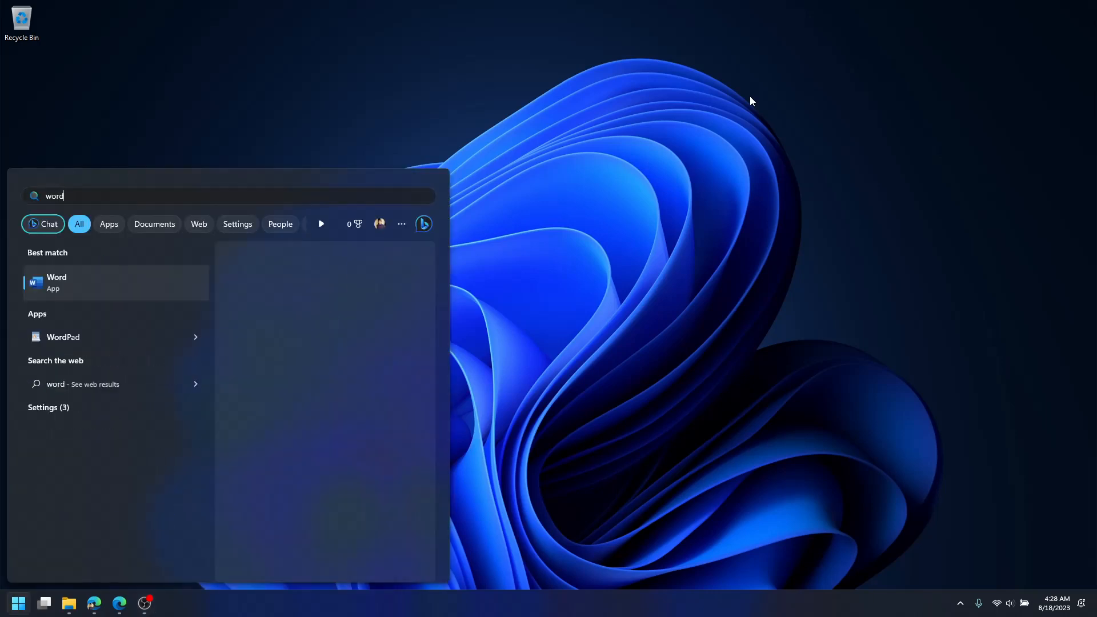
key(Return)
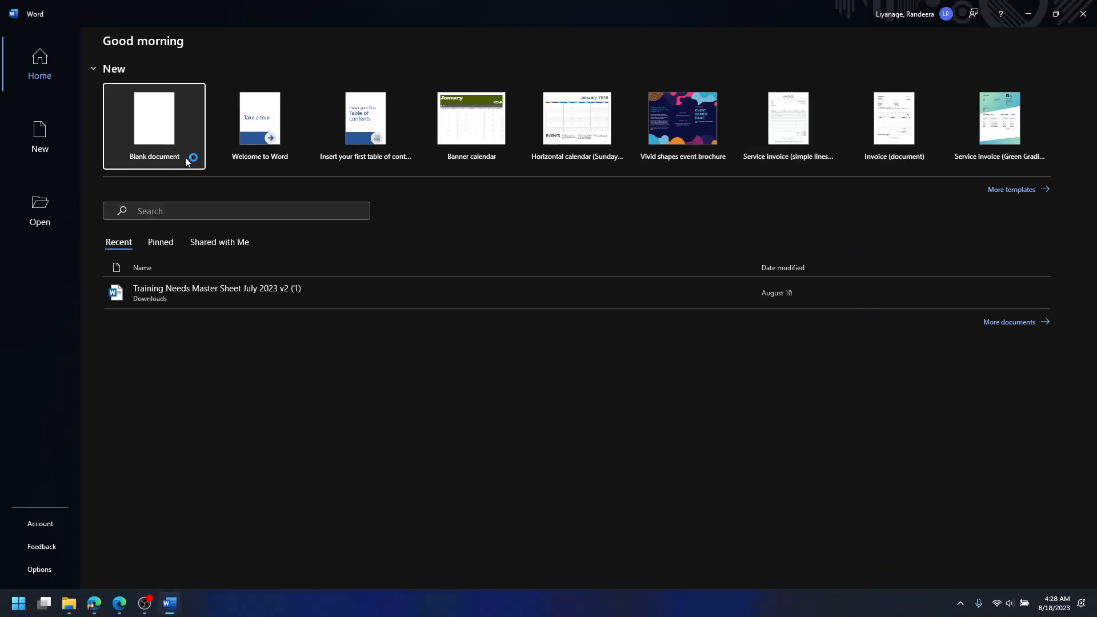
click(185, 157)
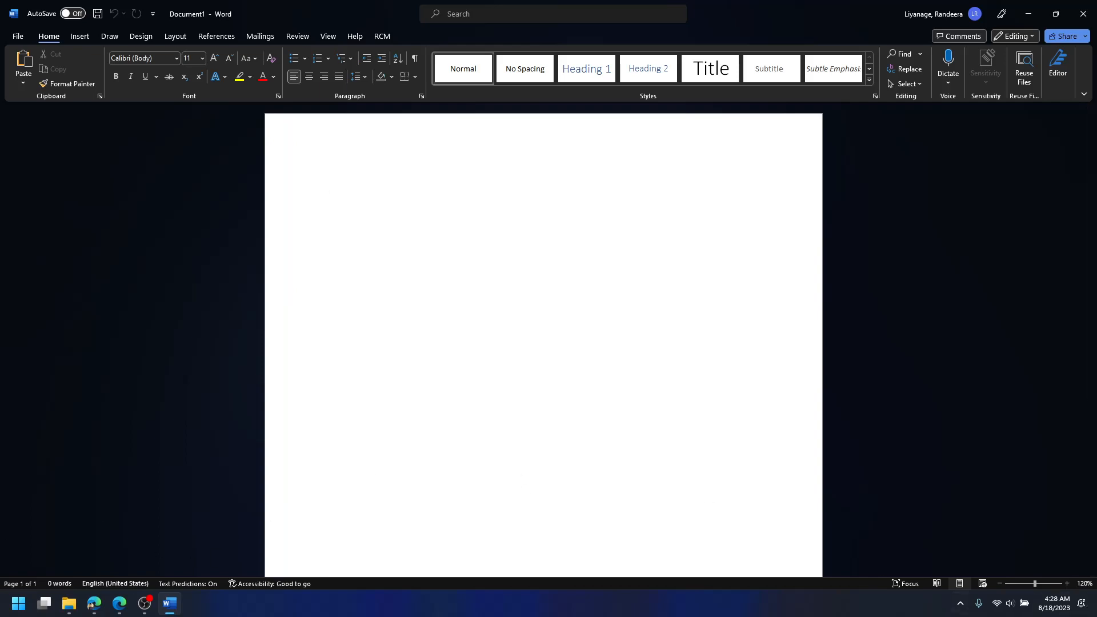
click(92, 606)
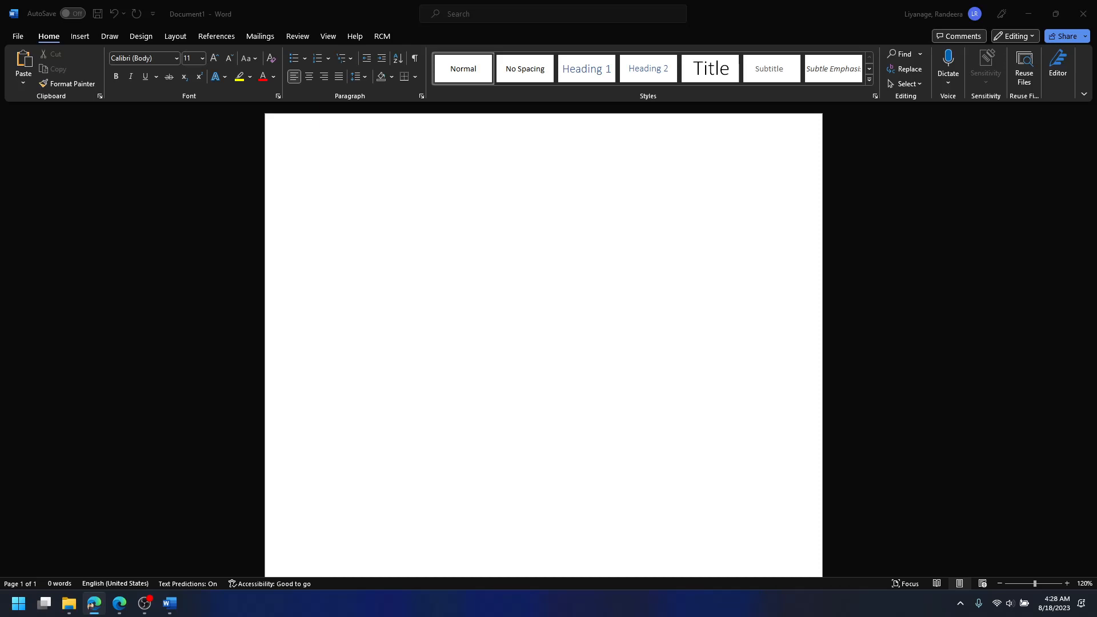
click(239, 96)
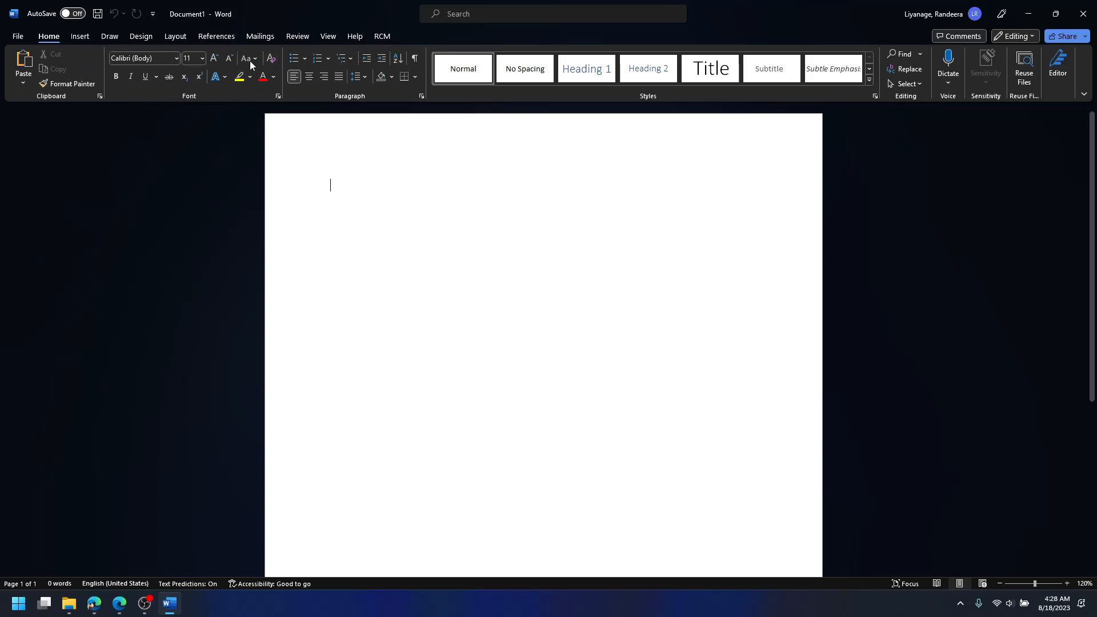
Open the detailed font settings and choose the Regular style at size 12
click(278, 96)
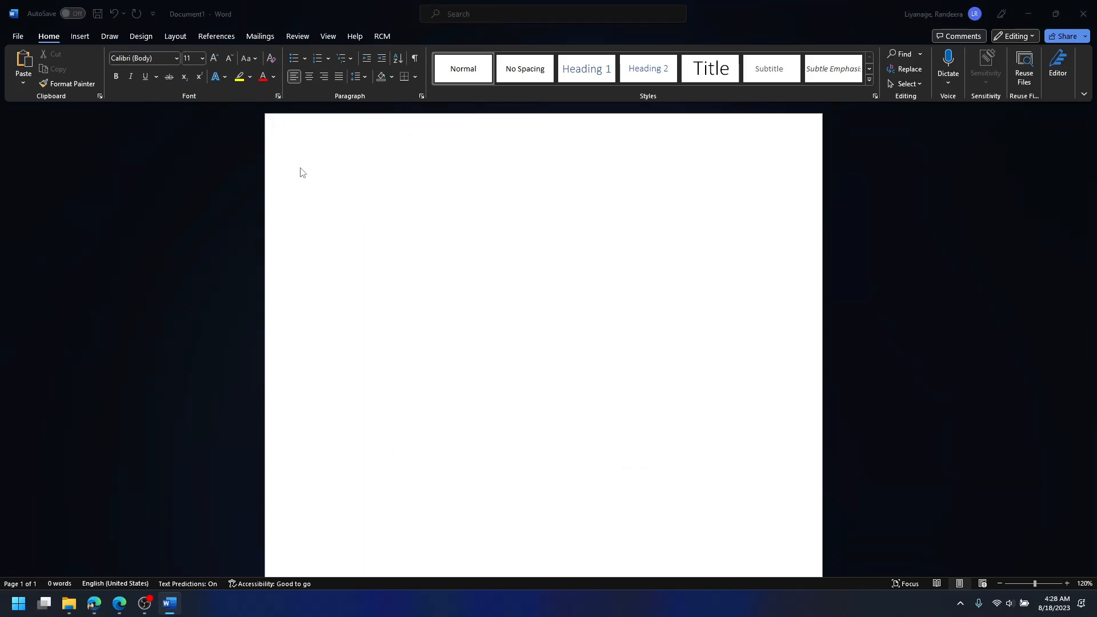
drag(468, 159, 495, 155)
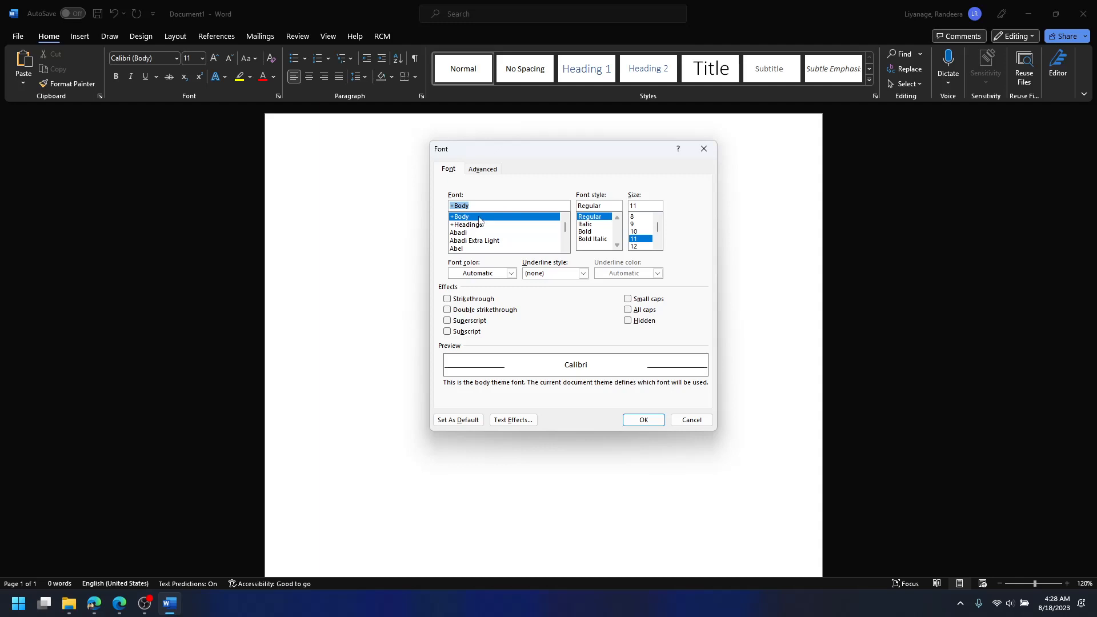
click(590, 221)
click(636, 247)
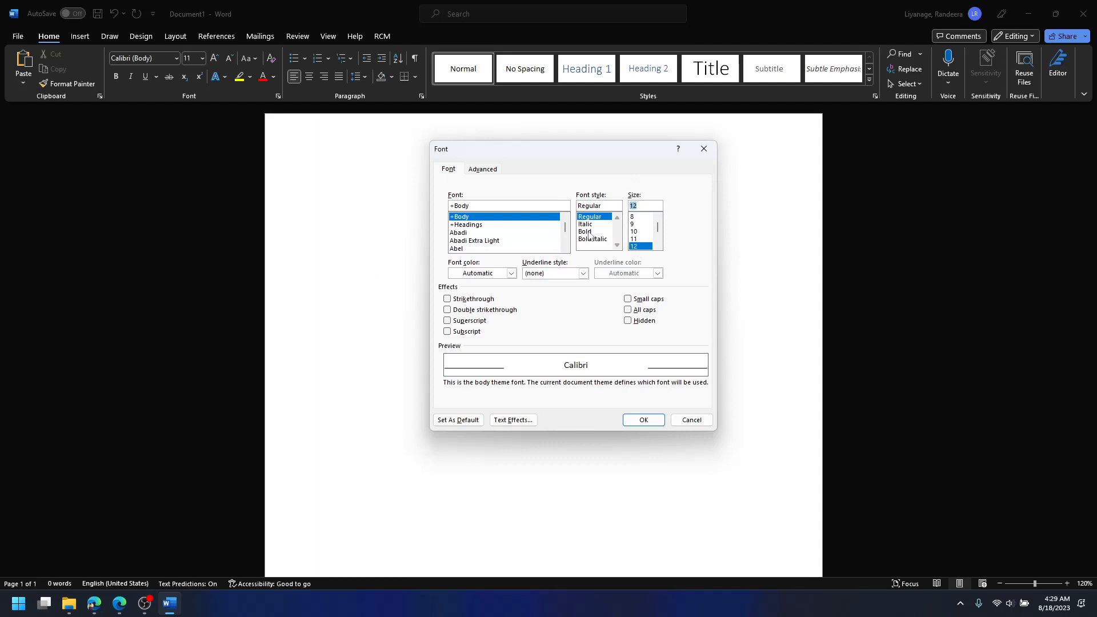
Choose Times New Roman, Regular, 12 pt and set it as the default font for this document only
click(511, 206)
drag(454, 206, 385, 209)
text(time)
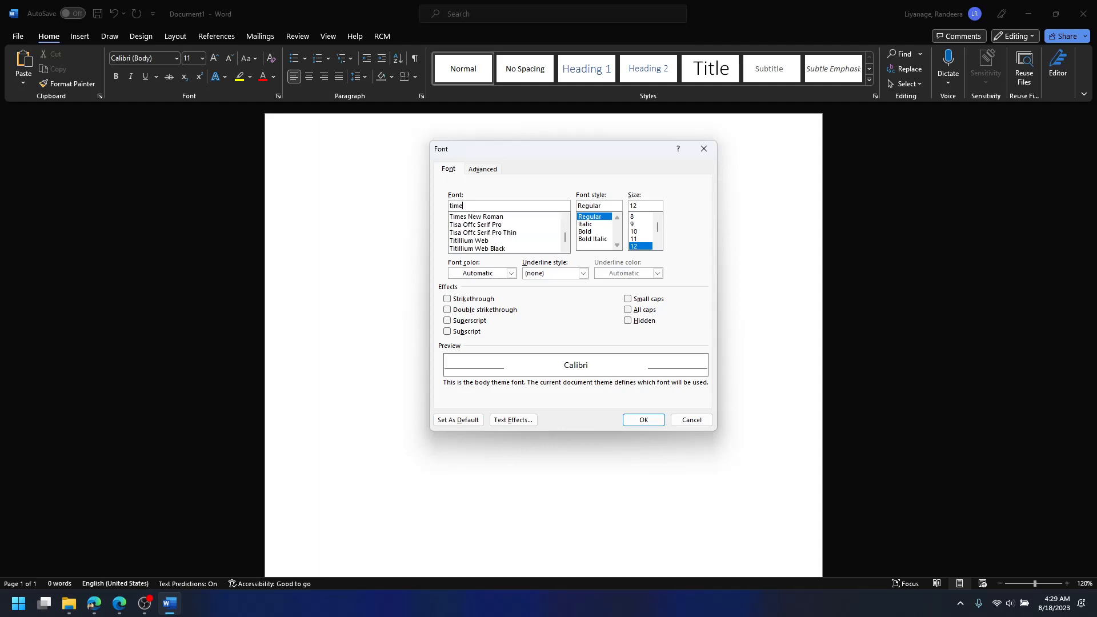
click(508, 216)
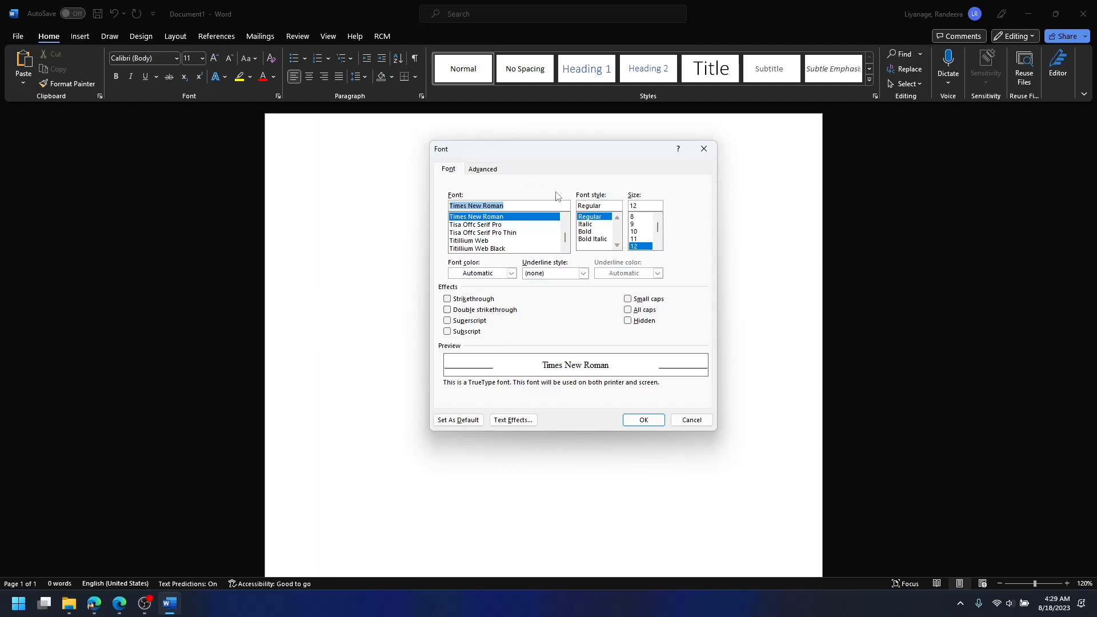
click(583, 218)
click(637, 247)
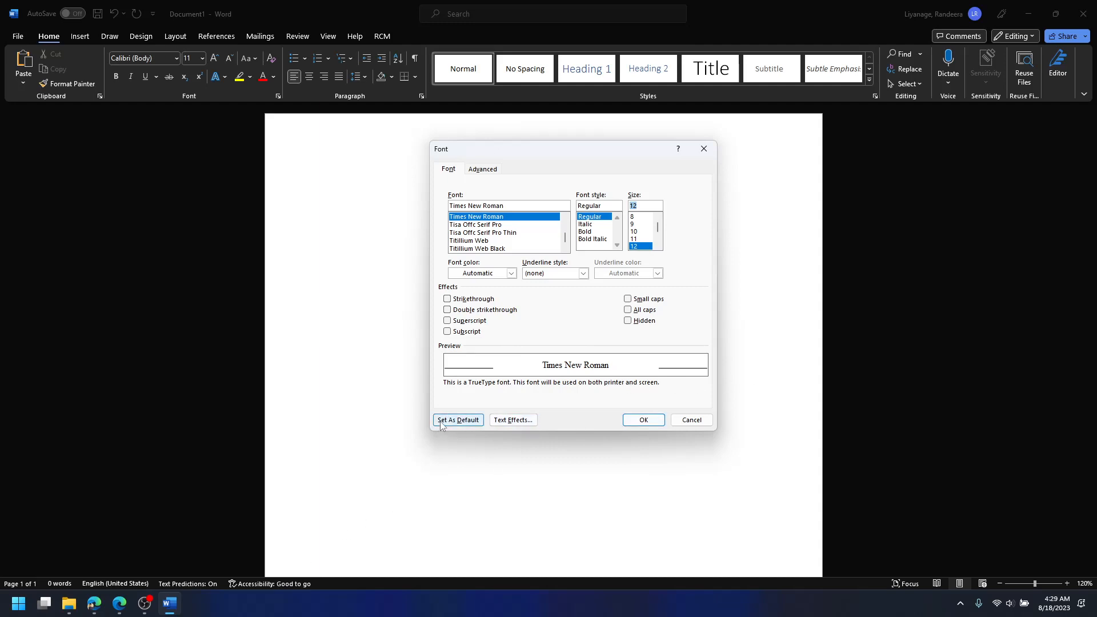
click(457, 421)
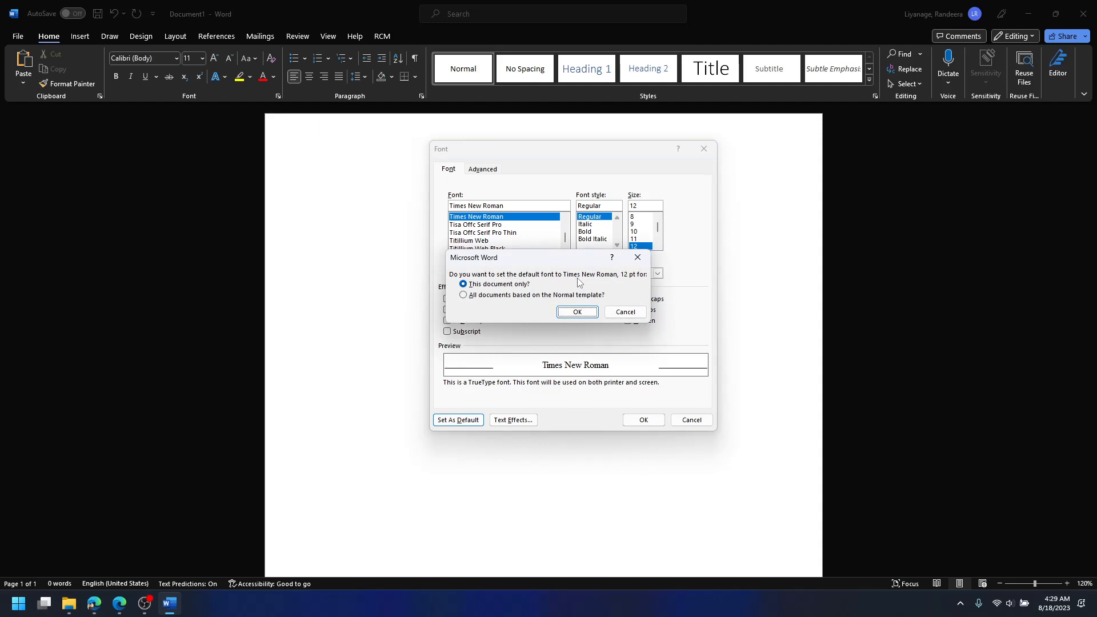
click(577, 312)
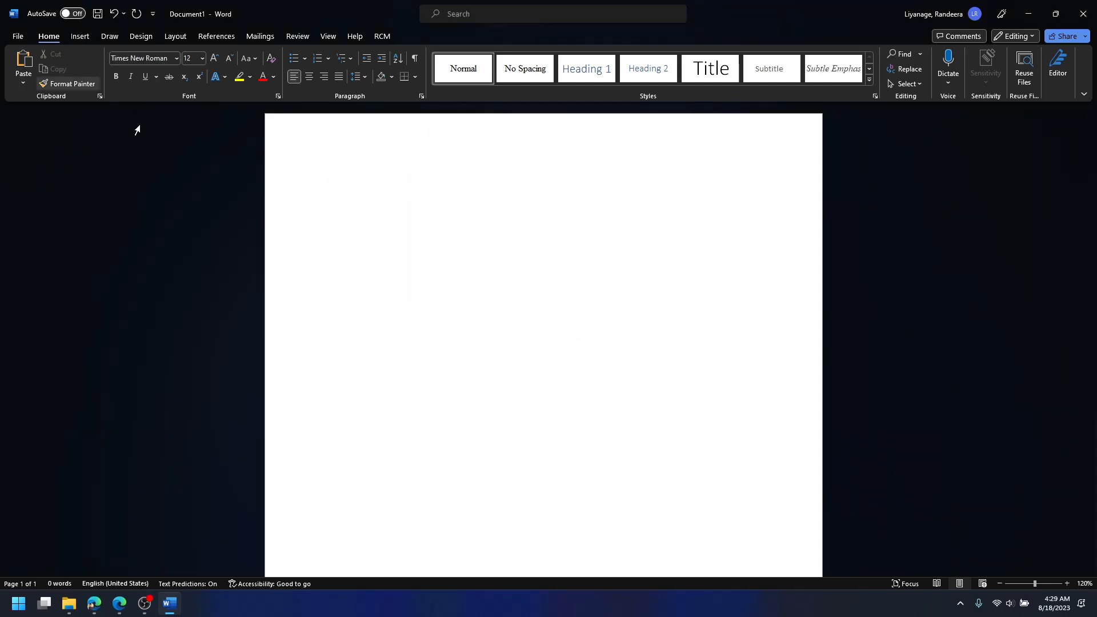
Set the alignment to Justified in the detailed paragraph settings
click(421, 98)
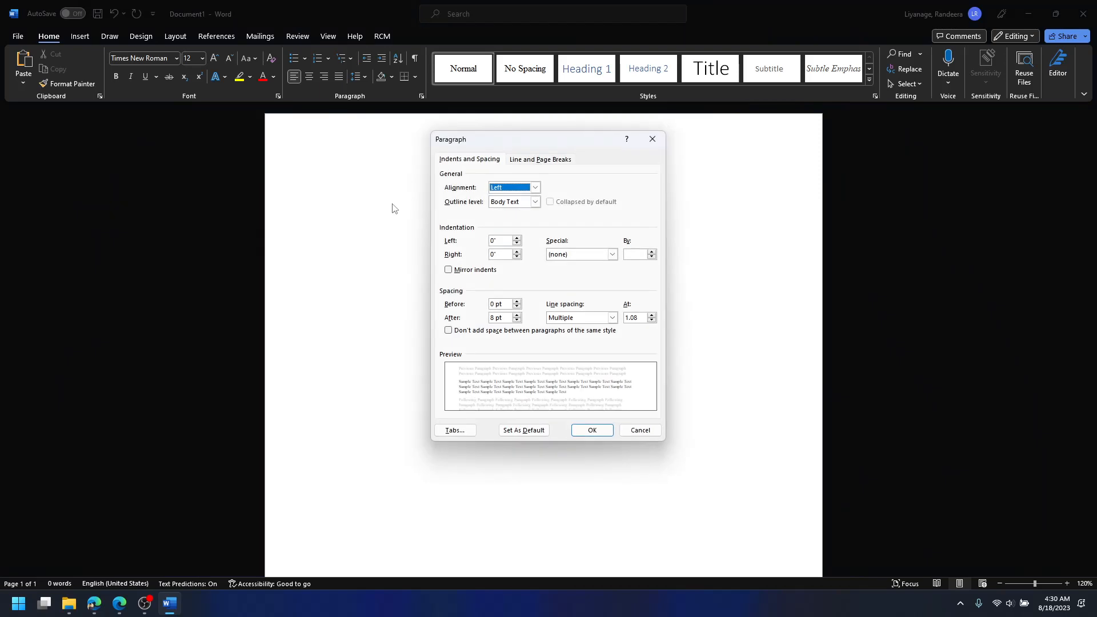
click(518, 189)
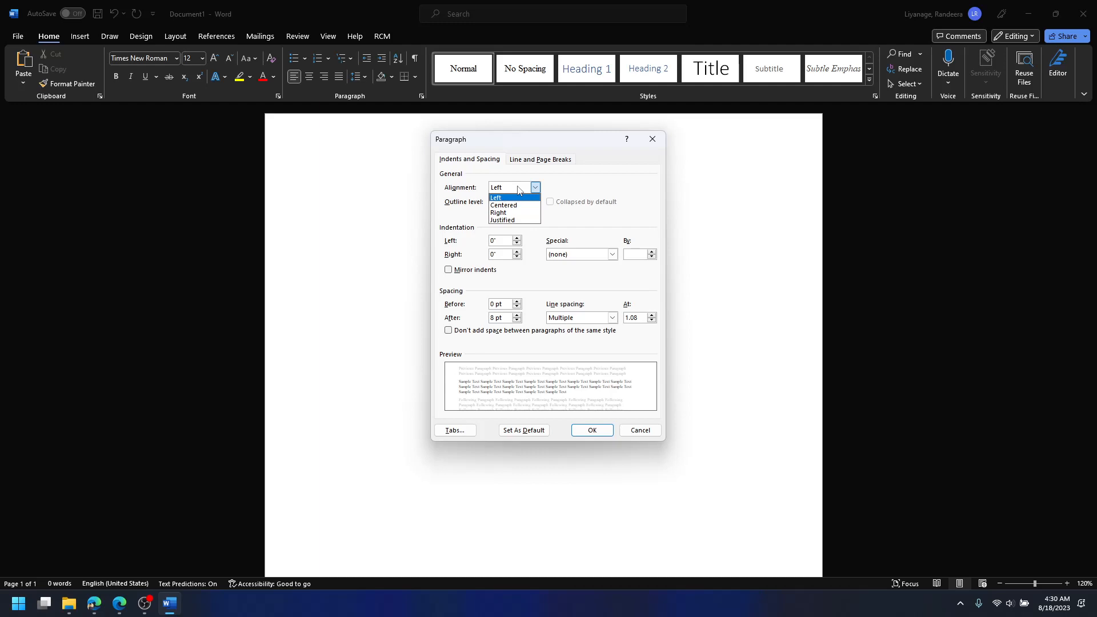
click(498, 212)
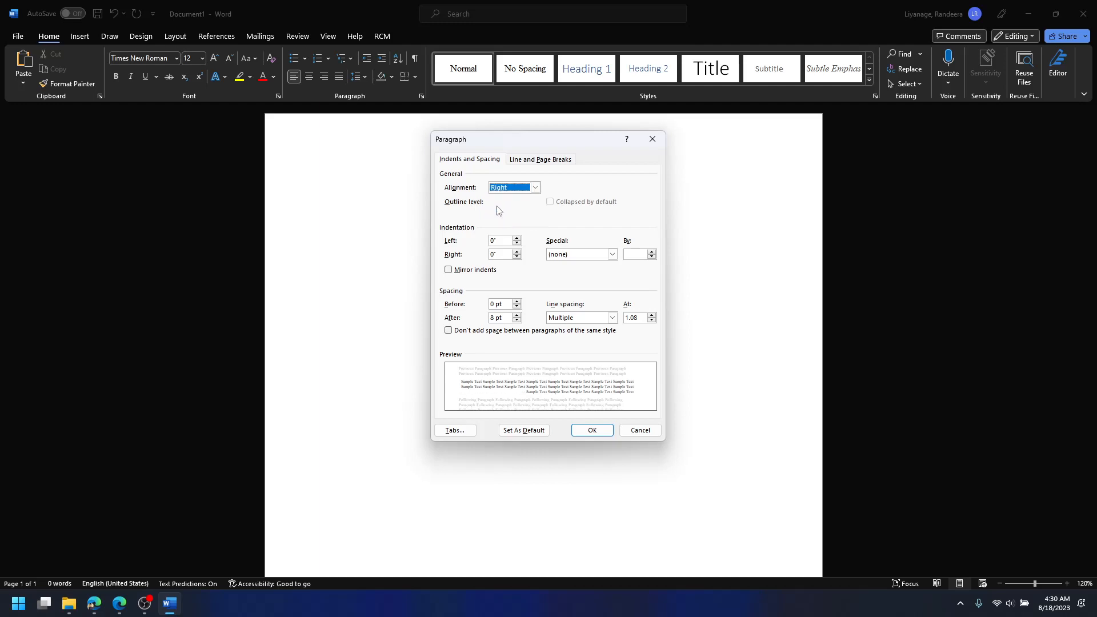
click(506, 188)
click(498, 220)
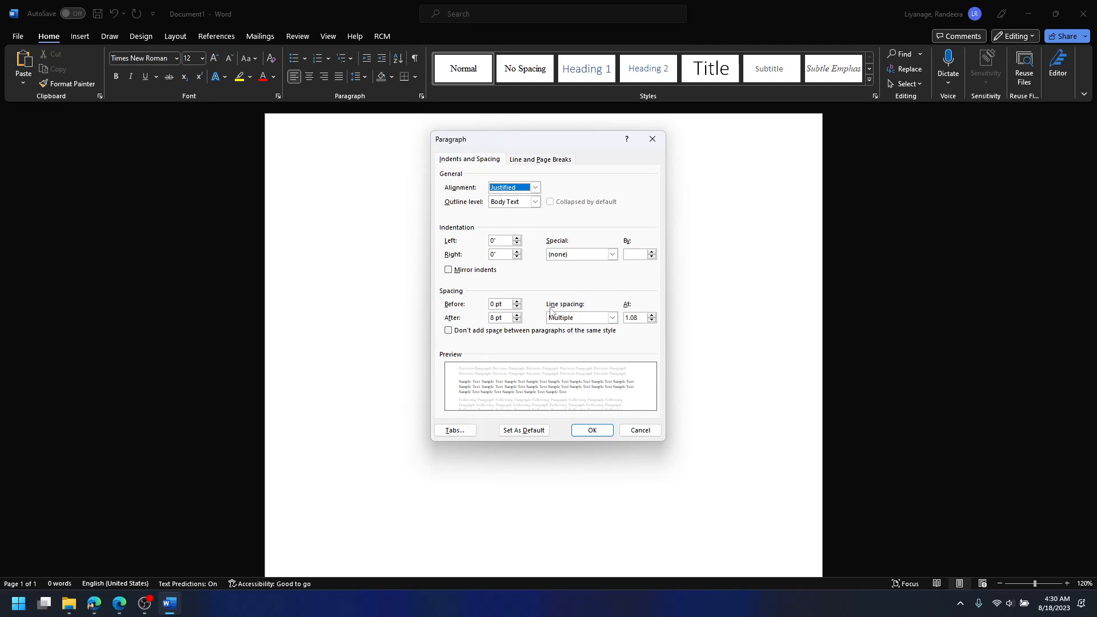
Set the line spacing to 1.5 lines and make the paragraph settings the default for this document only
click(576, 320)
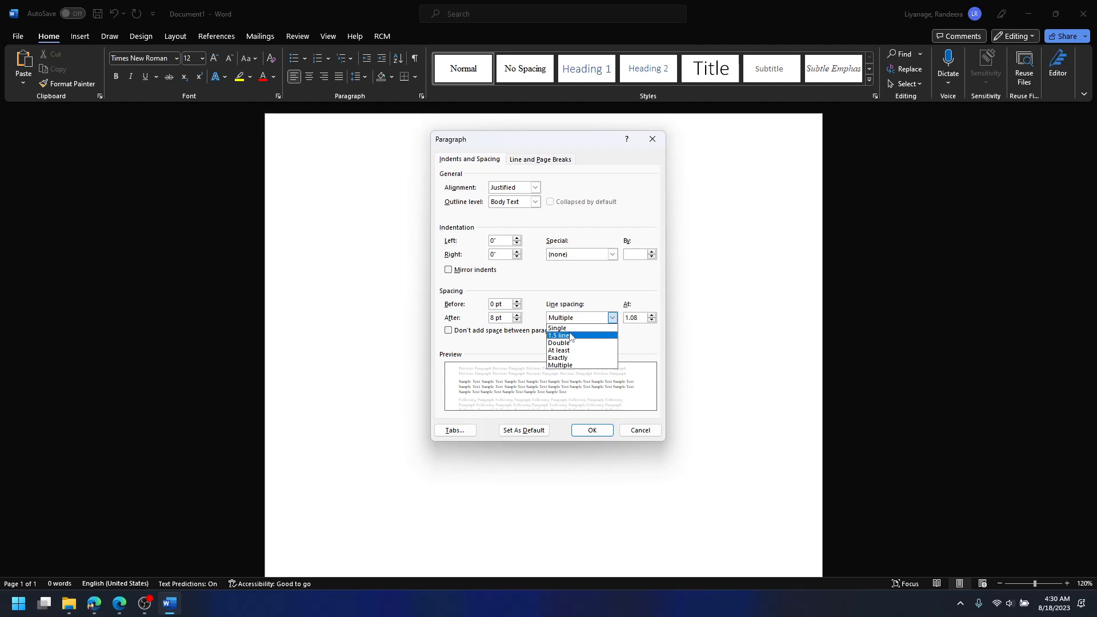
click(585, 337)
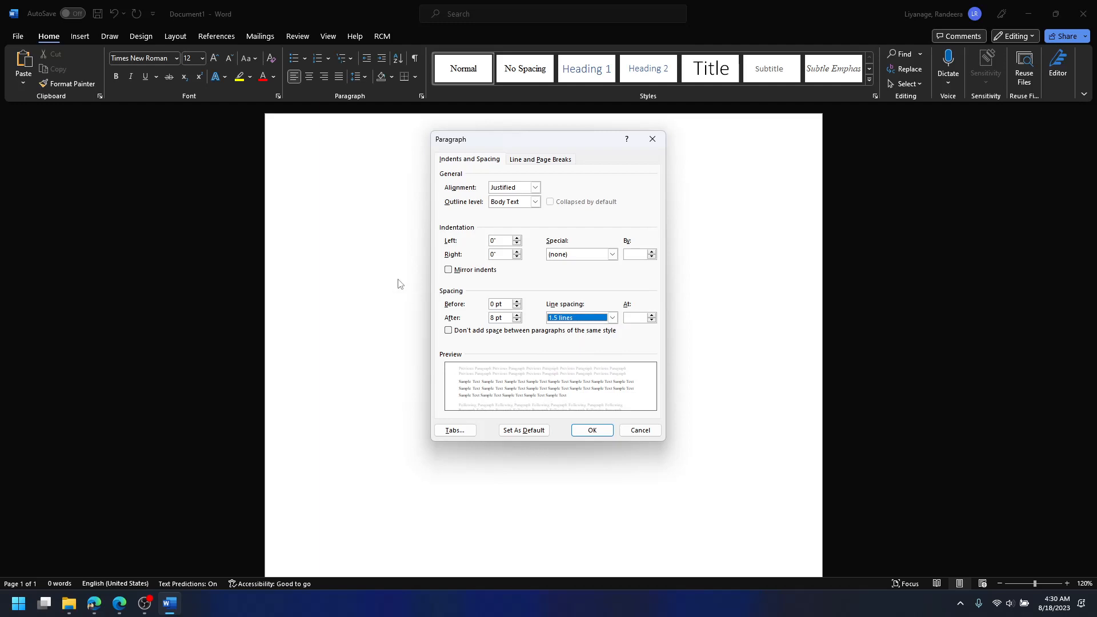
click(520, 433)
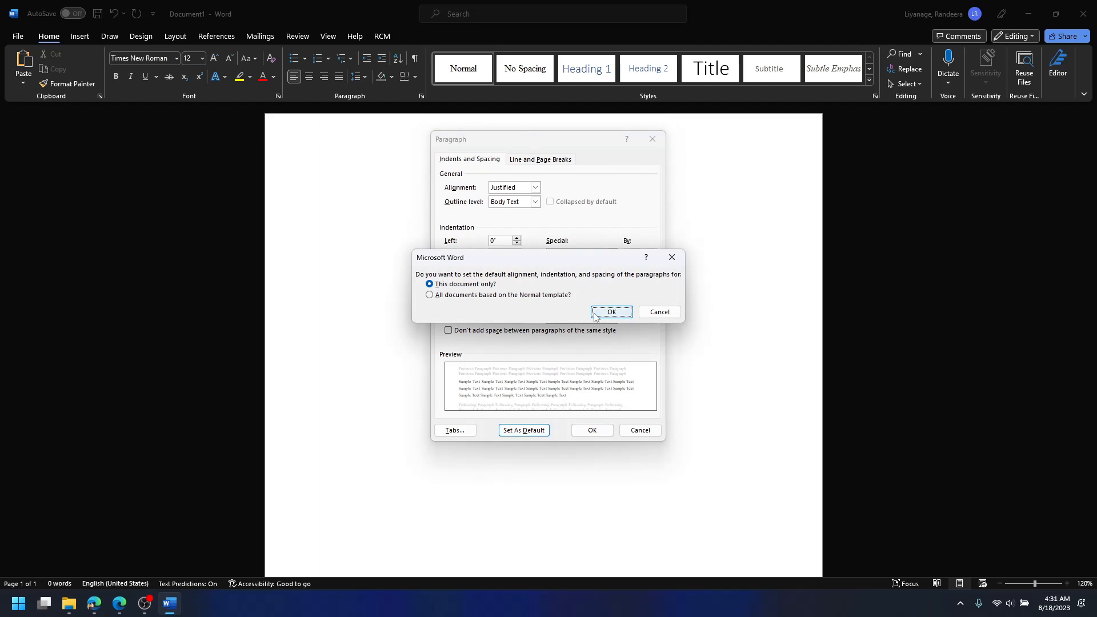
click(594, 314)
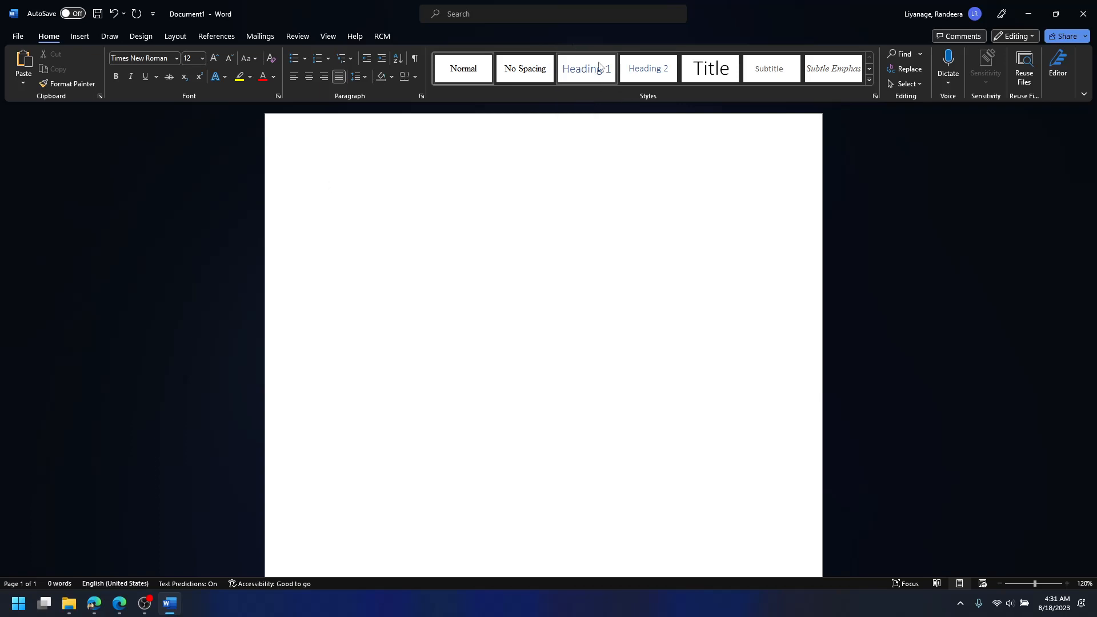
Modify the Heading 1 style to Times New Roman, size 12, bold, with the black theme font color
right_click(600, 67)
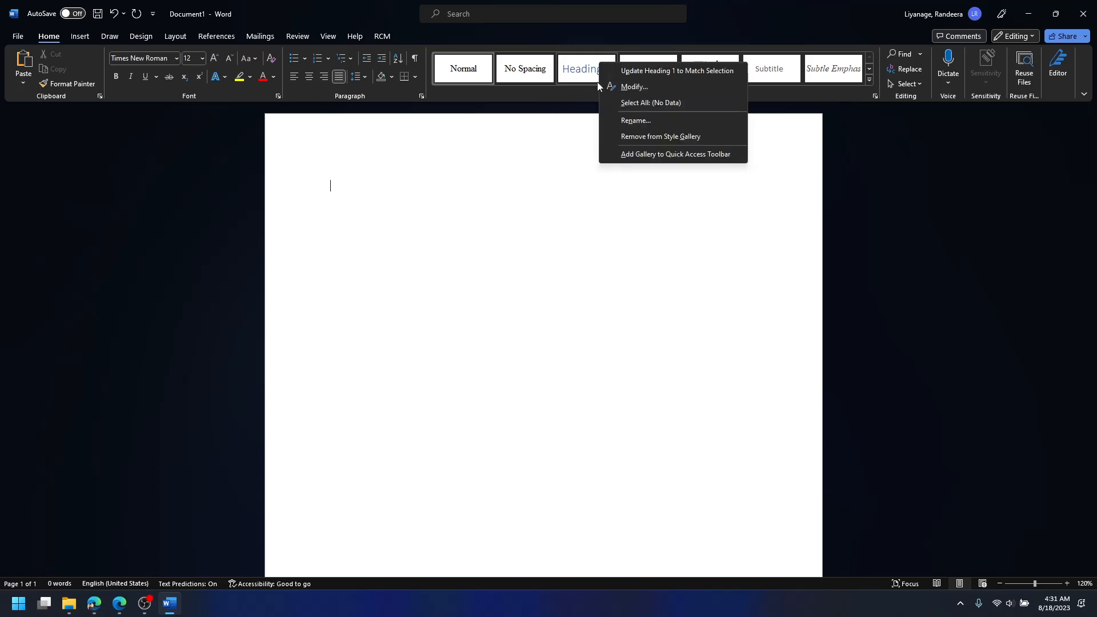
click(620, 87)
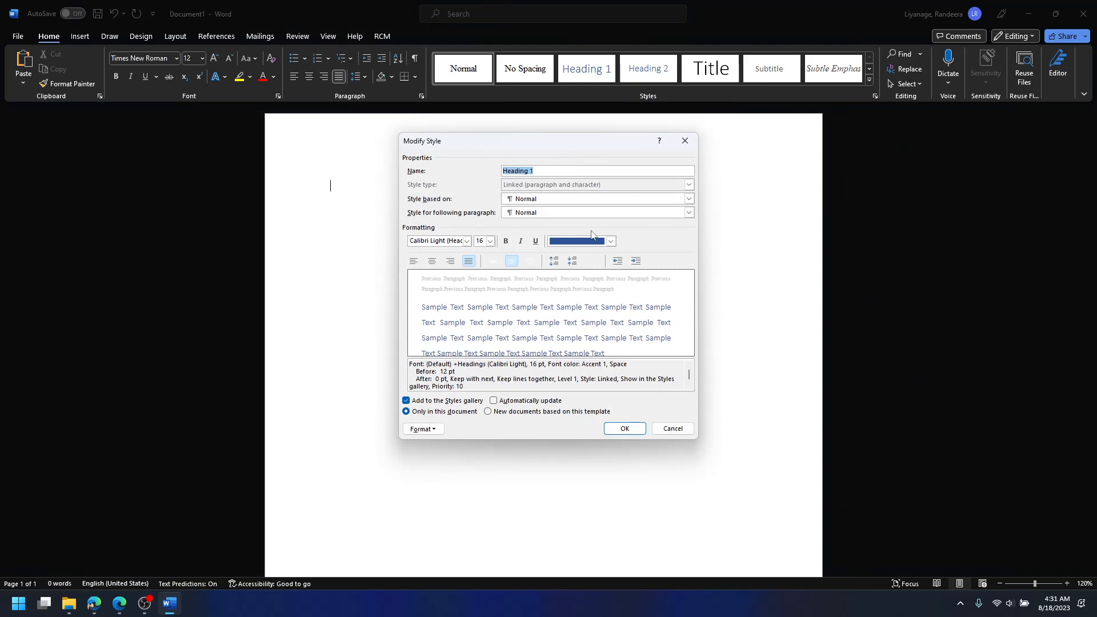
click(467, 241)
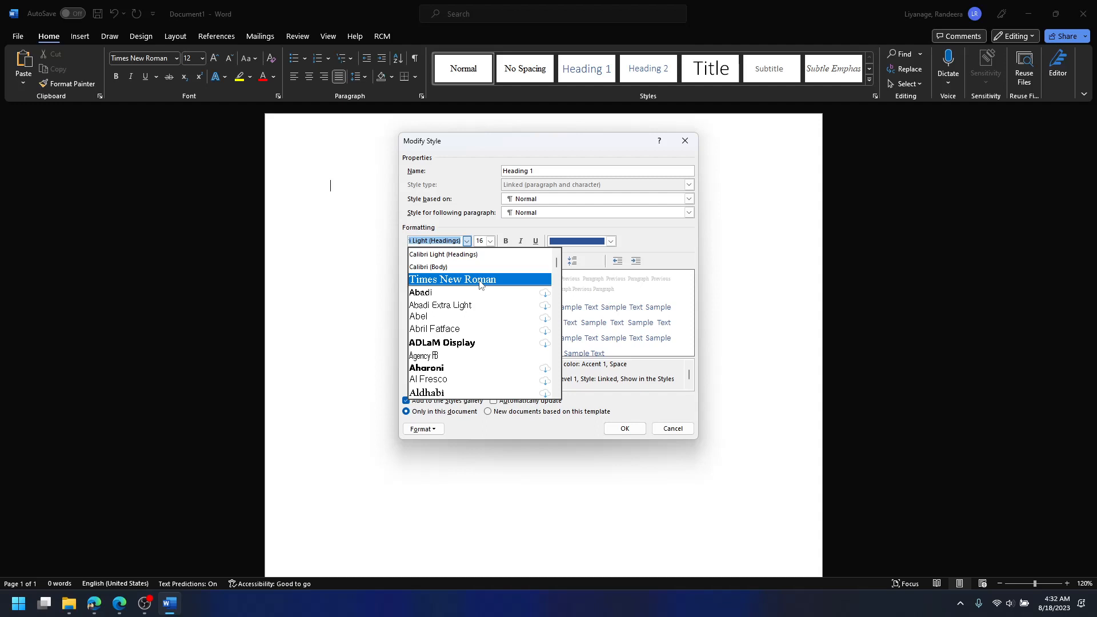
click(480, 280)
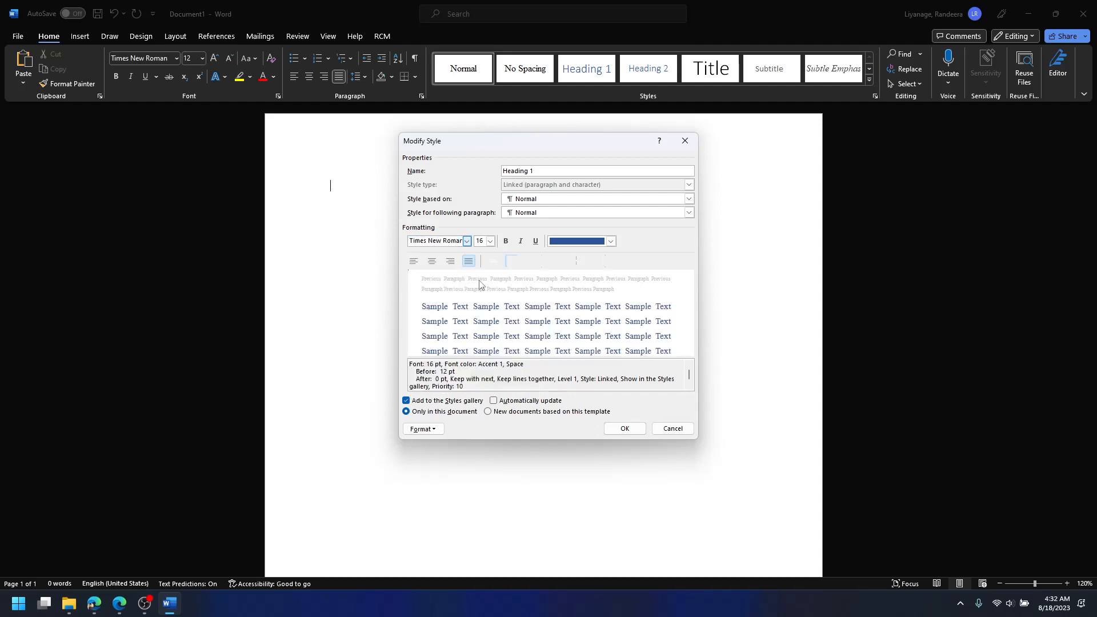
click(490, 241)
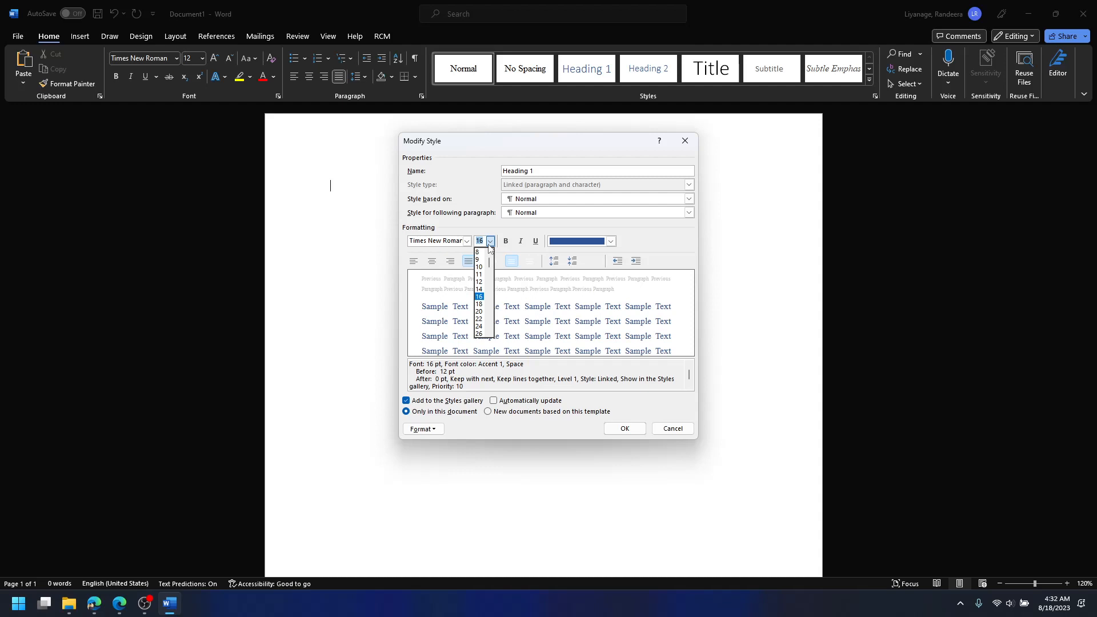
click(482, 281)
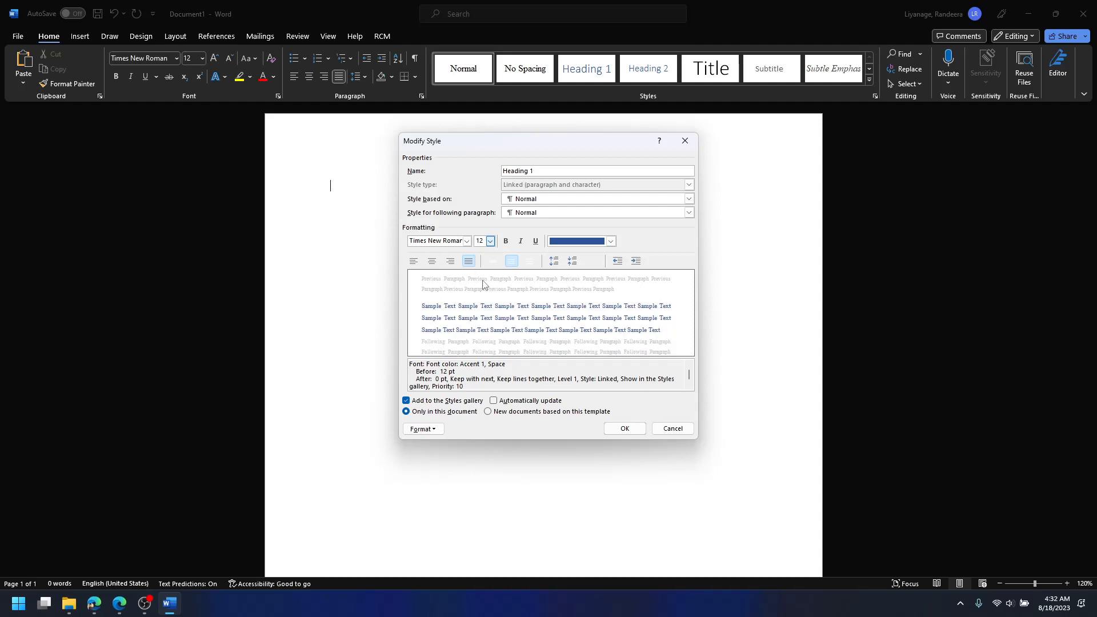
click(505, 241)
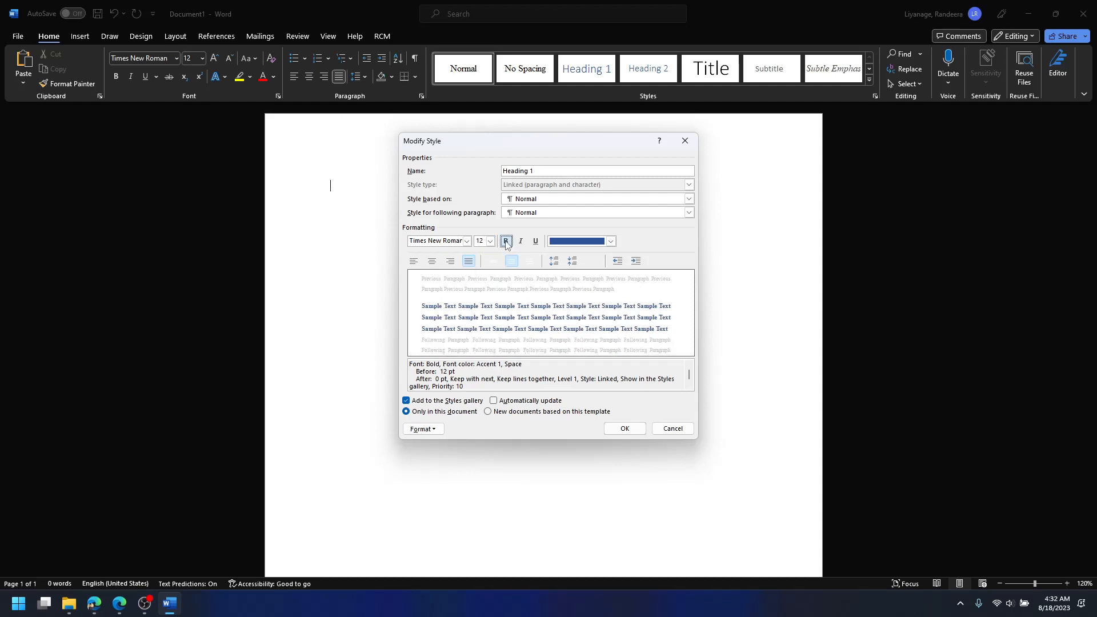
click(611, 241)
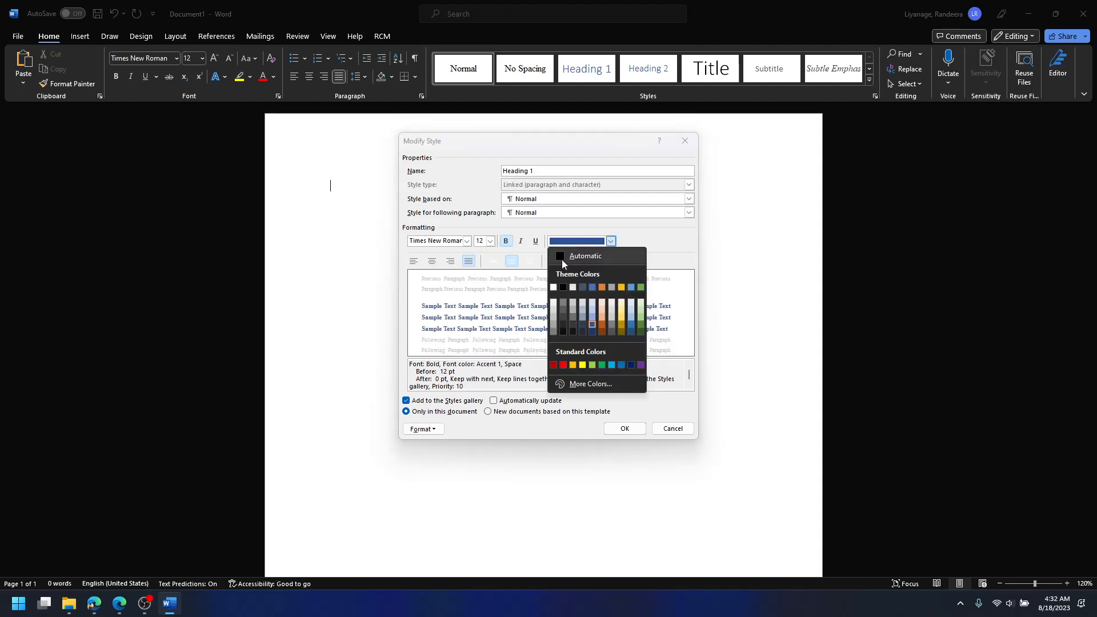
click(563, 288)
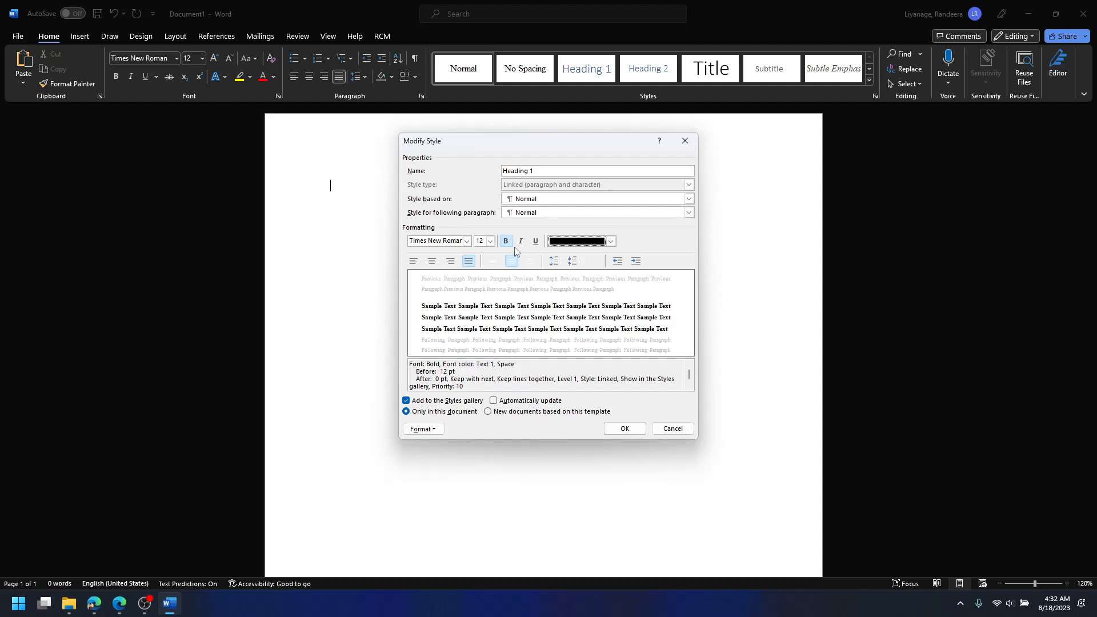
click(617, 430)
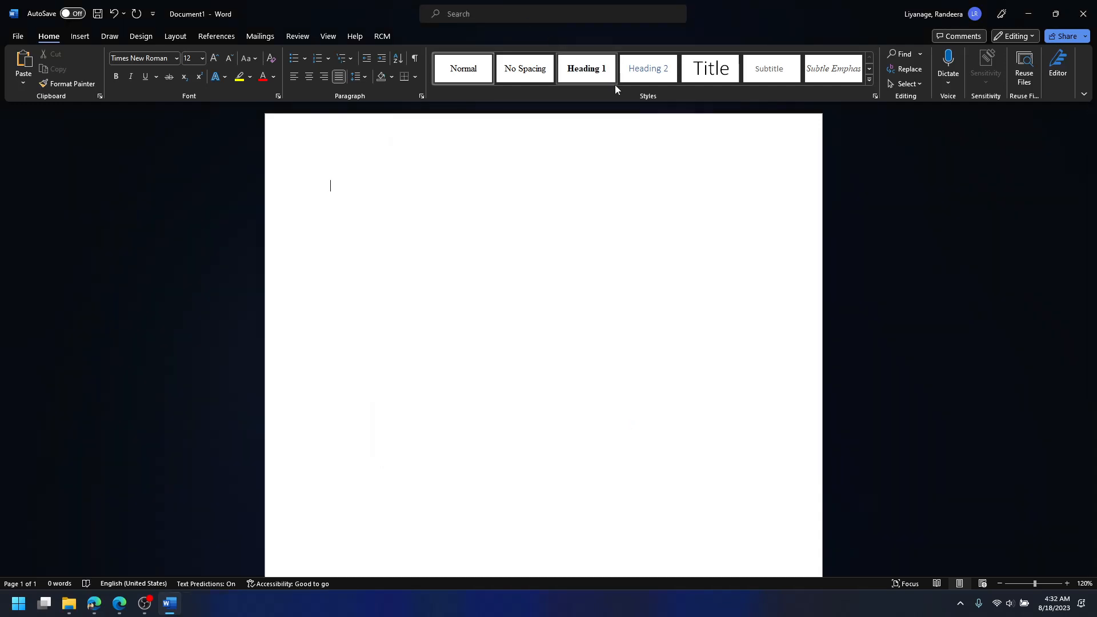
Modify the Heading 2 style to Times New Roman, size 12, bold, with the black theme font color
right_click(656, 72)
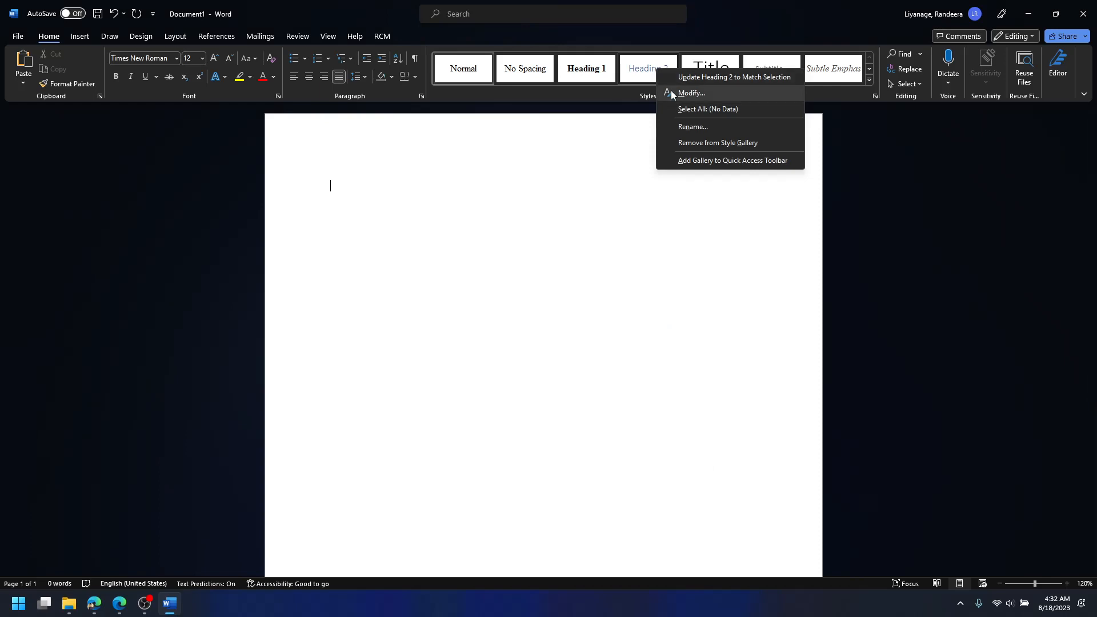
click(690, 93)
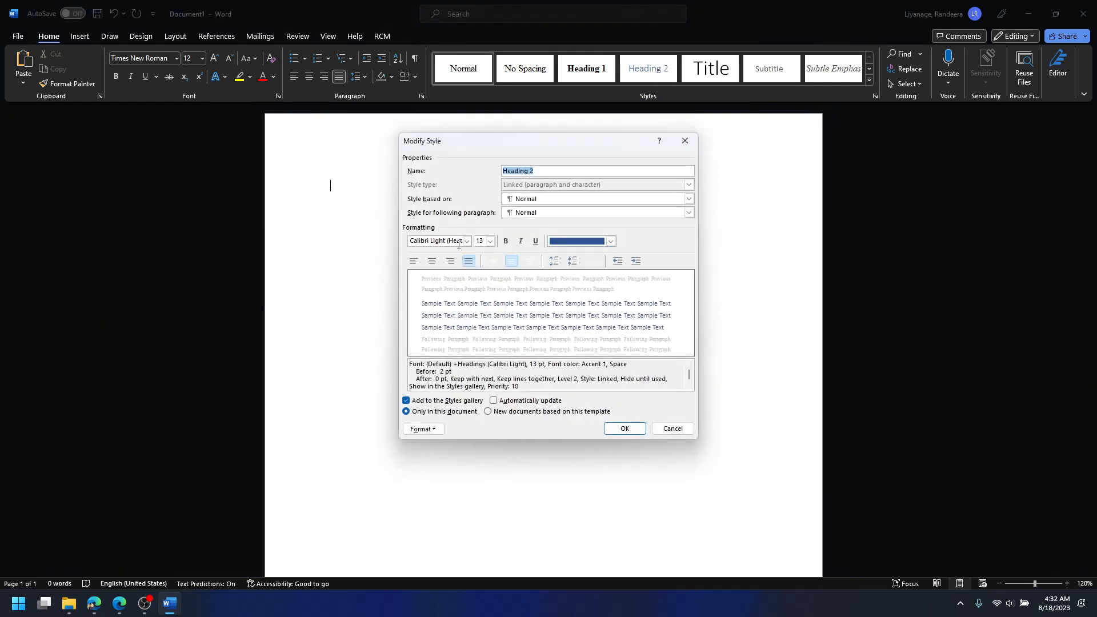
click(467, 240)
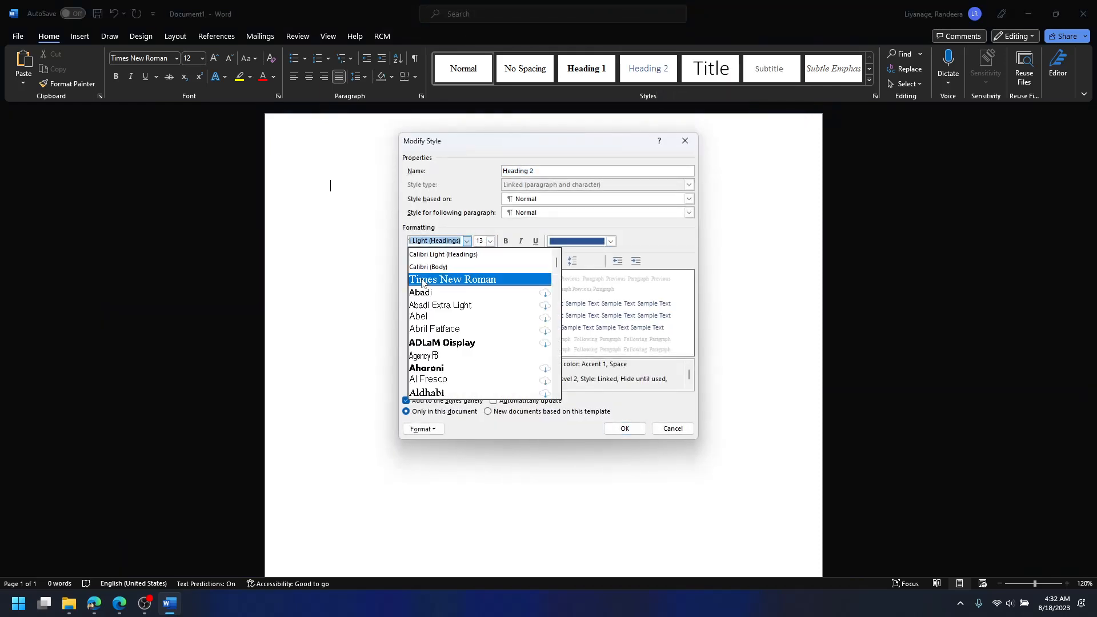
click(445, 279)
click(490, 240)
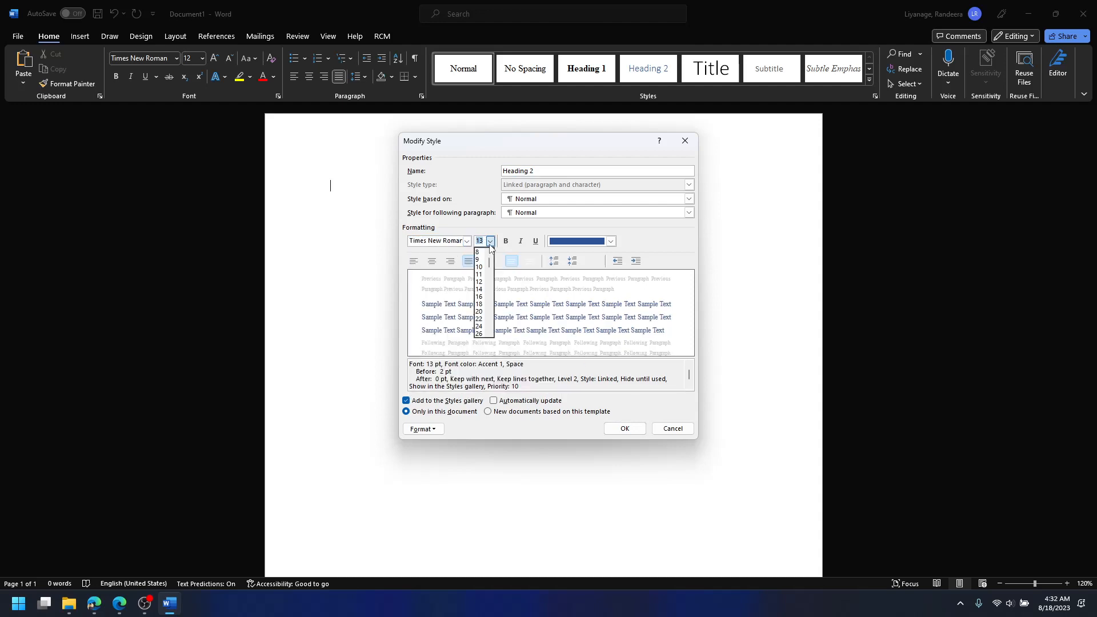
click(483, 281)
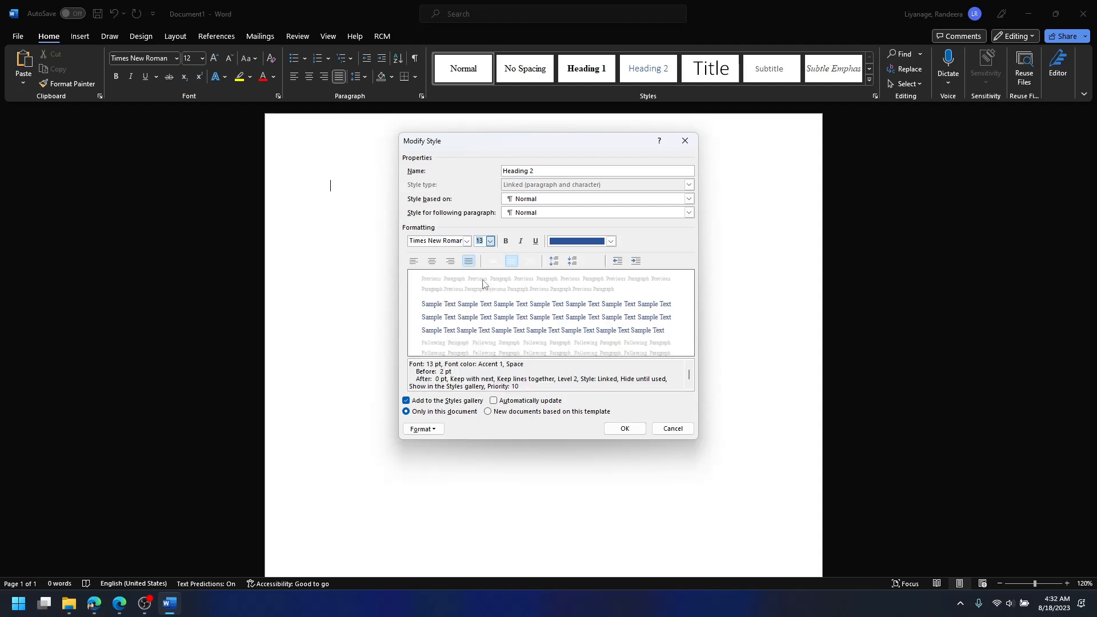
click(507, 241)
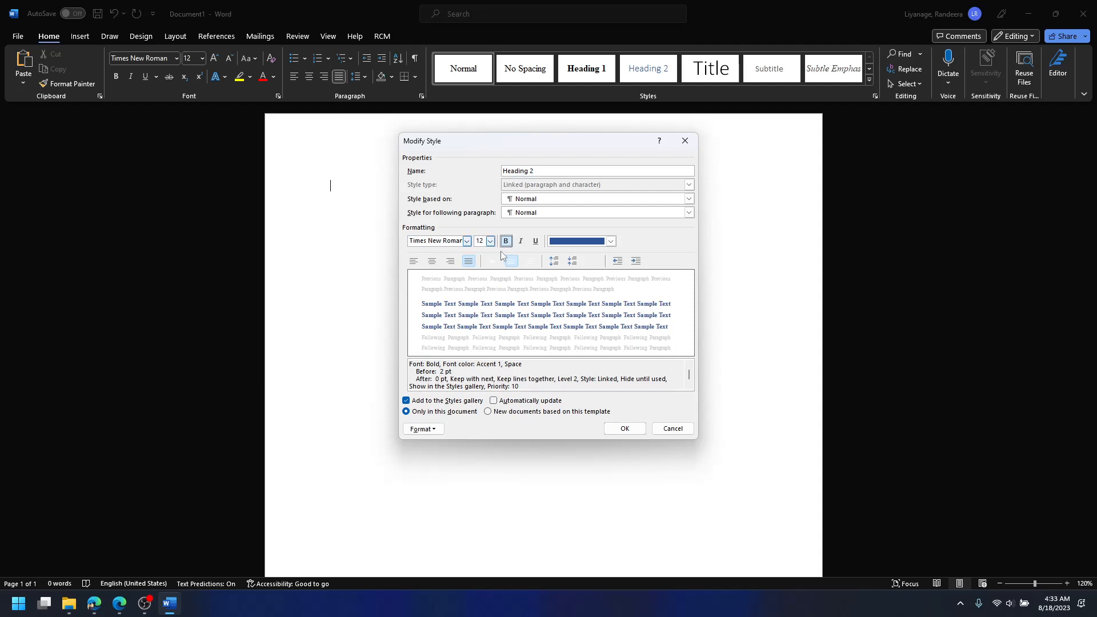
click(568, 242)
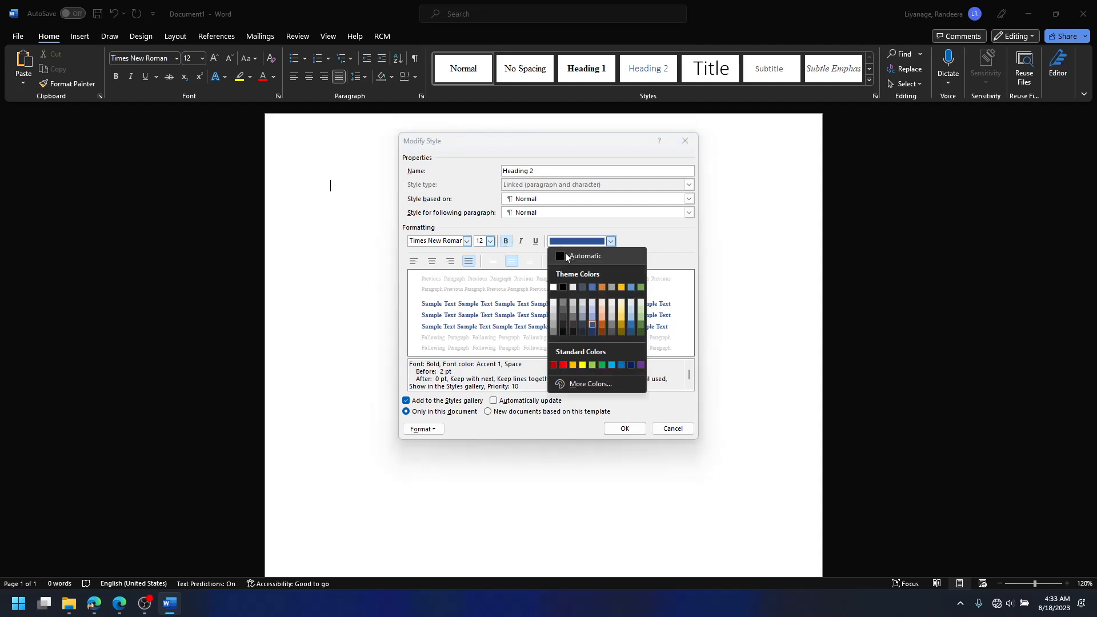
click(564, 290)
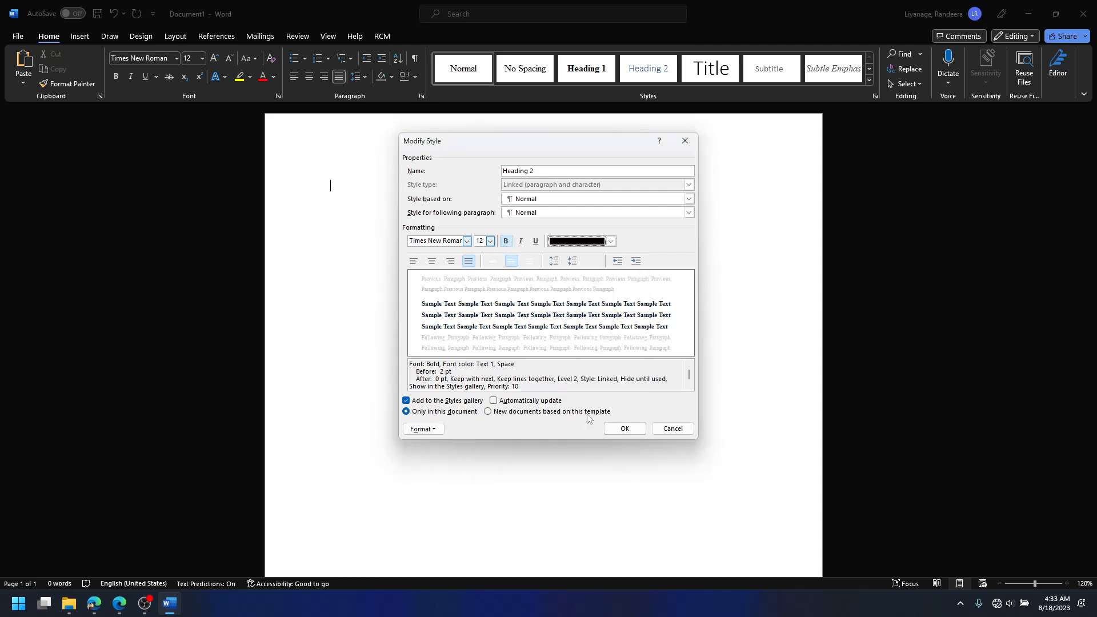
click(616, 430)
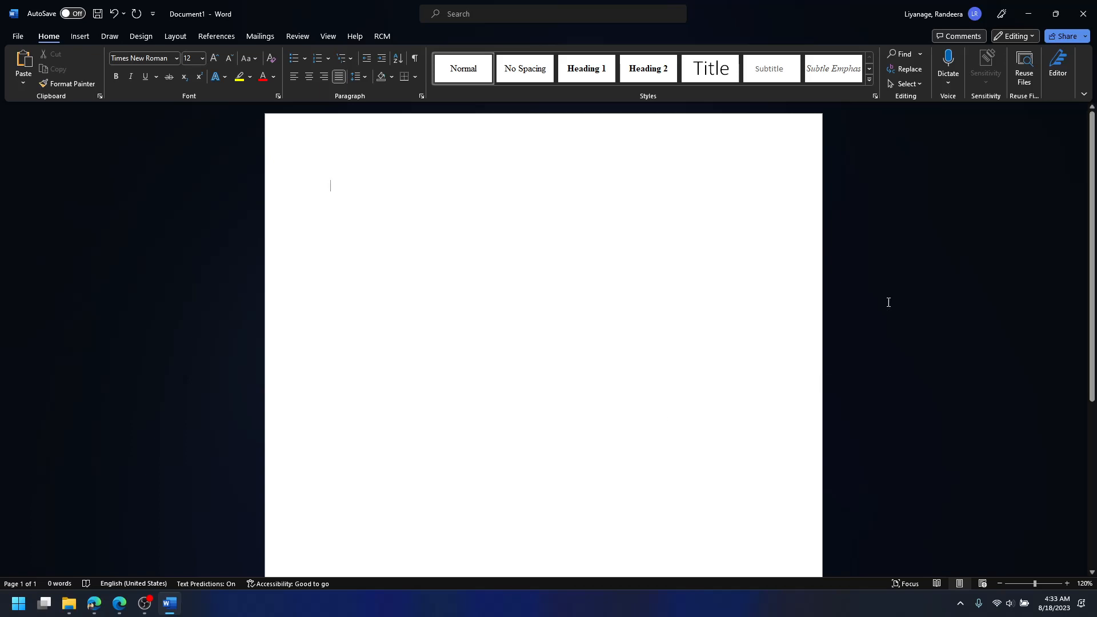
Apply Heading 2 to the empty paragraph and modify the Heading 3 style to Times New Roman, size 12, italic, black theme color
click(628, 68)
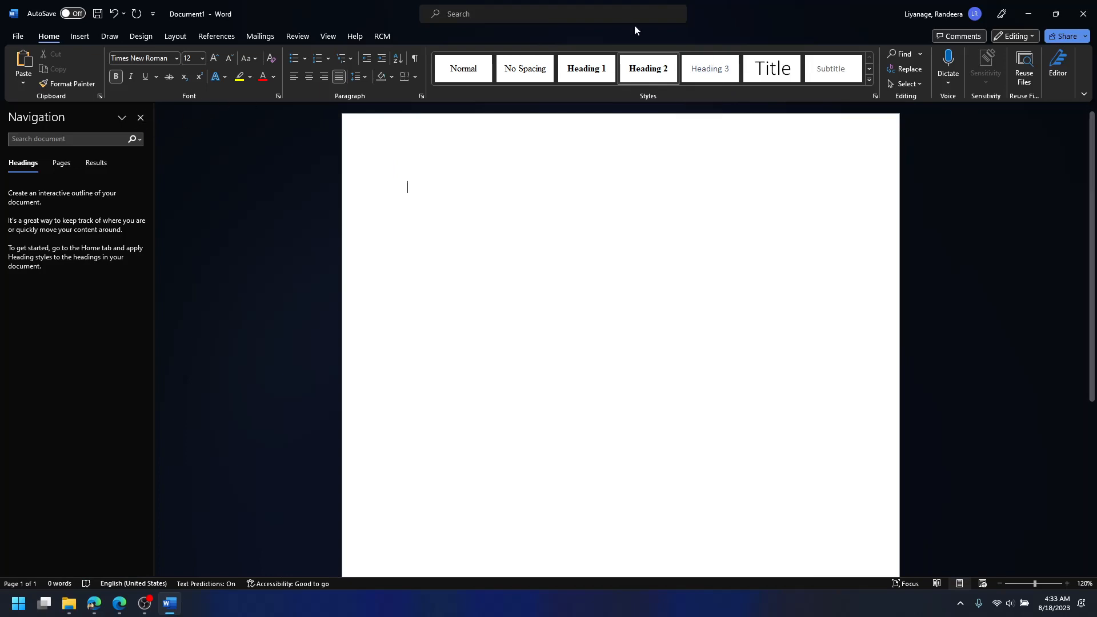
right_click(717, 68)
click(729, 92)
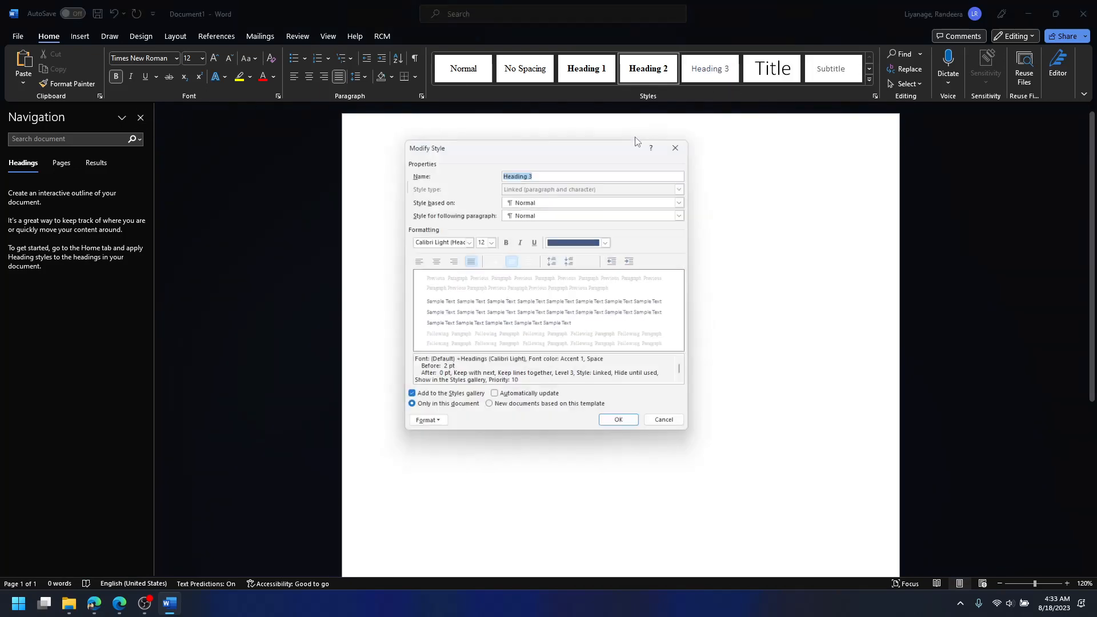
click(467, 242)
click(468, 281)
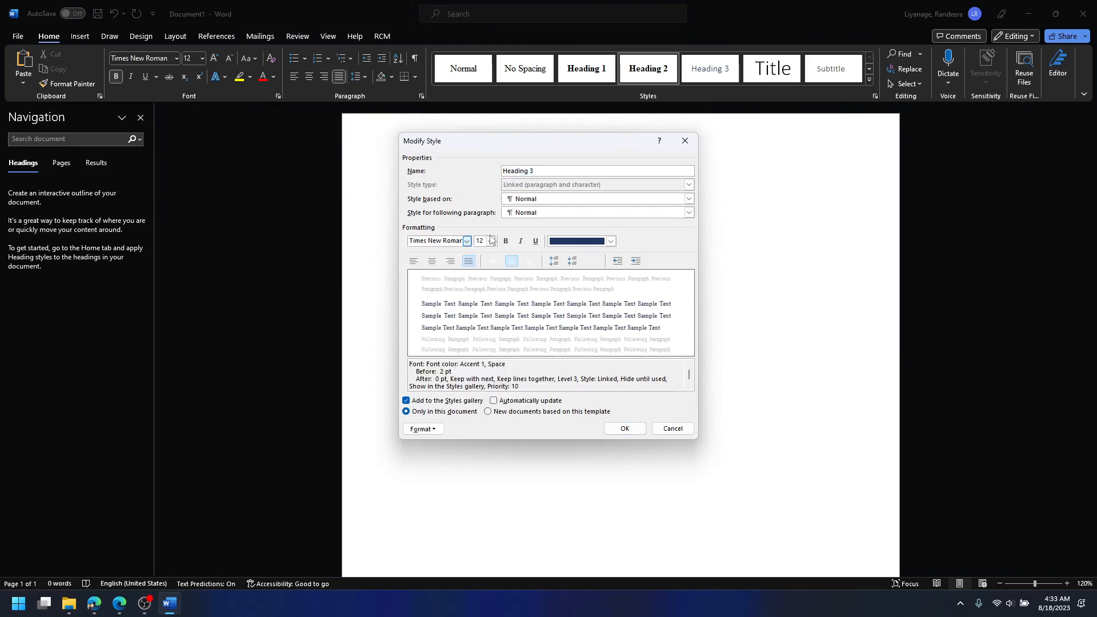
click(490, 241)
click(480, 283)
click(521, 242)
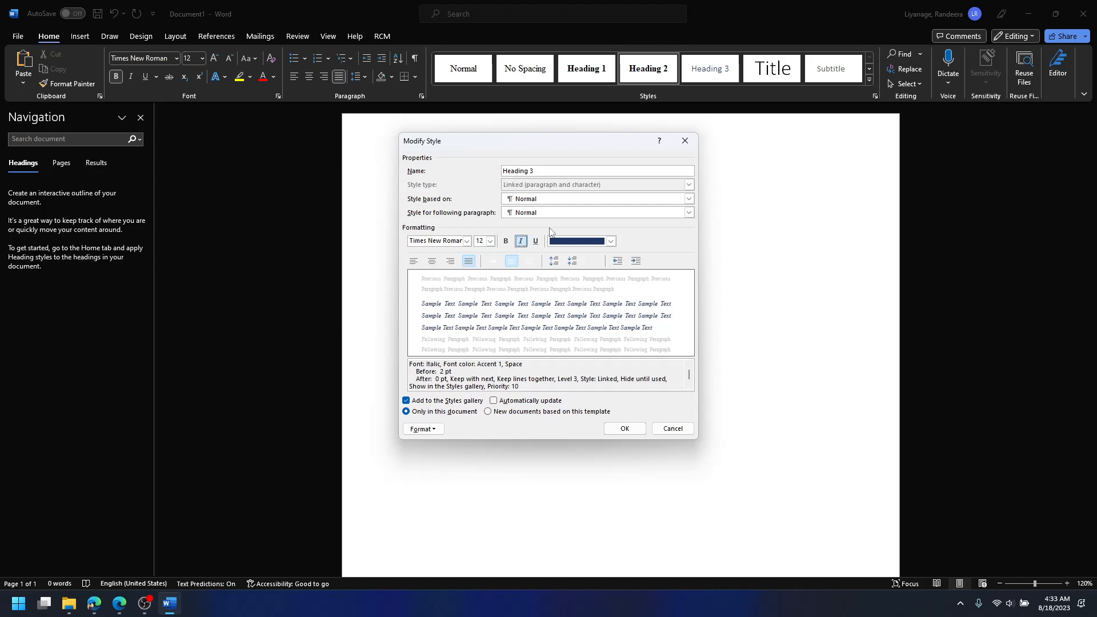
click(611, 241)
click(563, 288)
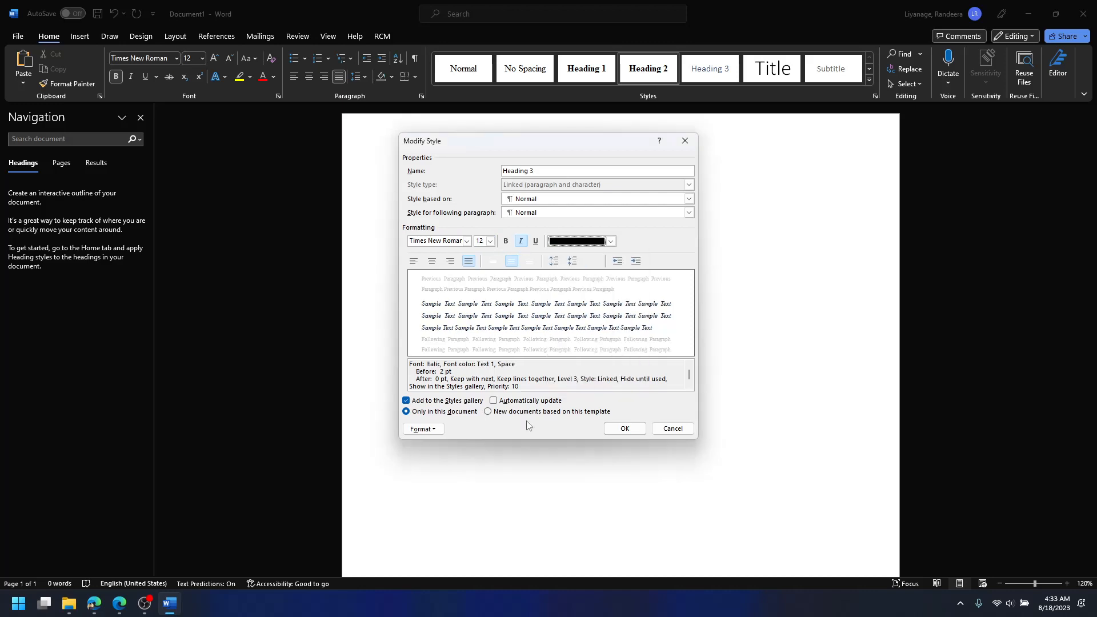
click(610, 427)
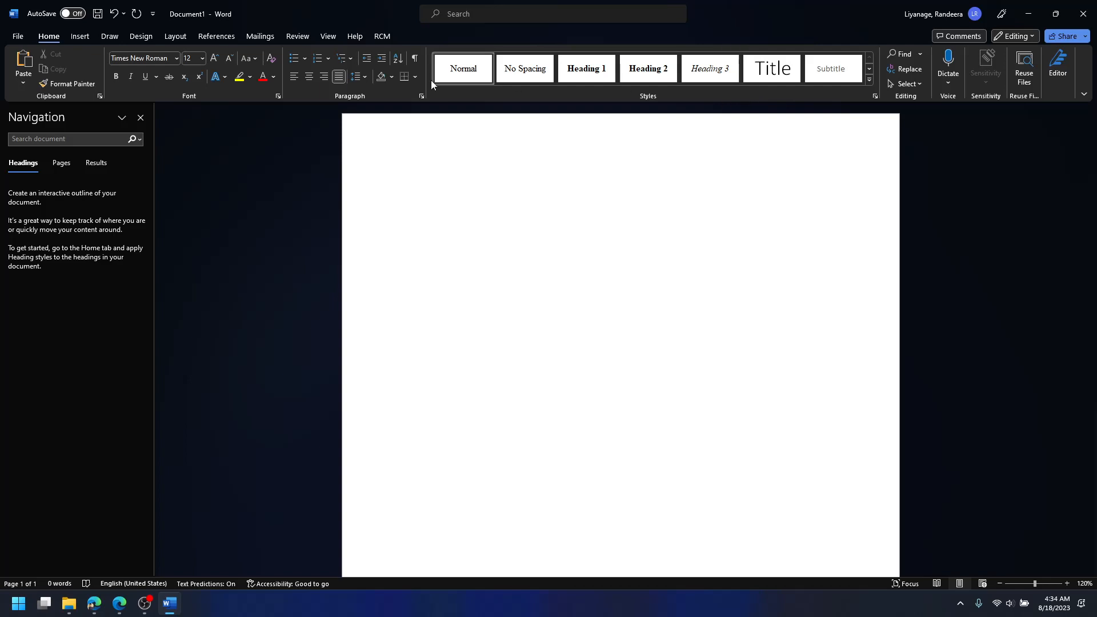
Enter "Cover Page" in the Normal style on the first page and add blank lines down to a second page
click(459, 75)
text(Cover )
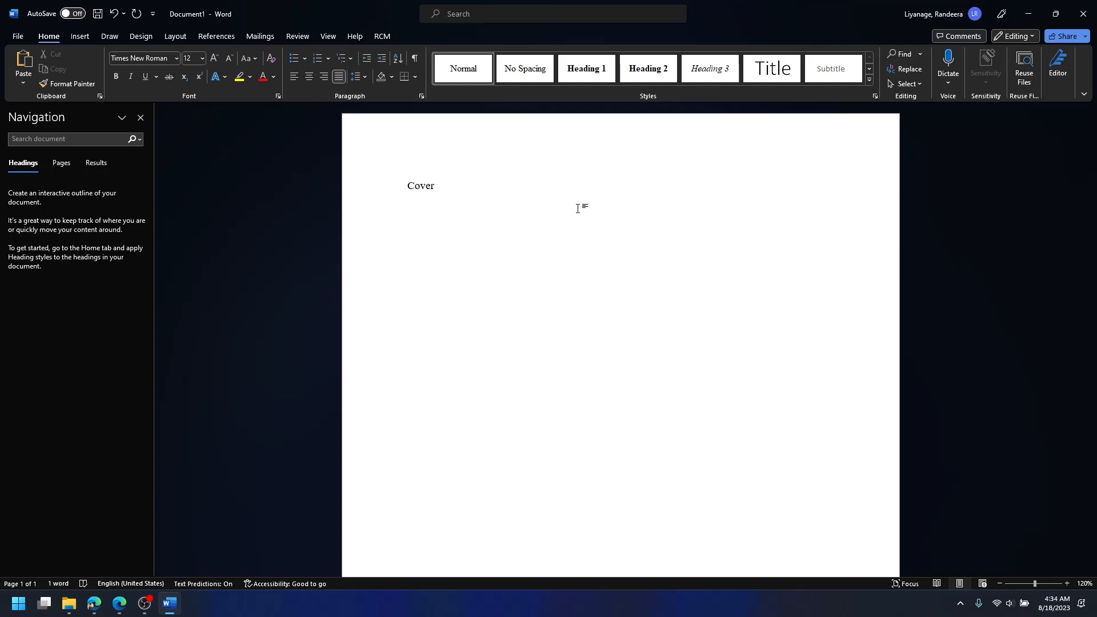
text(Page)
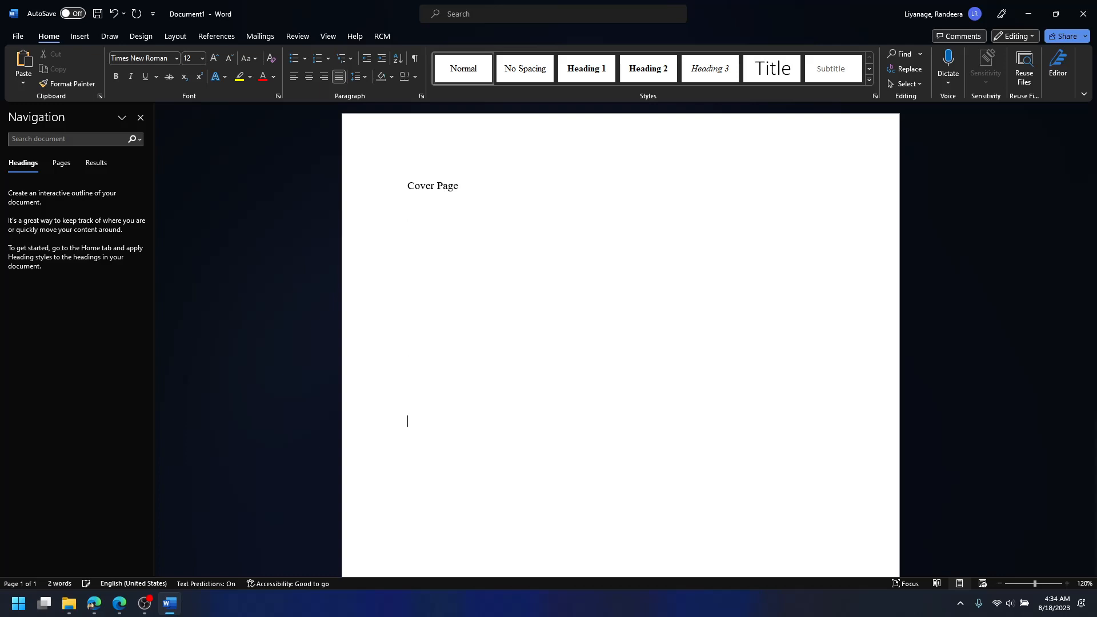
key(Return)
key(Return)
key(Return)
key(Return)
key(Return)
key(Return)
key(Return)
key(Return)
key(Return)
key(Return)
key(Return)
key(Return)
key(Return)
key(Return)
key(Return)
key(Return)
key(Return)
key(Return)
key(Return)
key(Return)
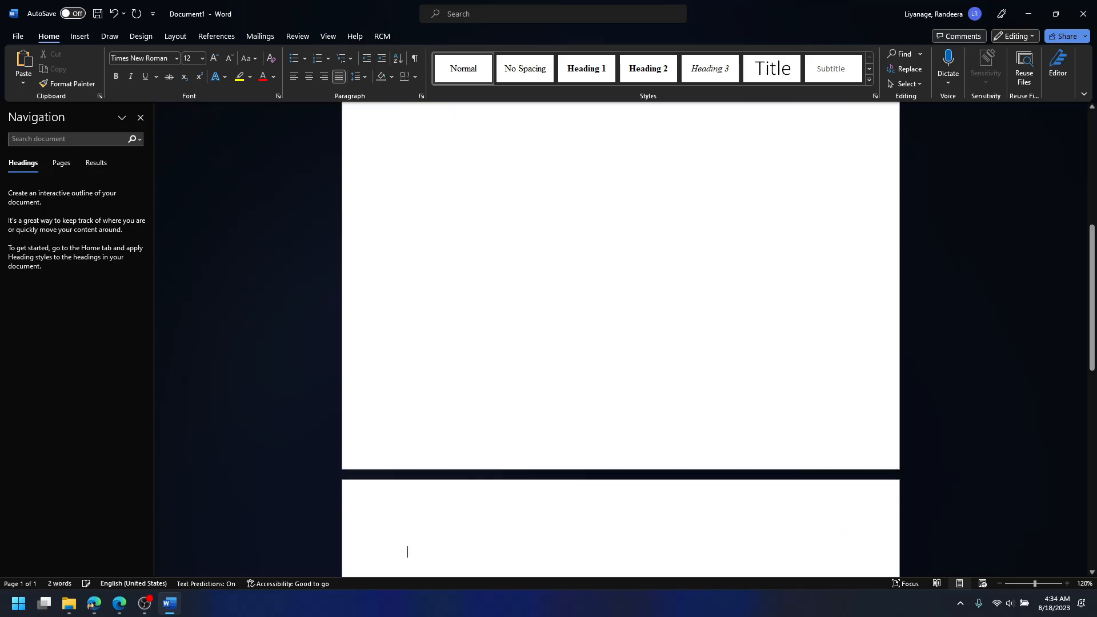
Enter "// Table of Contents" at the start of the second page and add blank lines down to a third page
scroll(524, 238, down, 2)
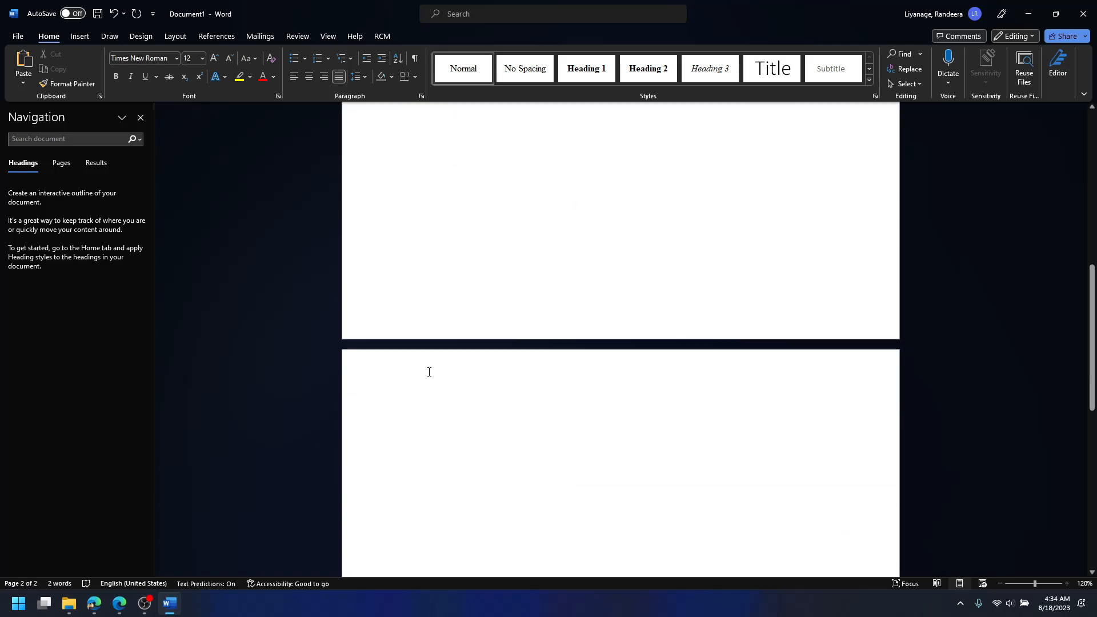
scroll(427, 371, down, 2)
scroll(432, 369, down, 1)
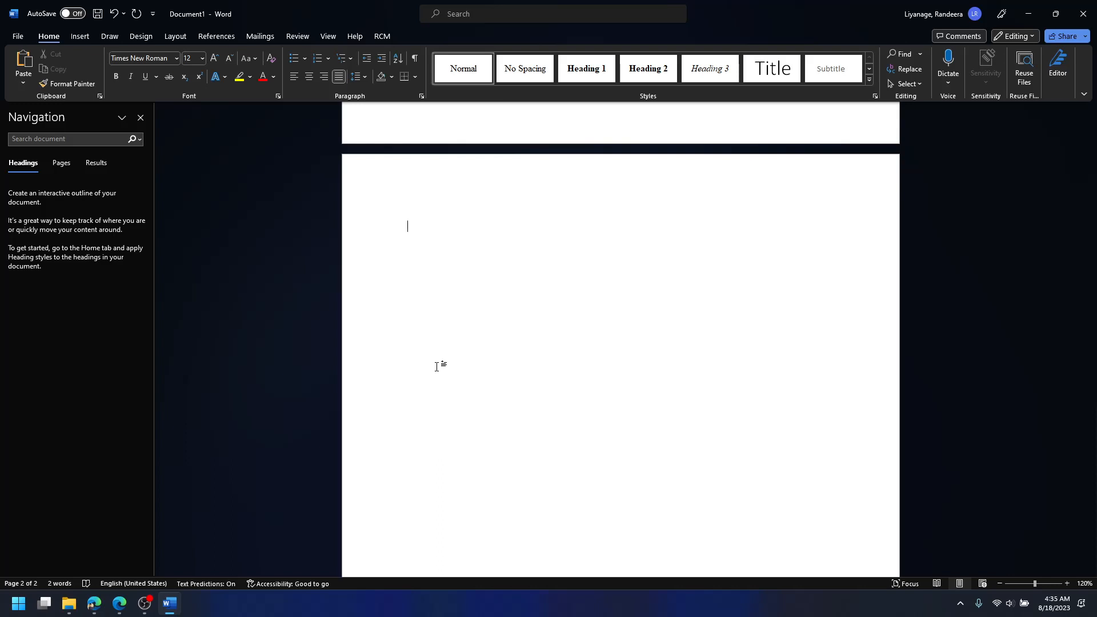
text(// Tan;)
key(BackSpace)
text(ble of)
key(Tab)
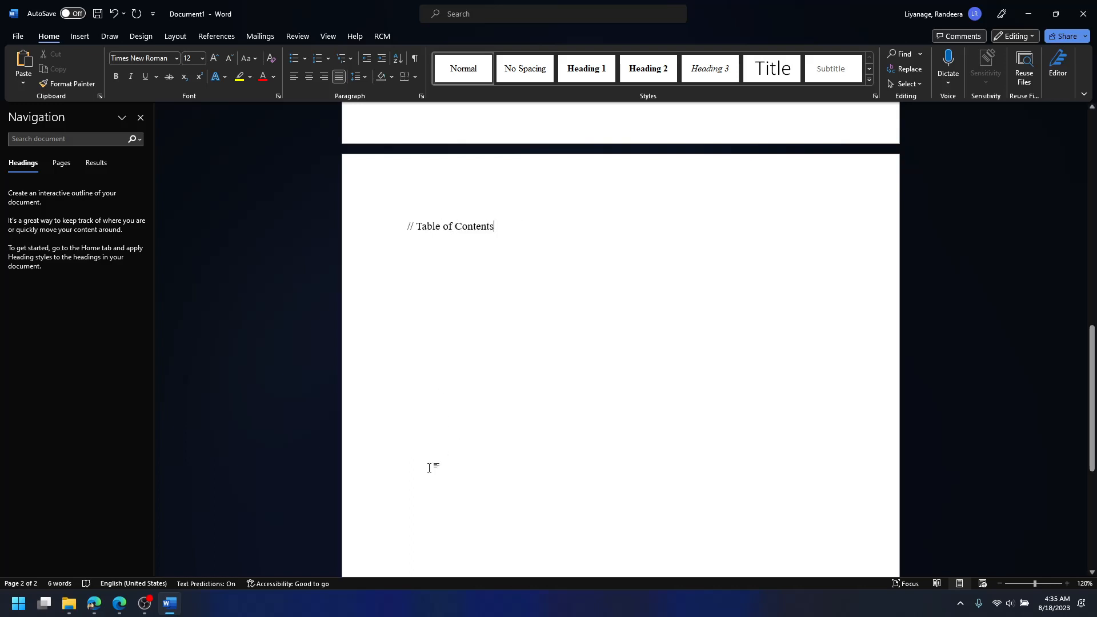
key(Return)
key(Return)
key(Return)
key(Return)
key(Return)
key(Return)
key(Return)
key(Return)
key(Return)
key(Return)
key(Return)
key(Return)
key(Return)
key(Return)
key(Return)
key(Return)
key(Return)
key(Return)
key(Return)
key(Return)
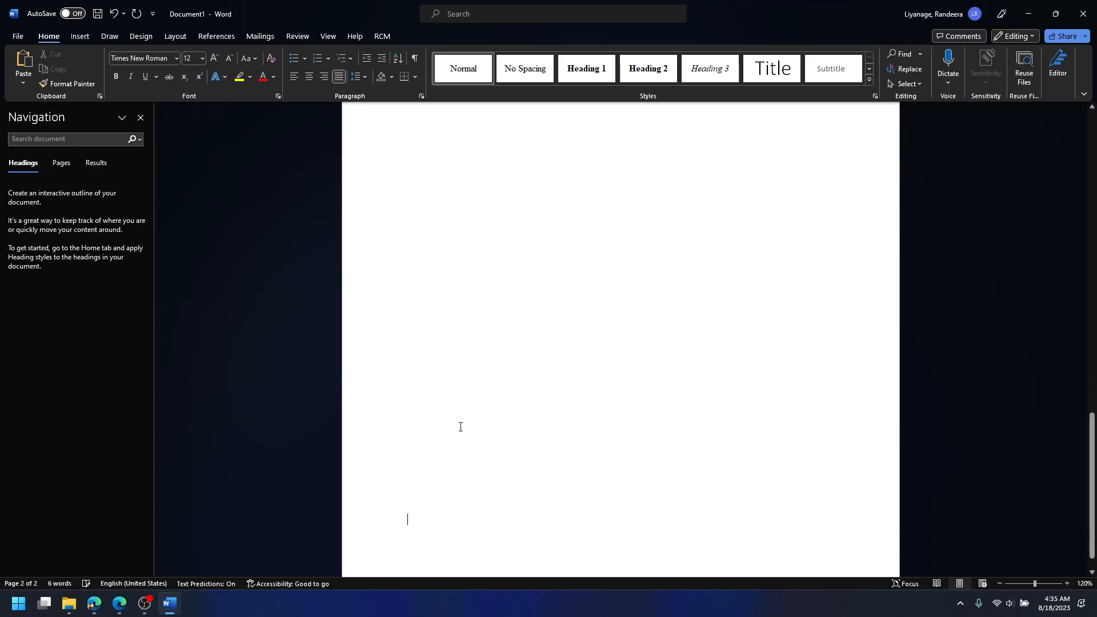
key(Return)
Enter "// List of figures" at the start of the third page and add blank lines down to a fourth page
scroll(460, 427, down, 3)
scroll(405, 374, down, 2)
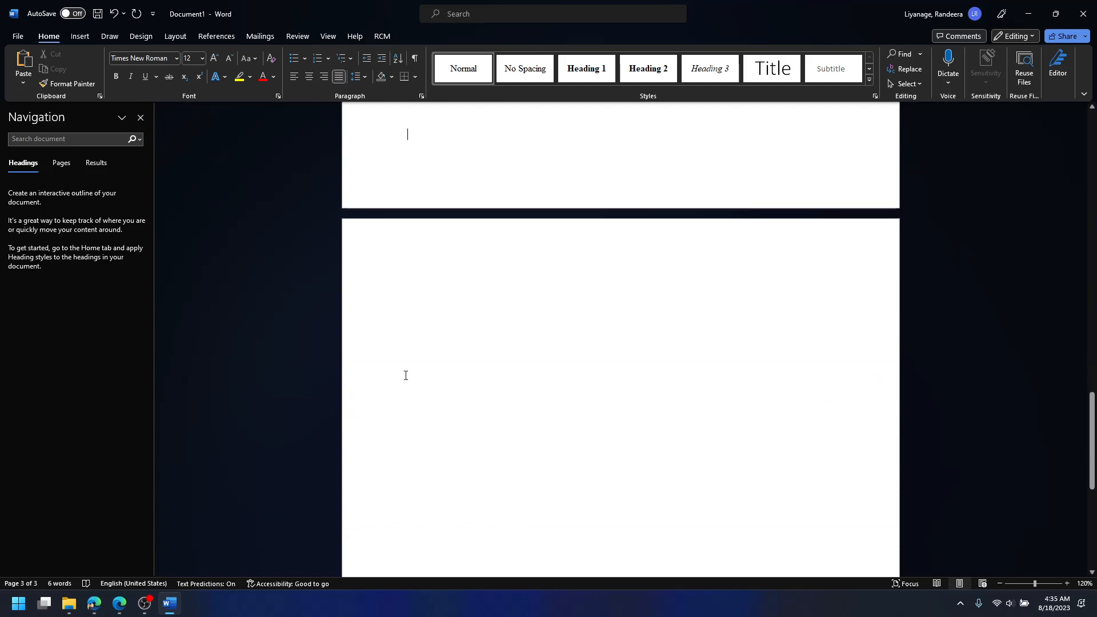
text(// L)
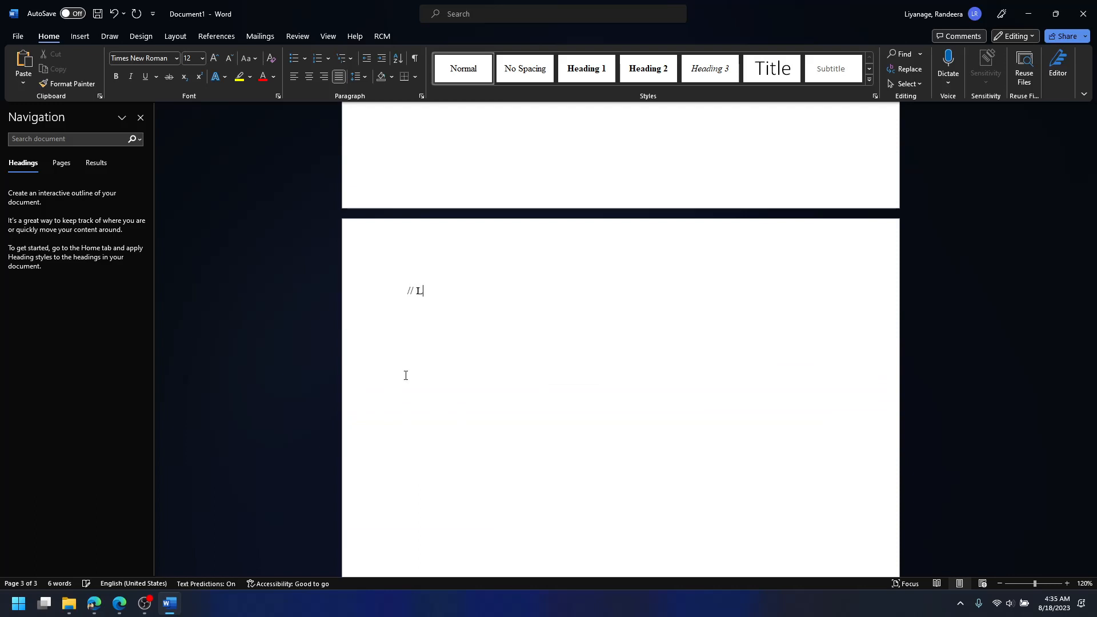
text(ist of figures)
key(Return)
key(Return)
key(Return)
key(Return)
key(Return)
key(Return)
key(Return)
key(Return)
key(Return)
key(Return)
key(Return)
key(Return)
key(Return)
key(Return)
key(Return)
key(Return)
key(Return)
key(Return)
key(Return)
key(Return)
key(Return)
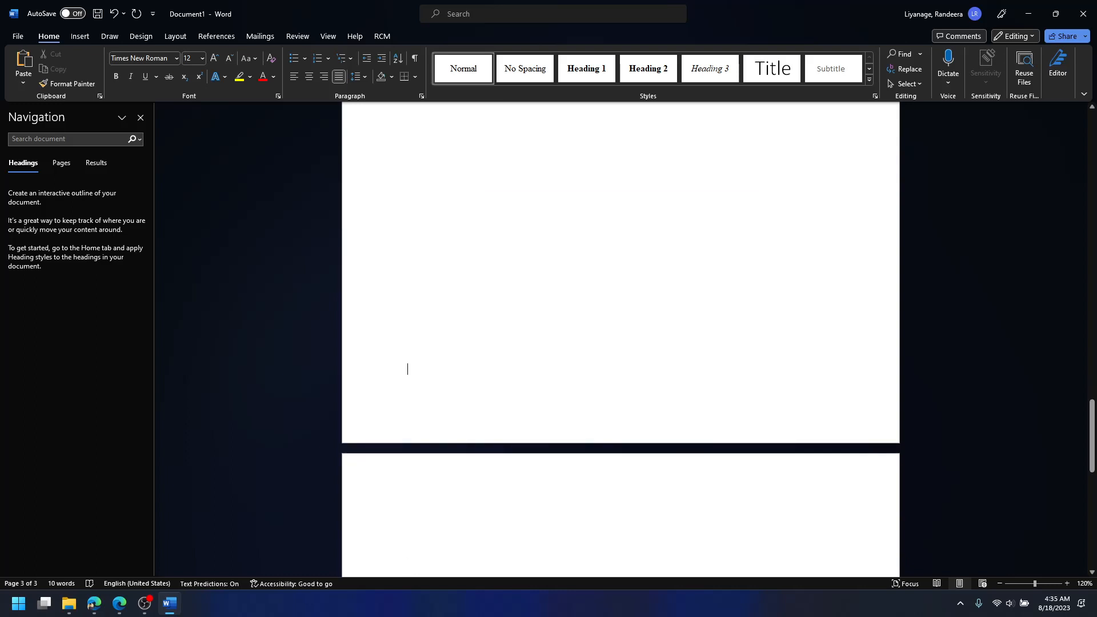
Enter "// List of tables" at the start of the fourth page
text(// List)
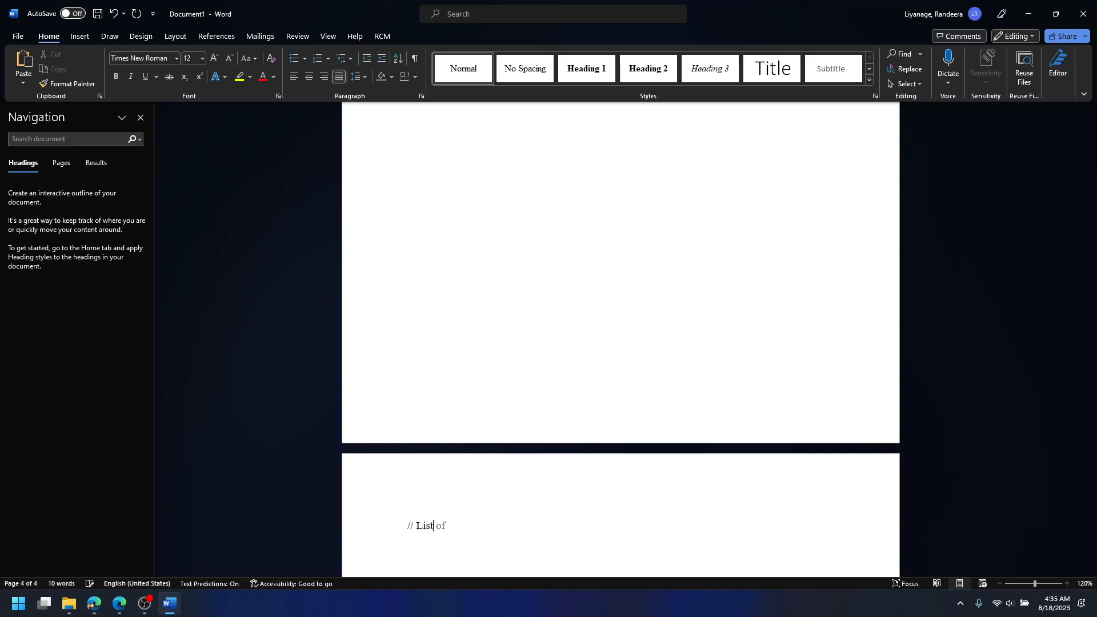
text( of tables)
key(BackSpace)
key(BackSpace)
text(es)
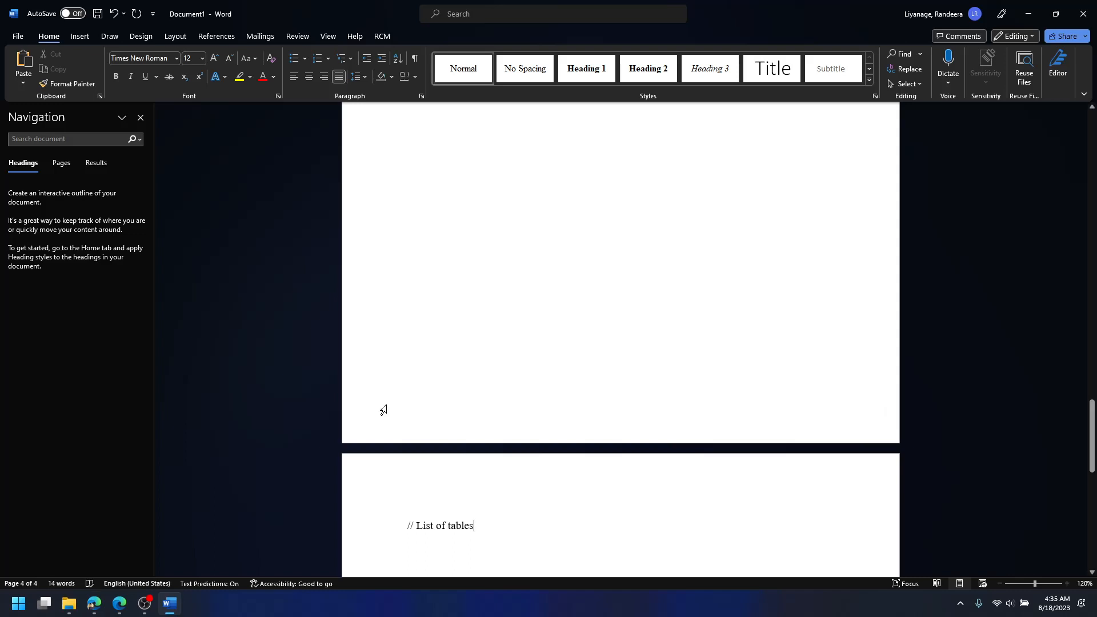
Examine the preset page margins offered for the document, starting from the cover page
scroll(444, 361, up, 10)
scroll(443, 362, up, 20)
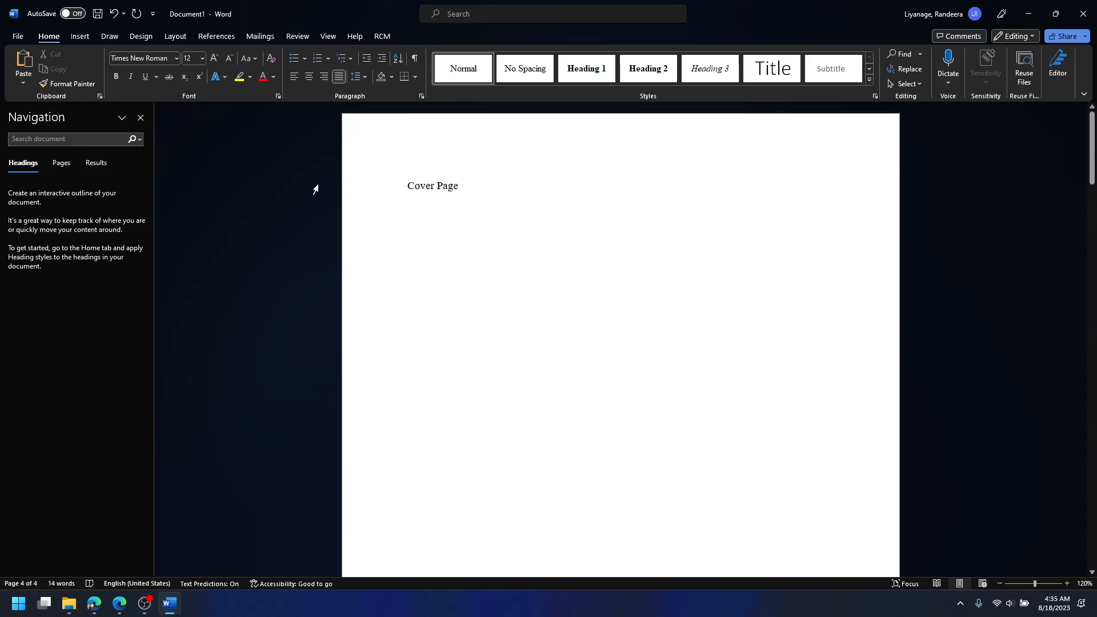
click(388, 131)
click(501, 283)
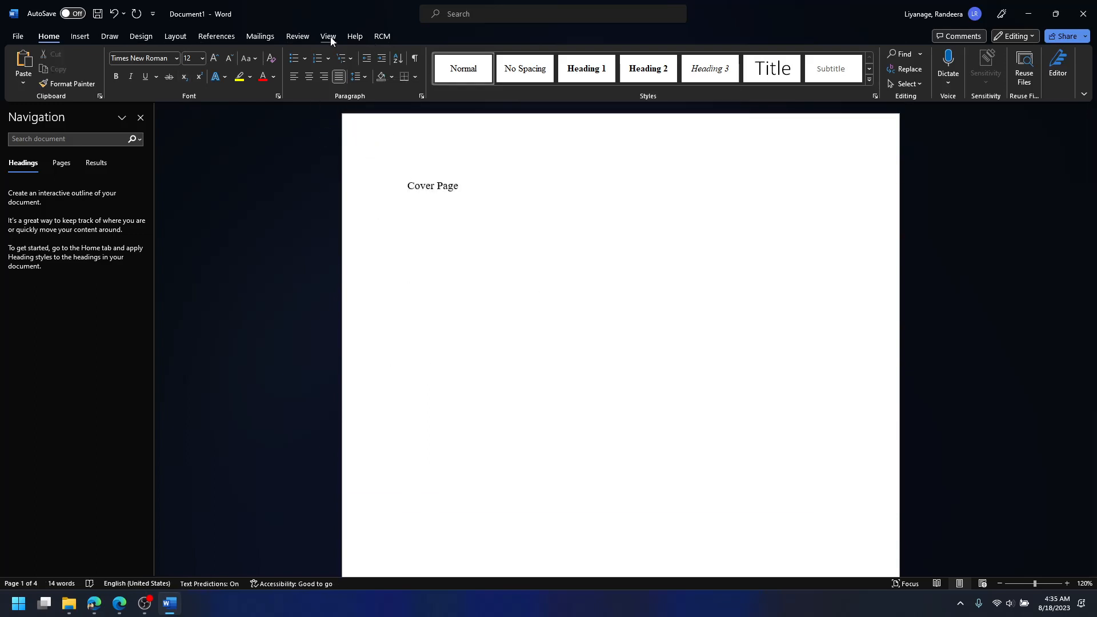
click(185, 38)
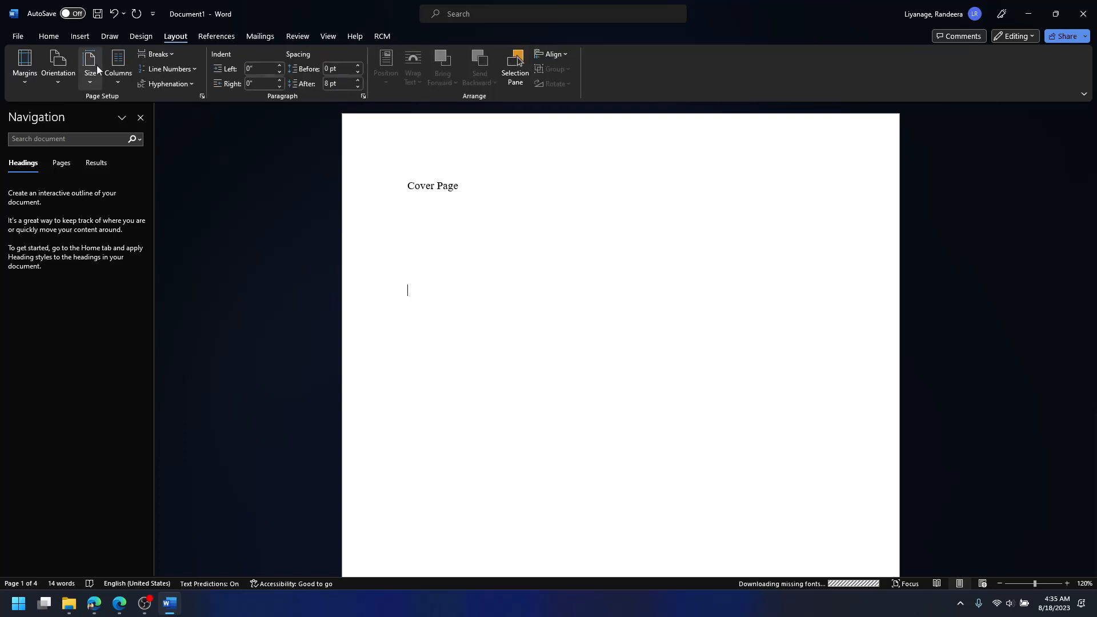
click(34, 83)
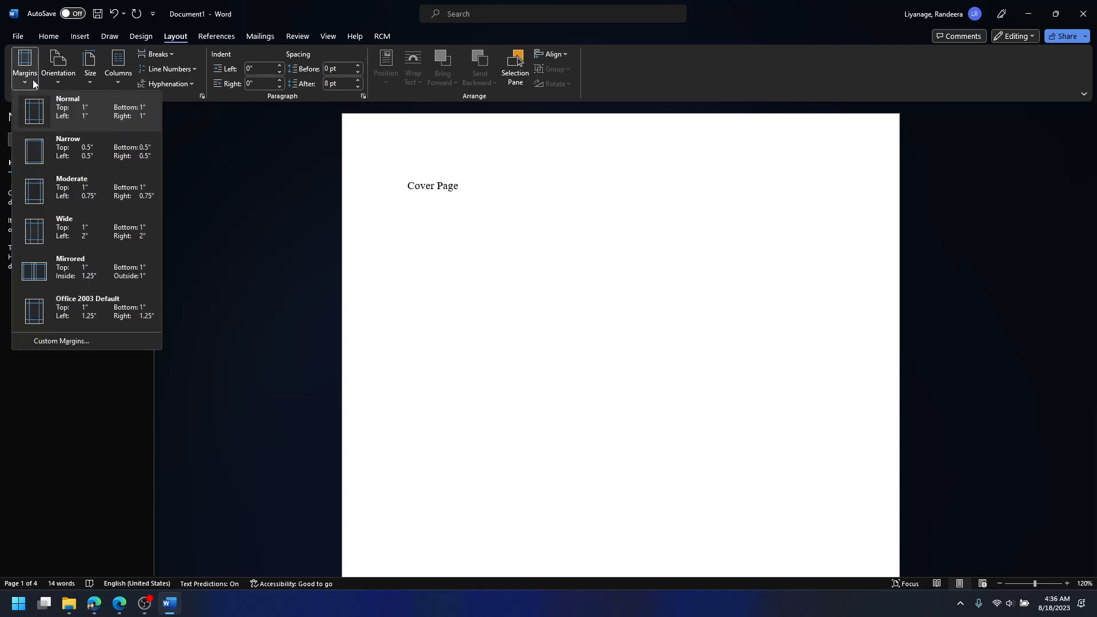
click(48, 36)
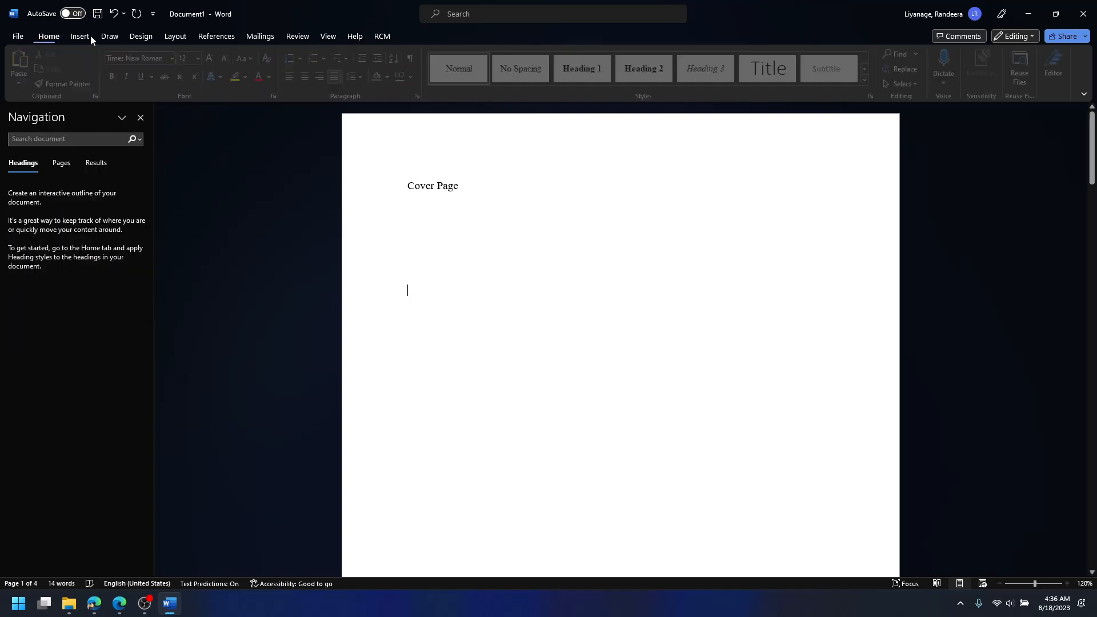
click(178, 38)
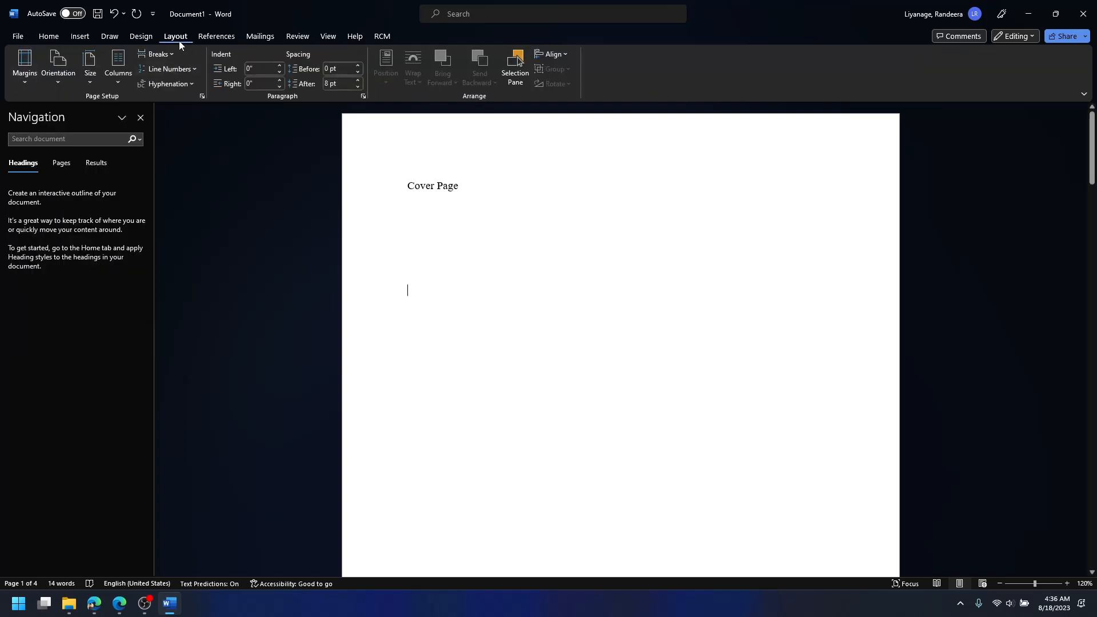
click(17, 59)
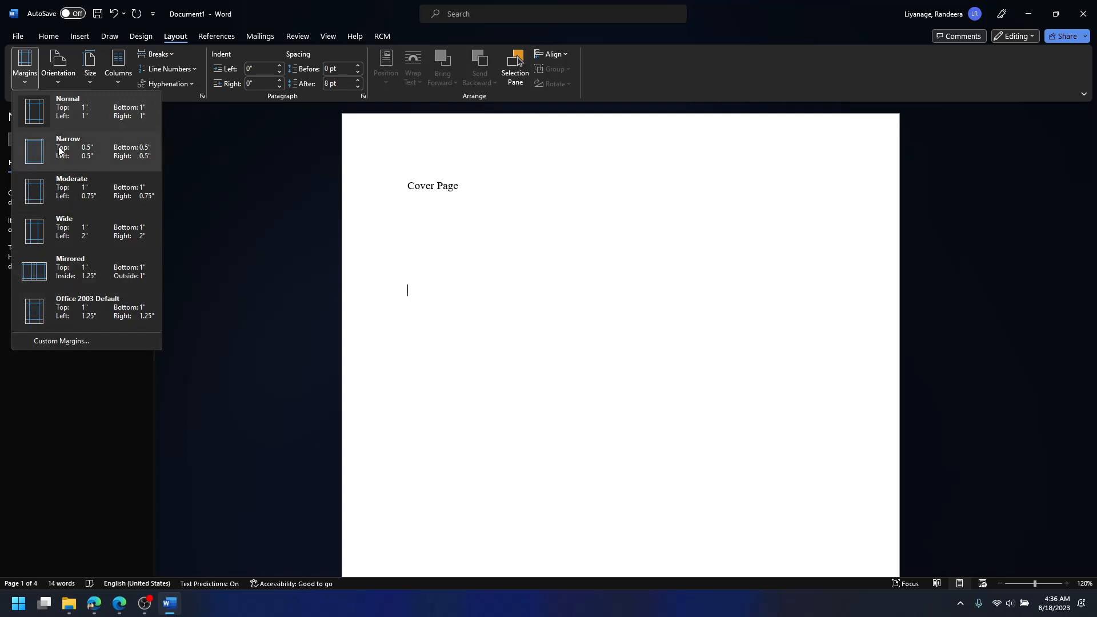
Review the custom margin values and the option to make them default in Page Setup, and close it without changes
click(61, 345)
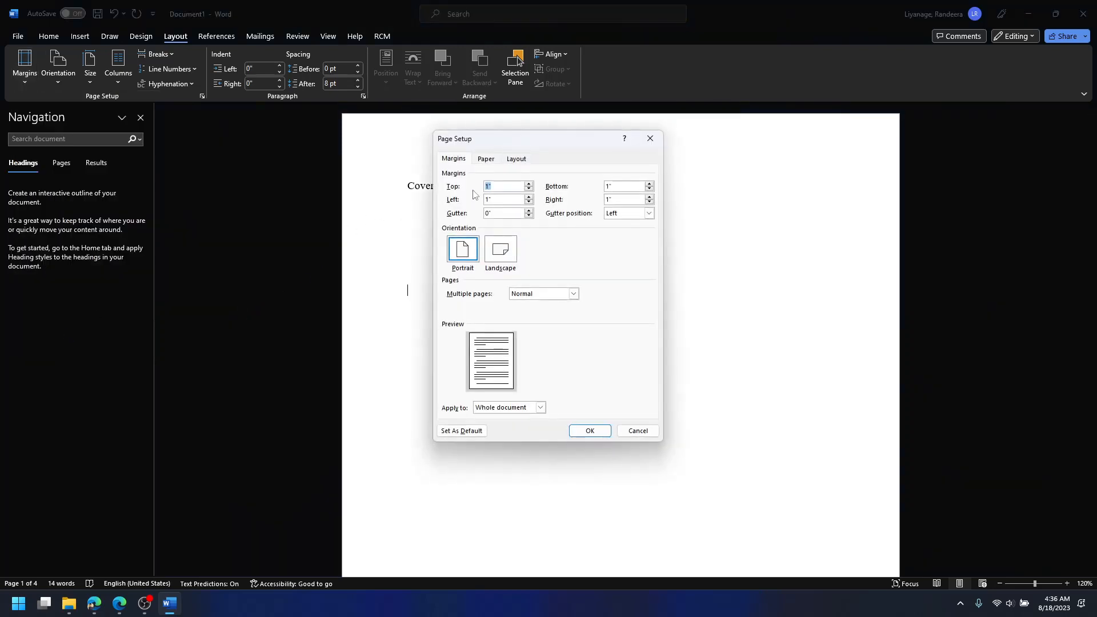
click(495, 199)
click(612, 199)
click(456, 434)
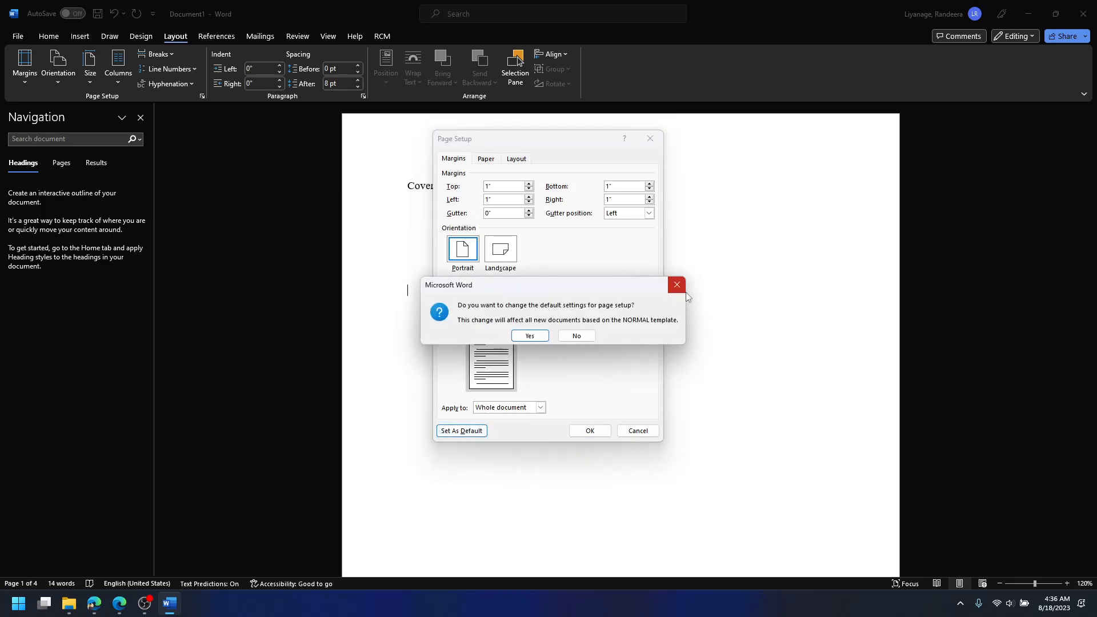
click(684, 291)
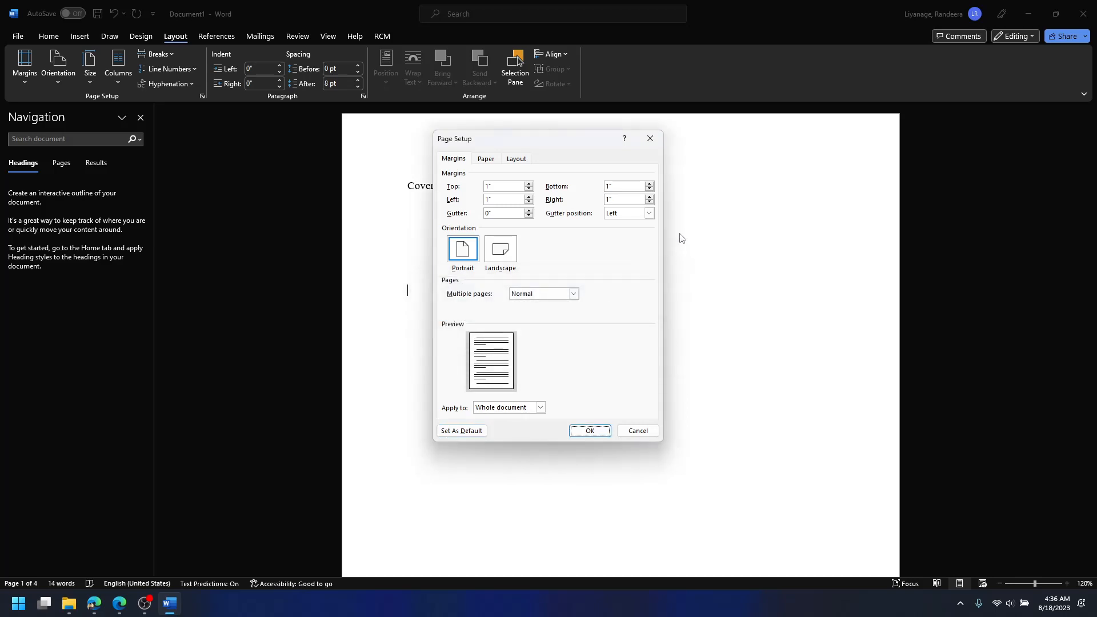
click(659, 141)
Add blank lines below "// List of tables" on the fourth page down to the start of a fifth page
scroll(638, 433, down, 6)
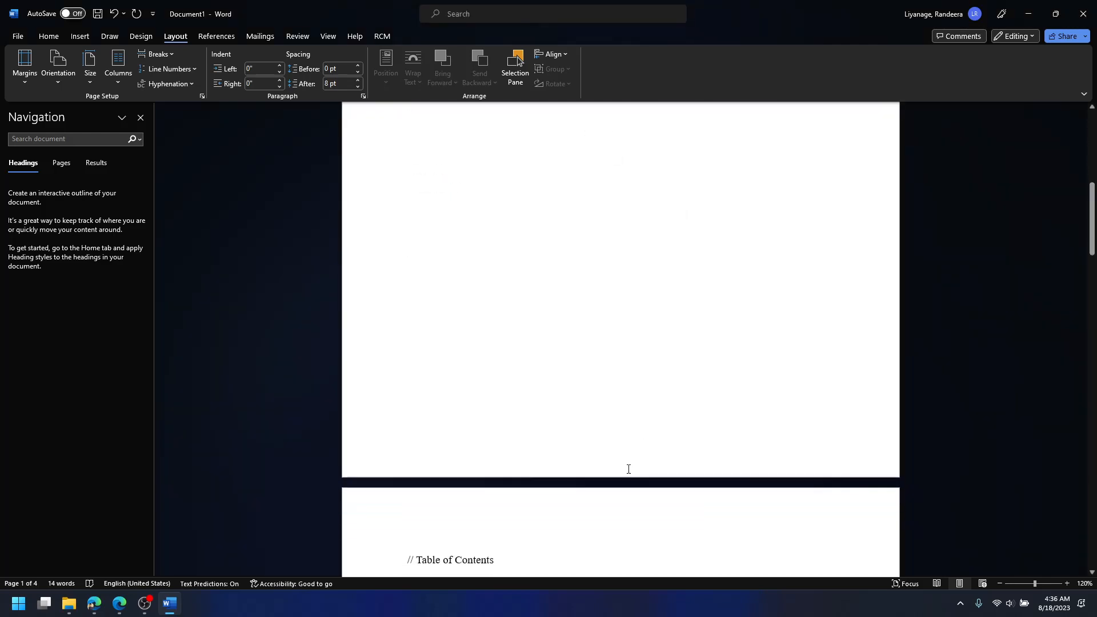
scroll(628, 469, down, 15)
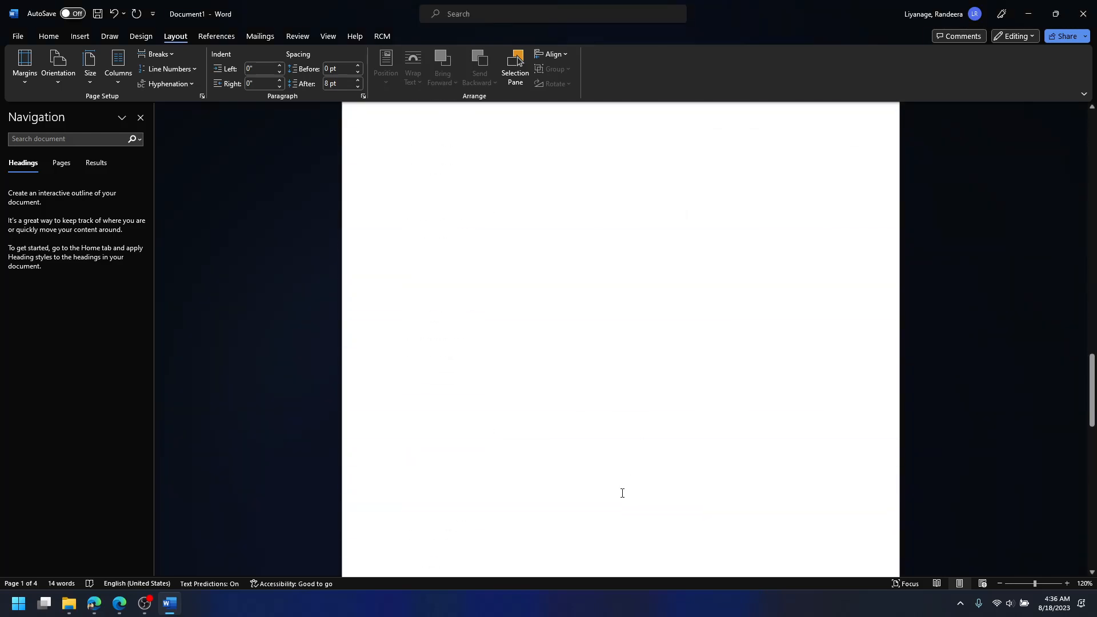
scroll(622, 493, down, 10)
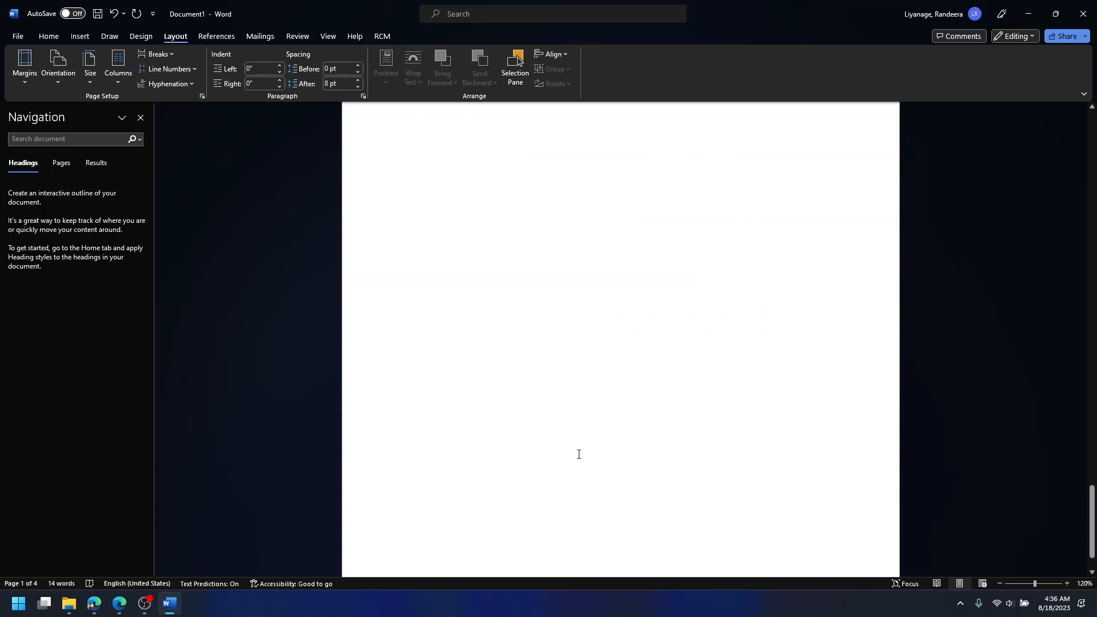
scroll(579, 454, down, 2)
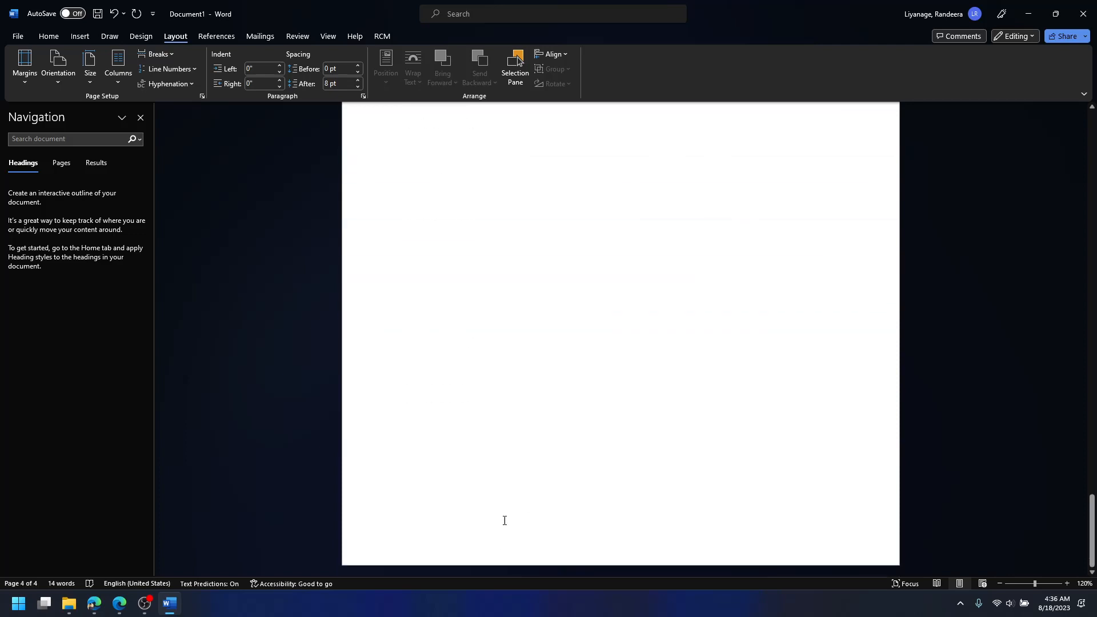
scroll(524, 460, up, 2)
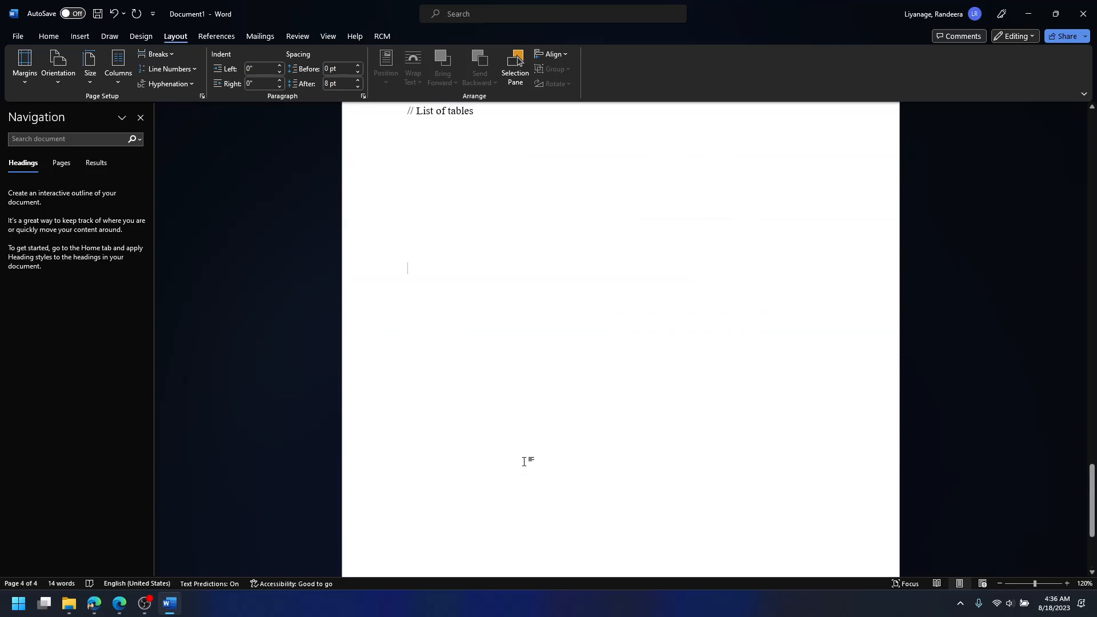
key(Return)
key(Return)
key(Return)
key(Return)
key(Return)
key(Return)
key(Return)
key(Return)
key(Return)
key(Return)
key(Return)
key(Return)
key(Return)
key(Return)
key(Return)
key(Return)
key(Return)
key(BackSpace)
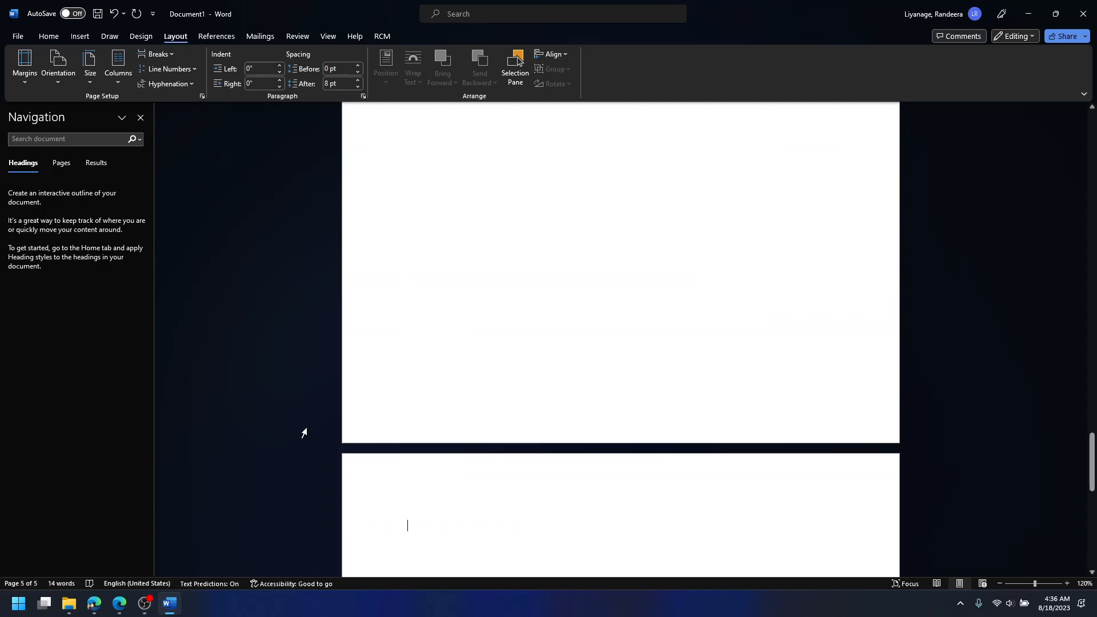
Enter "THIS IS HEADING 1" in the Heading 1 style at the start of the fifth page and begin a new line below
scroll(324, 409, down, 5)
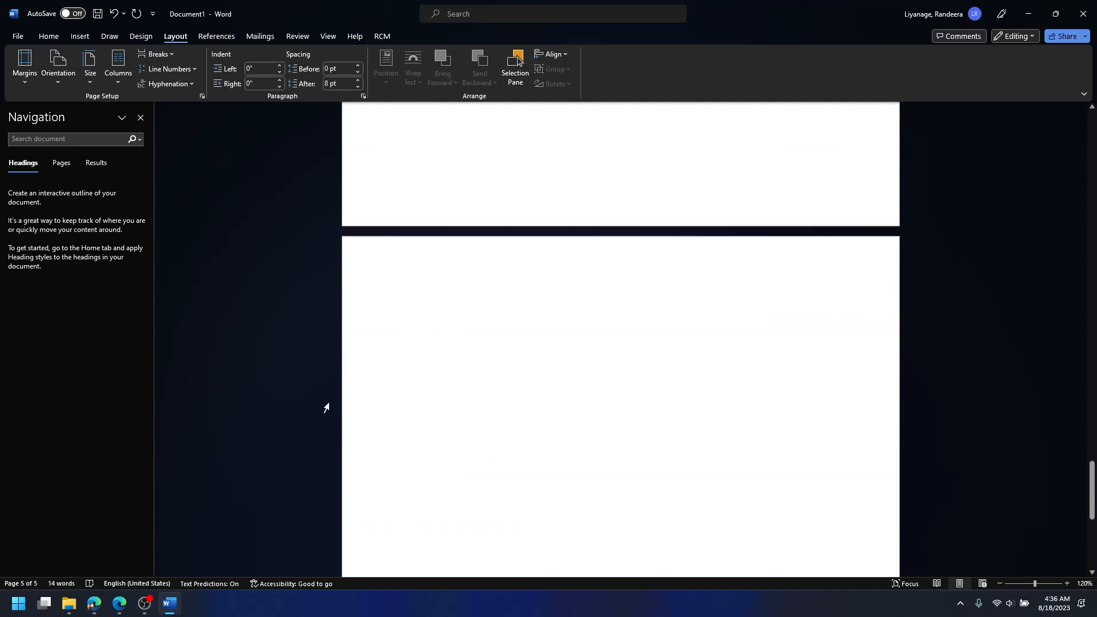
click(50, 37)
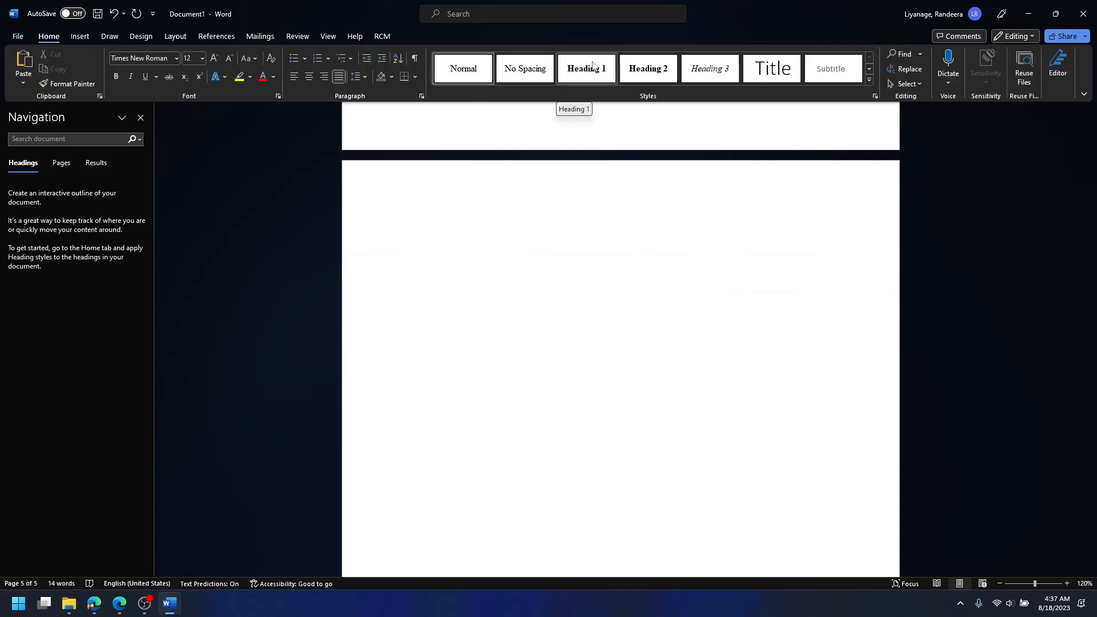
click(593, 66)
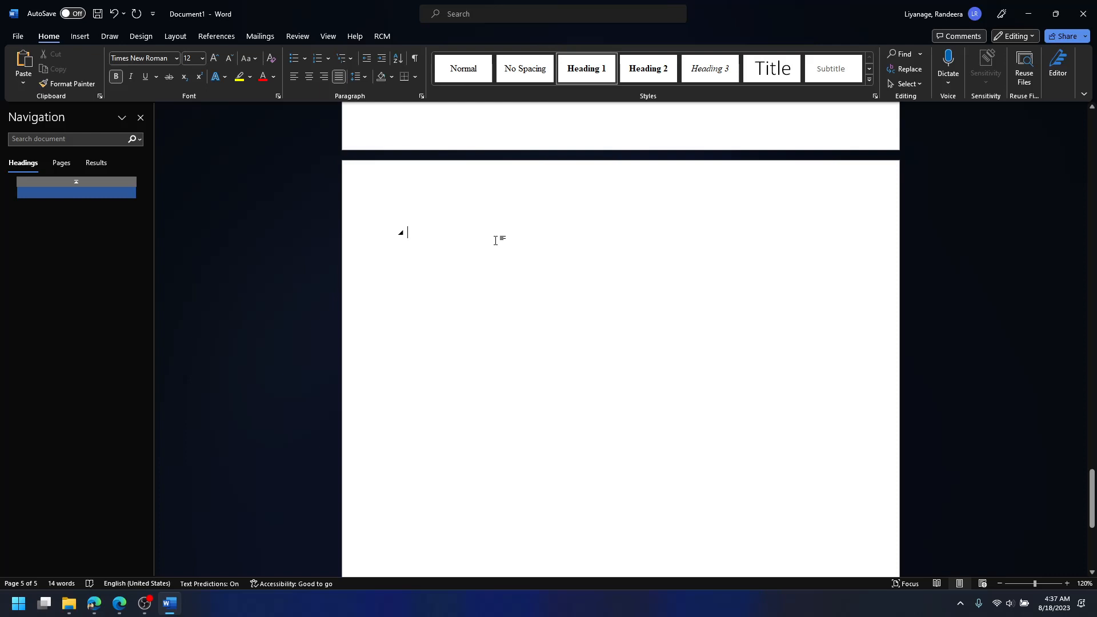
key(Caps_Lock)
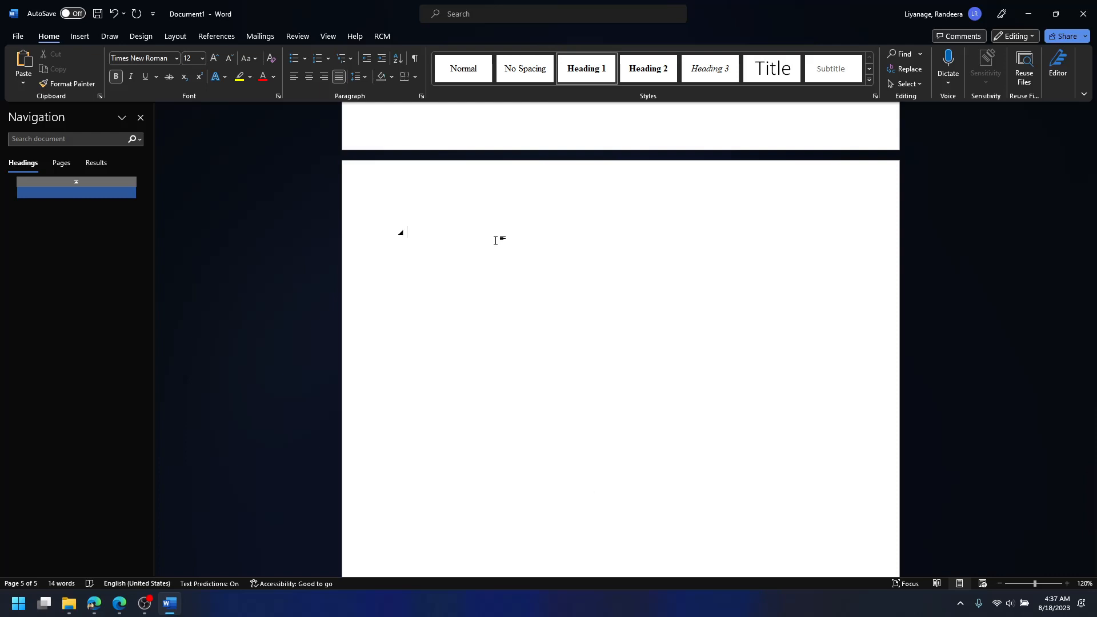
text(THIS IS HEADING 1)
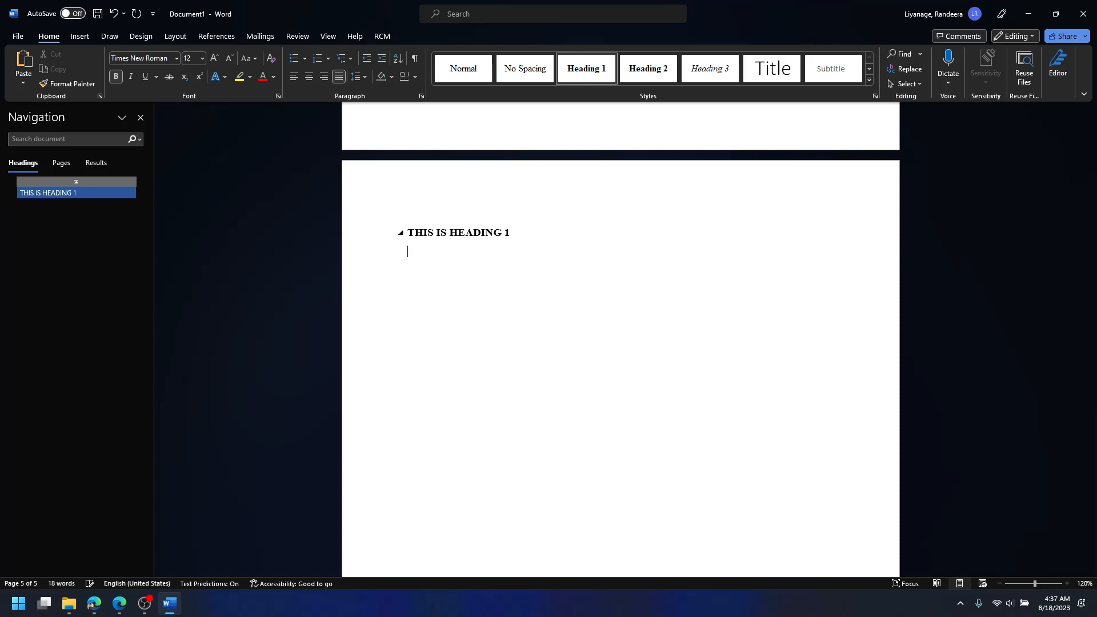
key(Caps_Lock)
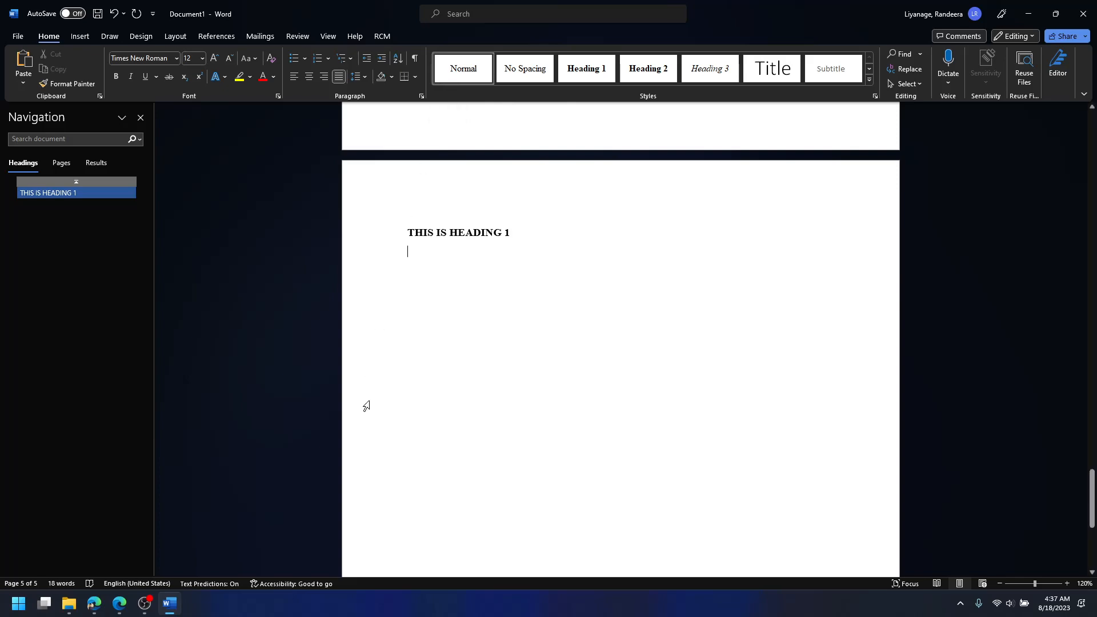
Switch to Edge, copy the "What is Lorem Ipsum?" paragraph from lipsum.com, and return to the Word document
mouse_move(92, 602)
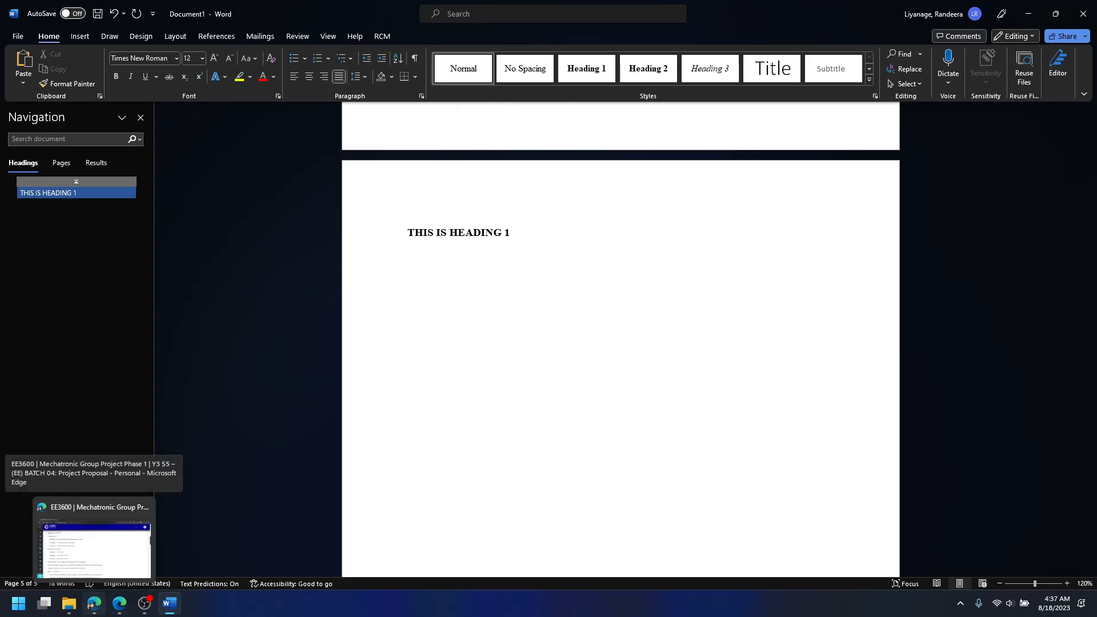
click(94, 546)
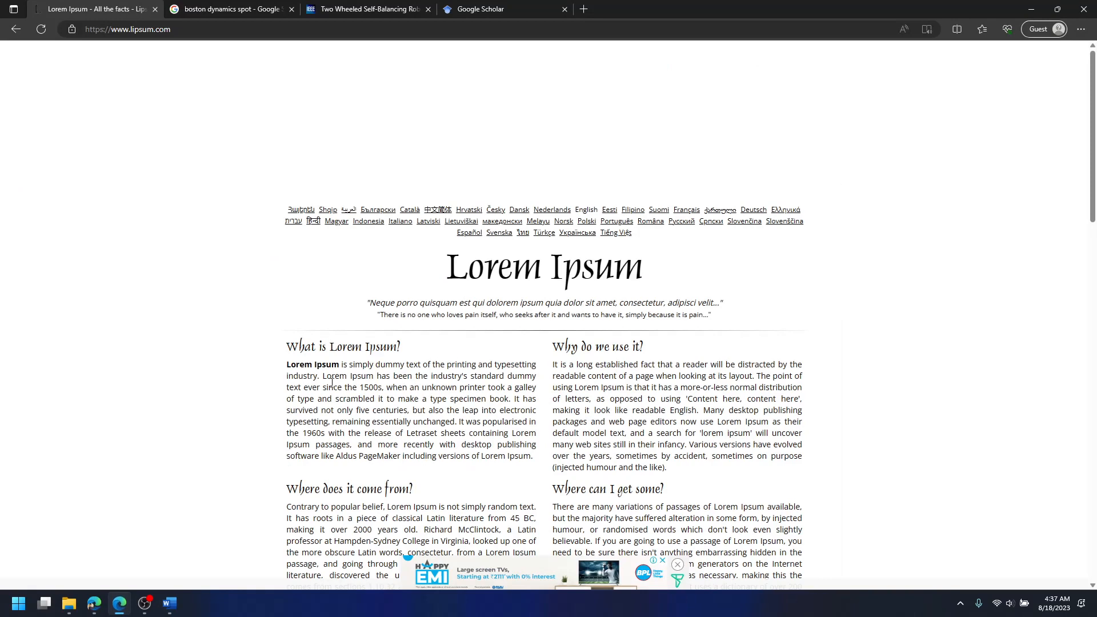
scroll(332, 382, down, 1)
drag(286, 283, 534, 374)
key(ctrl+c)
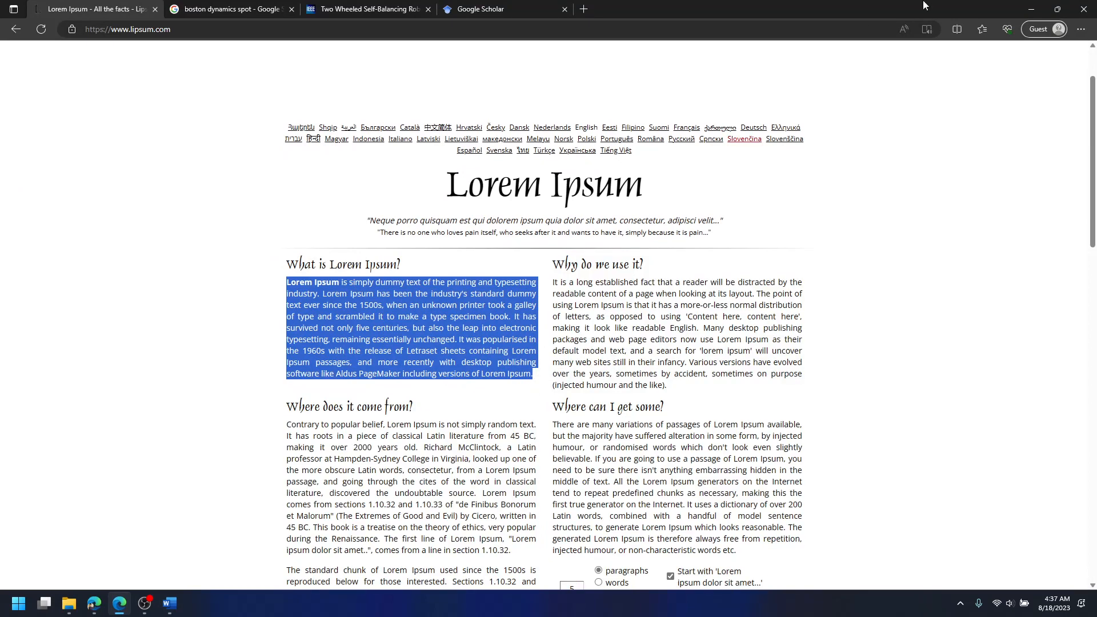
click(1031, 9)
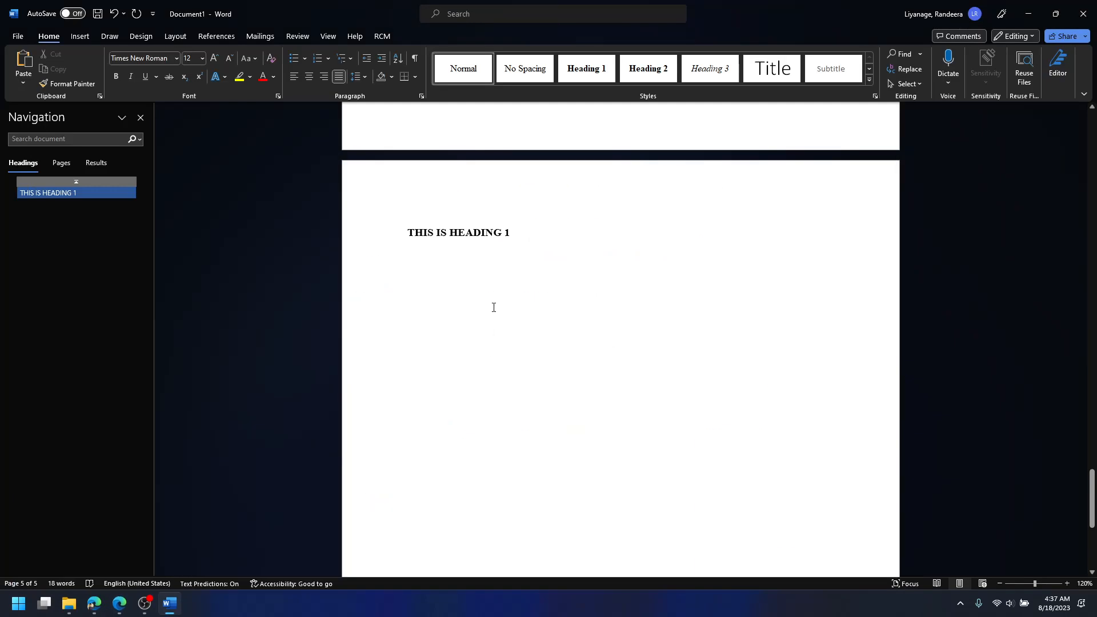
Paste the copied paragraph below the heading with its source formatting and undo the paste
key(ctrl+v)
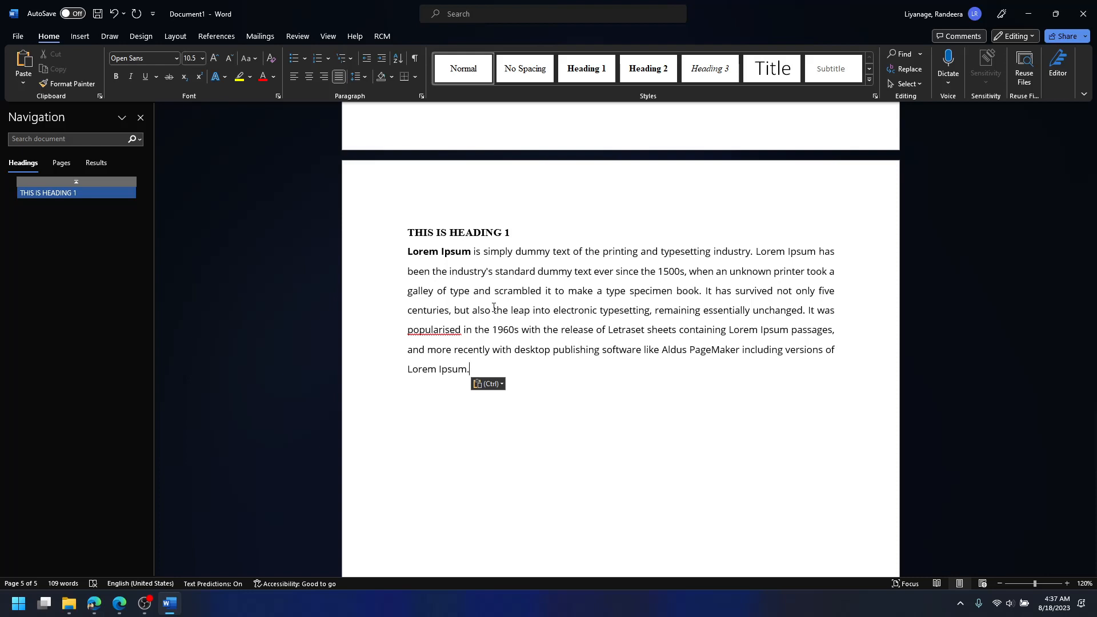
mouse_move(119, 603)
key(ctrl+z)
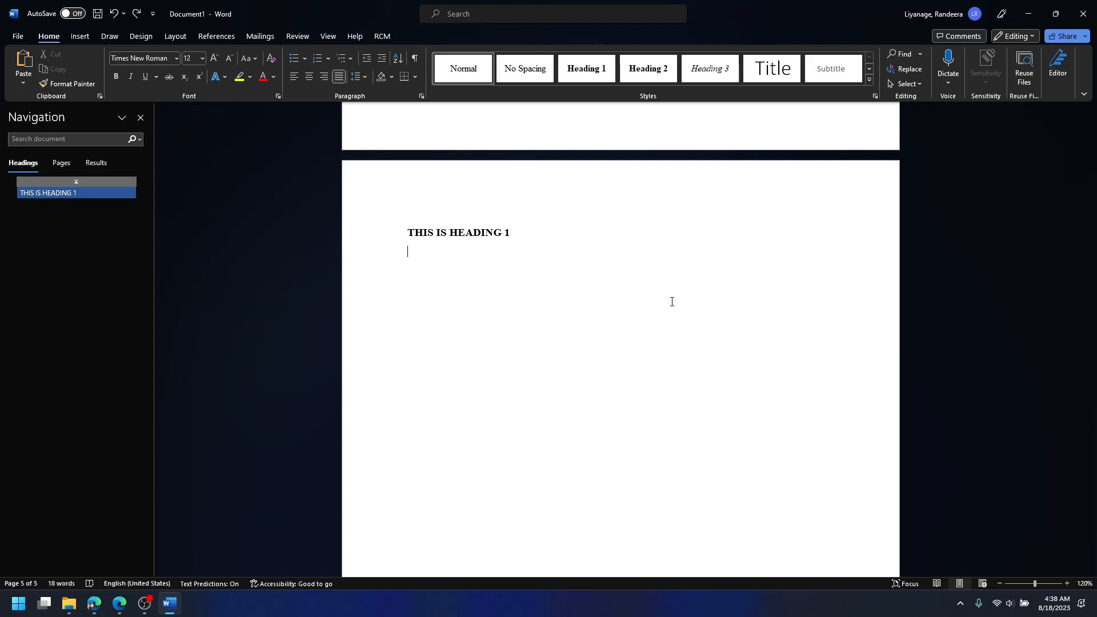
Paste the copied paragraph below the heading as text only, and delete the pasted paragraph again
click(23, 84)
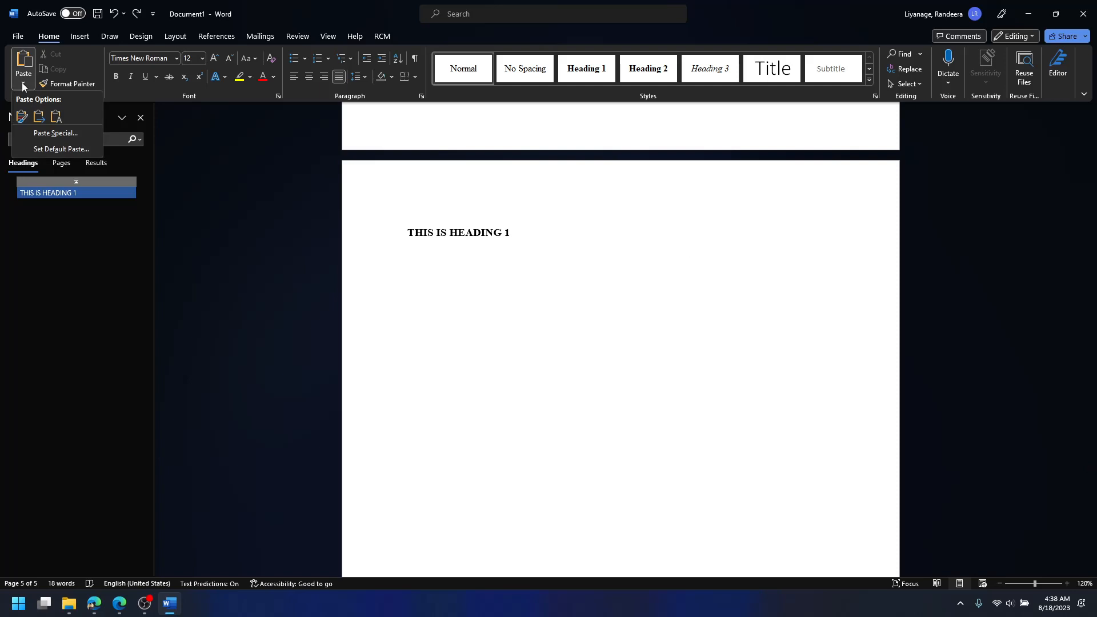
click(54, 118)
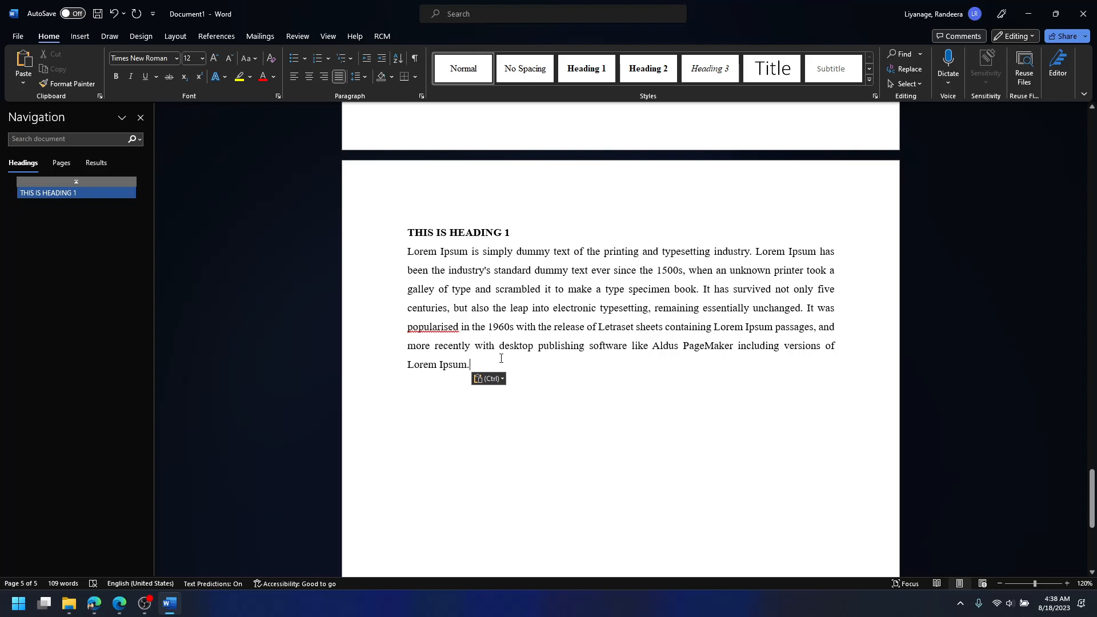
drag(501, 358, 380, 254)
key(ctrl+c)
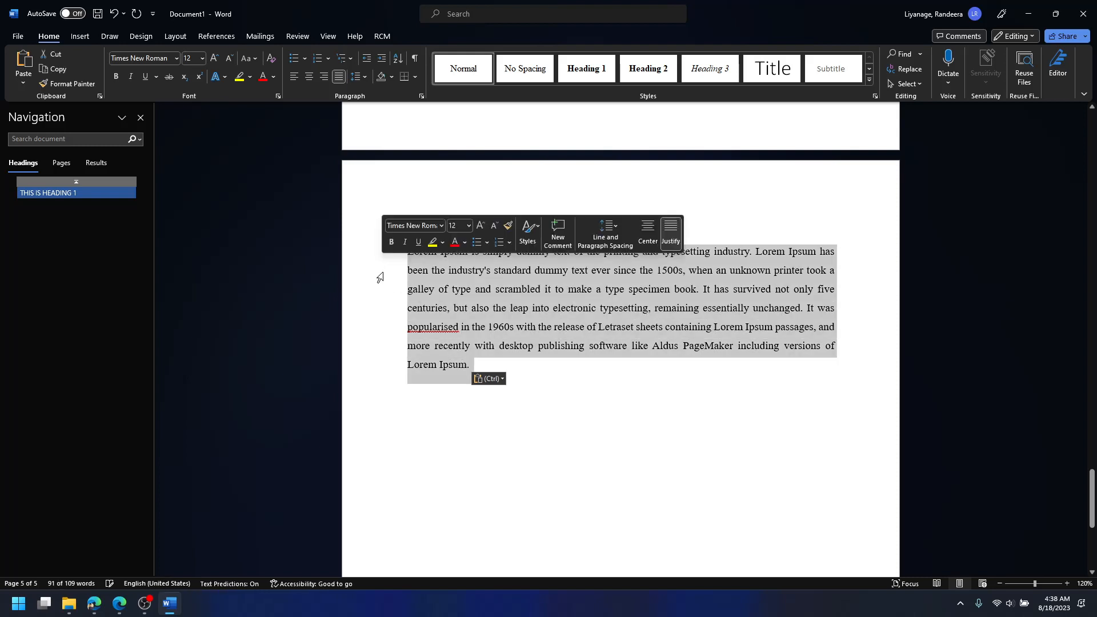
key(Delete)
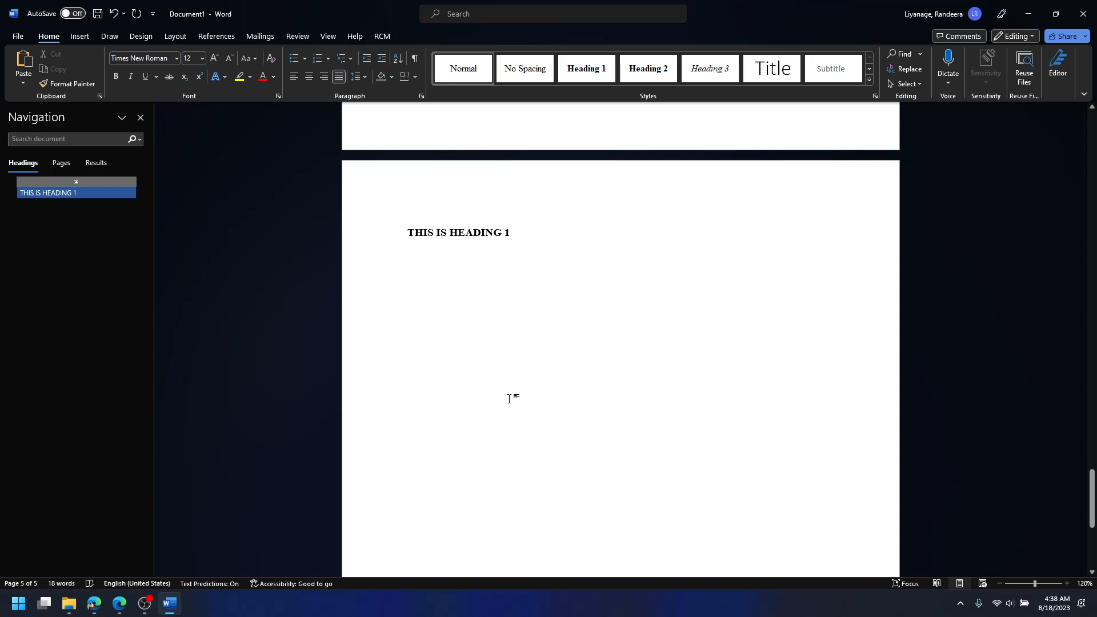
Paste the Lorem Ipsum paragraph below "THIS IS HEADING 1" and set its paste option to keep text only
key(ctrl+v)
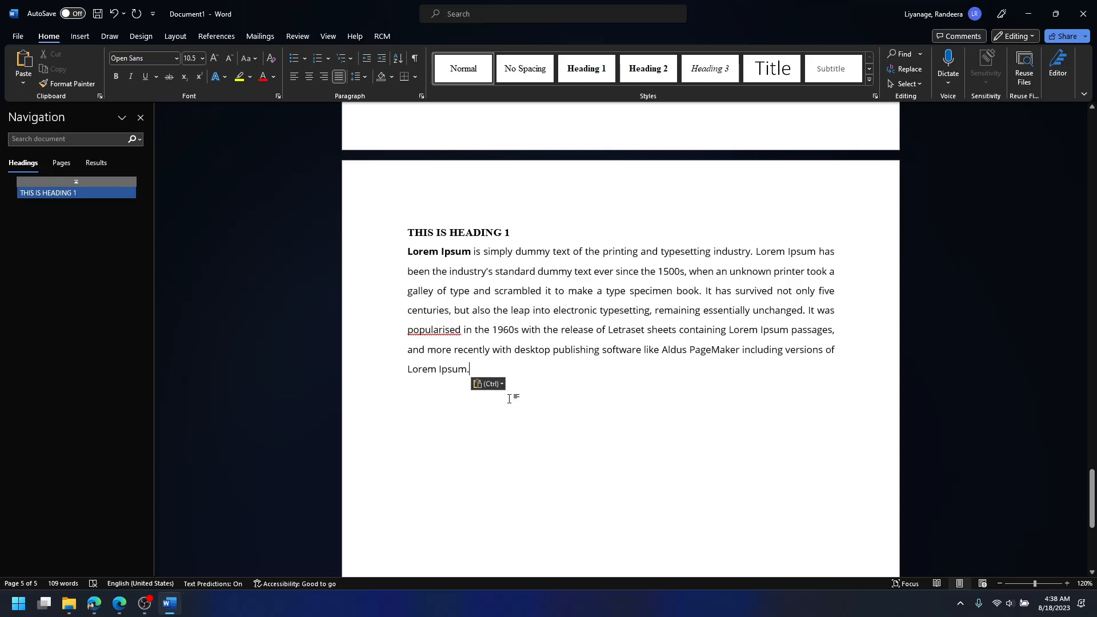
key(ctrl)
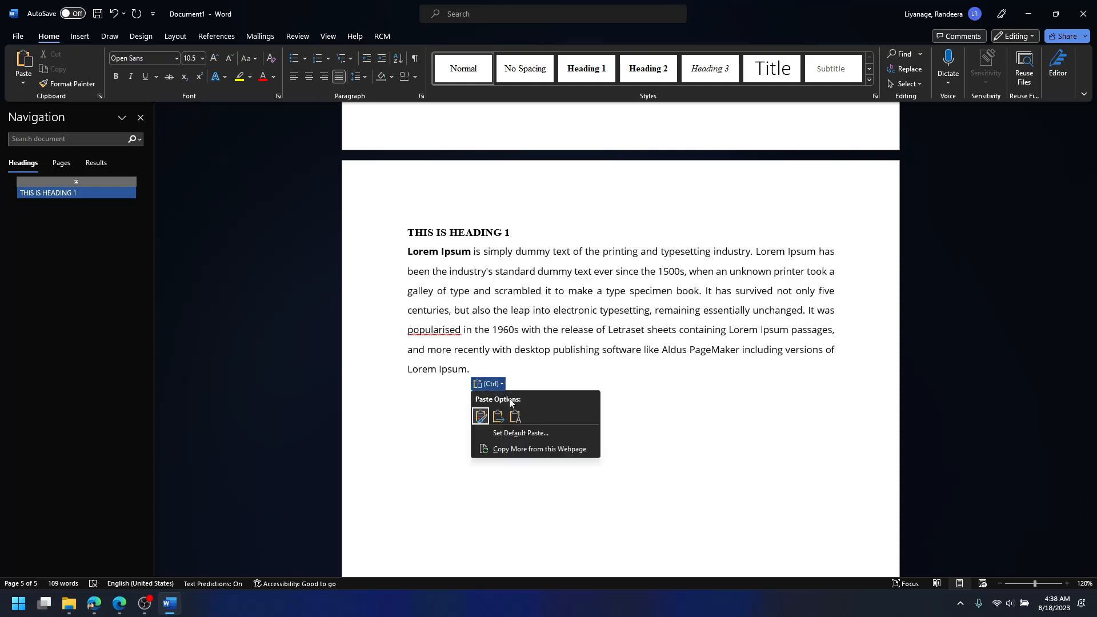
key(t)
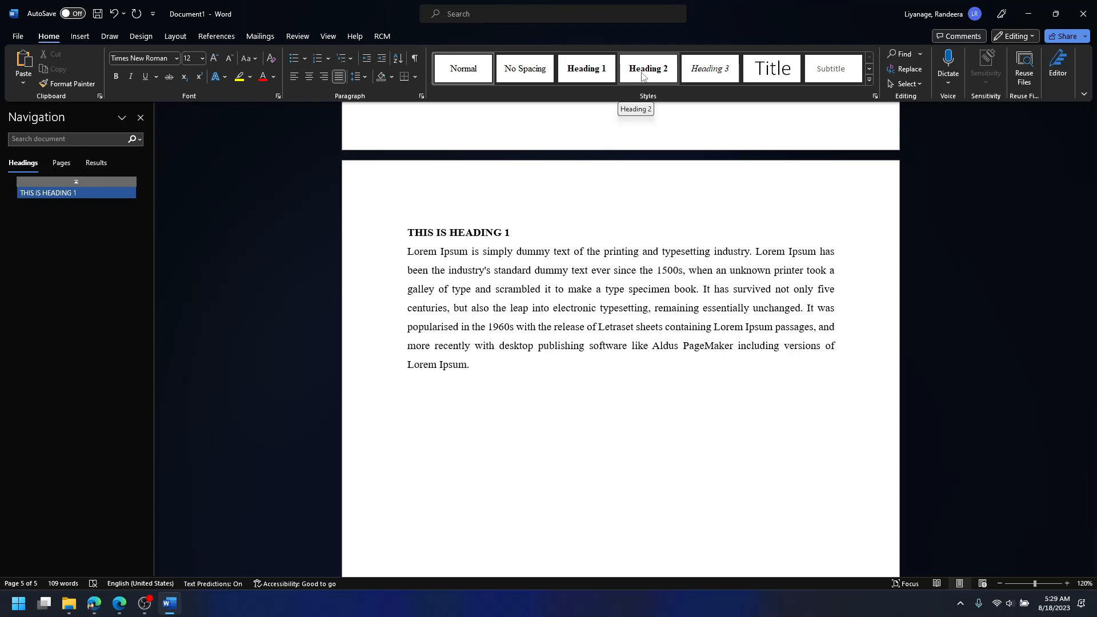
Add the subheading "This is My Sub Heading" in Heading 2 style below the Lorem Ipsum paragraph
click(641, 77)
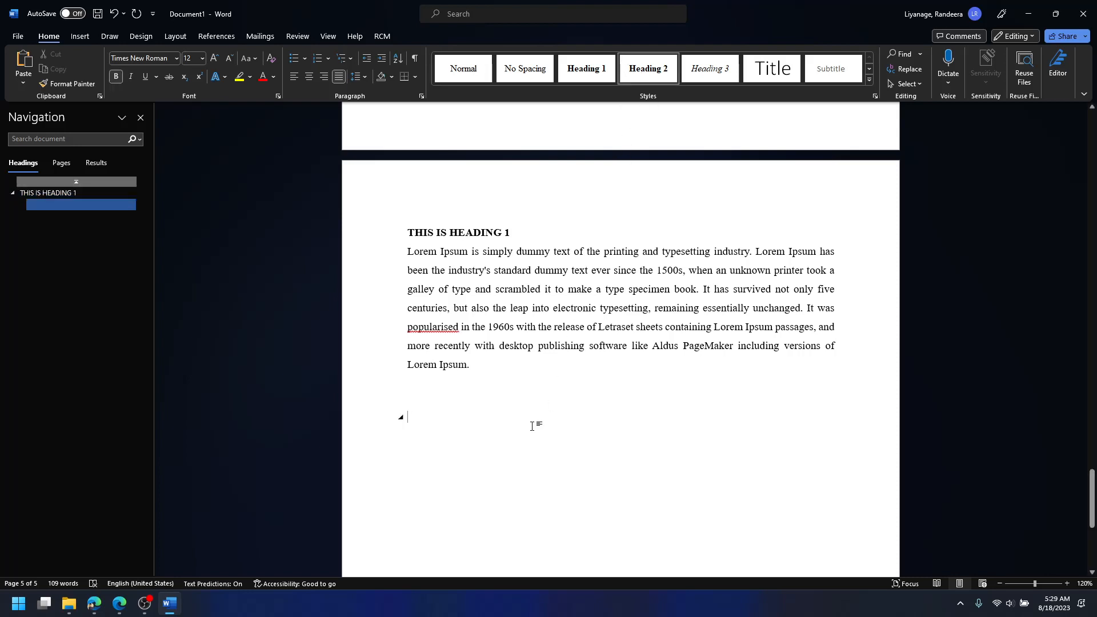
text(ZZThi)
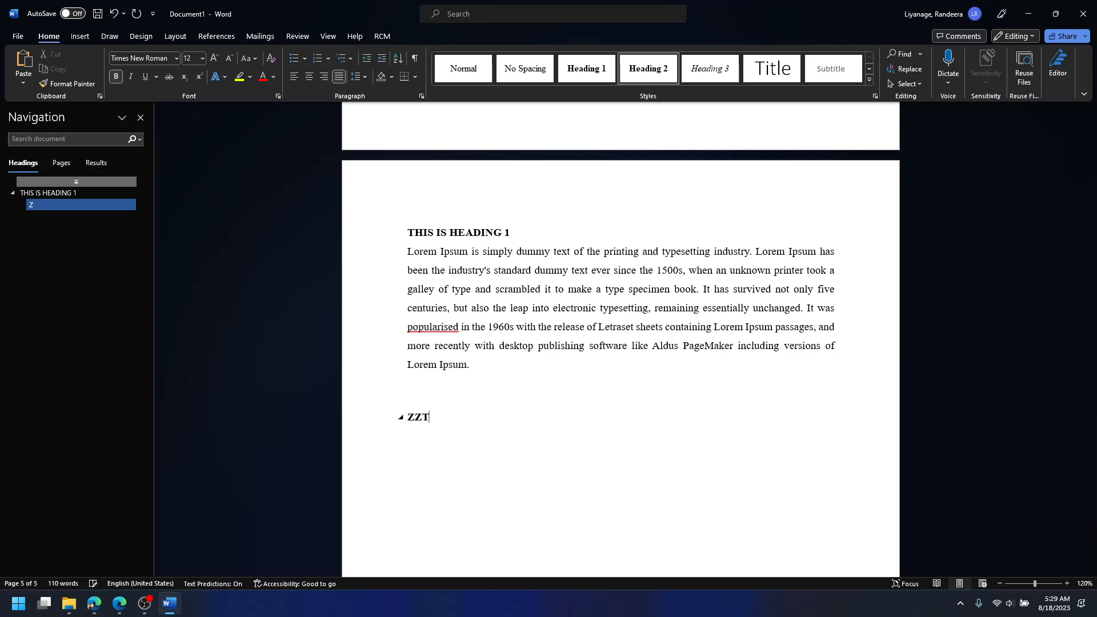
key(BackSpace)
key(BackSpace)
key(BackSpace)
key(BackSpace)
key(BackSpace)
text(This is my sub head)
key(BackSpace)
key(BackSpace)
key(BackSpace)
key(BackSpace)
key(BackSpace)
key(BackSpace)
key(BackSpace)
key(BackSpace)
key(BackSpace)
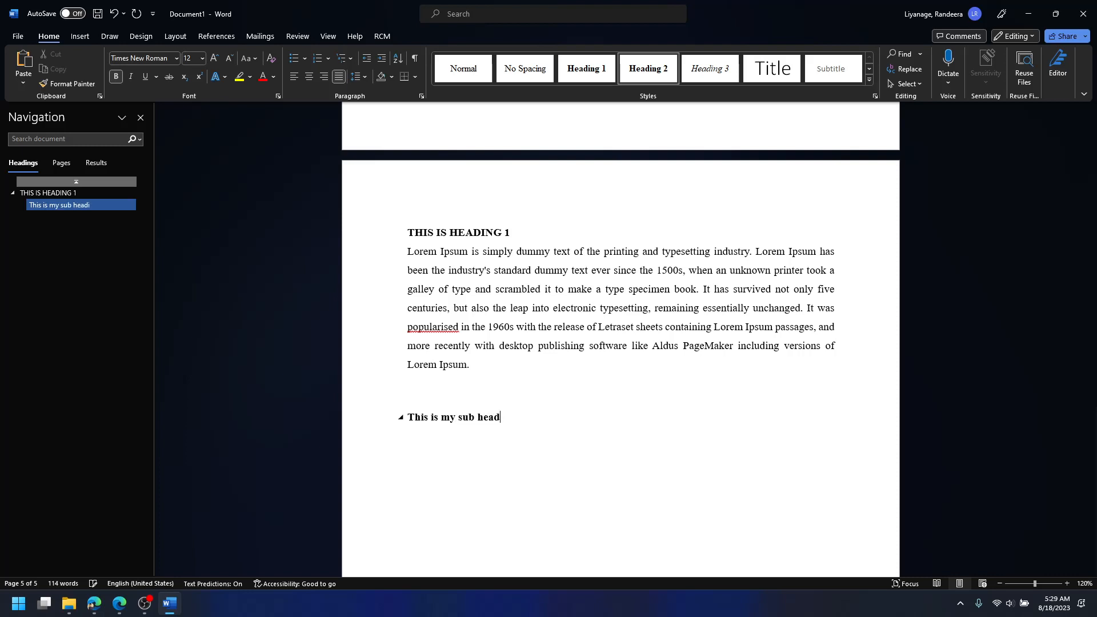
key(BackSpace)
key(BackSpace)
text(My Sub He)
key(BackSpace)
key(BackSpace)
text(HEa)
key(BackSpace)
key(BackSpace)
text(eading)
Number the main heading 1.0 and the subheading 1.1 by adding the numbers in front of their text
click(422, 244)
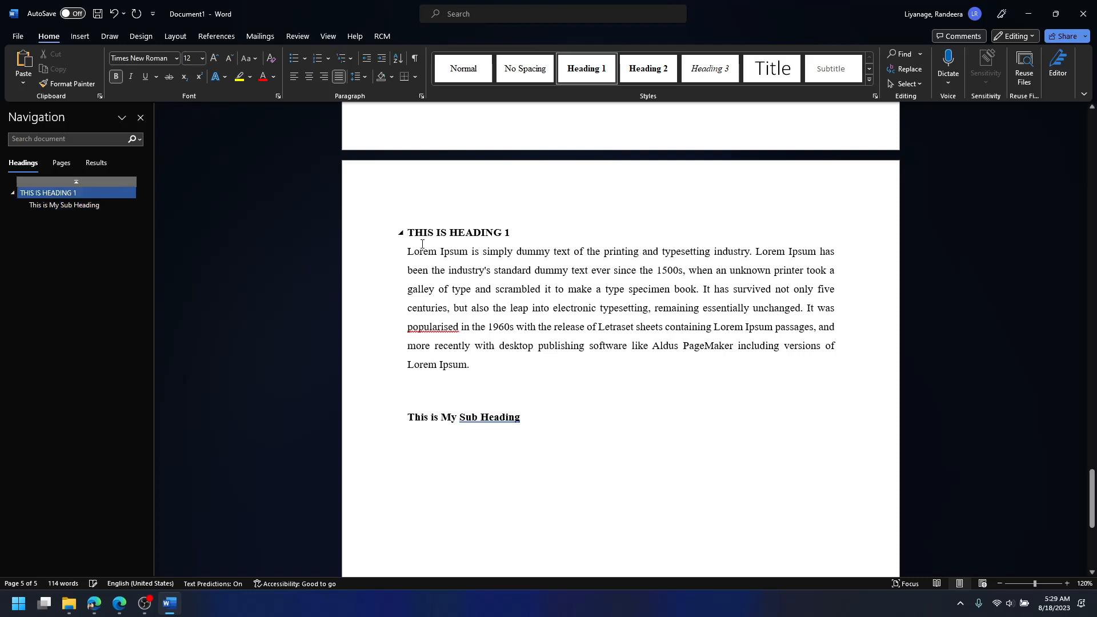
text(1.0)
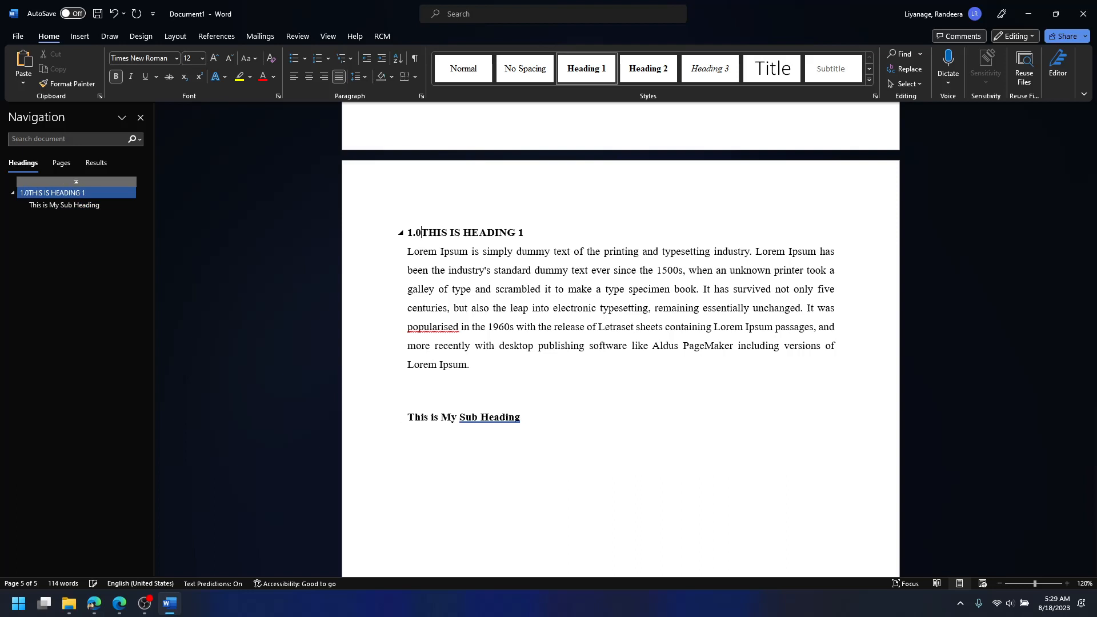
click(407, 417)
text(1.1)
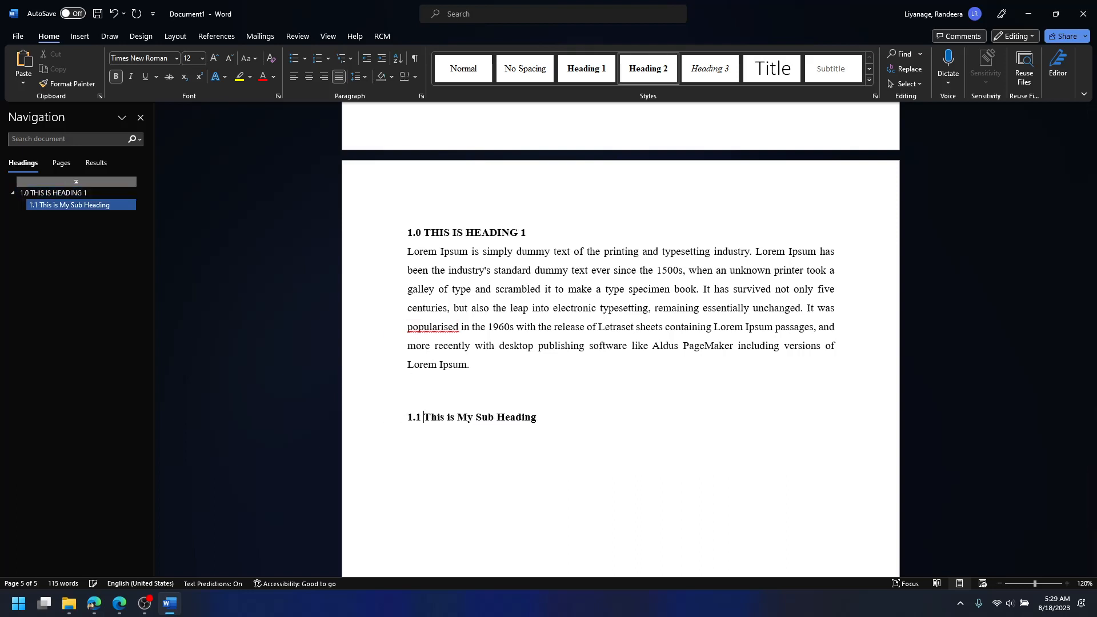
Start a new line below heading 1.1, copy the "Why do we use it?" paragraph from lipsum.com in Edge, and return to Word
click(563, 433)
key(Return)
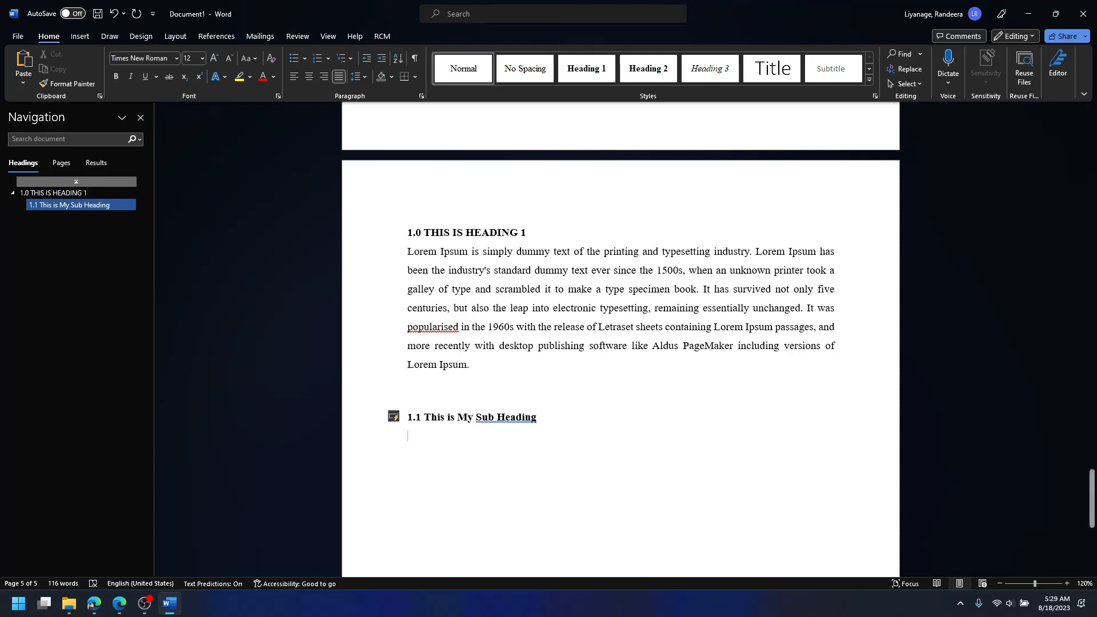
click(120, 604)
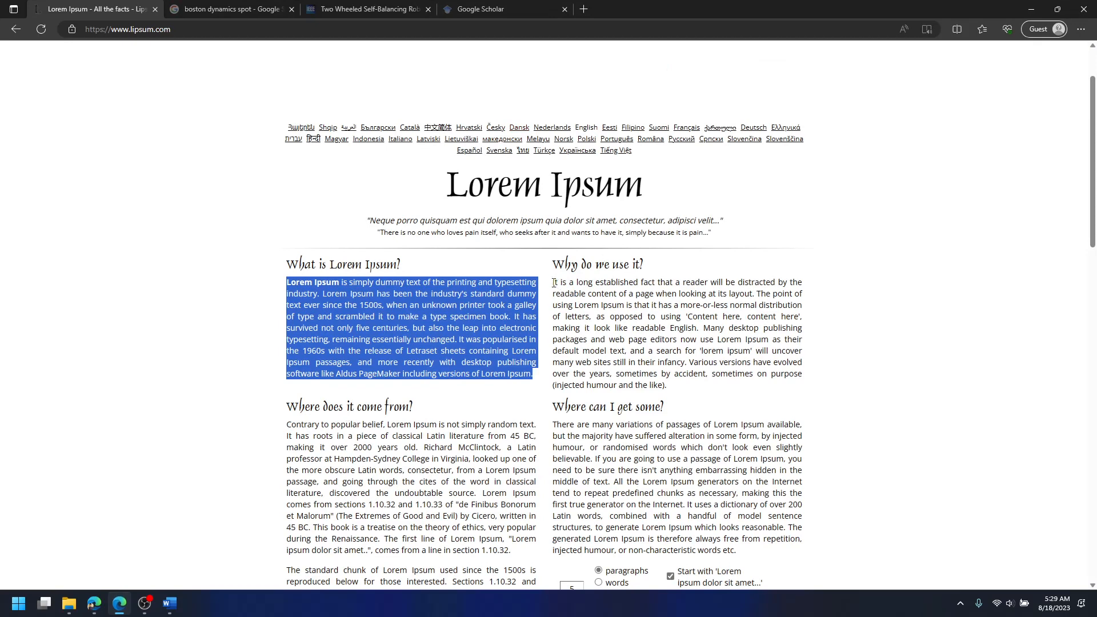
drag(552, 281, 676, 388)
key(ctrl+c)
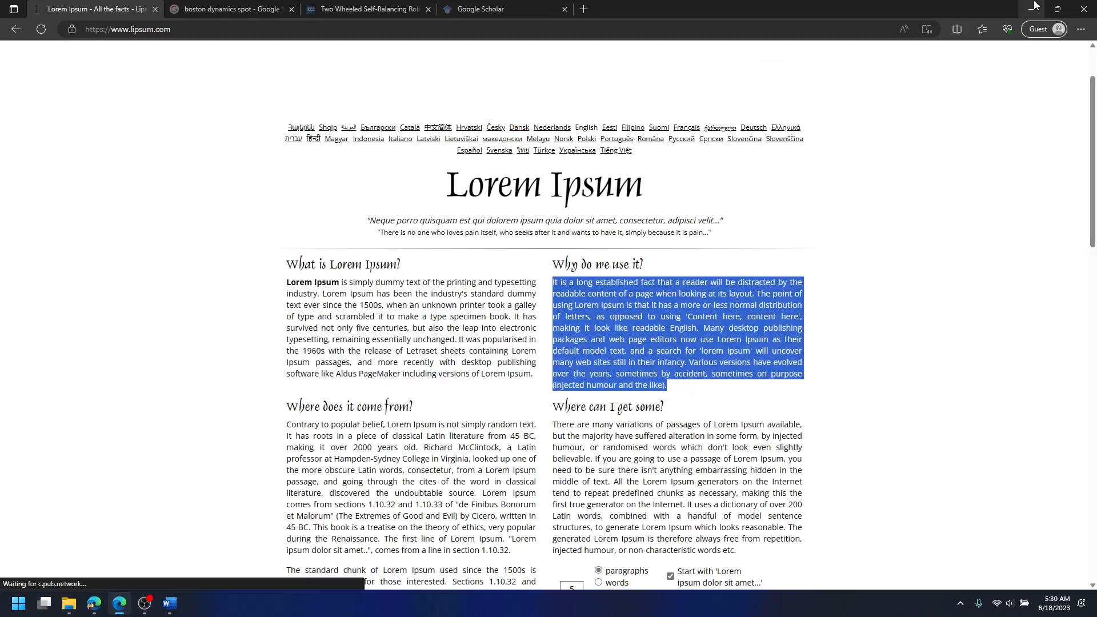
key(alt+Tab)
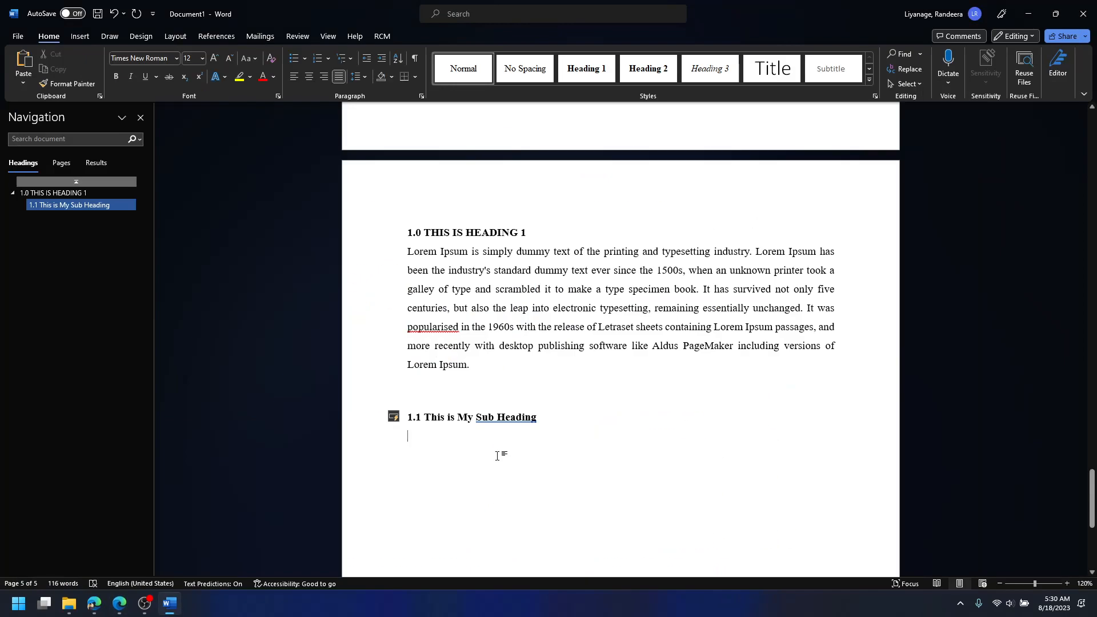
Paste the copied paragraph below "1.1 This is My Sub Heading" so that it matches the document's body formatting
click(24, 83)
click(38, 115)
scroll(558, 428, down, 2)
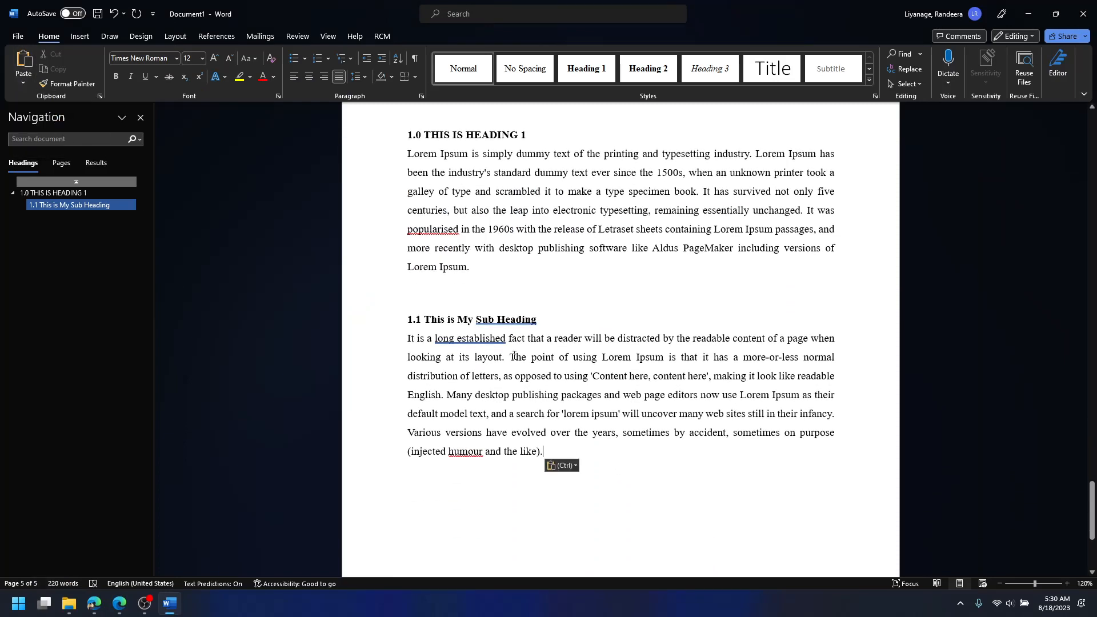
Insert blank lines after the section 1.1 paragraph until the cursor is on a new page
scroll(526, 400, down, 2)
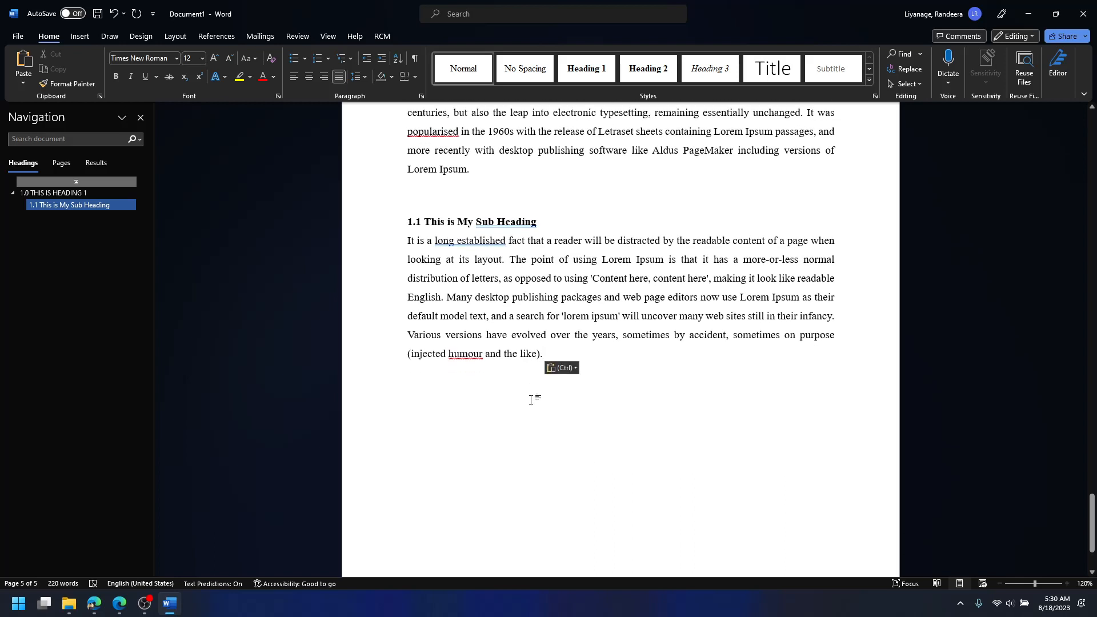
key(Return)
key(Return)
key(Return)
key(Return)
key(Return)
key(Return)
key(Return)
key(Return)
key(Return)
key(Return)
key(Return)
key(Return)
key(Return)
key(Return)
key(Return)
key(Return)
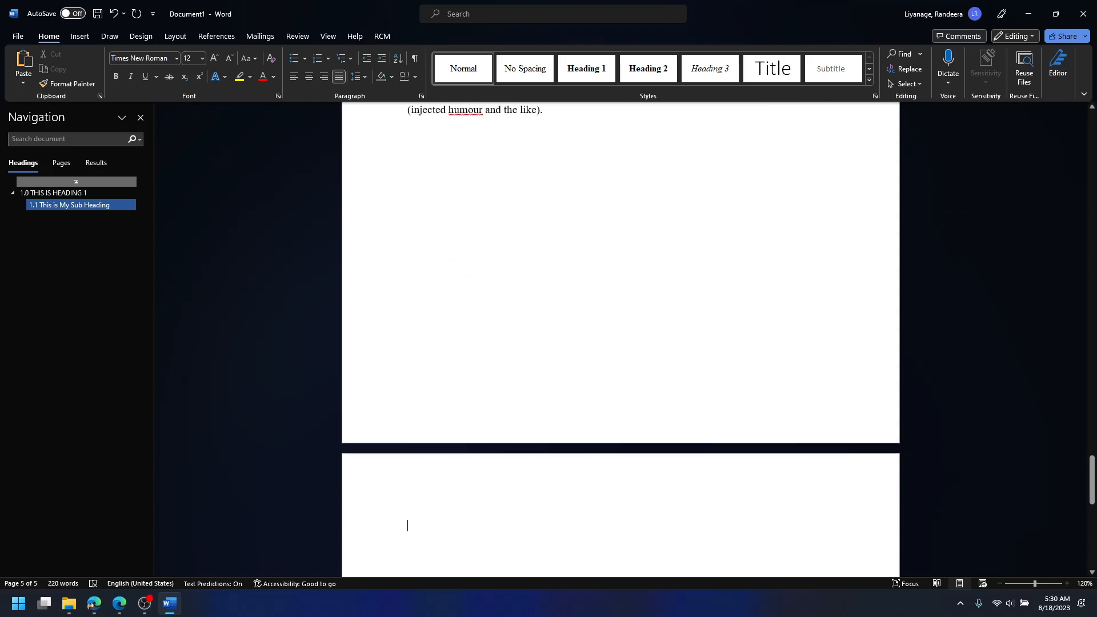
scroll(653, 358, down, 3)
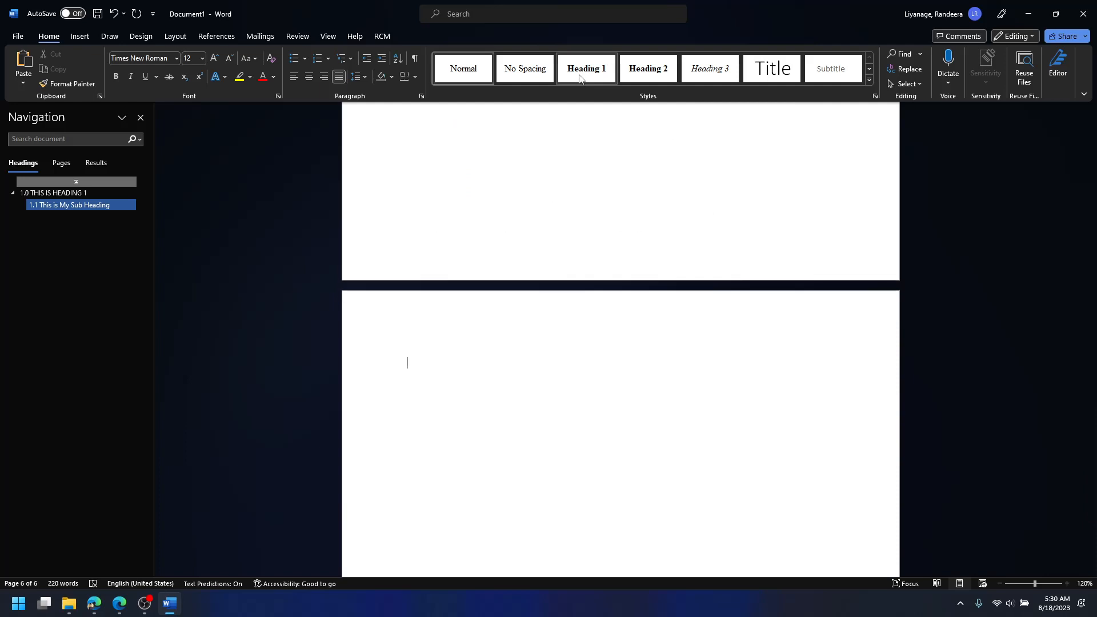
Add "2.0 HEADING 2" in Heading 1 style on the new page and paste the copied lipsum paragraph below it
key(ctrl+alt+1)
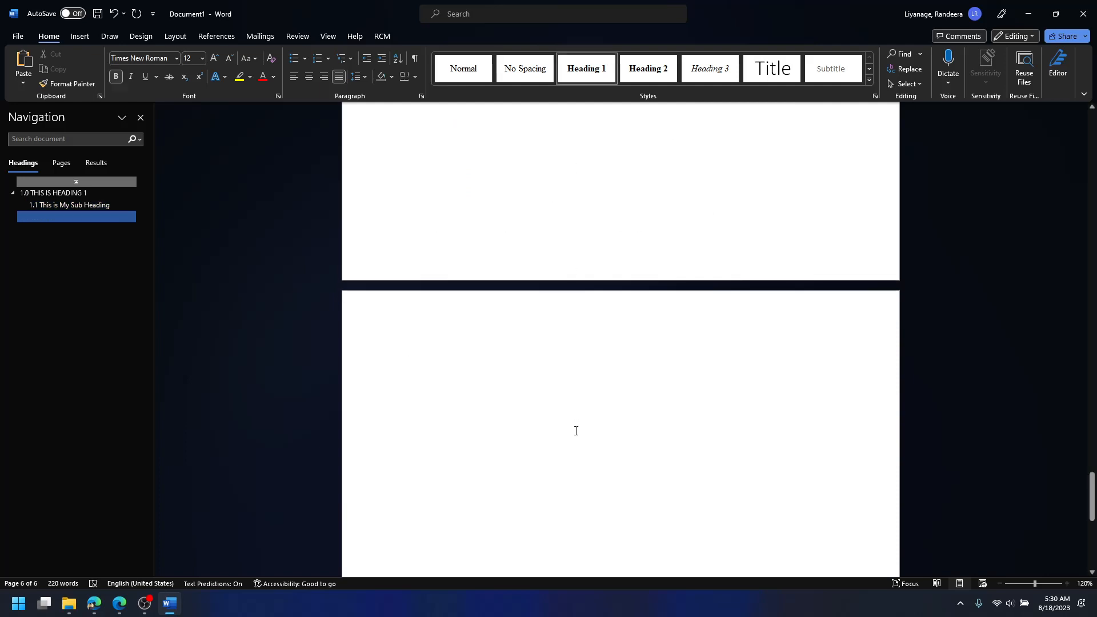
text(Headi)
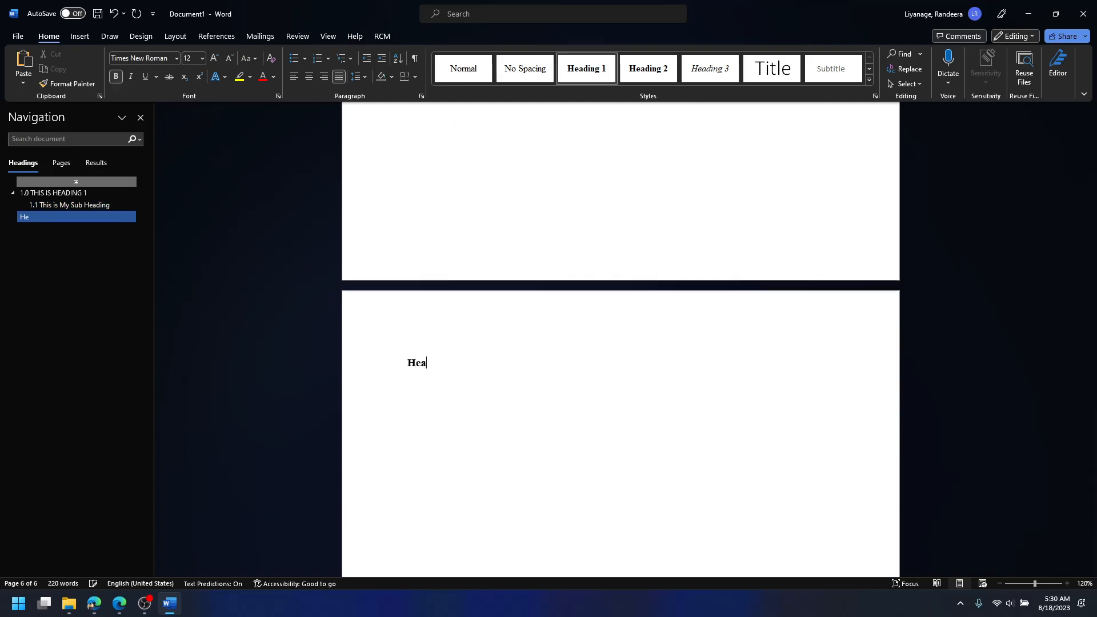
key(BackSpace)
key(BackSpace)
key(BackSpace)
key(BackSpace)
key(Caps_Lock)
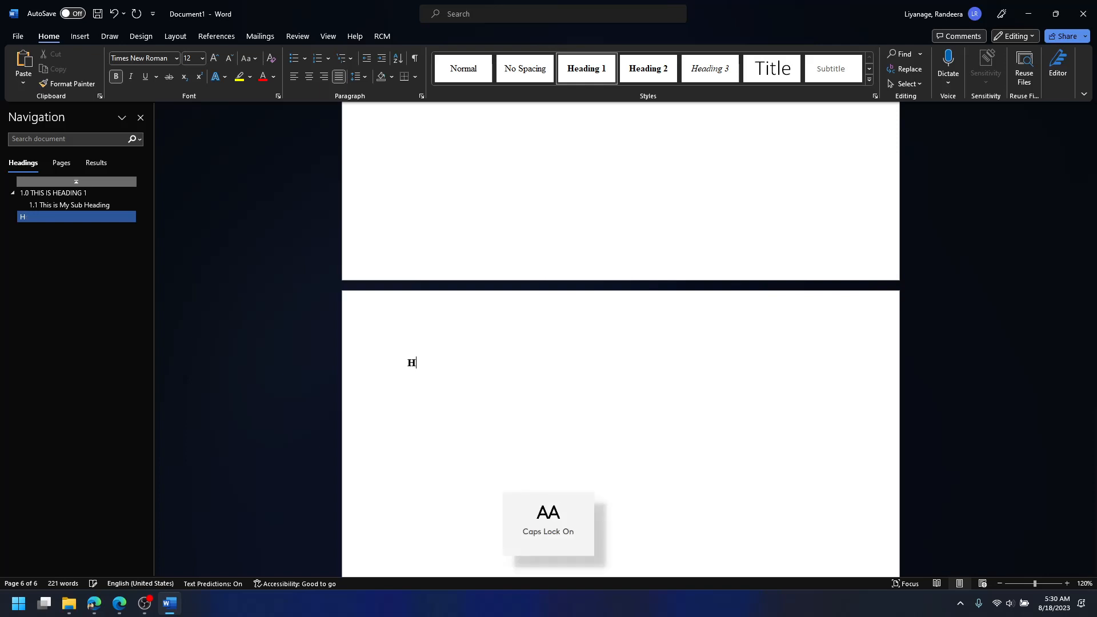
text(E)
key(BackSpace)
key(BackSpace)
text(2.0)
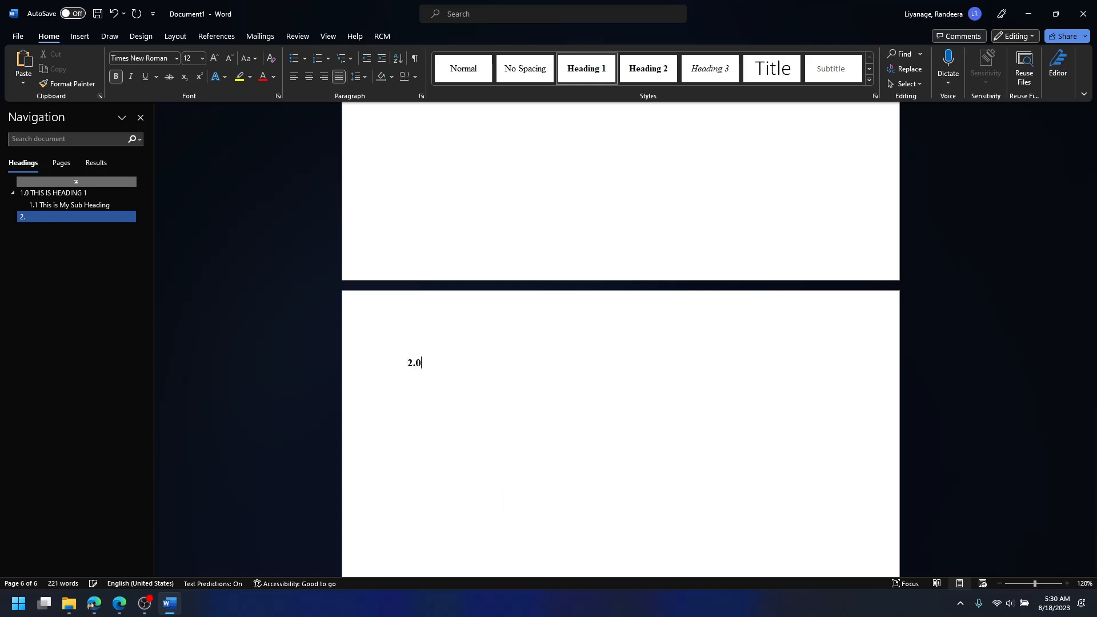
text( HEADING 2)
key(Caps_Lock)
key(Return)
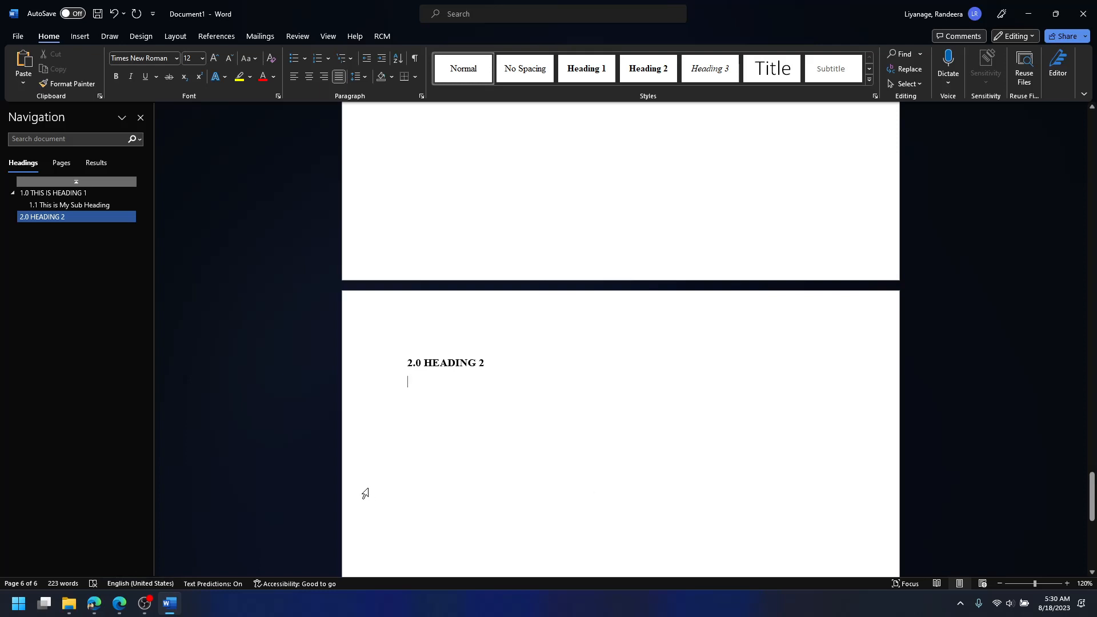
key(ctrl+v)
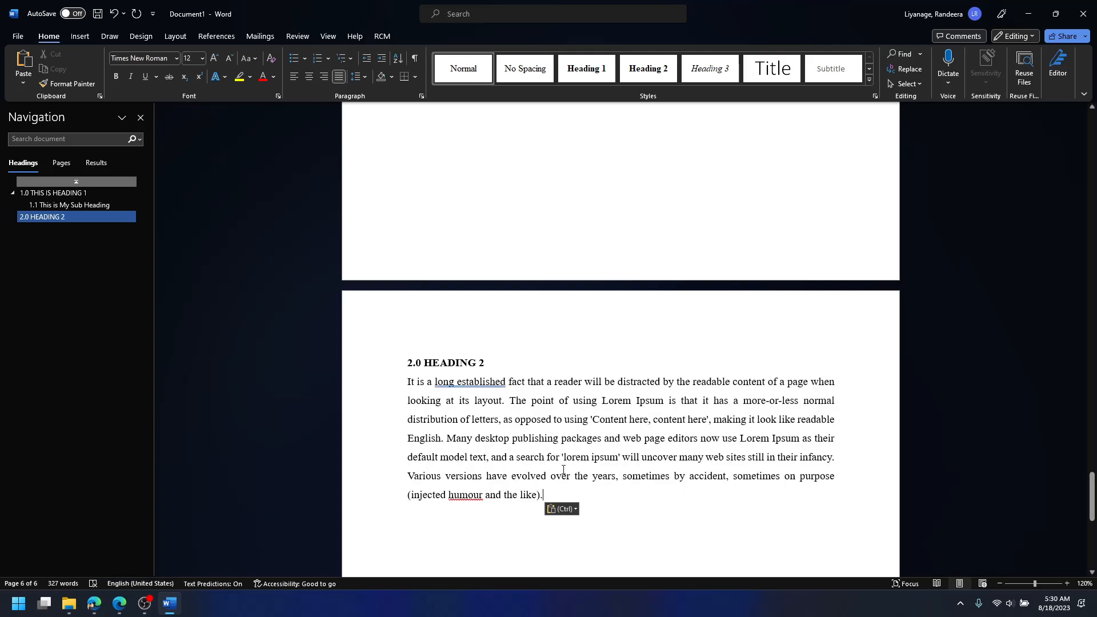
Add the subheading "2.1 Figures and Tables" in Heading 2 style below the section 2.0 paragraph, leaving blank space above it
key(Return)
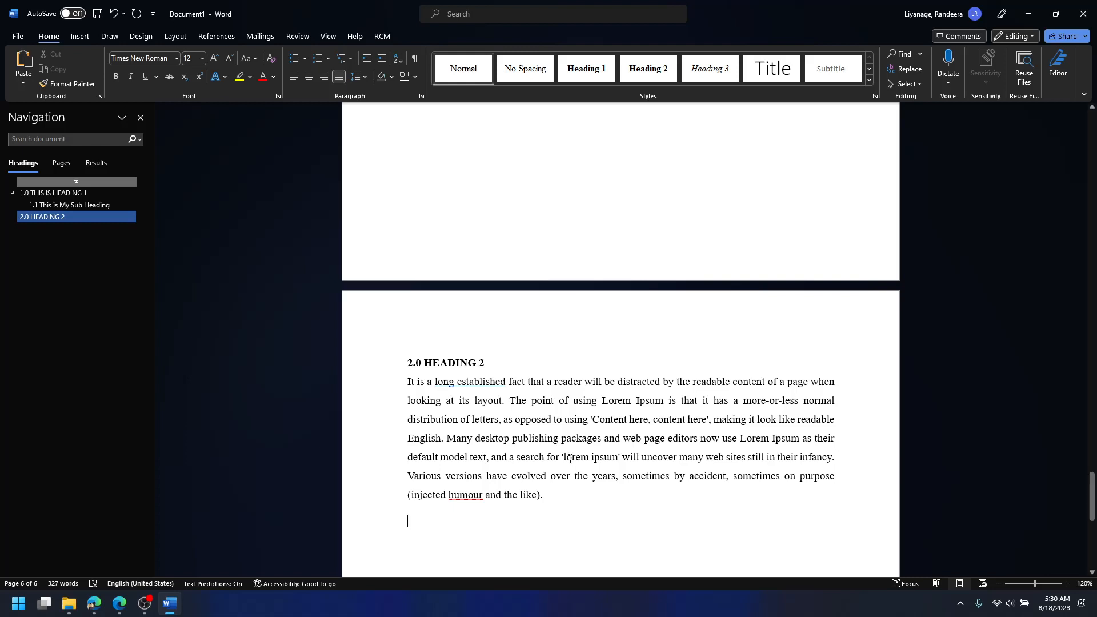
scroll(577, 489, down, 3)
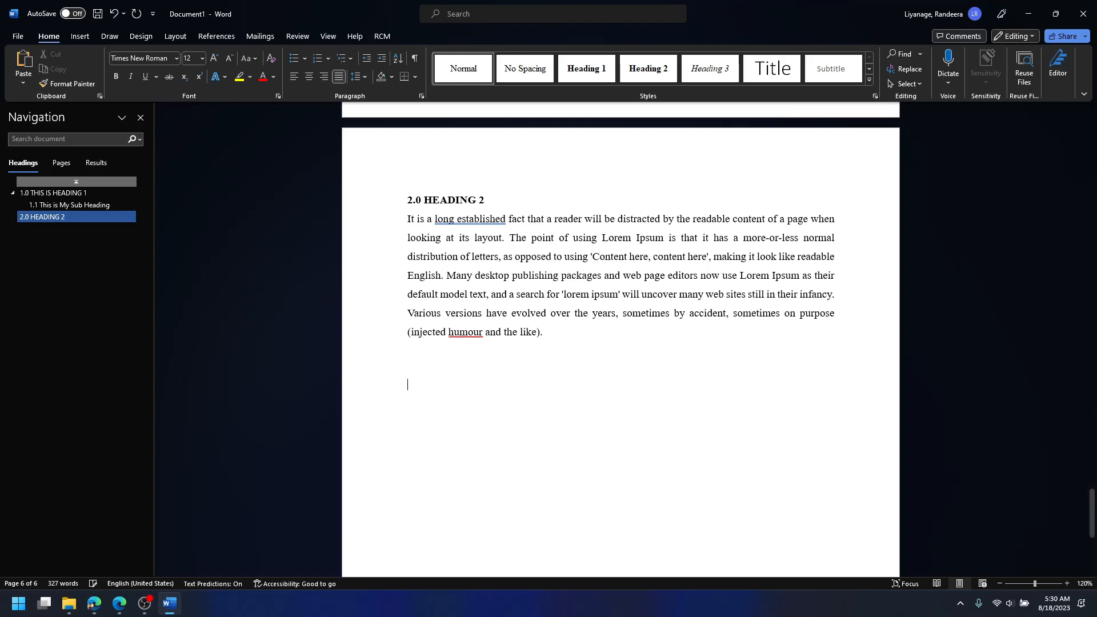
key(ctrl+alt+2)
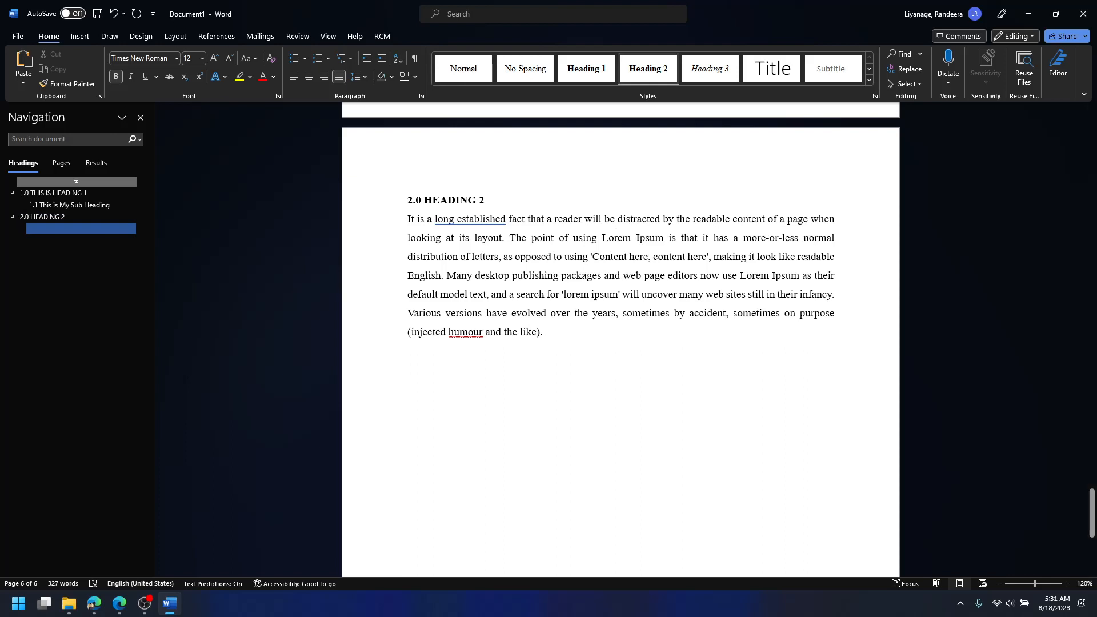
text(2.1 Headi)
key(BackSpace)
key(BackSpace)
key(BackSpace)
key(BackSpace)
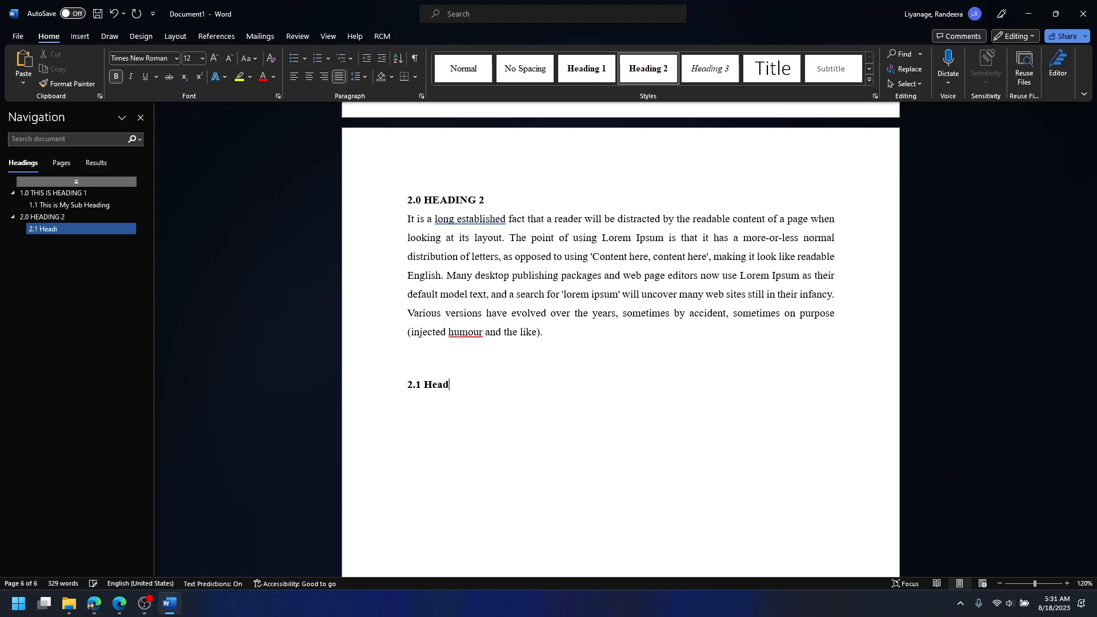
key(BackSpace)
text(Figures and abl)
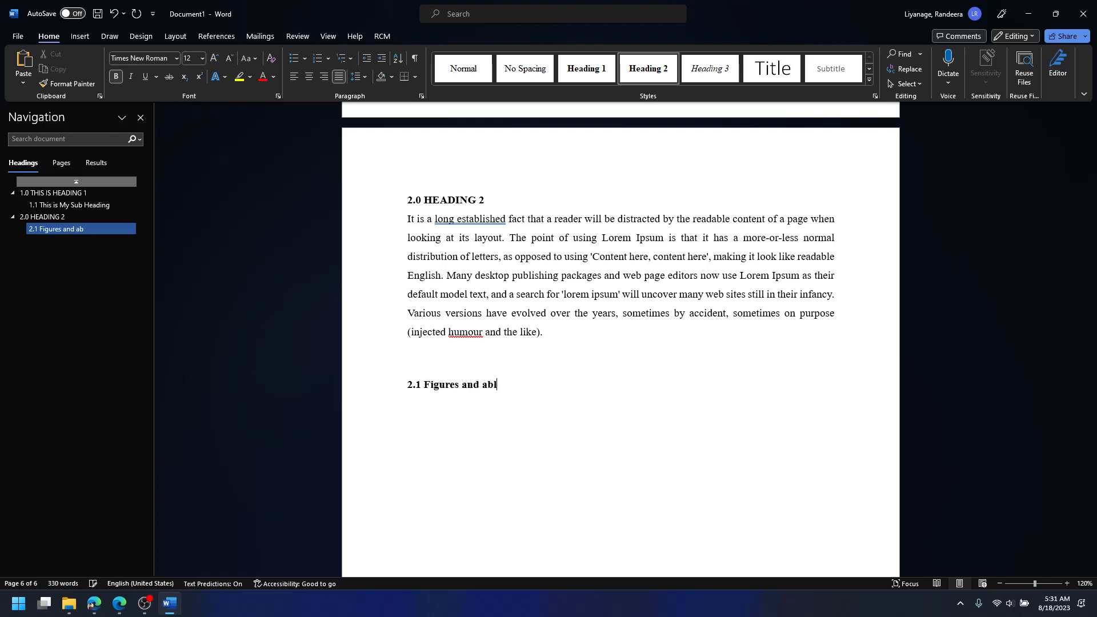
key(BackSpace)
key(BackSpace)
key(BackSpace)
text(Tables)
key(Return)
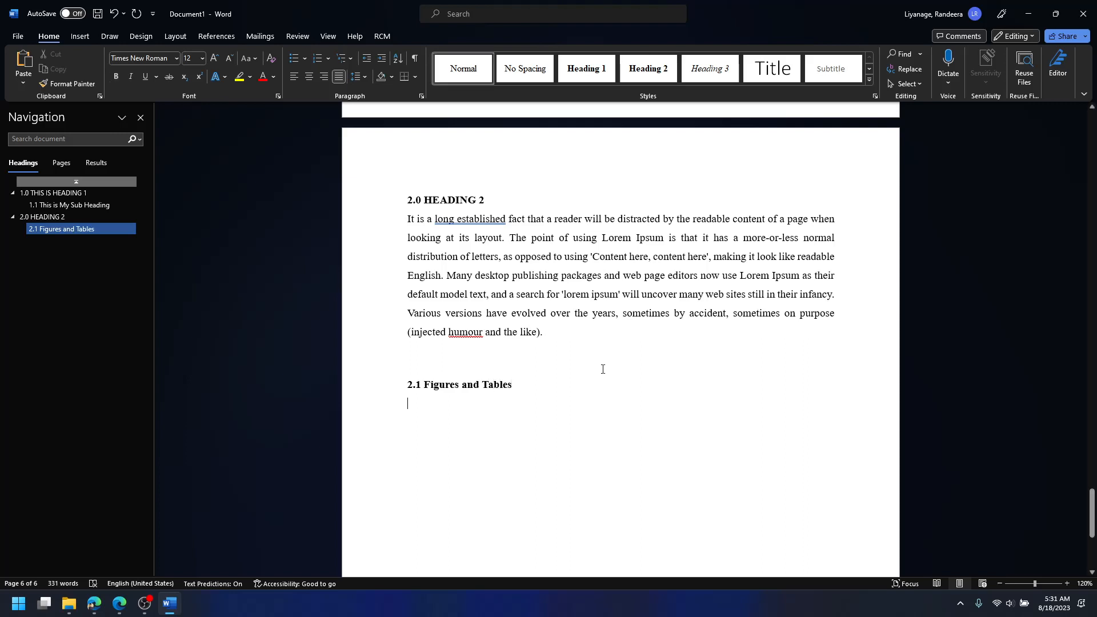
Add "2.1.1 Figures" in Heading 3 style below "2.1 Figures and Tables" and start a body line beneath it
key(ctrl+alt+3)
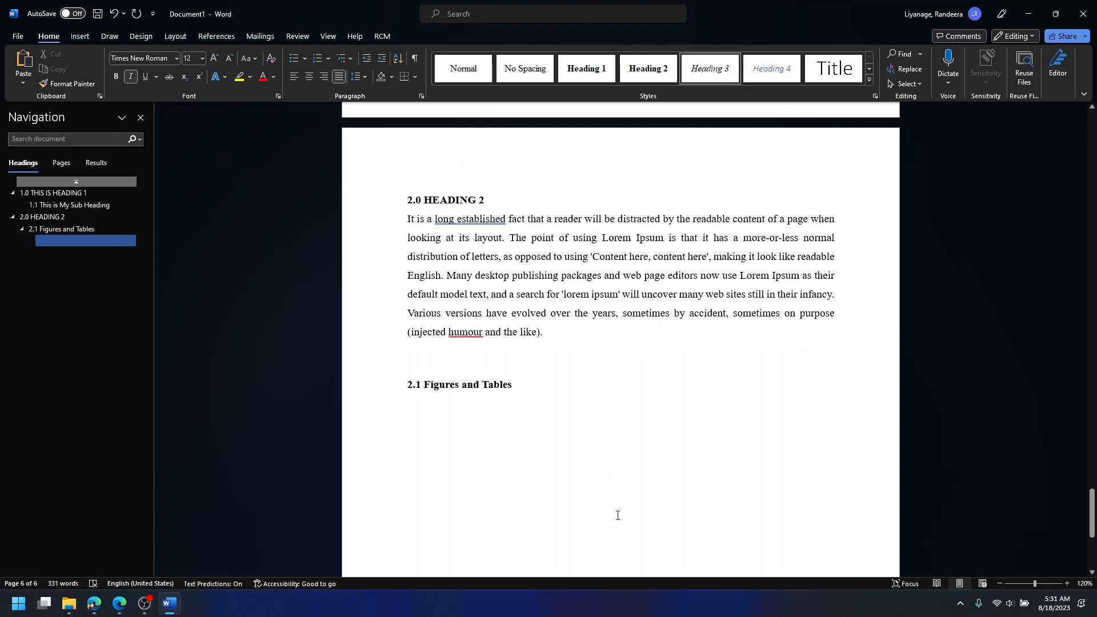
text(2.1.1)
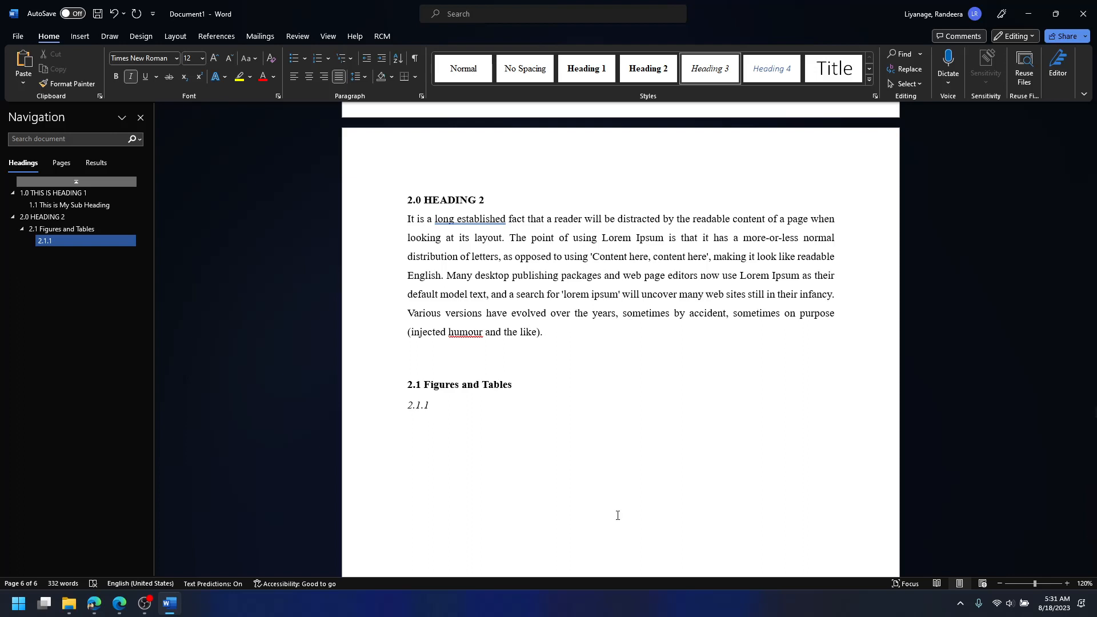
text(Figures)
key(Return)
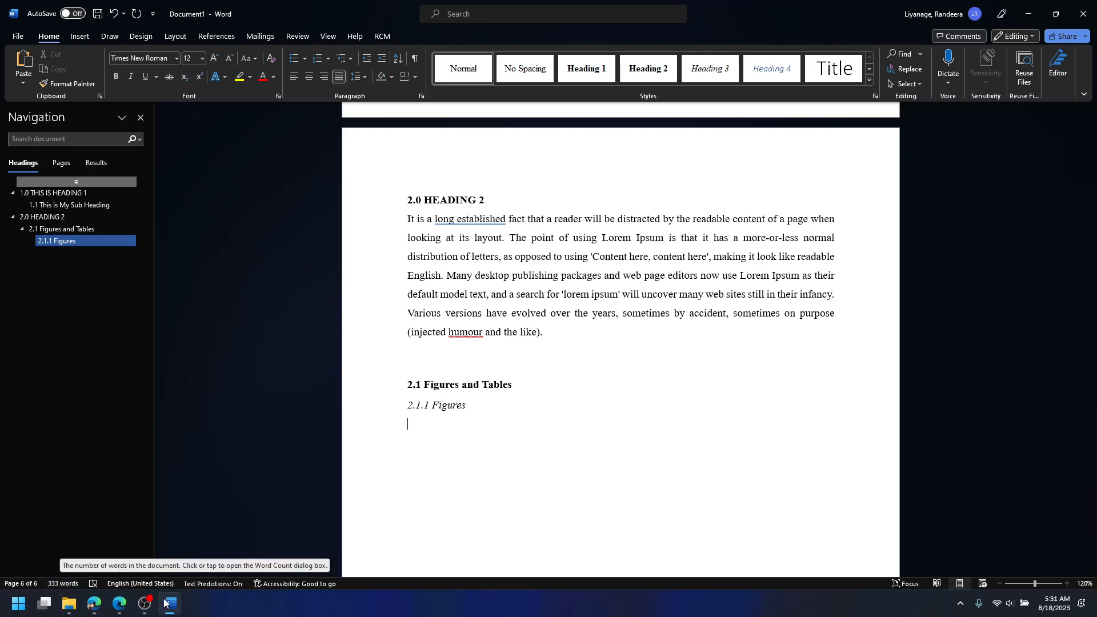
Switch to Edge, copy The Verge's picture from the "boston dynamics spot" image results, and return to the Word document
click(119, 604)
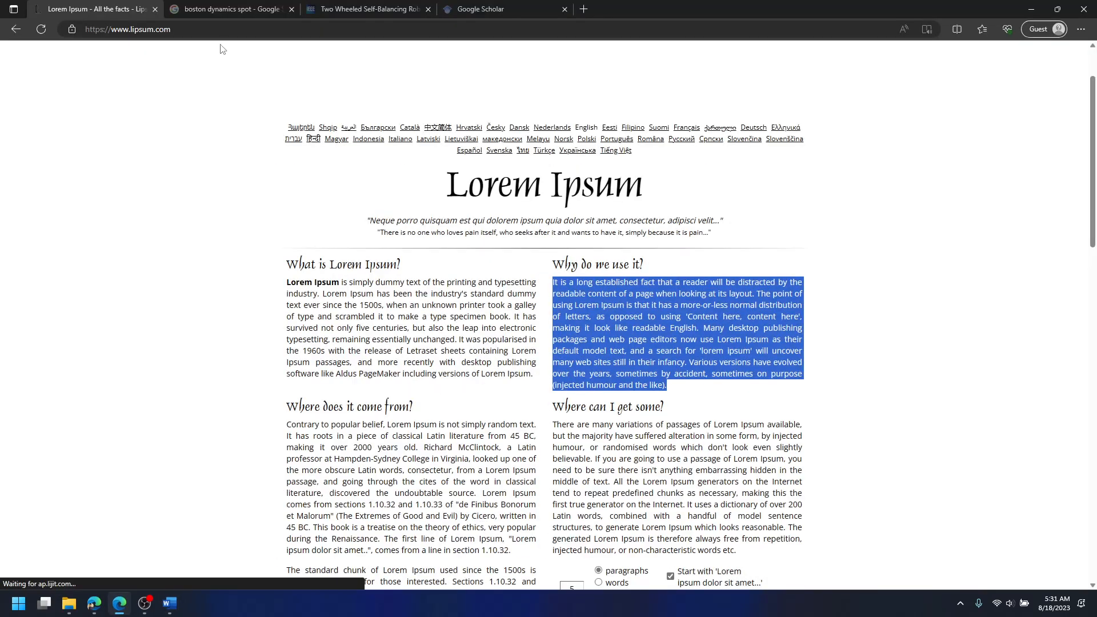
click(232, 9)
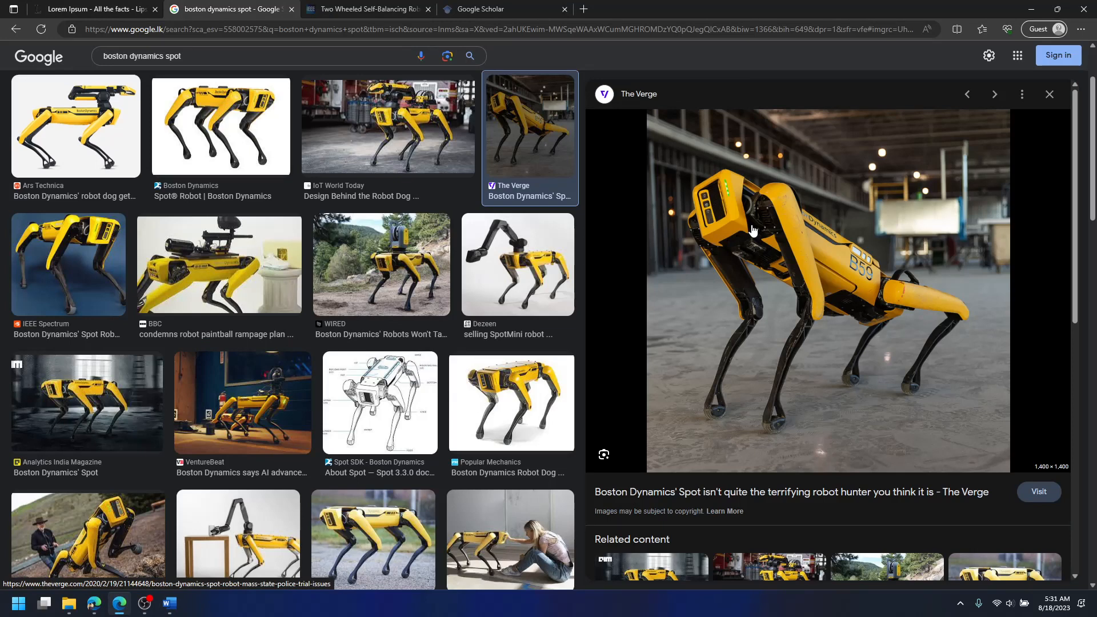
right_click(752, 229)
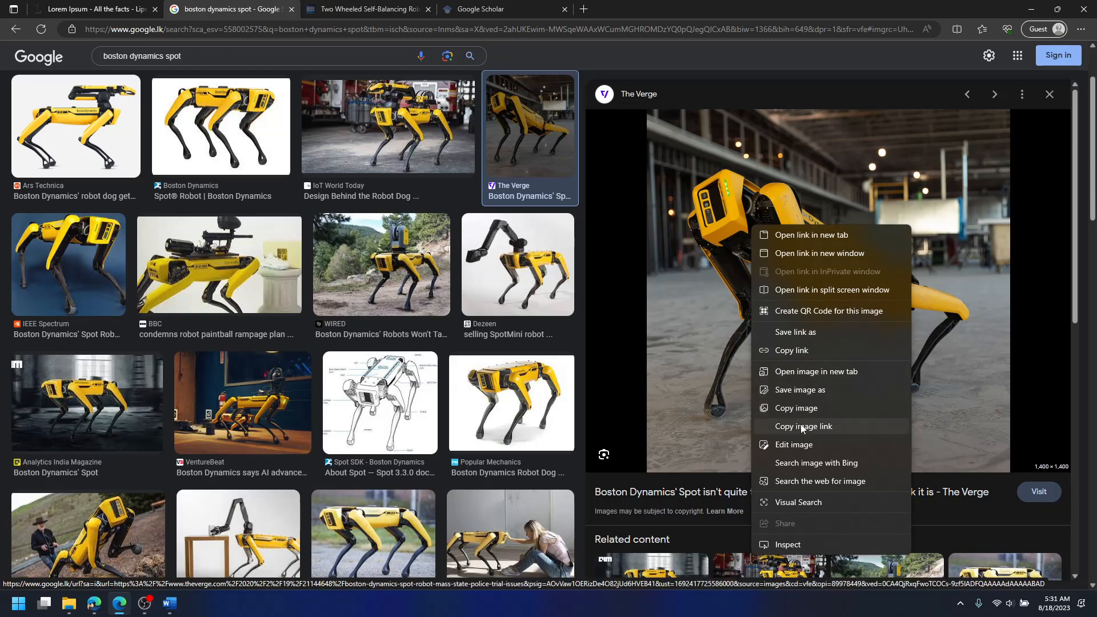
click(796, 407)
key(alt+Tab)
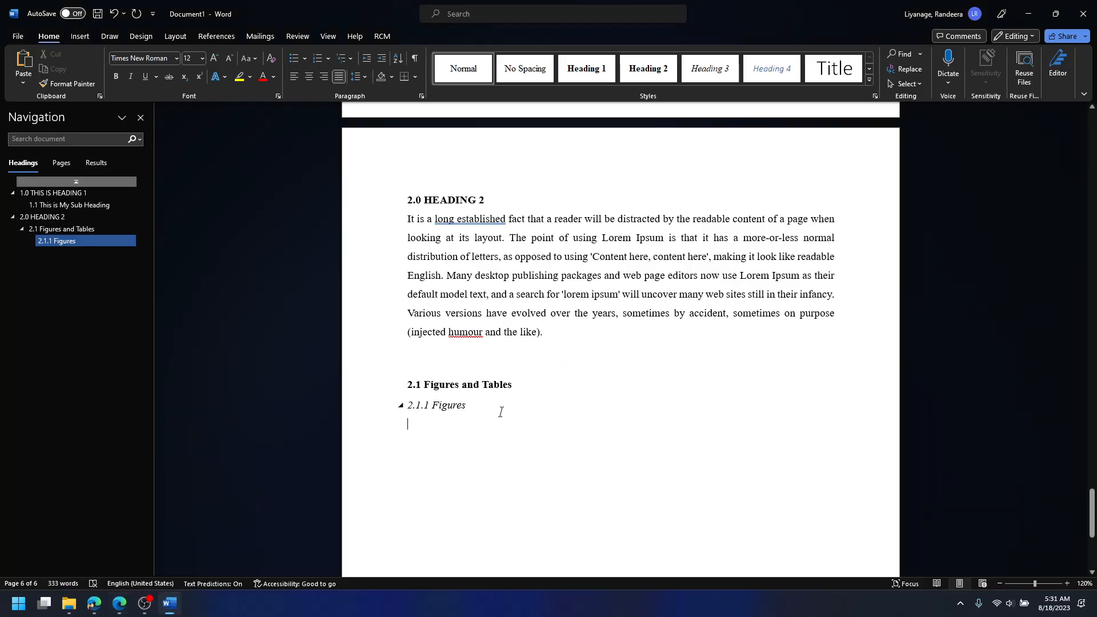
Paste the copied robot picture below "2.1.1 Figures" and scale it down proportionally from its corner
key(ctrl+b)
key(ctrl+v)
click(513, 442)
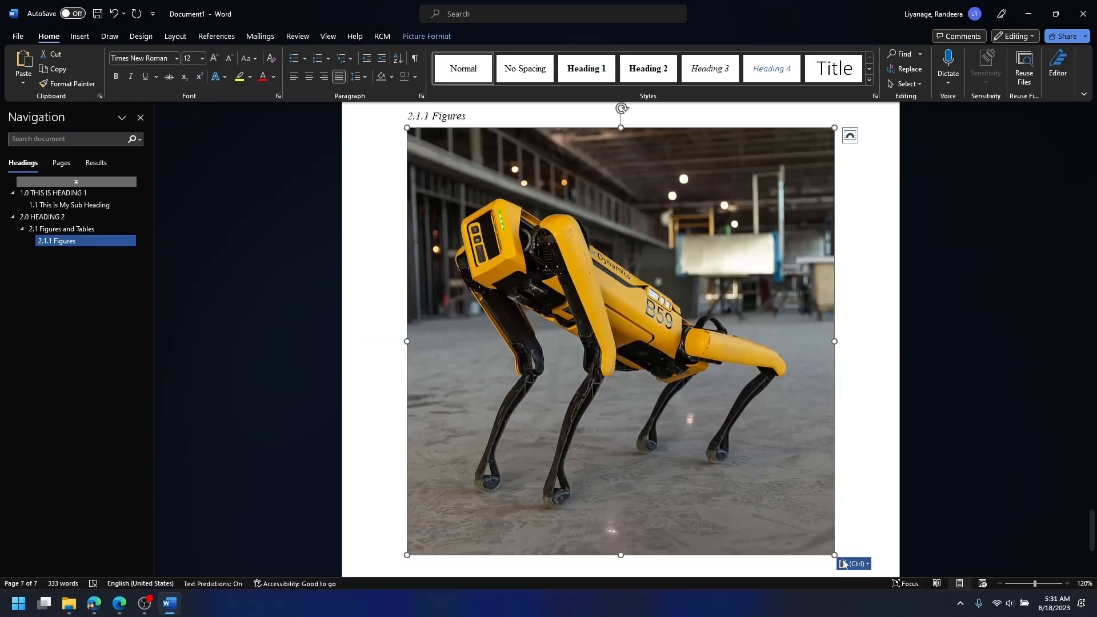
drag(834, 554, 568, 284)
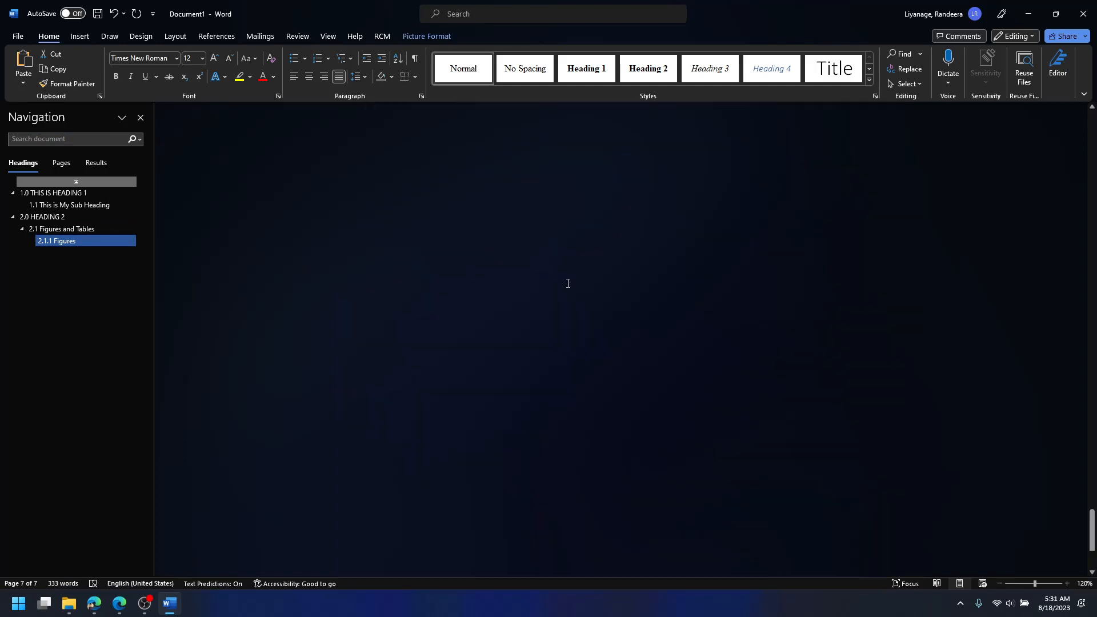
Center the robot picture on the page and start a new line beneath it
scroll(530, 437, up, 1)
scroll(530, 438, down, 2)
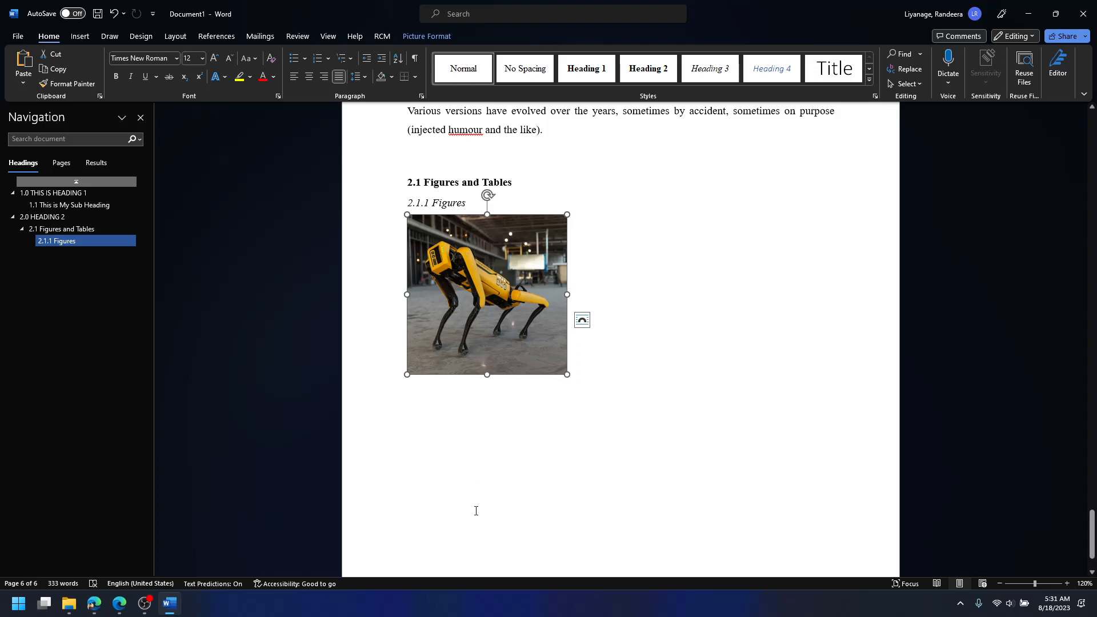
key(ctrl+e)
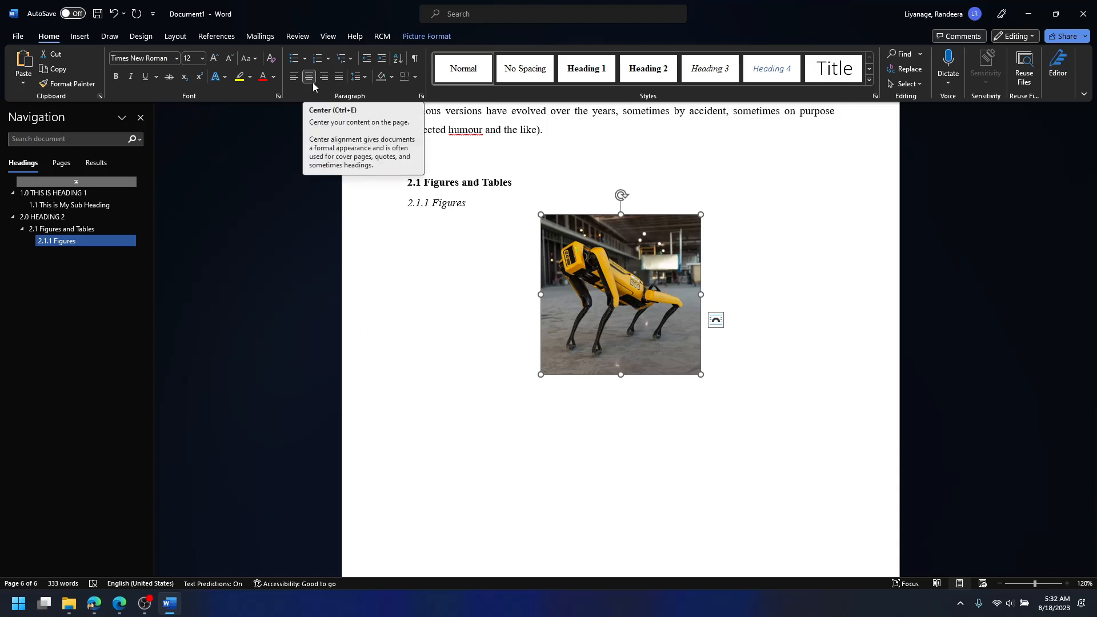
click(735, 368)
key(Return)
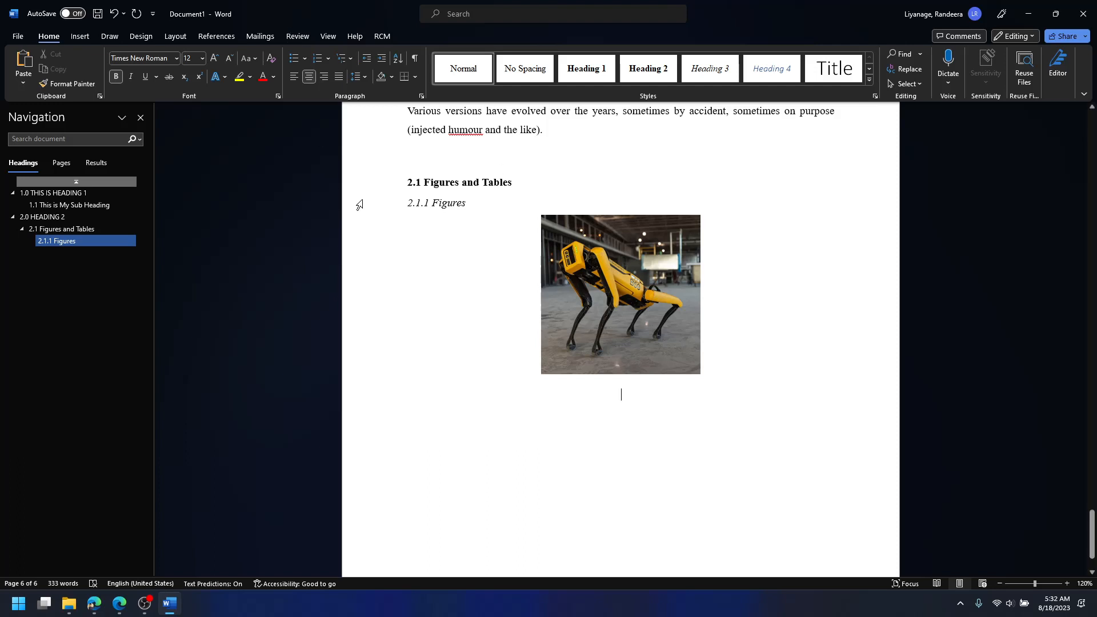
Start inserting a caption beneath the robot picture, using the Figure label
click(203, 39)
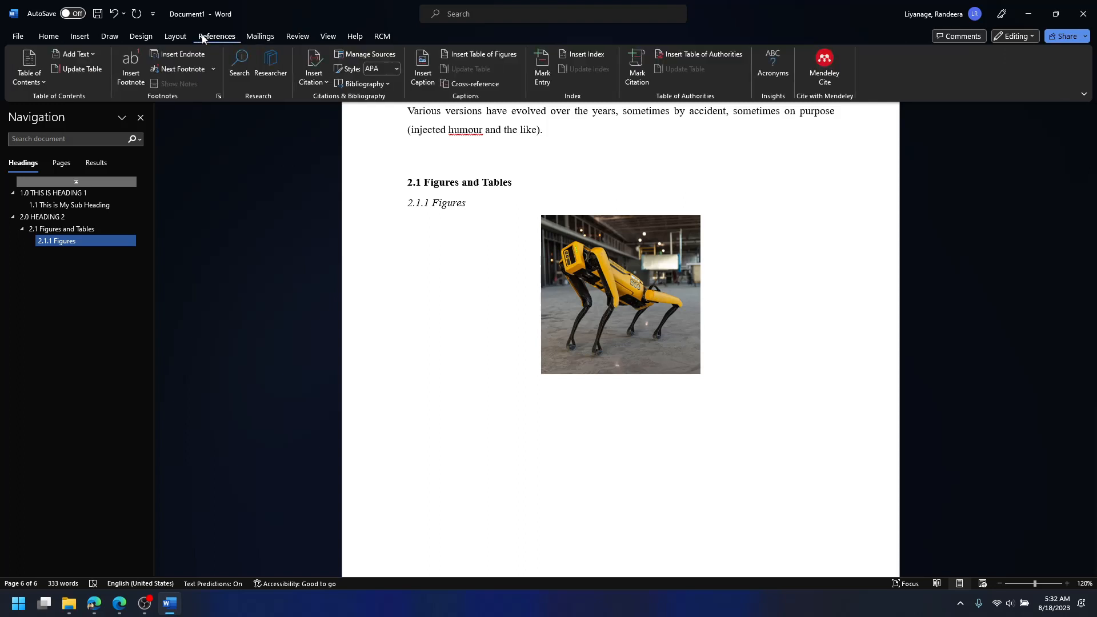
click(429, 86)
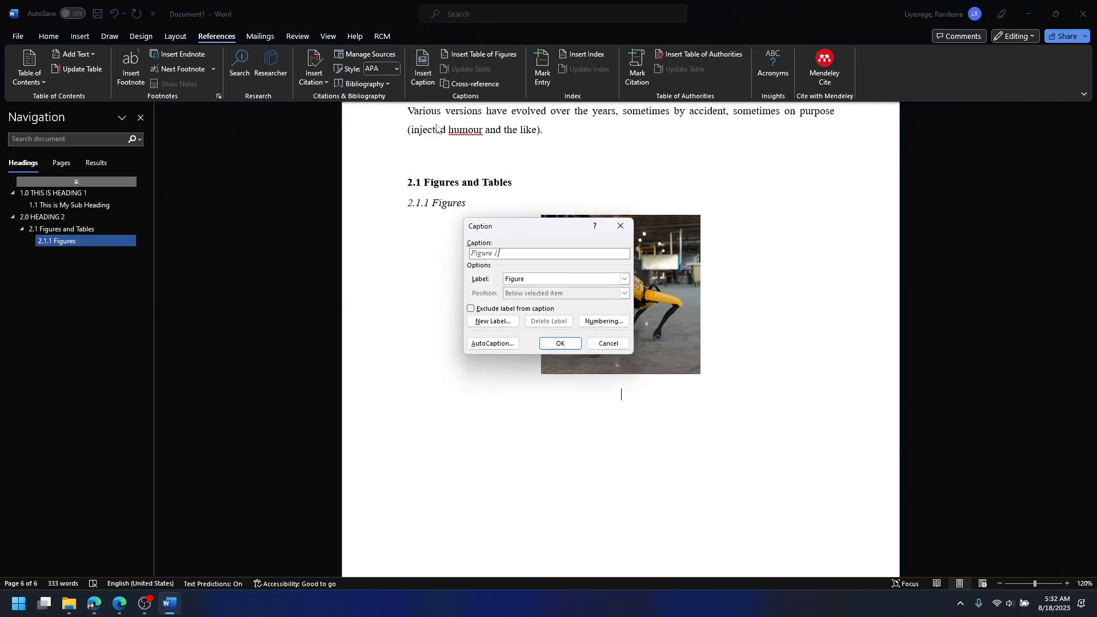
drag(489, 214, 381, 204)
click(399, 259)
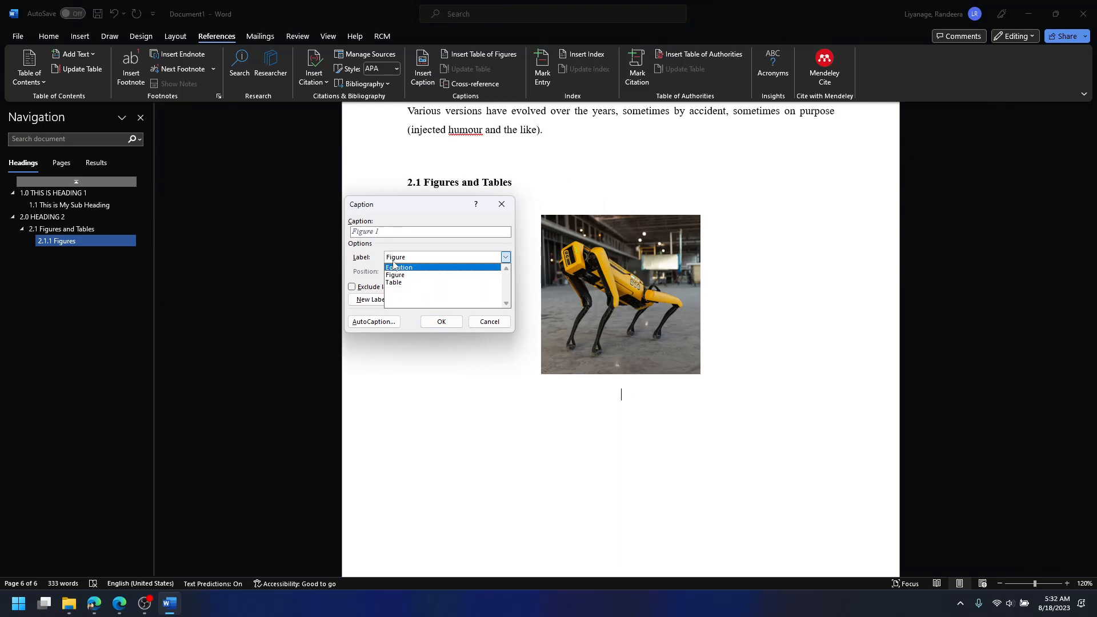
click(393, 260)
click(393, 260)
click(366, 276)
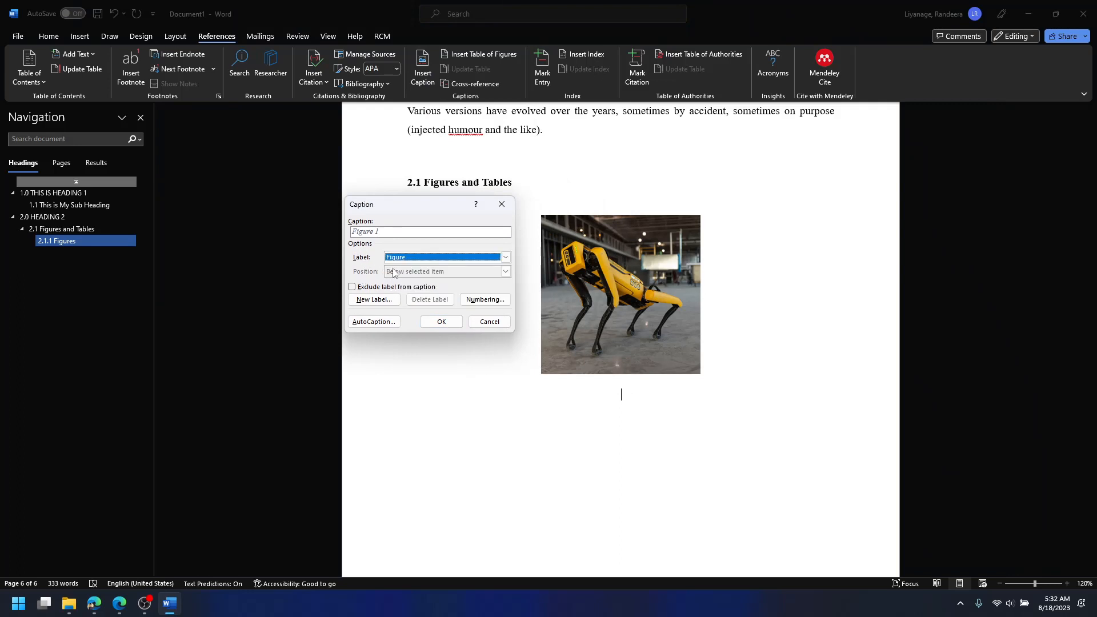
click(406, 262)
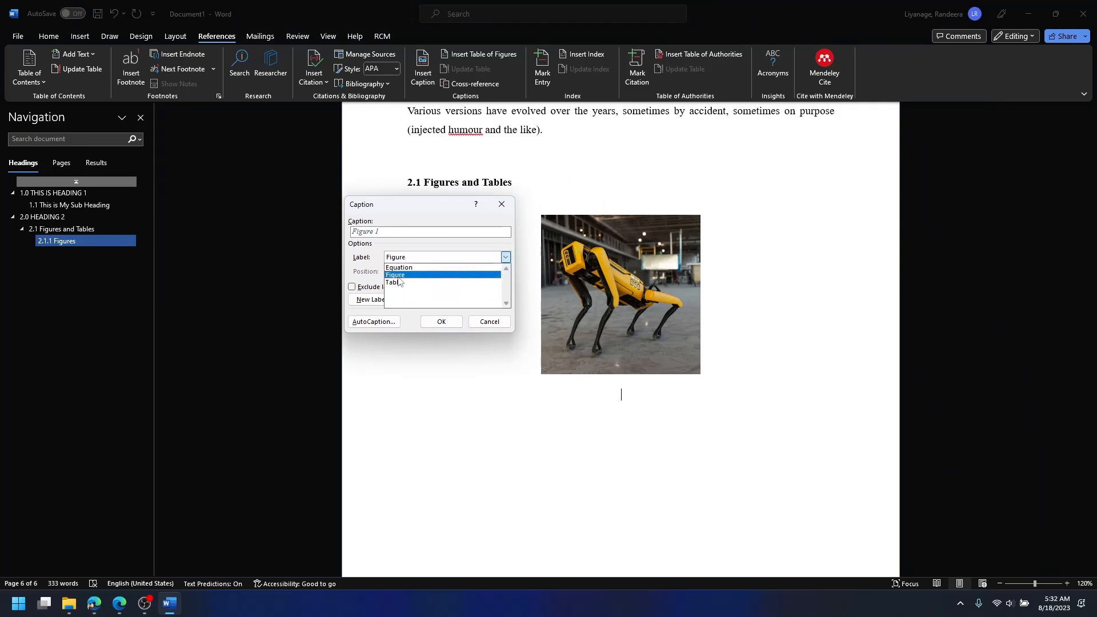
click(397, 277)
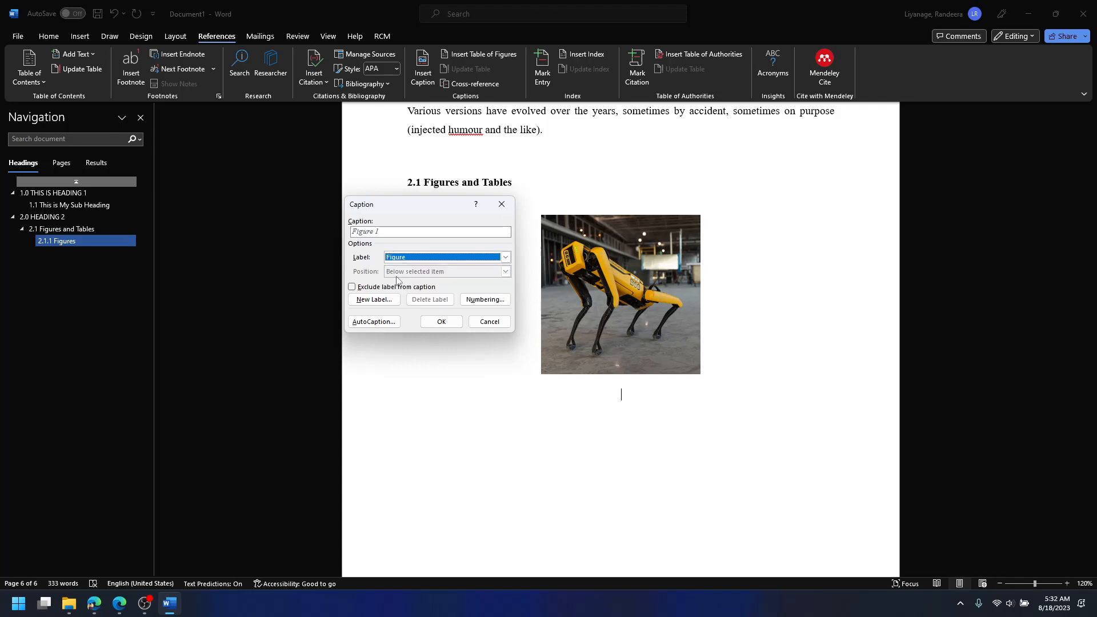
Complete the caption text as "Figure 1: Image of a Robot"
click(394, 234)
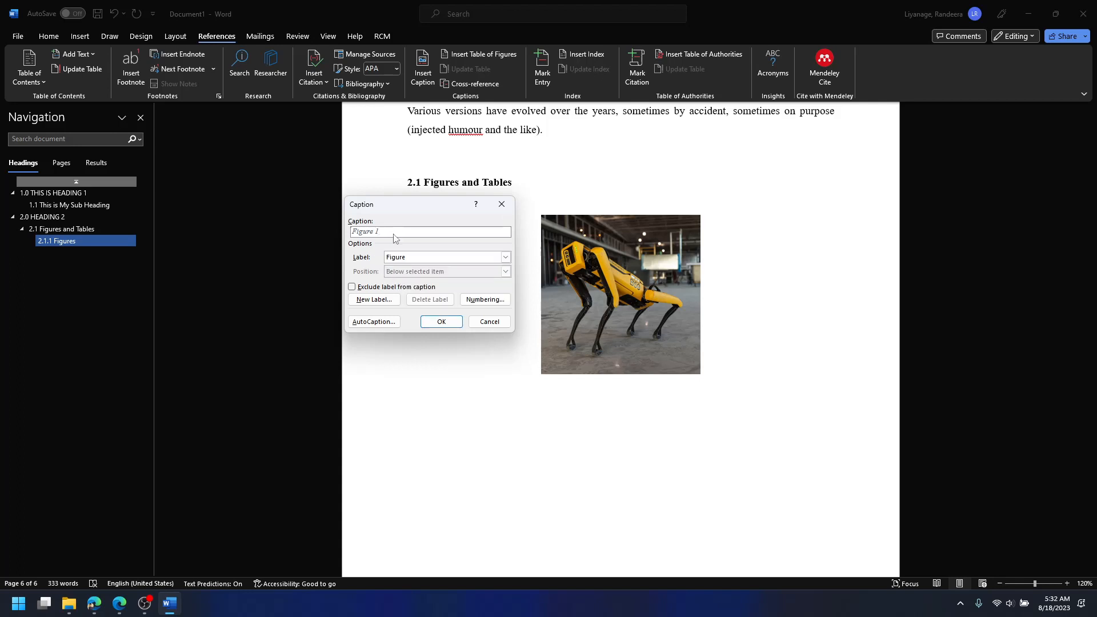
text(: RobotImage of a Ro)
key(BackSpace)
key(BackSpace)
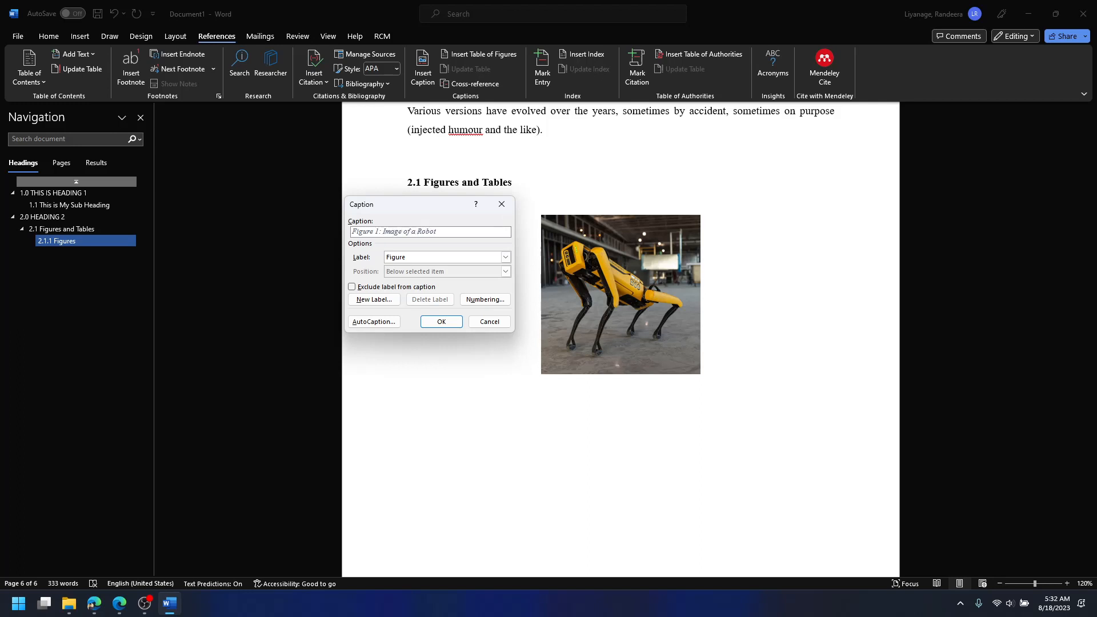
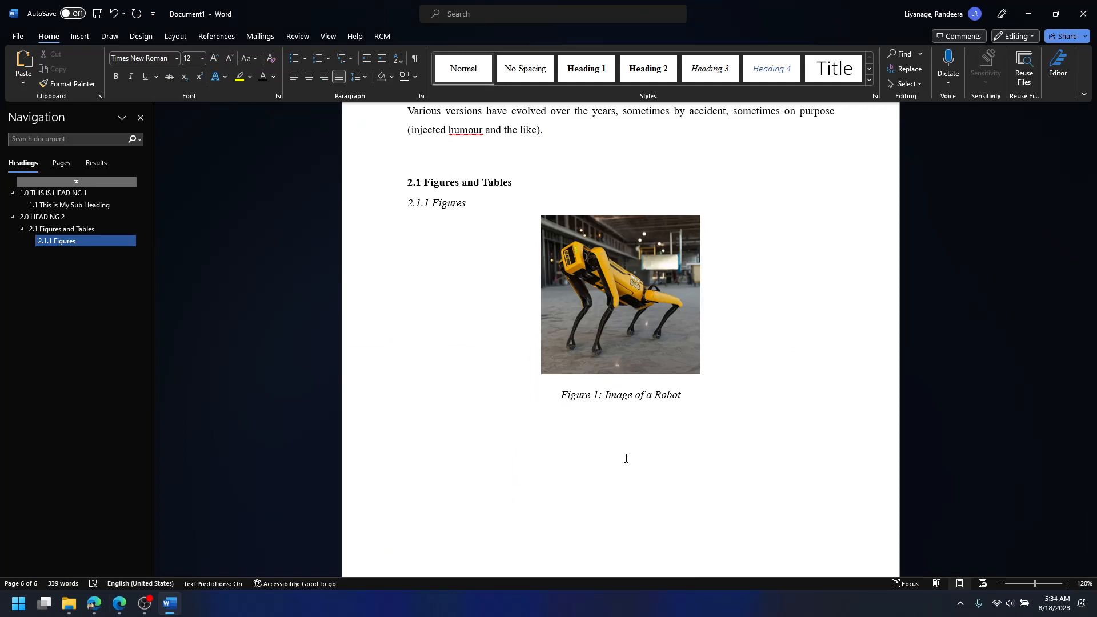
Set the document's citation style to Harvard - Anglia
click(236, 35)
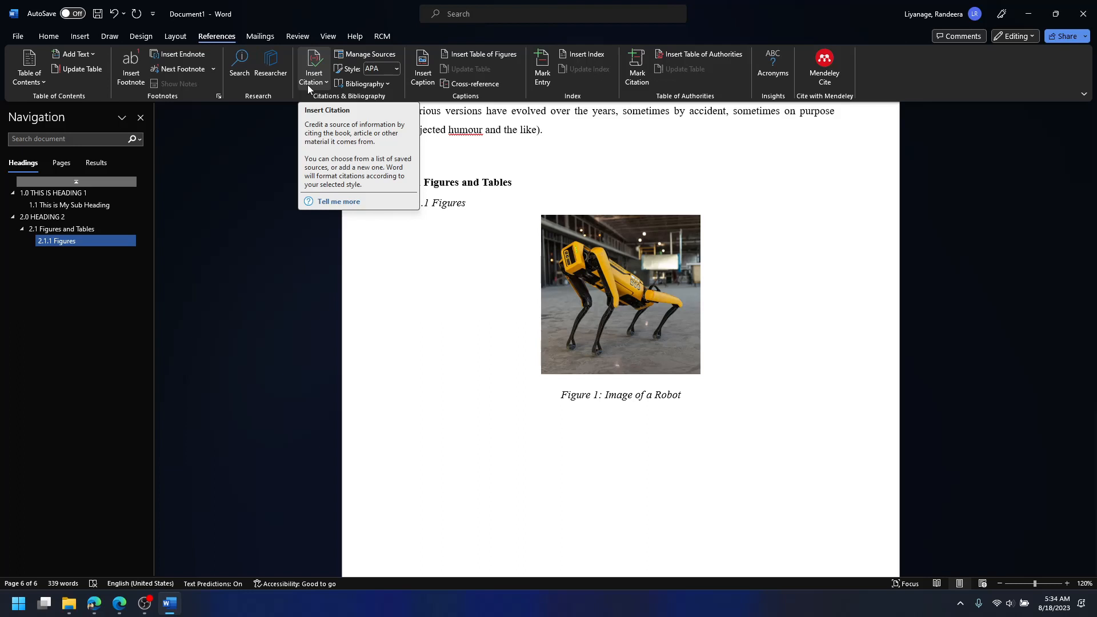
click(395, 69)
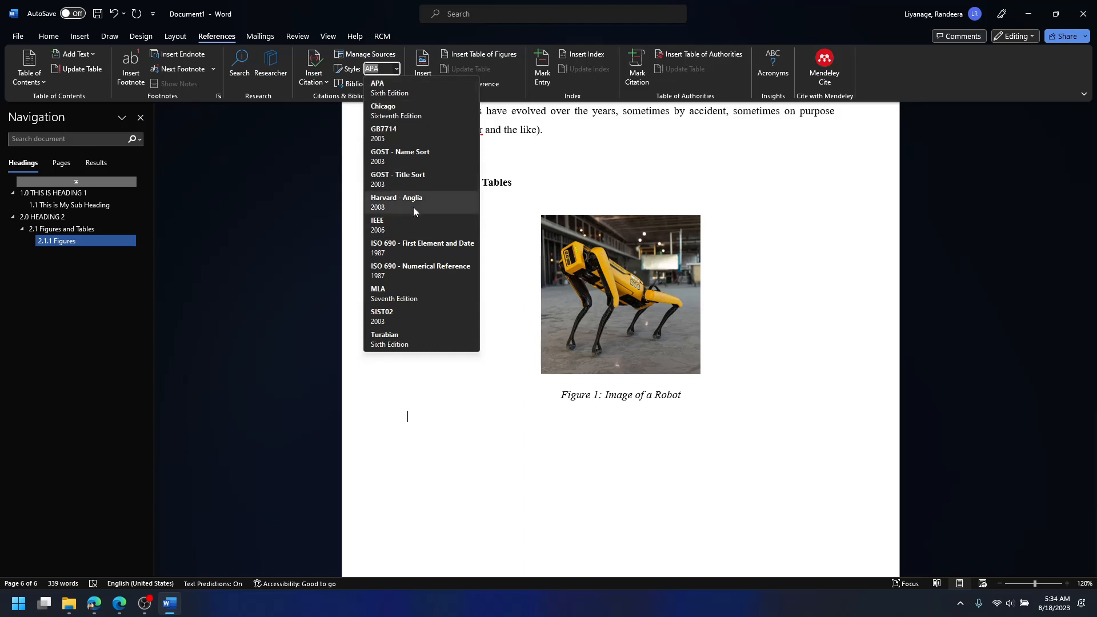
click(413, 207)
click(396, 72)
Start a new citation source for the figure and set its type to Web site
click(312, 85)
click(312, 84)
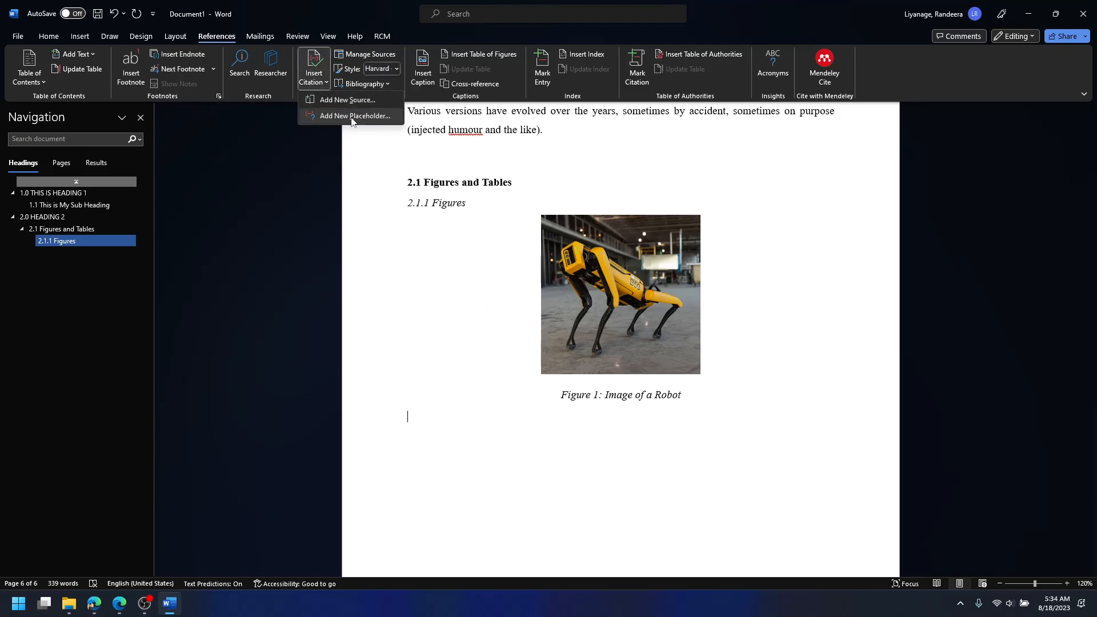
click(356, 99)
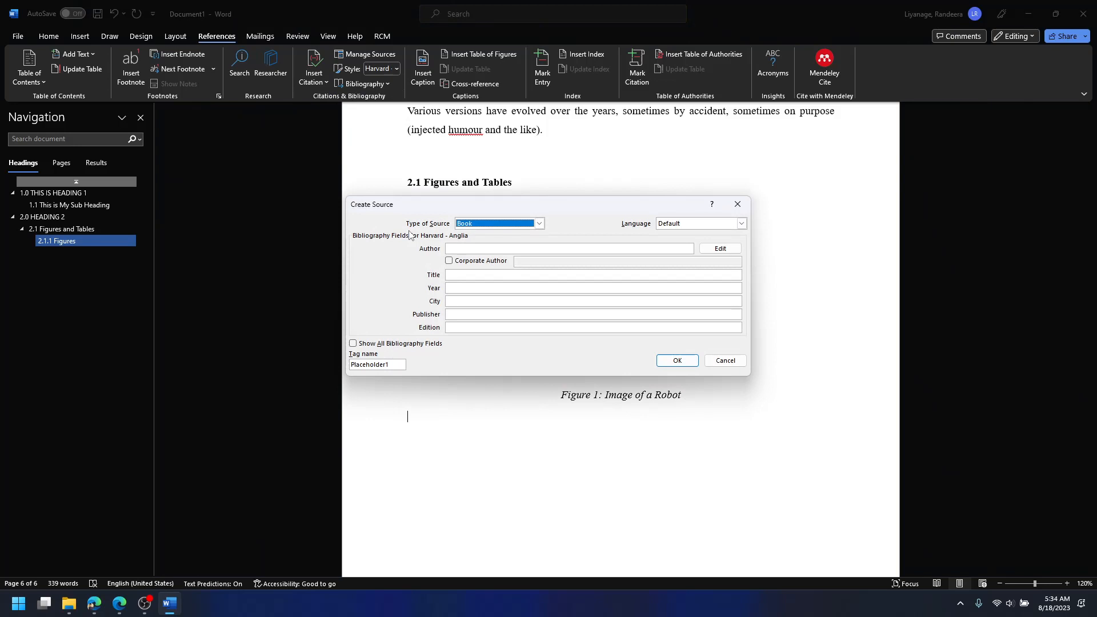
click(495, 224)
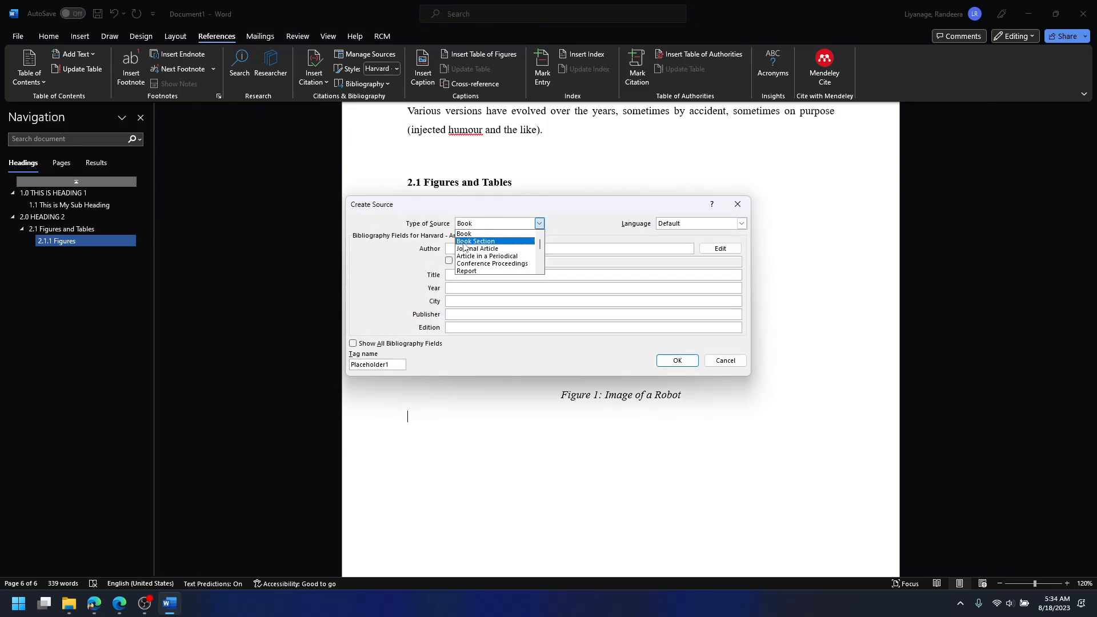
scroll(468, 245, down, 1)
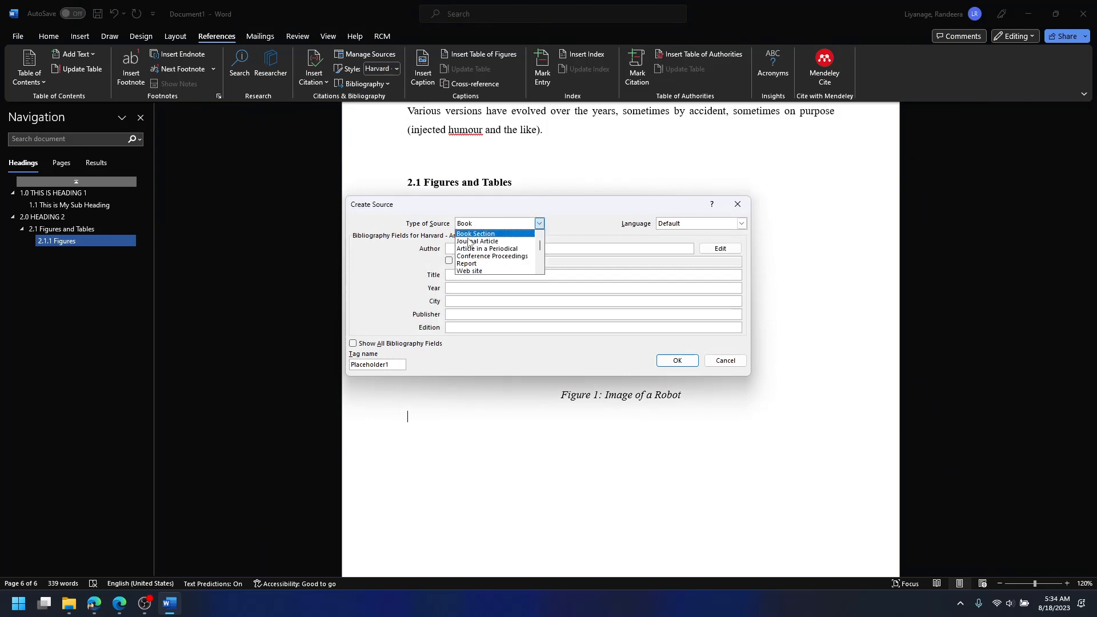
scroll(468, 244, down, 3)
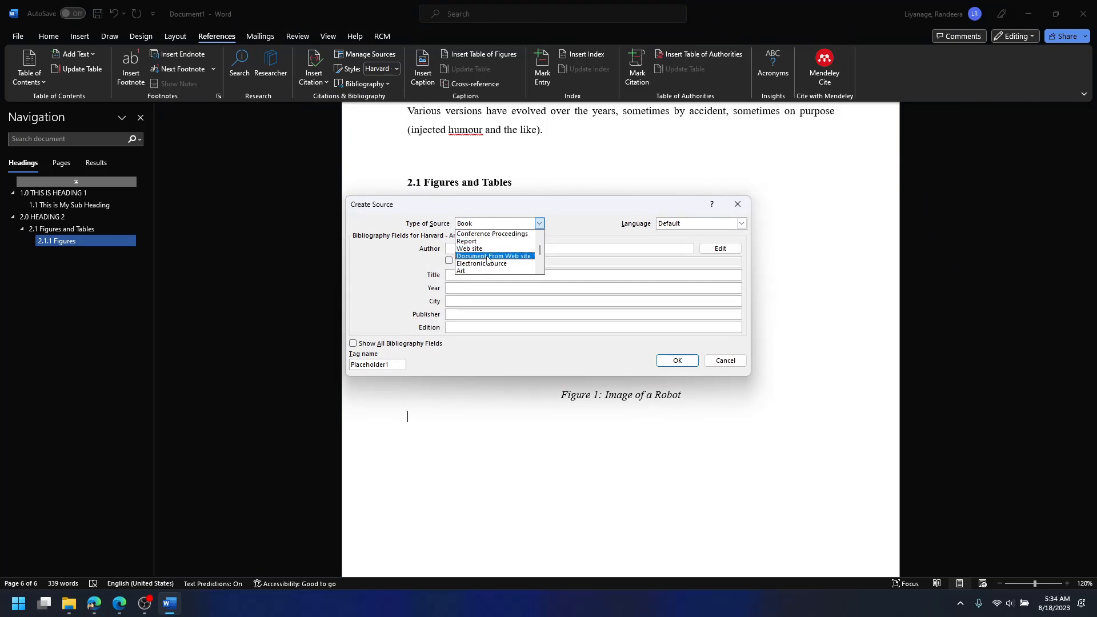
click(457, 248)
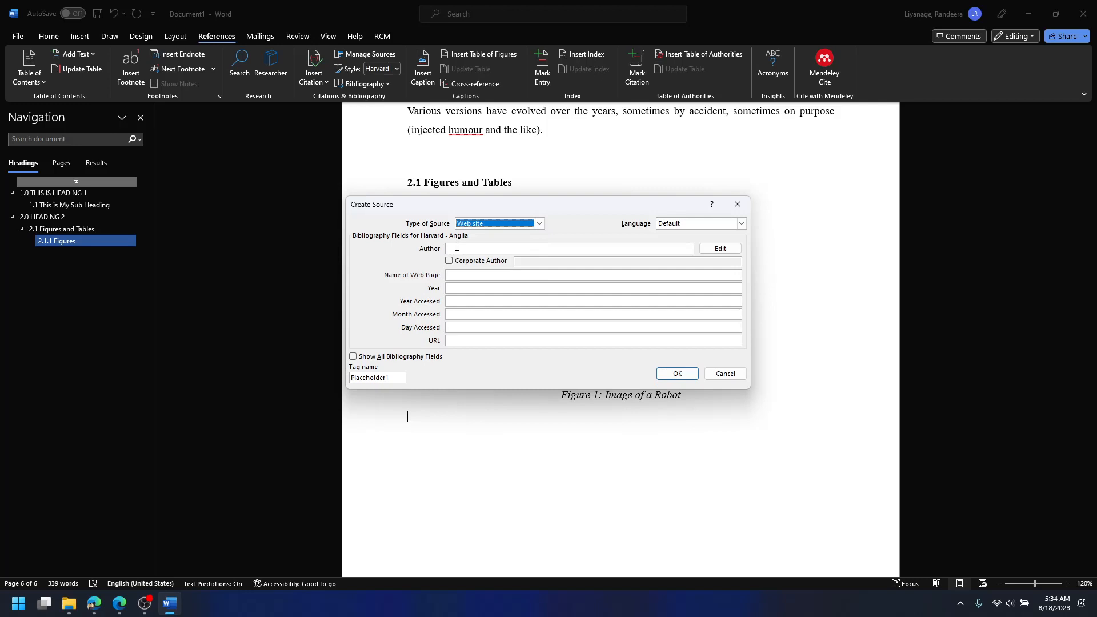
Switch to Edge, copy the author's name from The Verge's Spot robot article, and return to the source form in Word
click(456, 248)
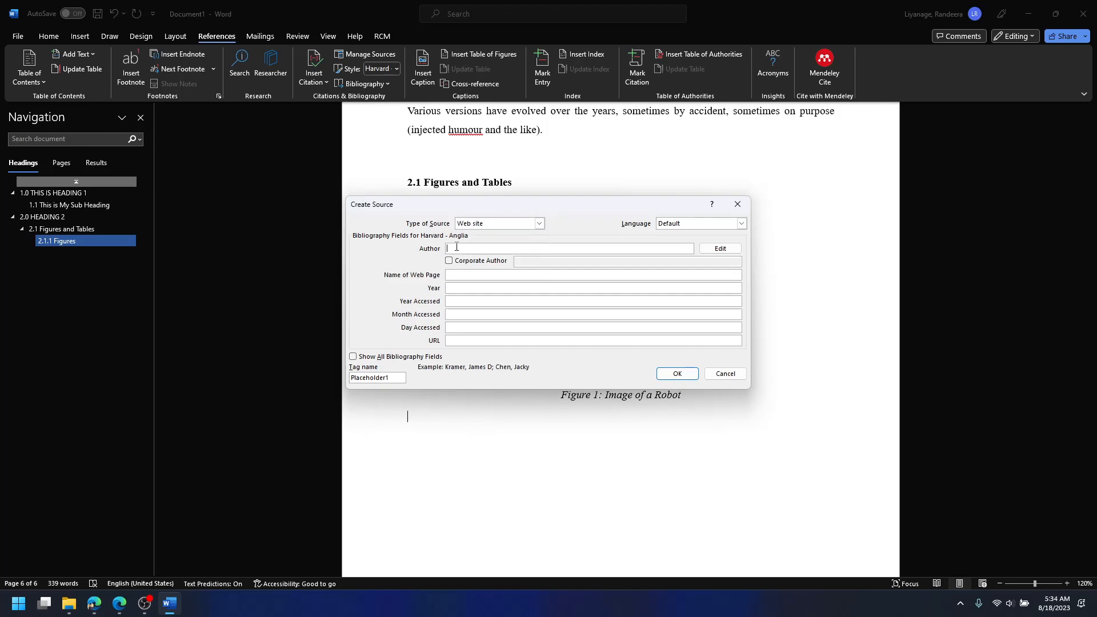
click(119, 604)
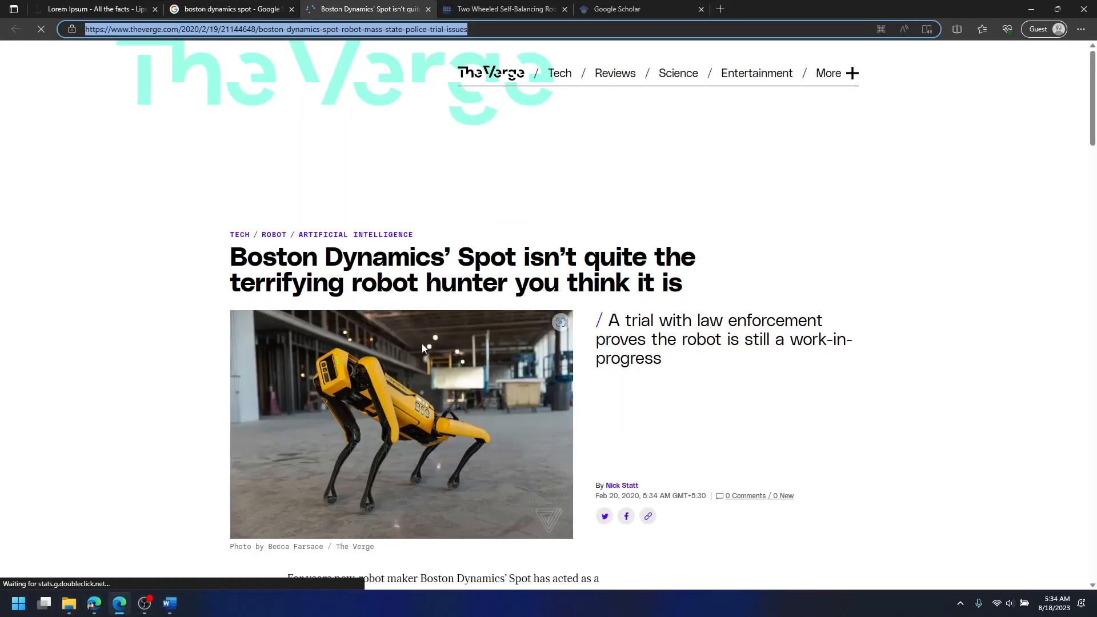
scroll(420, 328, down, 3)
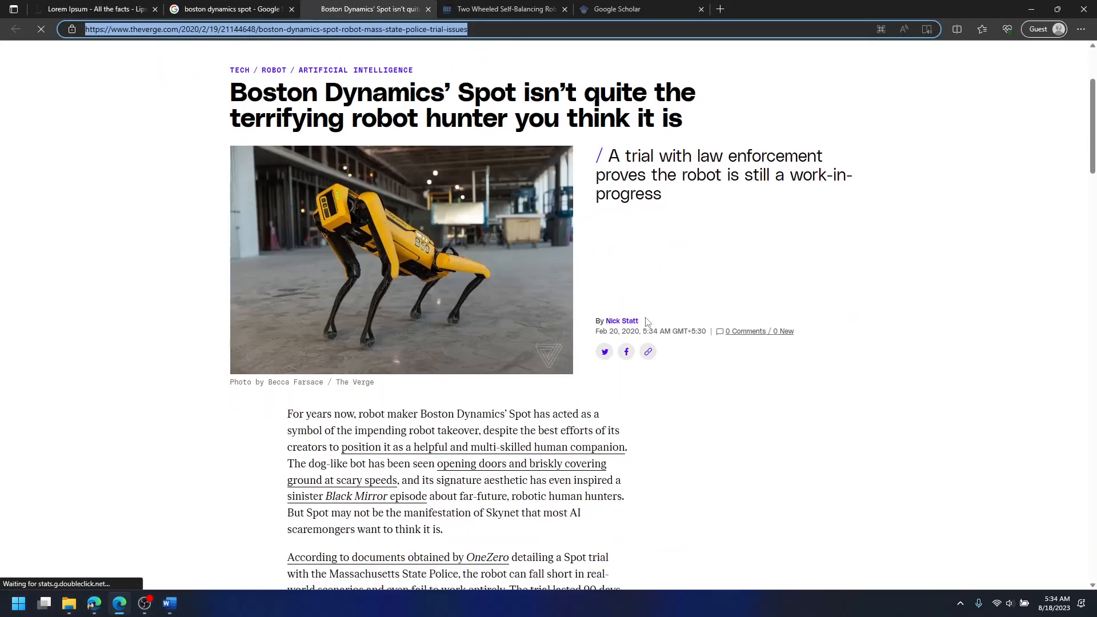
click(708, 212)
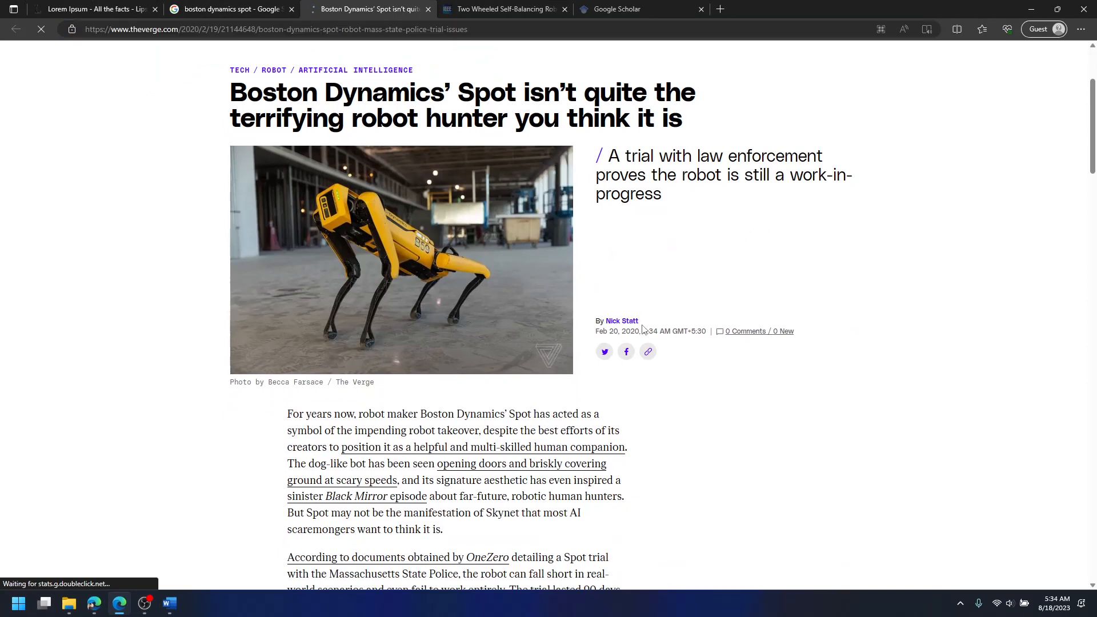
drag(642, 328, 607, 330)
click(1033, 8)
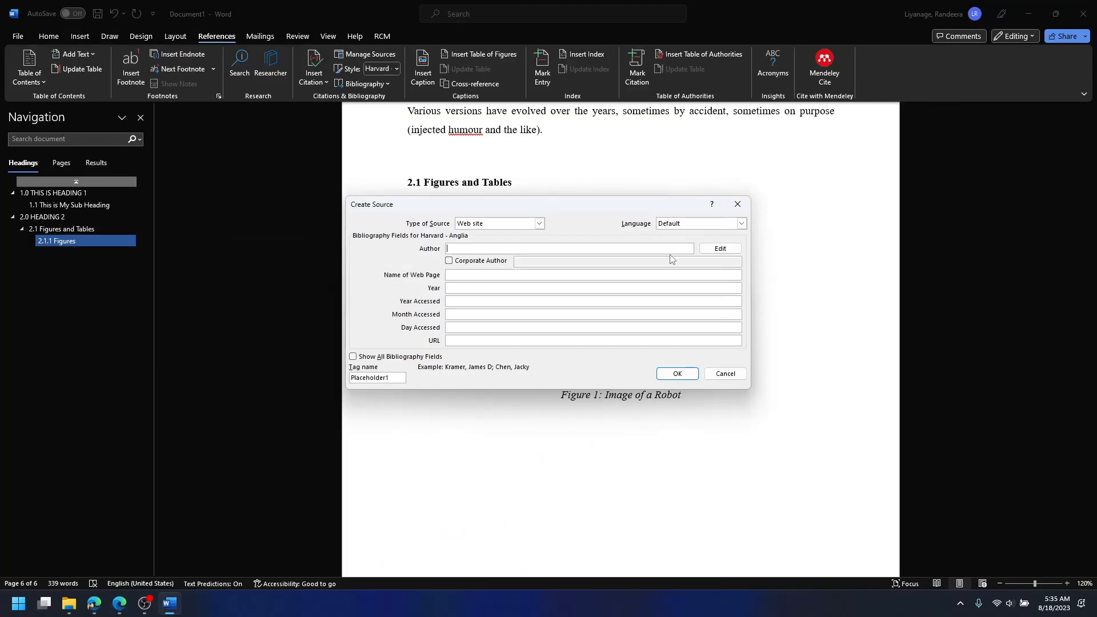
Add the article author's last and first names to the source as separate name parts
click(718, 249)
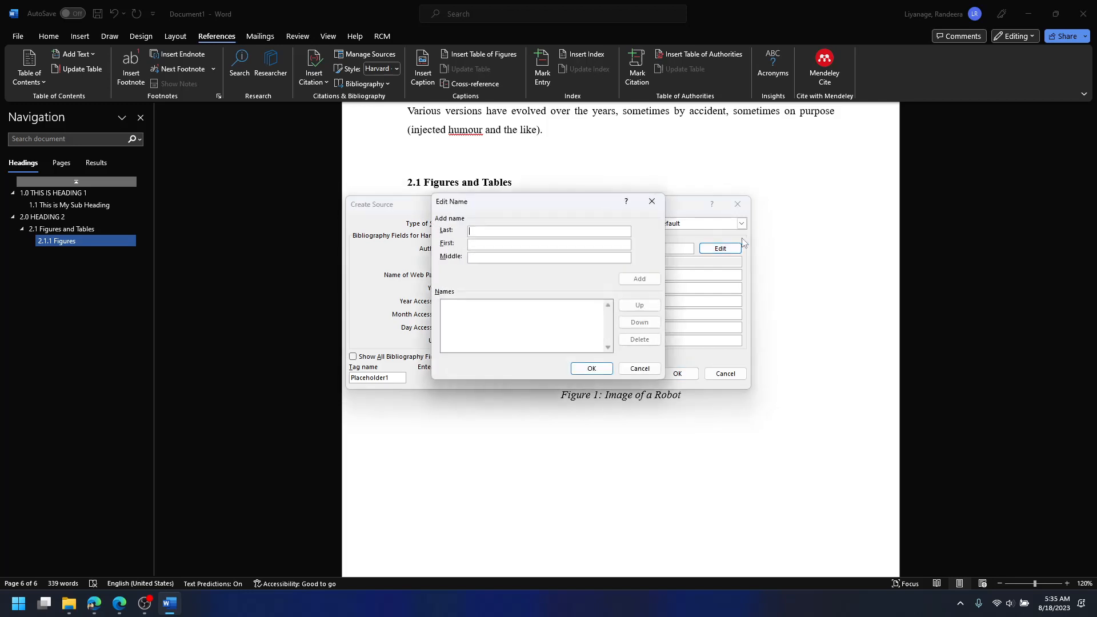
drag(577, 206, 610, 198)
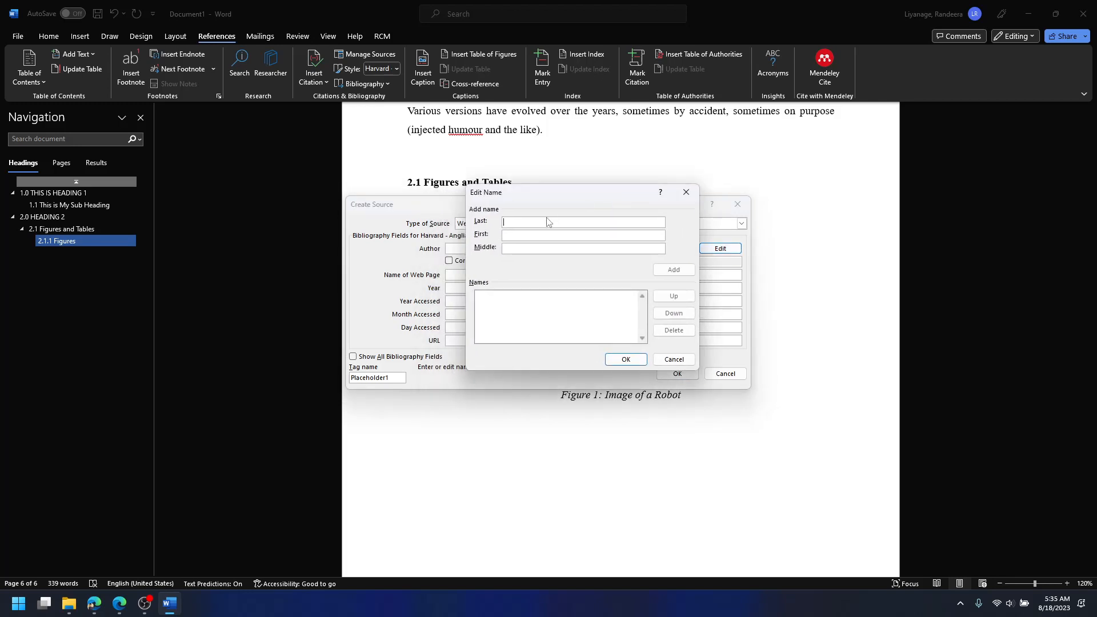
click(551, 223)
text(Nick Statt)
mouse_move(519, 224)
mouse_down()
mouse_move(503, 223)
mouse_move(516, 236)
mouse_up()
key(ctrl+x)
key(ctrl+v)
key(BackSpace)
click(673, 270)
click(626, 359)
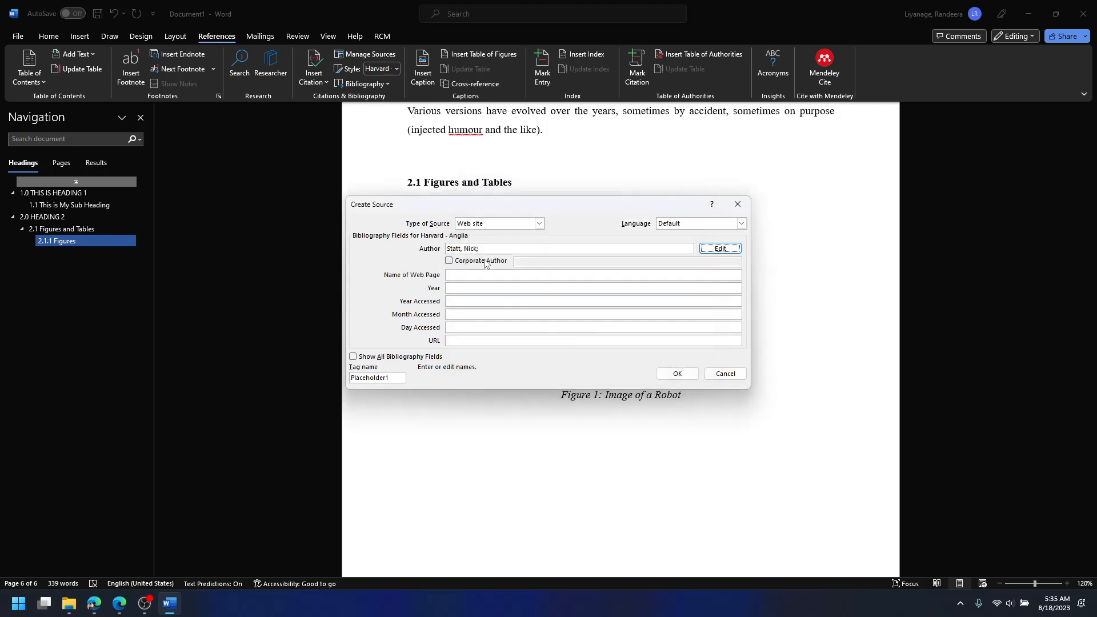
Set the source's web page name to "The Verge" and its year to 2020, checking the article in Edge for the date
click(467, 276)
text(T)
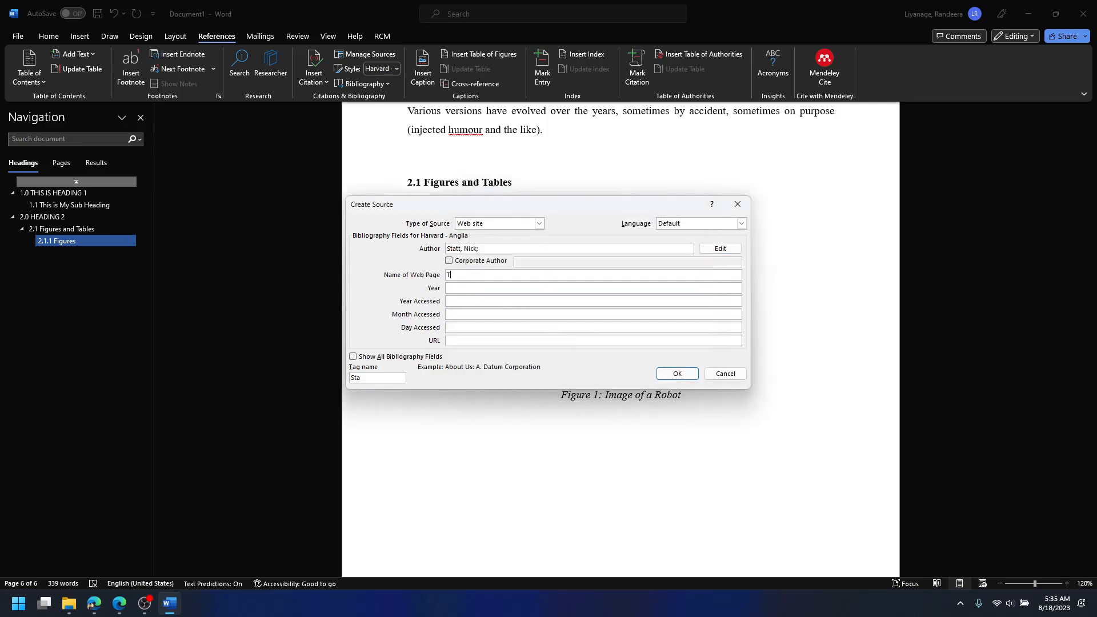
text(he Verge)
key(Tab)
click(119, 603)
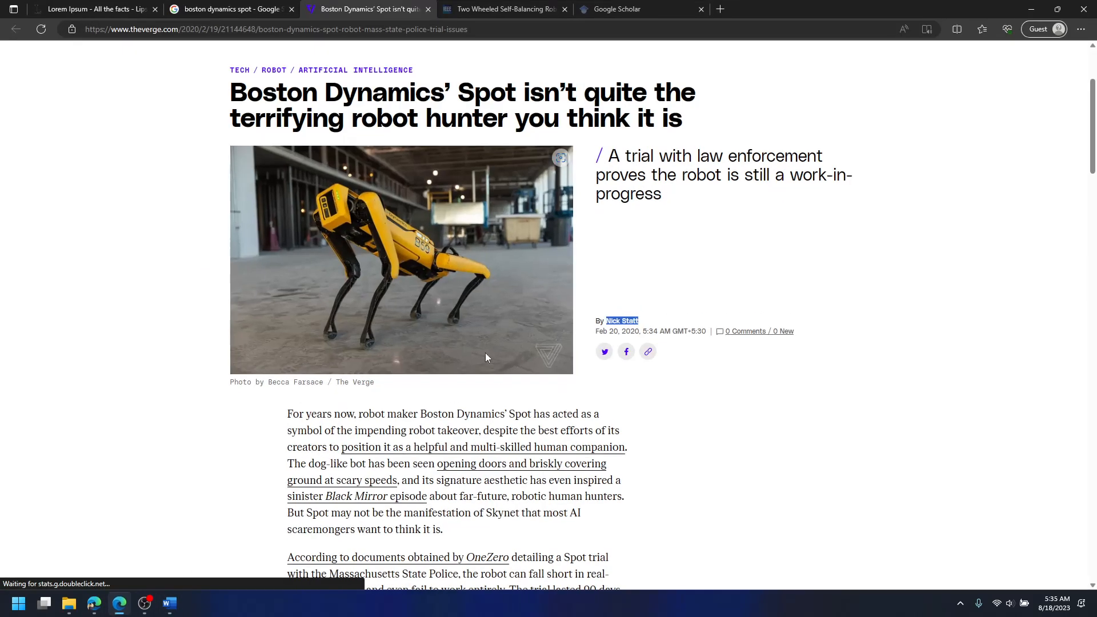
click(169, 602)
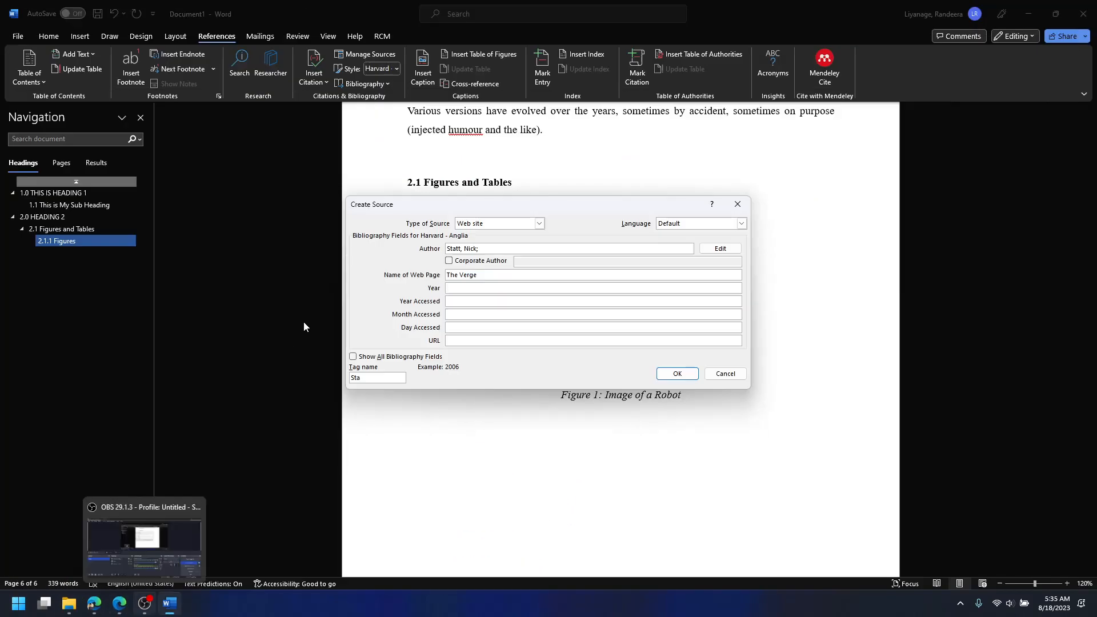
text(2020)
Set the source's access date to year 2023, month 08, day 18
click(481, 302)
text(2023)
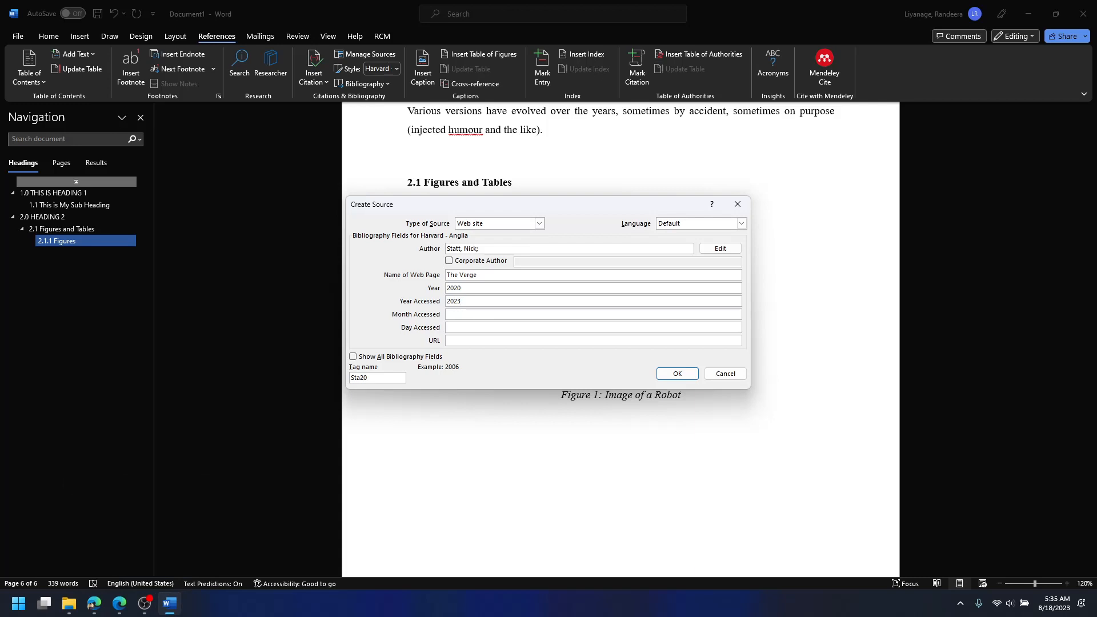
key(Tab)
text(08)
key(Tab)
text(18)
key(Tab)
Copy The Verge article's web address from Edge and paste it as the source's URL in Word
click(119, 603)
key(ctrl+l)
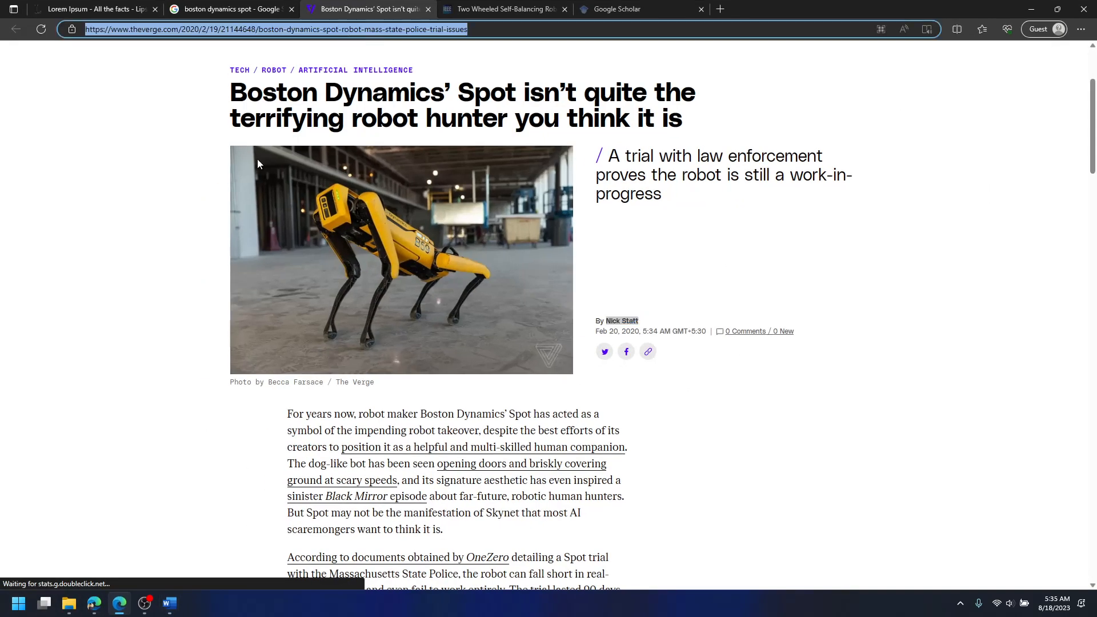
key(alt+Tab)
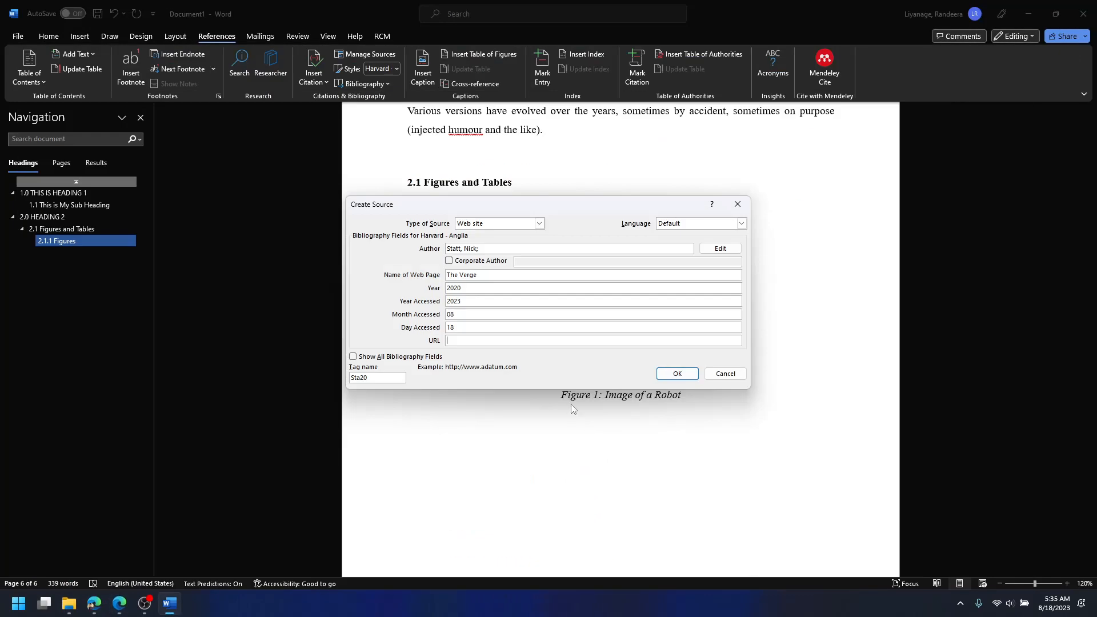
key(ctrl+v)
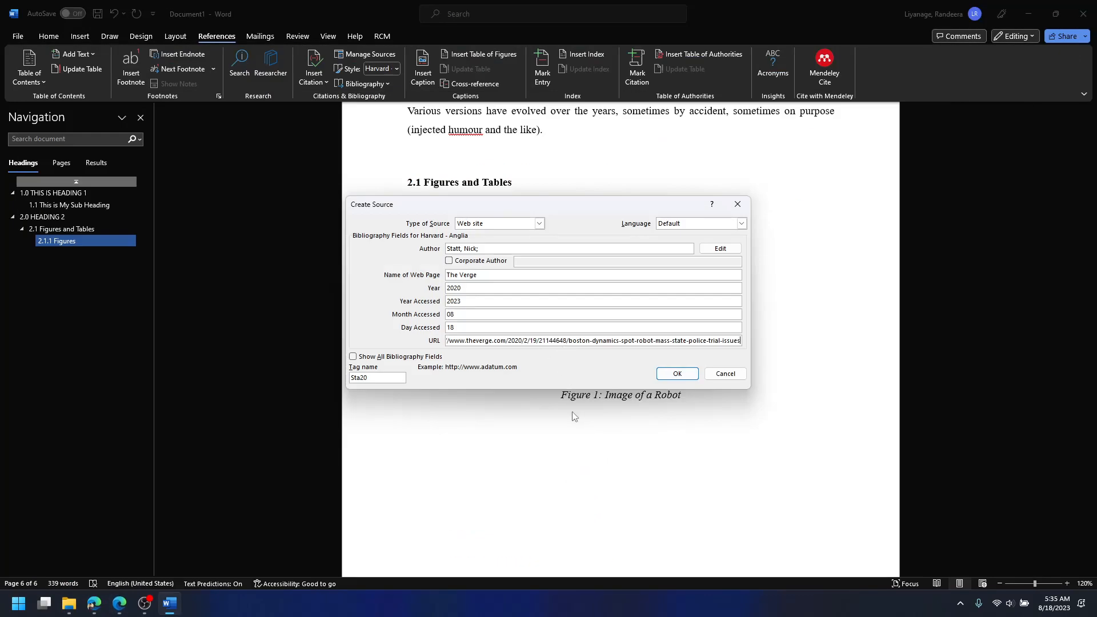
Finish the web site source to insert its citation, allow the flagged connection, and centre the citation beneath the figure caption
click(674, 373)
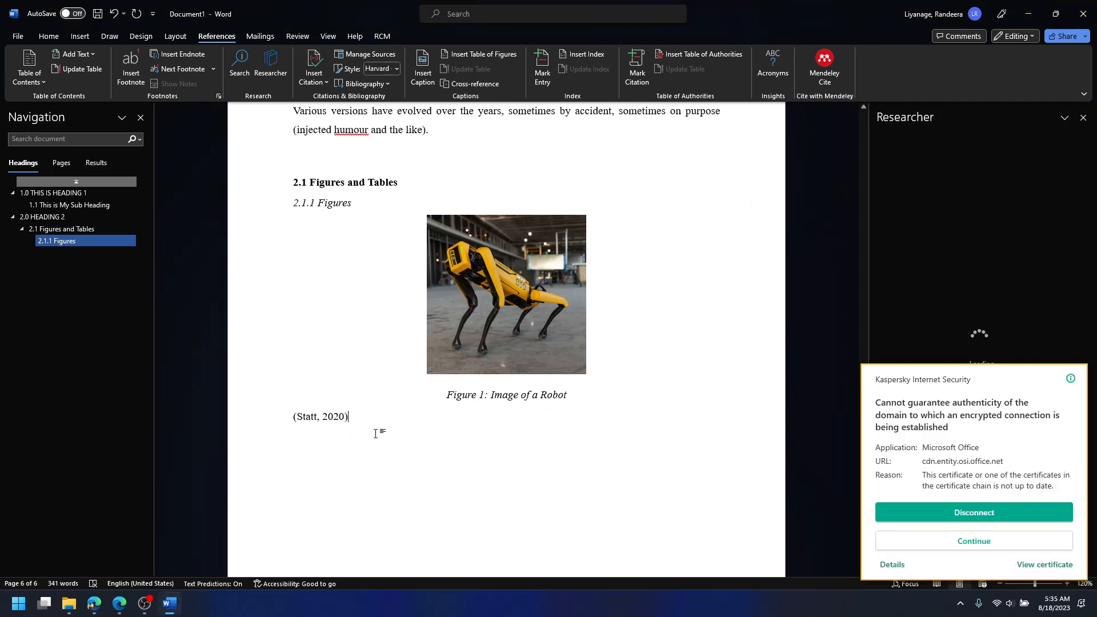
click(1083, 117)
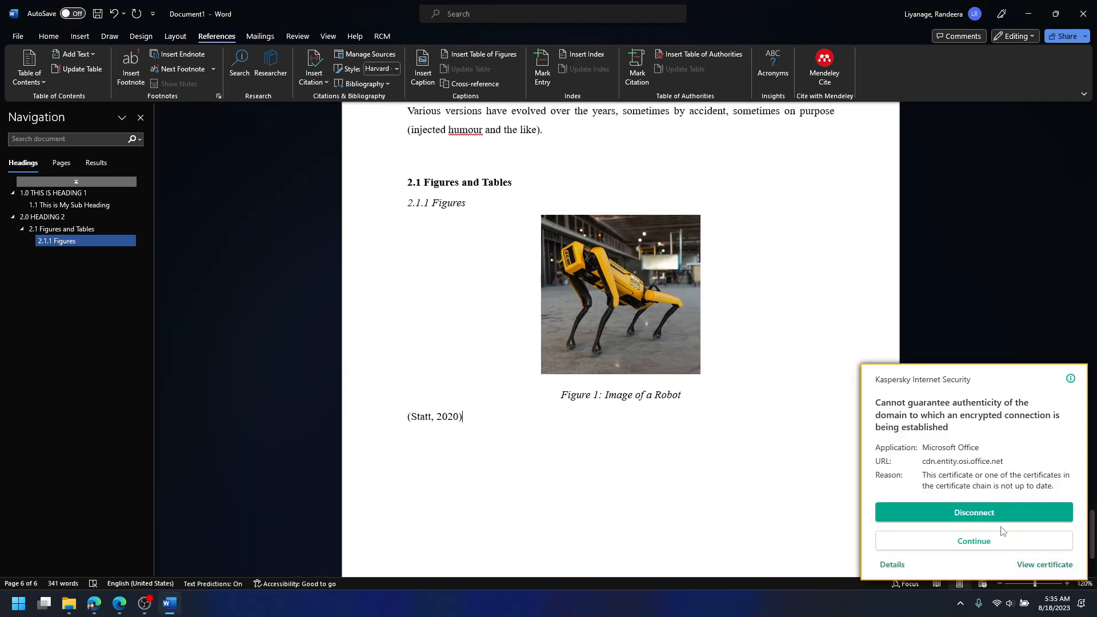
click(1015, 546)
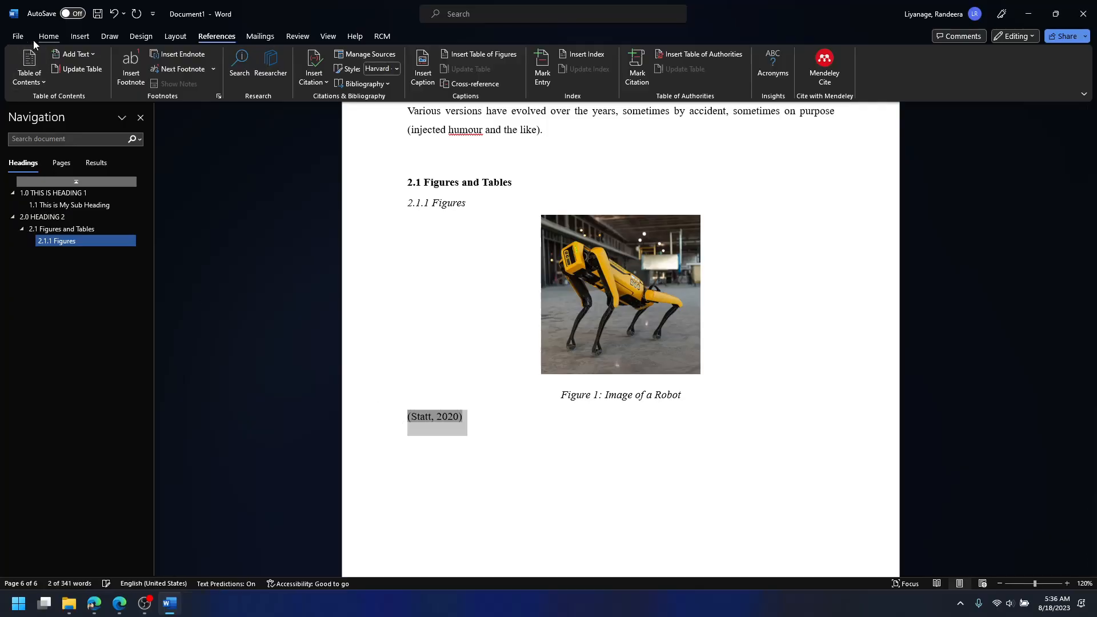
click(306, 76)
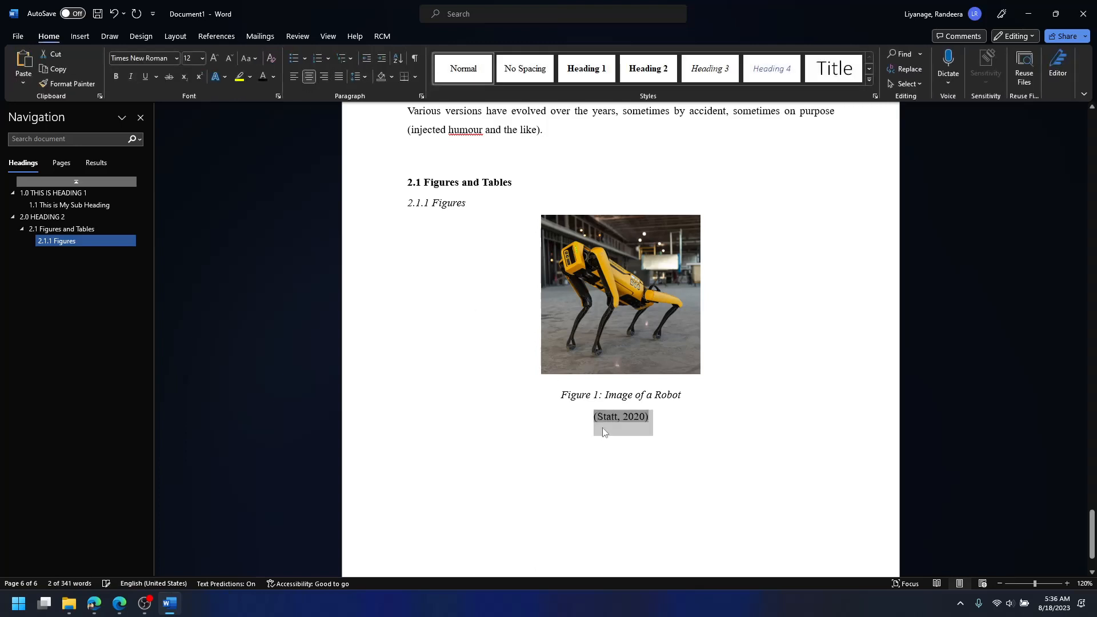
click(666, 494)
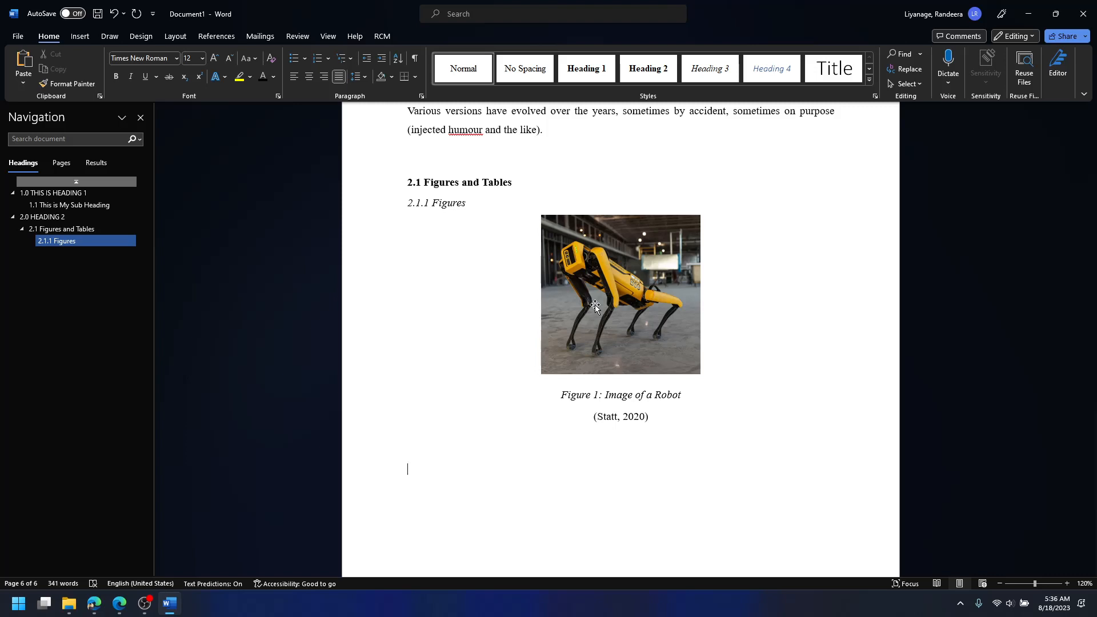
Start a new page after the figure and add the Heading 3 title "2.1.3 Tables"
key(ctrl+Return)
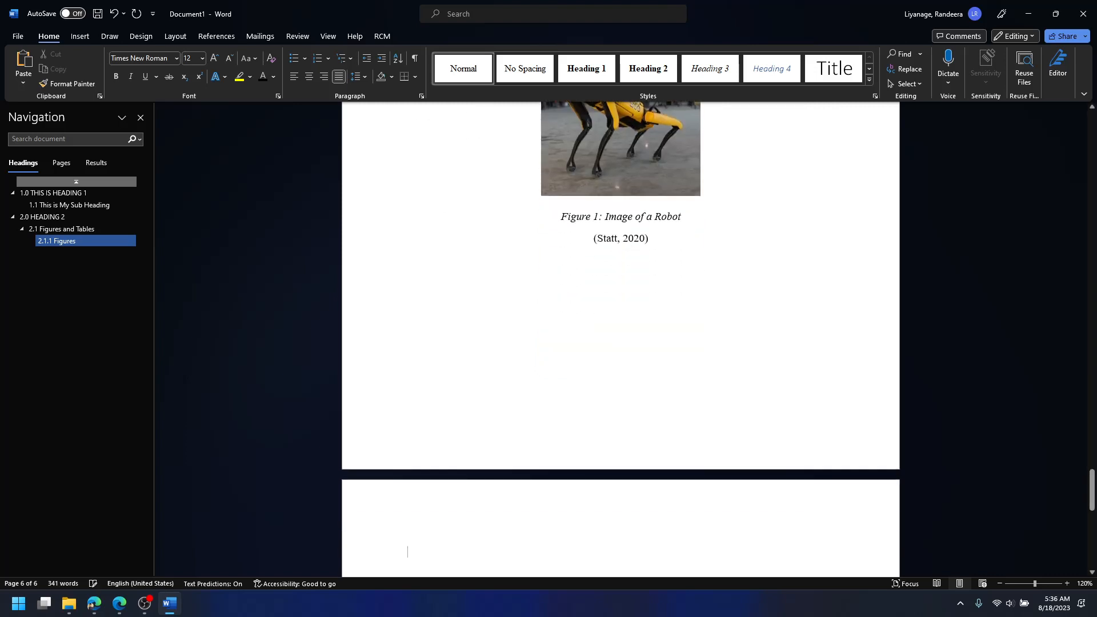
scroll(495, 252, up, 3)
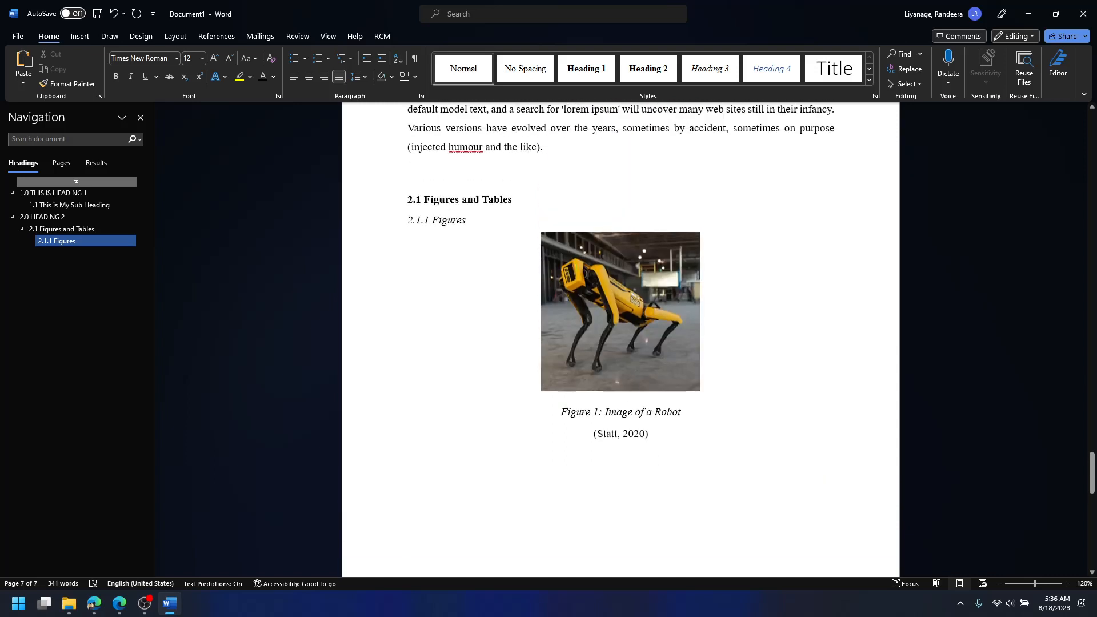
scroll(495, 252, down, 1)
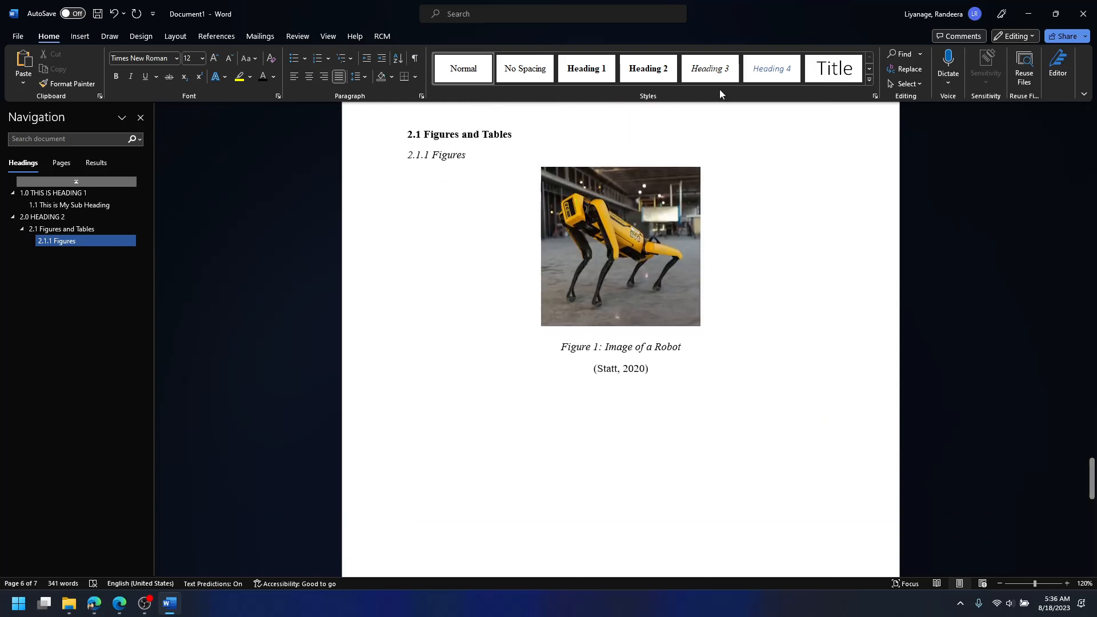
click(713, 69)
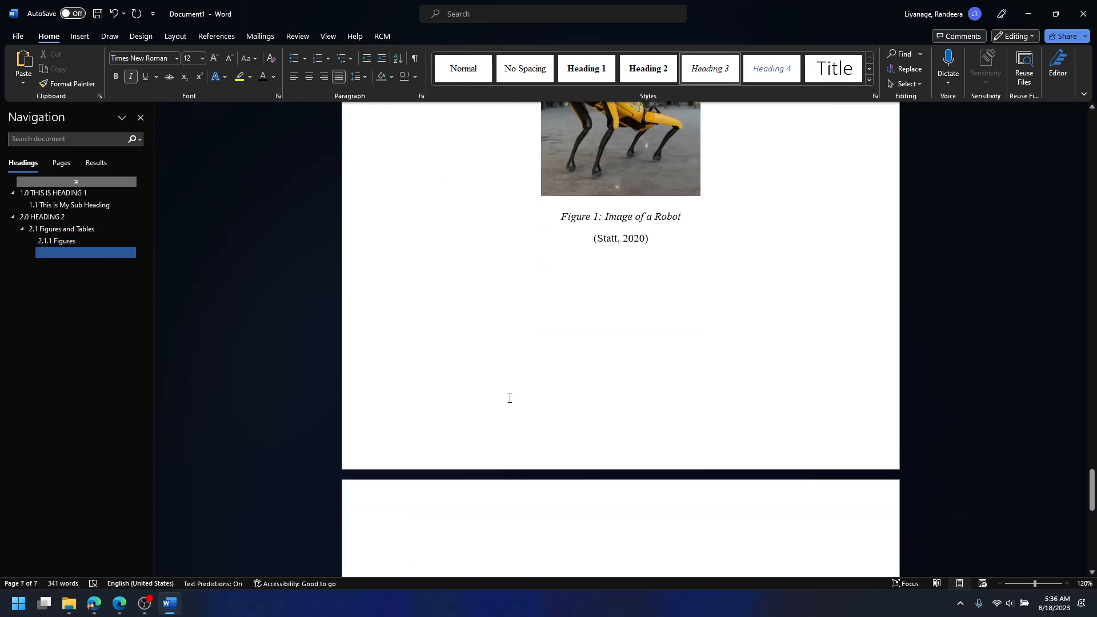
text(2.1.3)
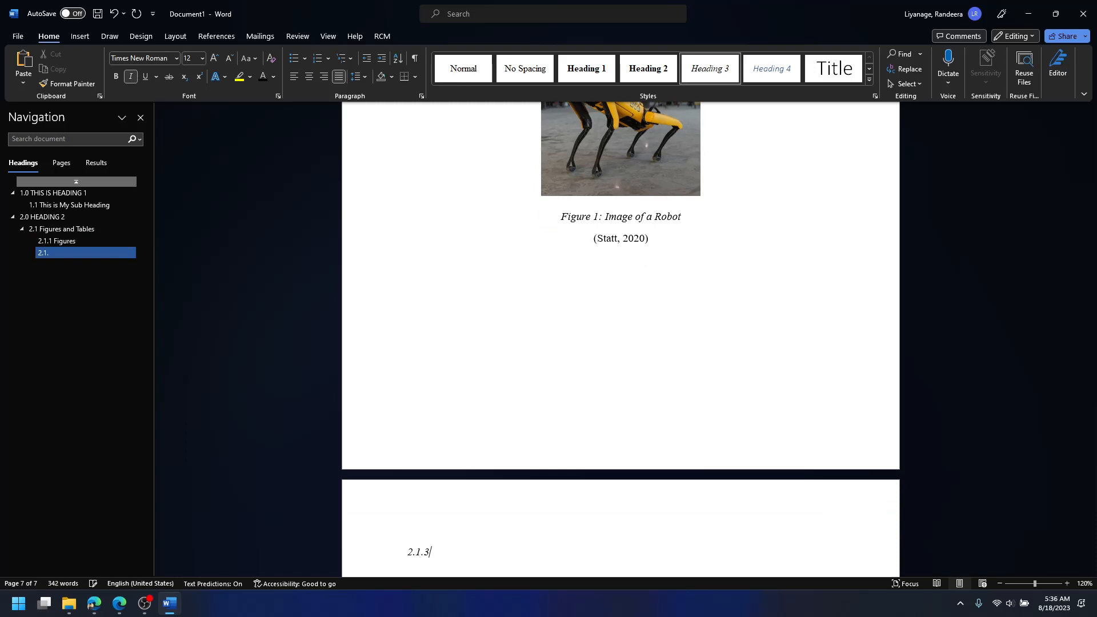
text( Tables)
scroll(507, 396, up, 3)
scroll(506, 396, down, 5)
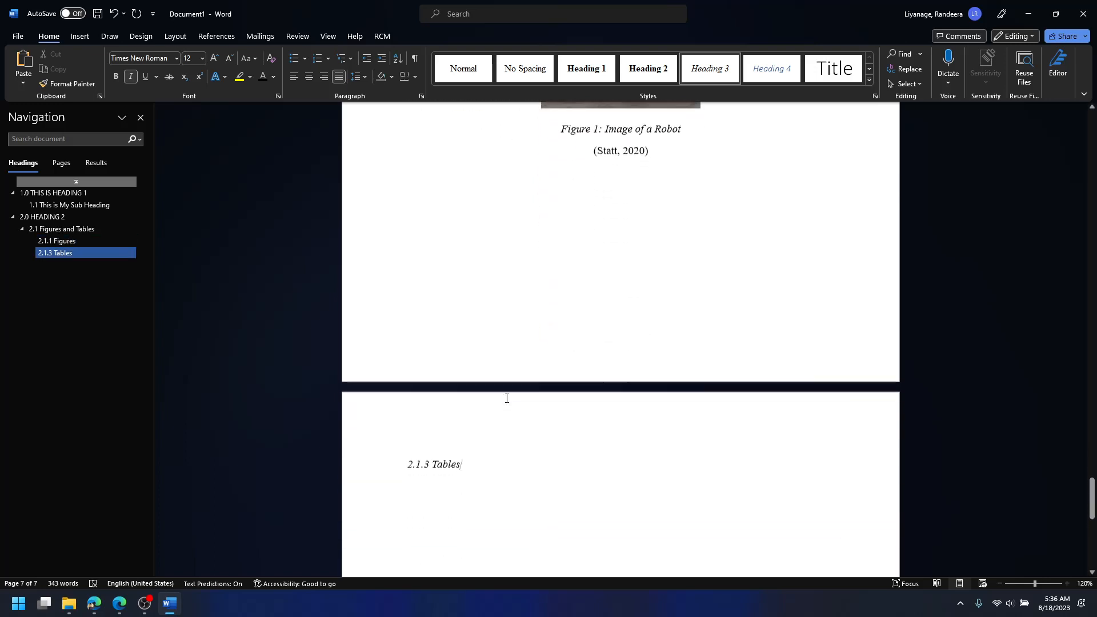
Insert a table of three columns and four rows below the 2.1.3 Tables heading, leaving blank lines between them
key(Return)
key(Return)
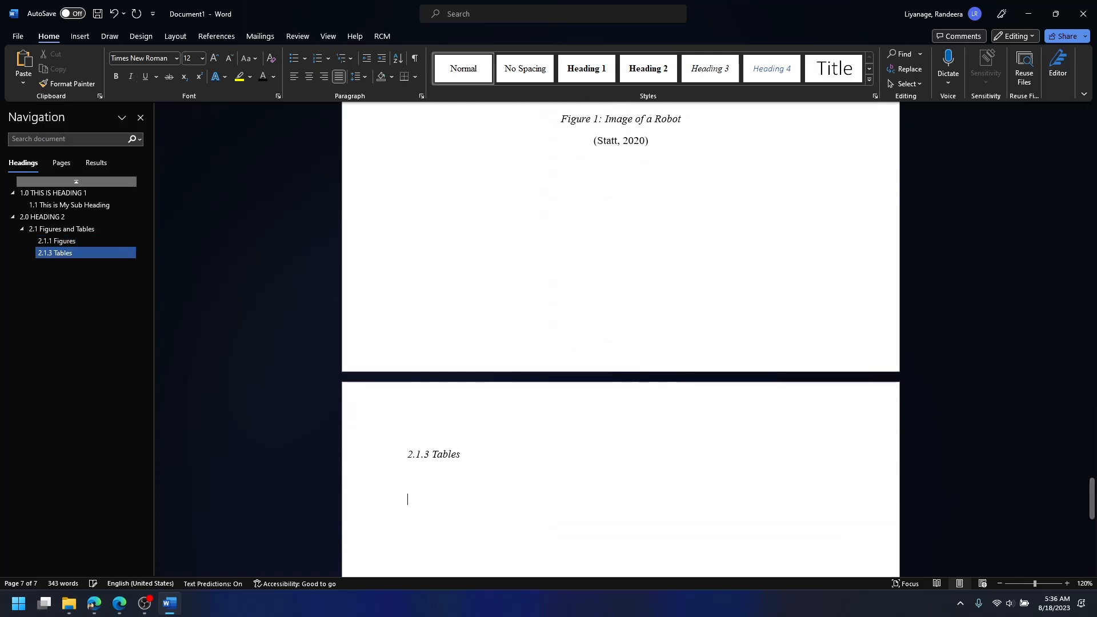
key(Return)
click(79, 37)
click(106, 66)
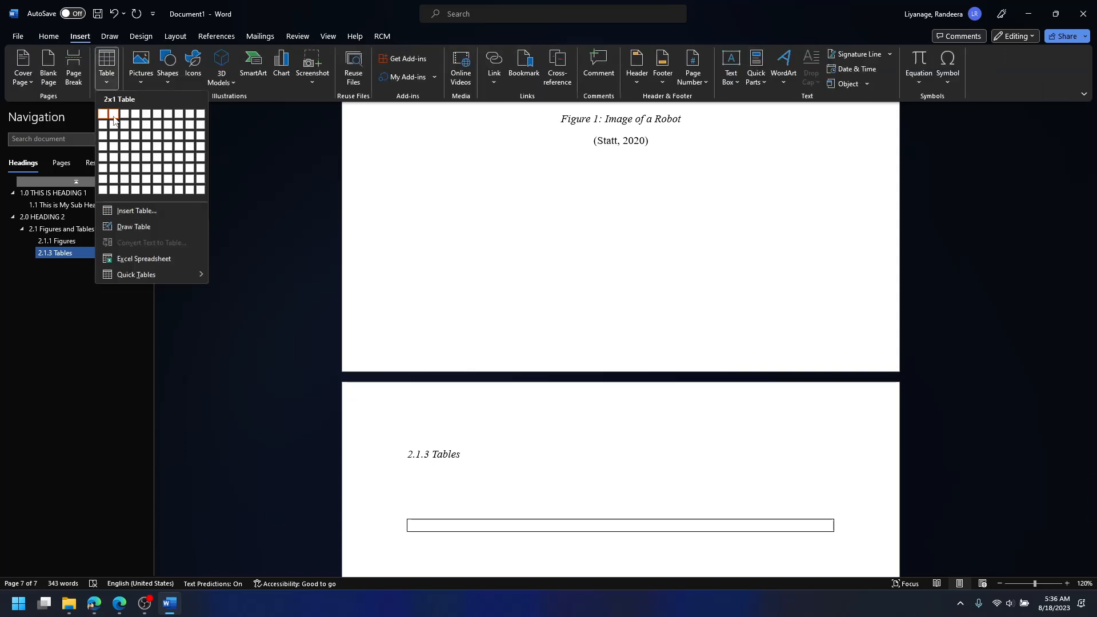
click(121, 150)
scroll(519, 454, down, 2)
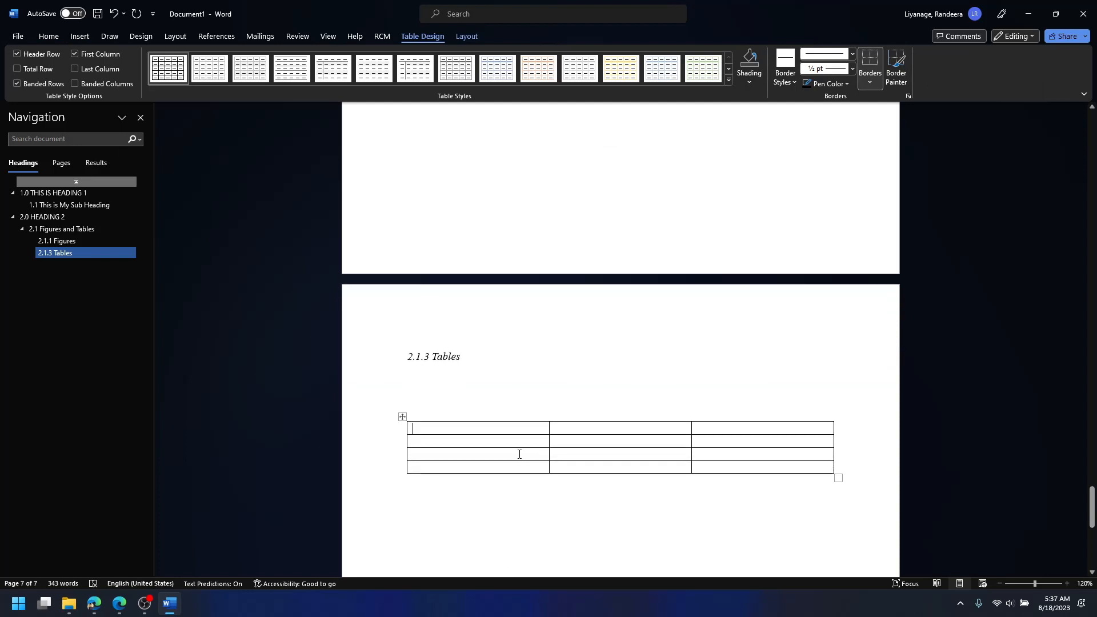
Fill the table's first row with the column headers A, B and C
text(A)
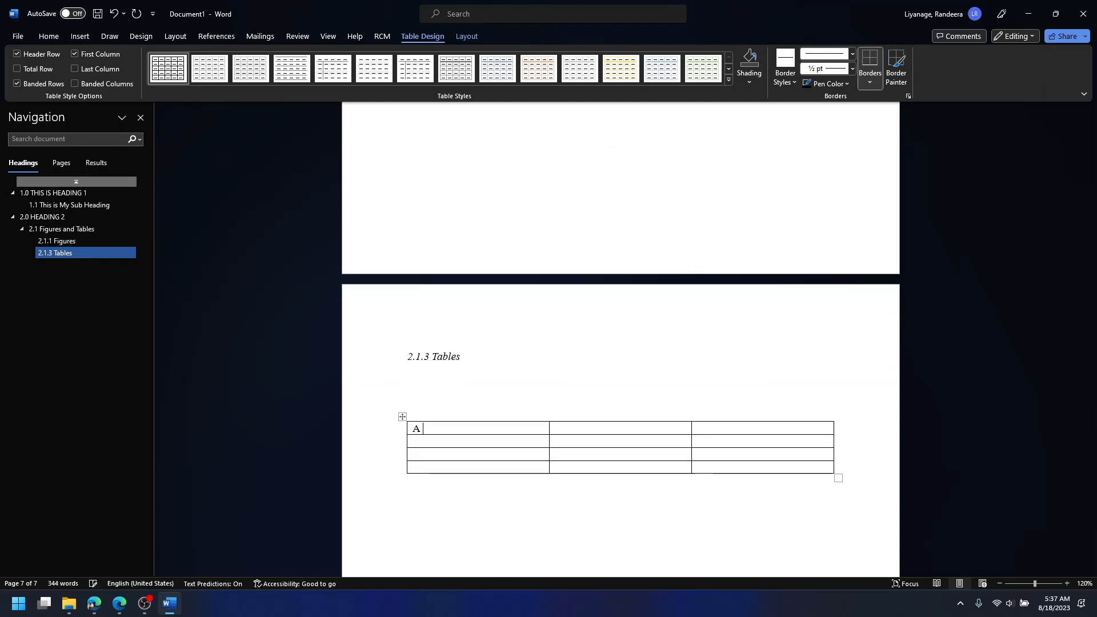
key(Tab)
text(b)
key(Tab)
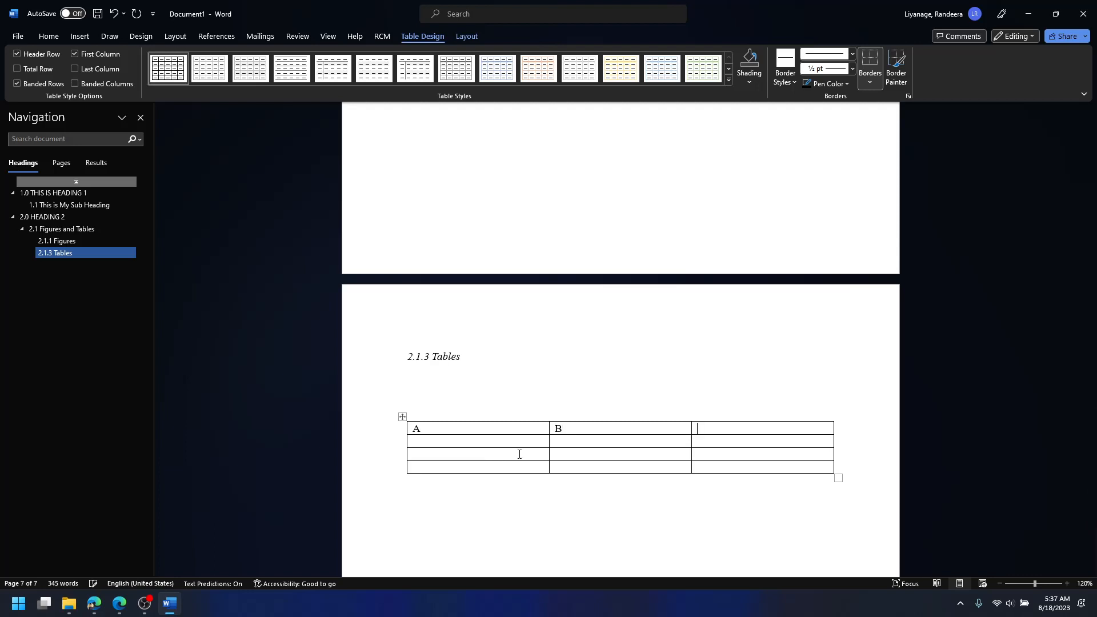
text(C)
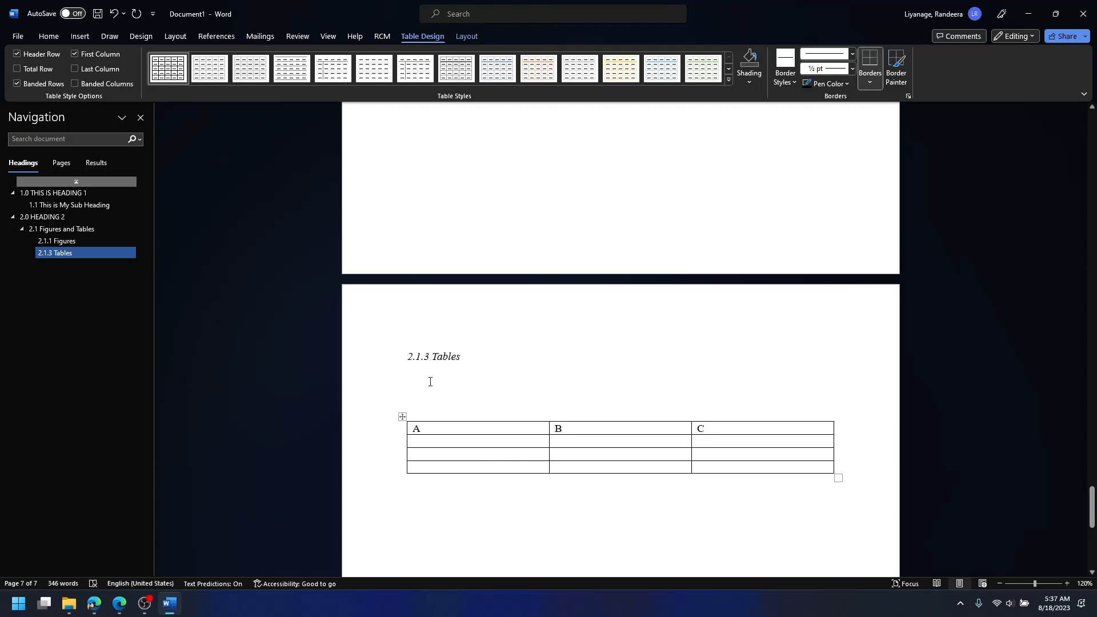
Remove the spare blank line above the table and insert the caption "Table 1: Sample Table for Demo" there with the Table label
click(431, 382)
key(Delete)
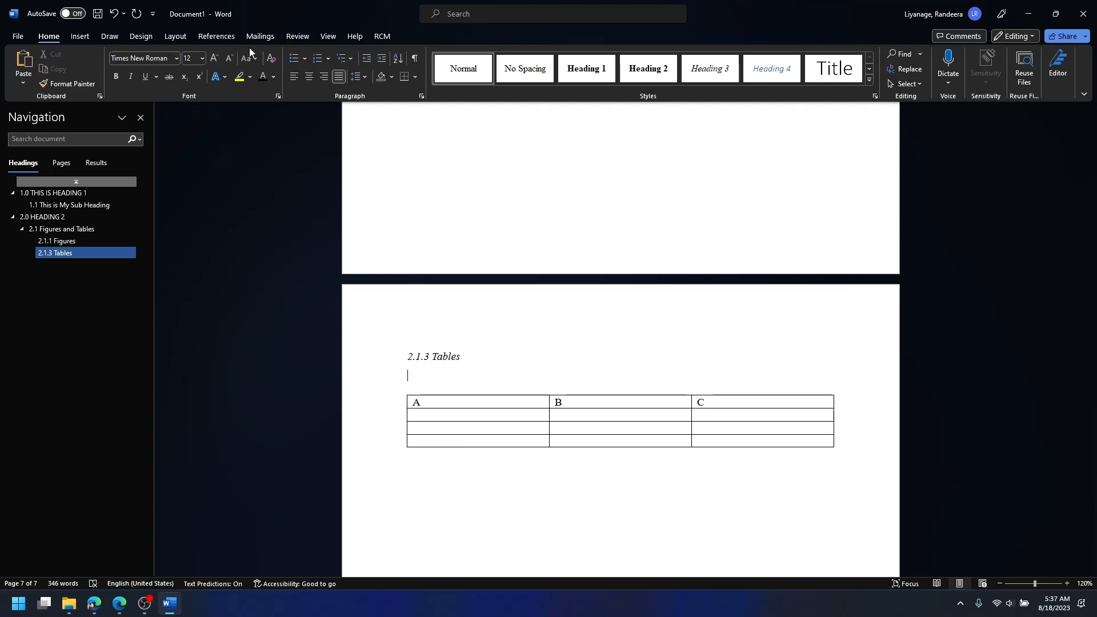
click(216, 36)
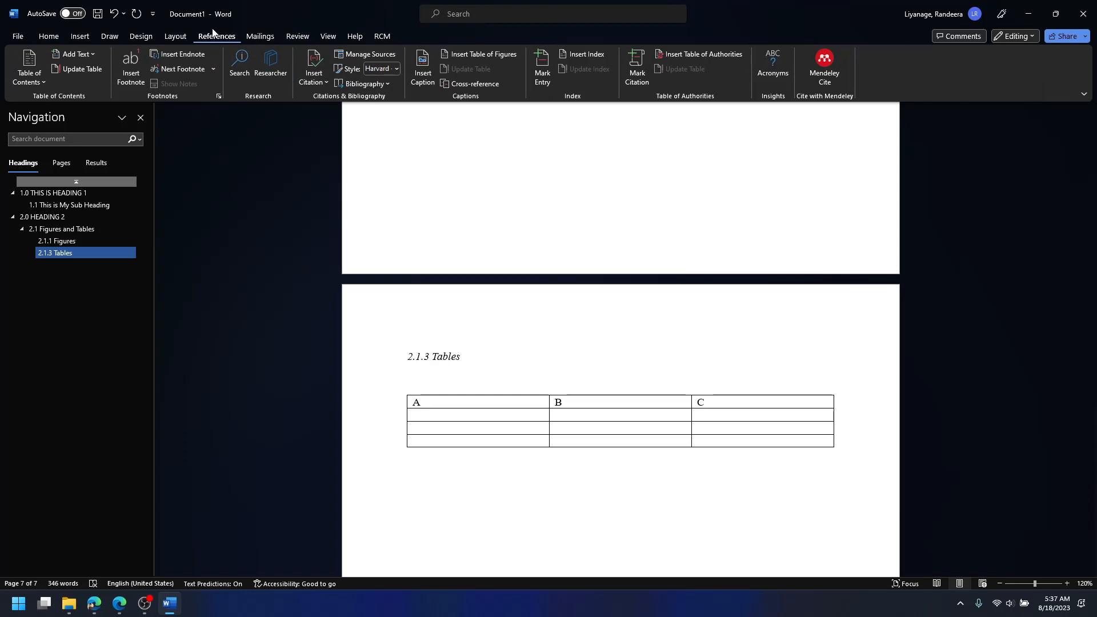
click(423, 79)
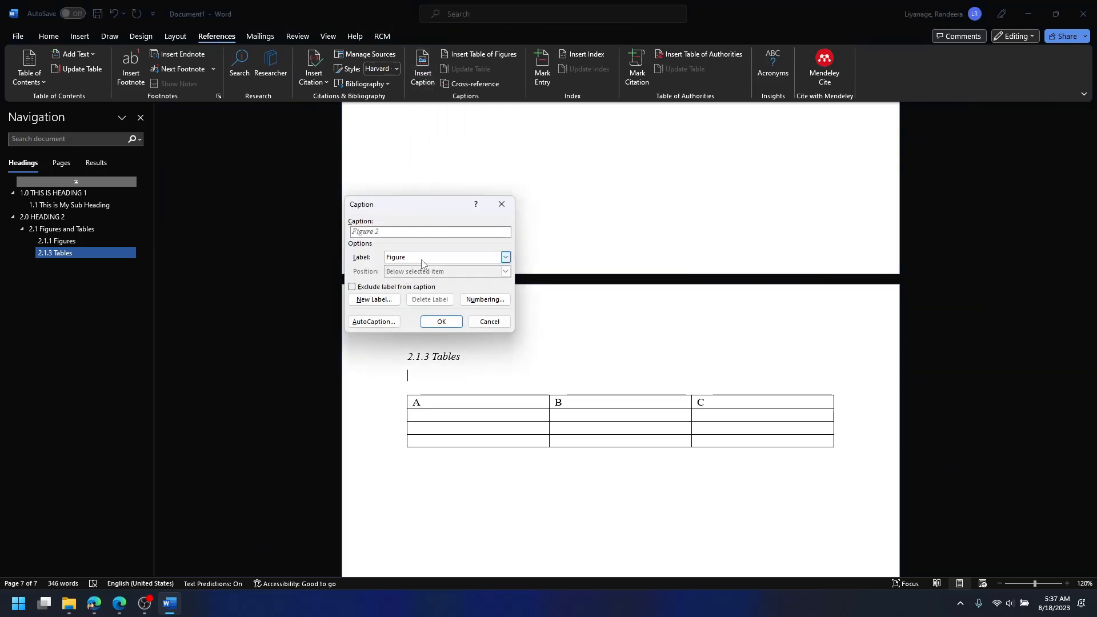
click(421, 262)
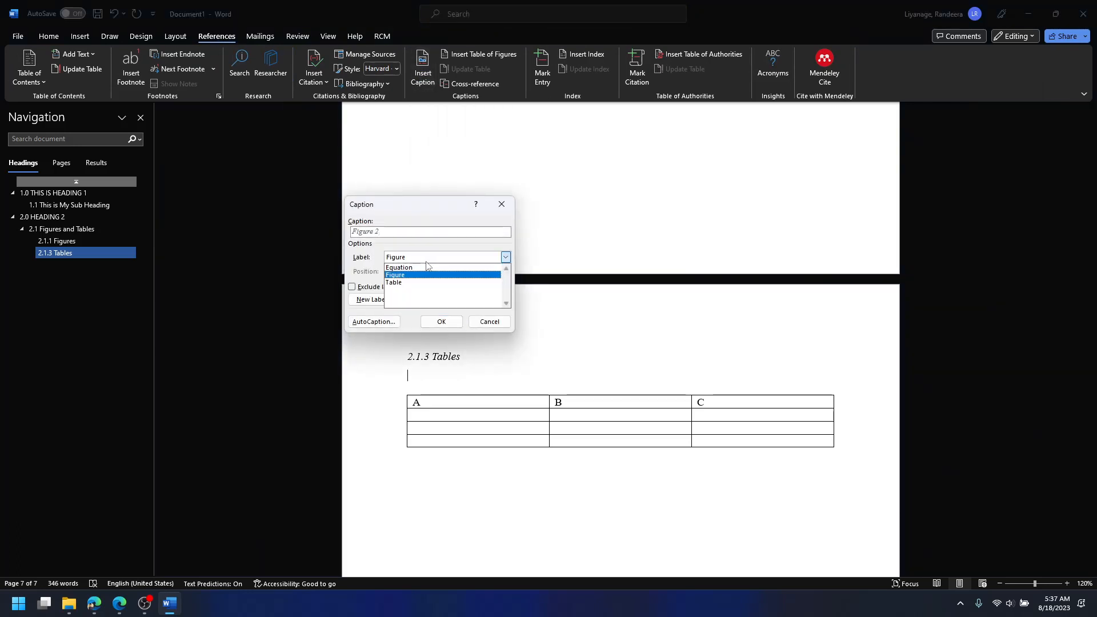
click(401, 282)
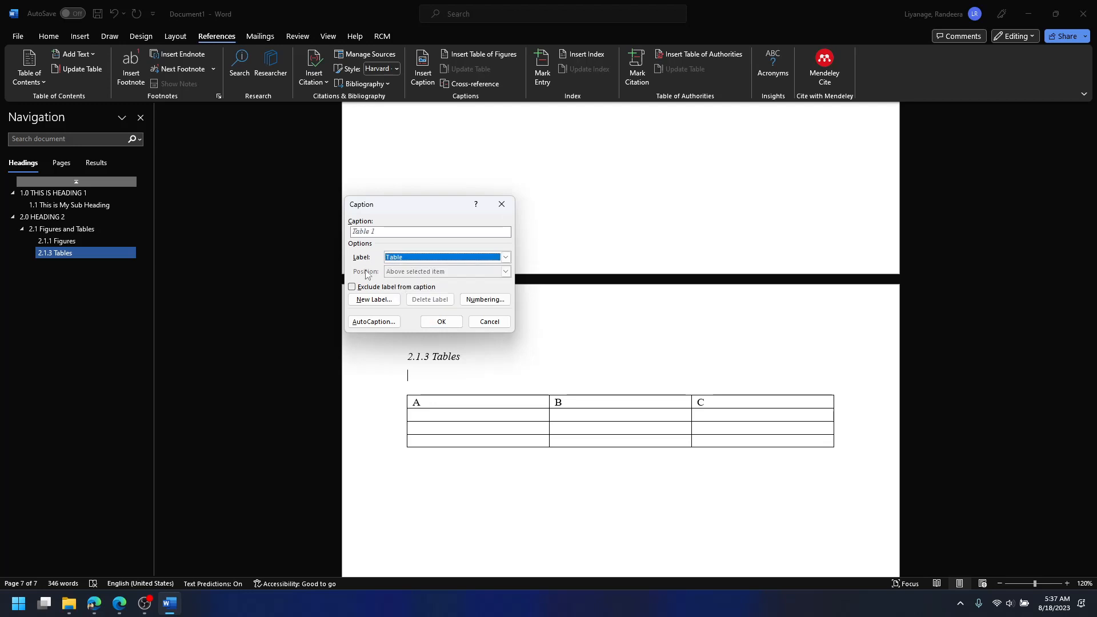
click(386, 231)
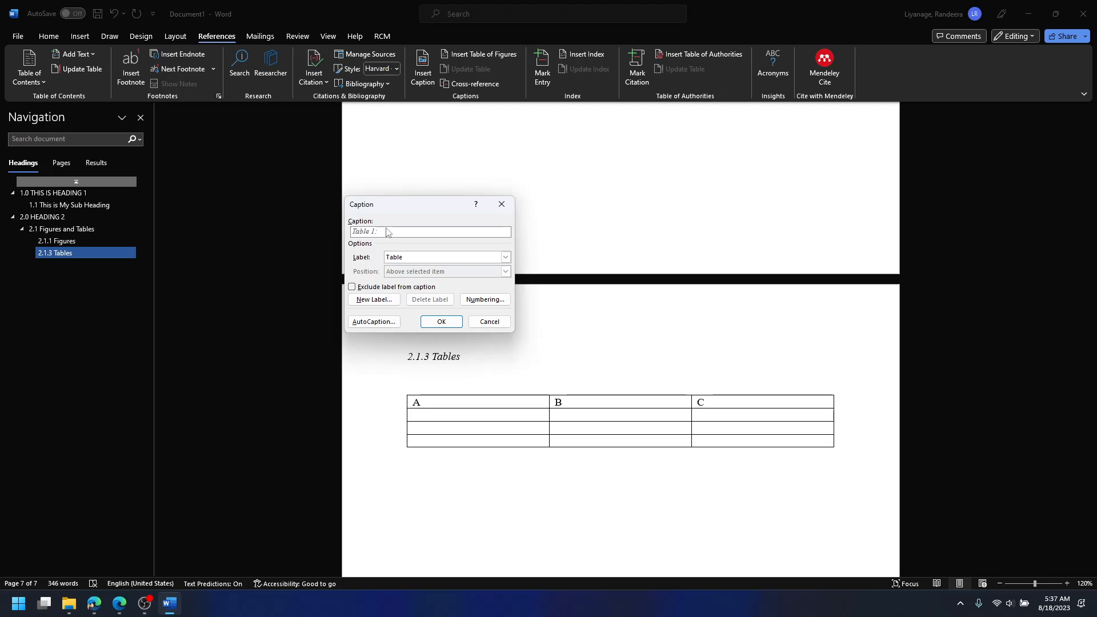
text(Sample Table for Demo)
click(429, 323)
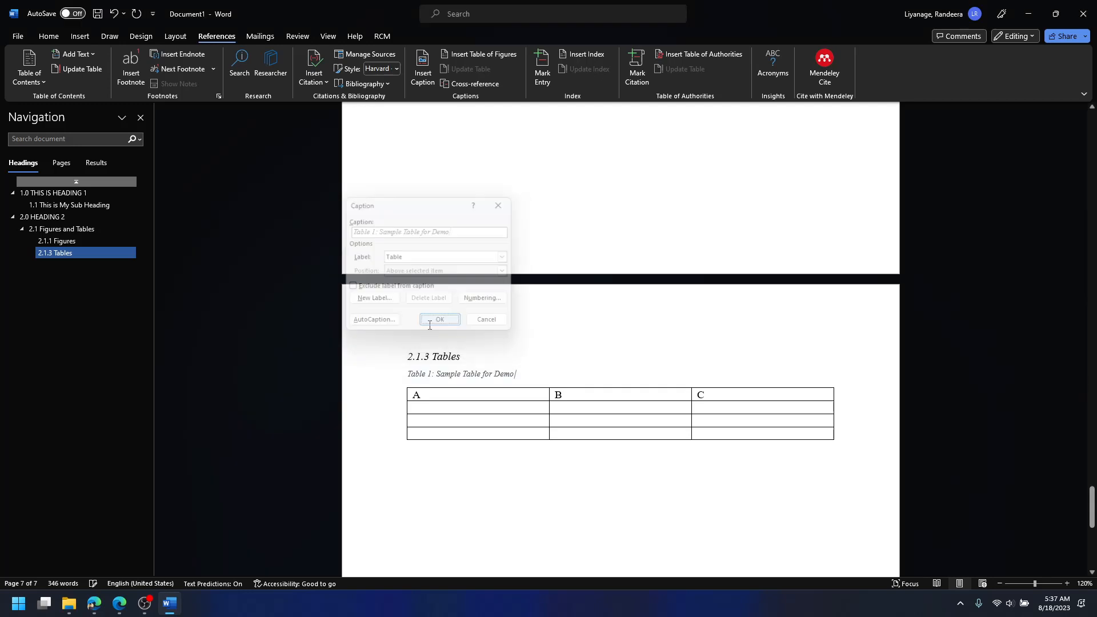
Centre the table caption, remove its italics and set its font size to 12 pt
triple_click(450, 373)
key(ctrl+e)
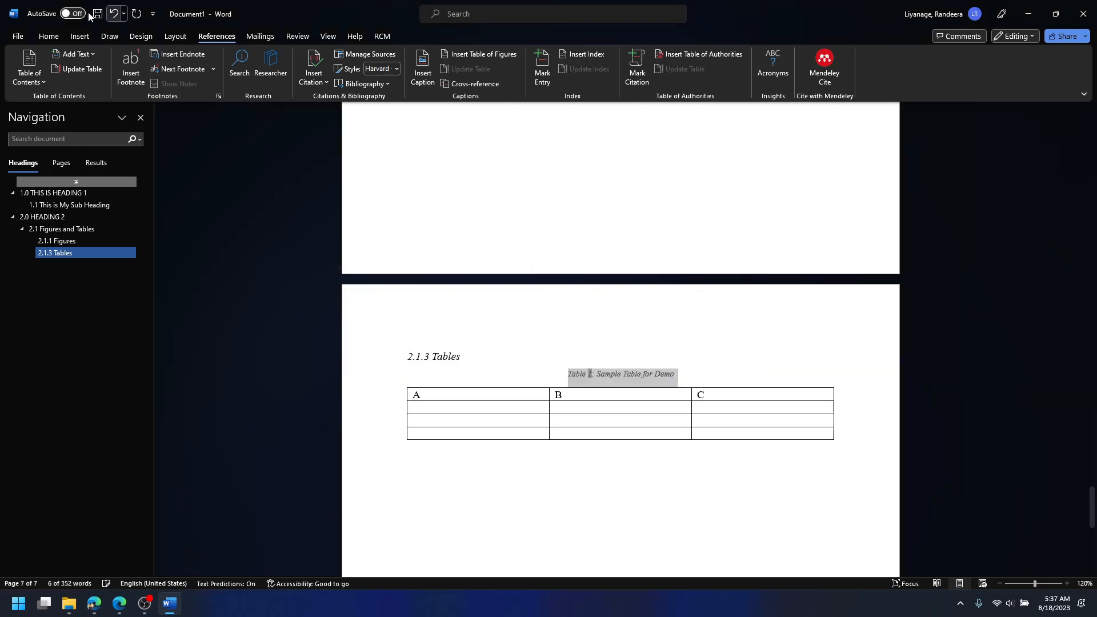
click(57, 37)
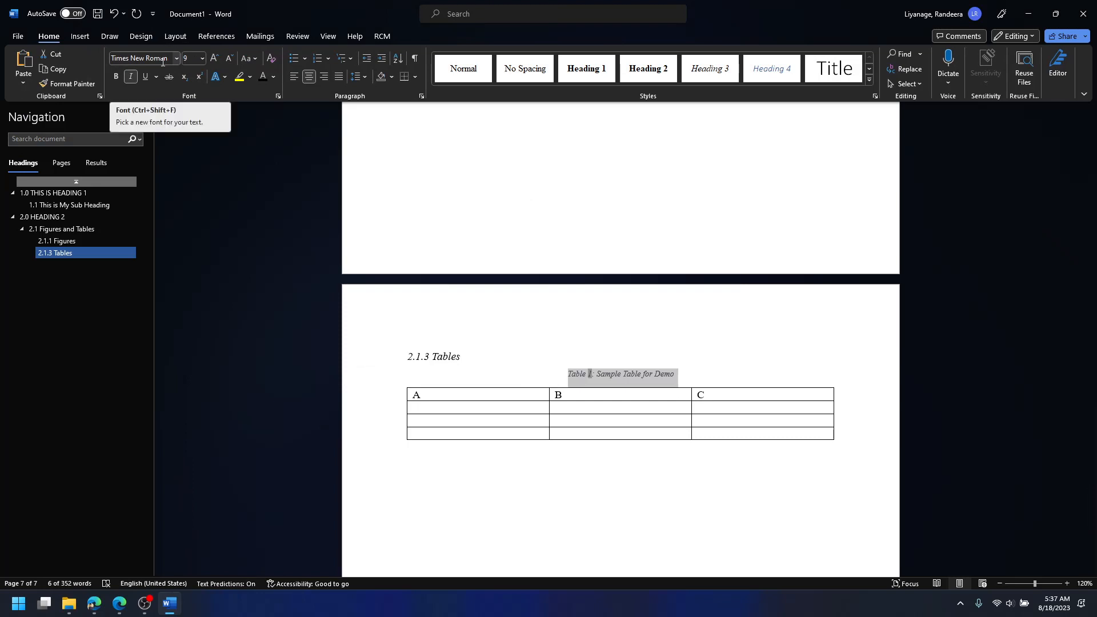
click(129, 79)
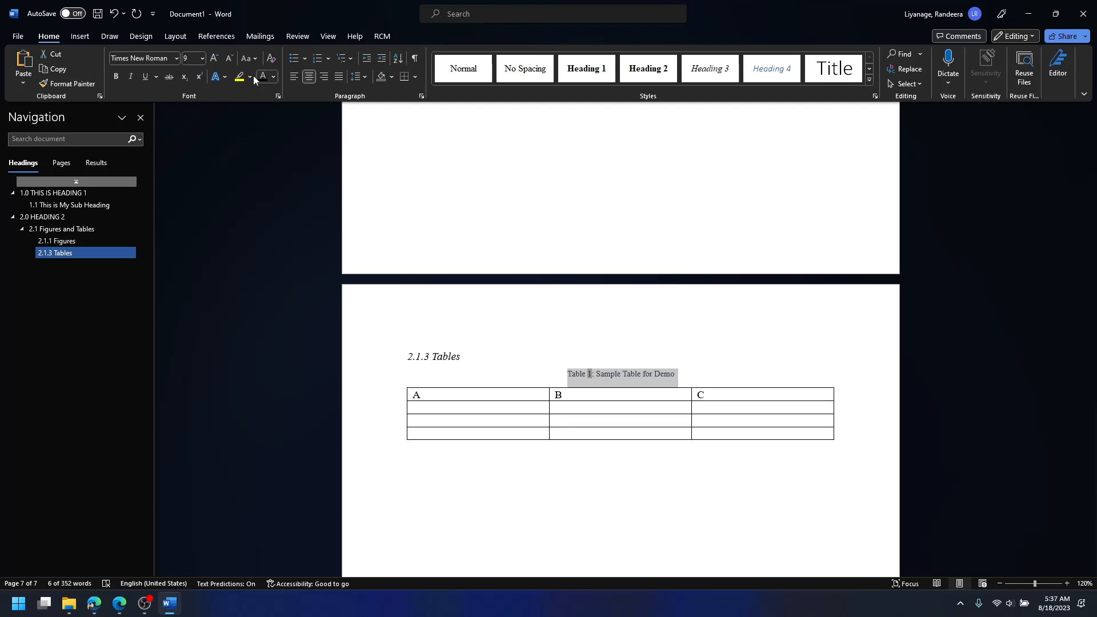
click(189, 58)
text(12)
key(Return)
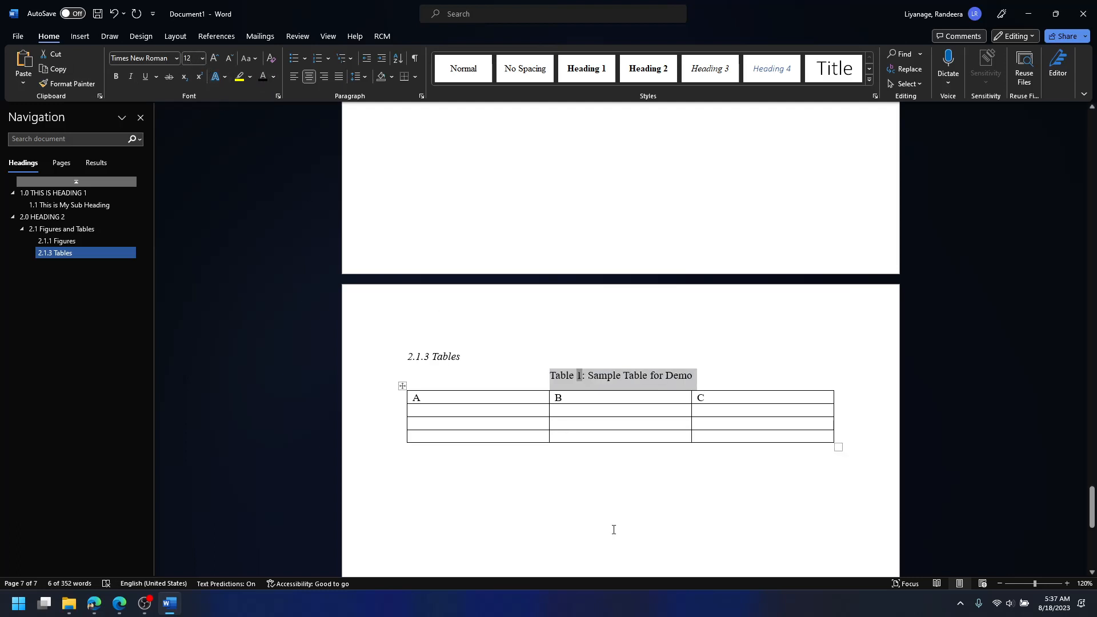
click(612, 530)
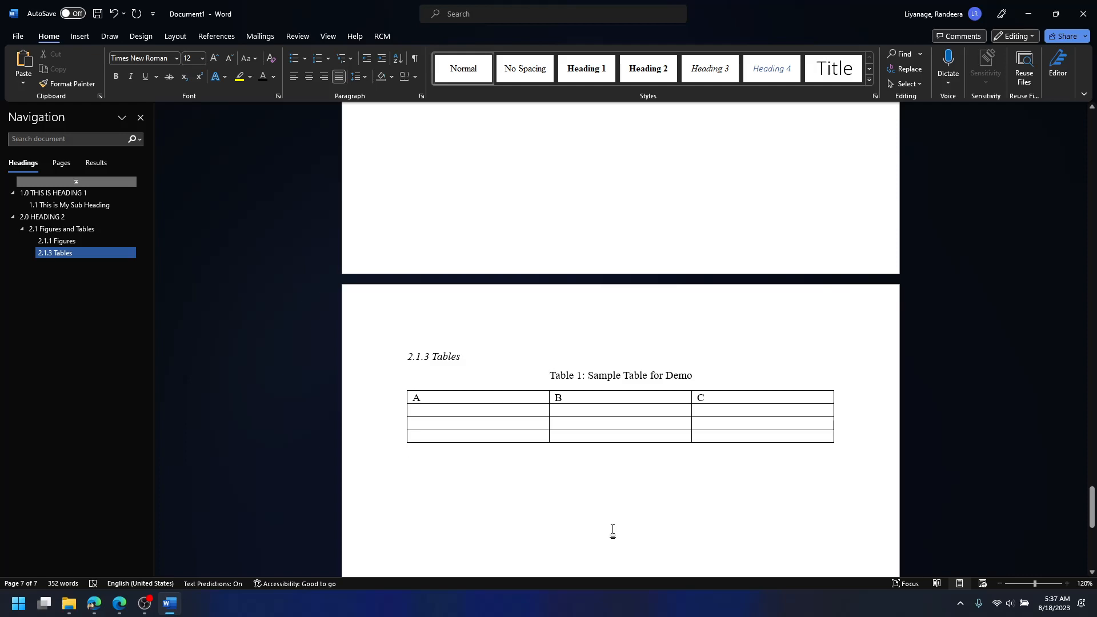
Review the heading levels of section 2.0 and the robot figure with its caption and citation
scroll(612, 530, up, 10)
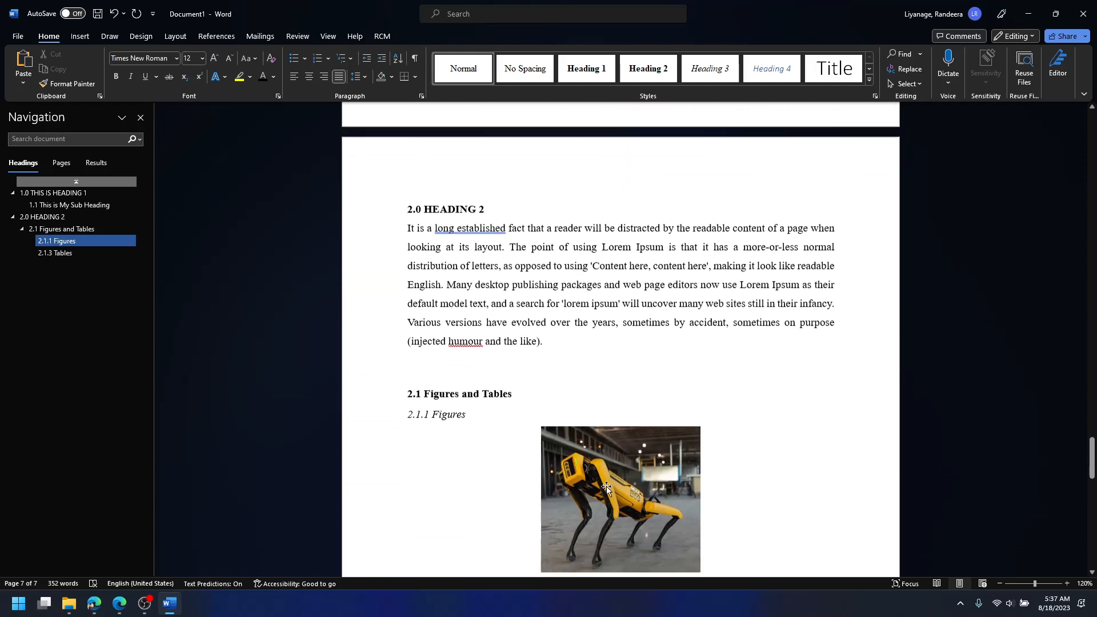
scroll(594, 457, down, 1)
click(425, 164)
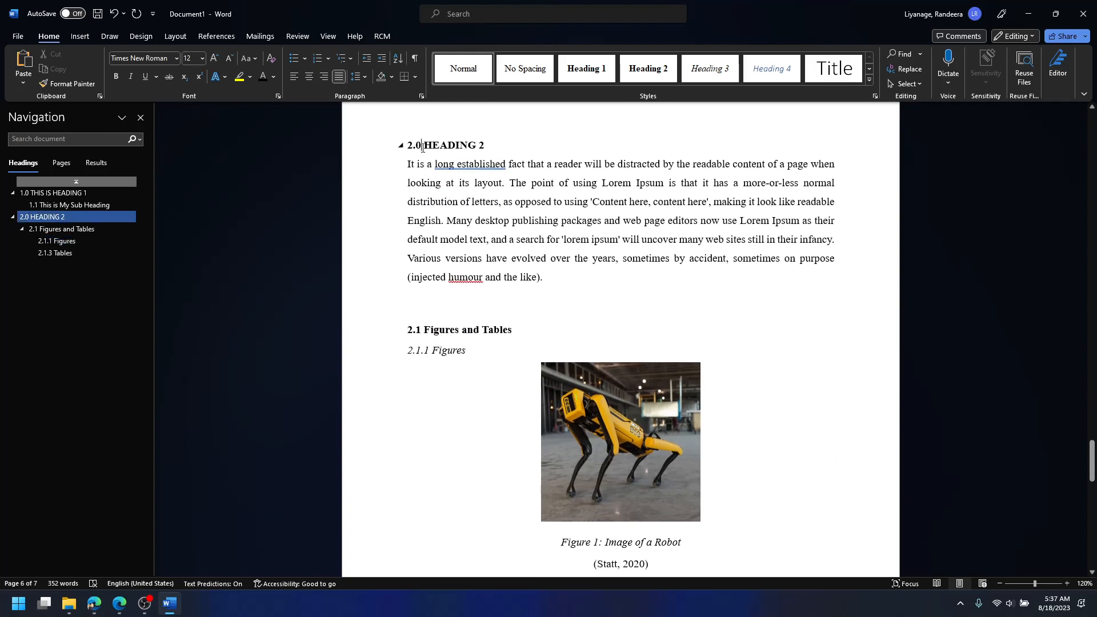
scroll(422, 264, down, 1)
click(425, 266)
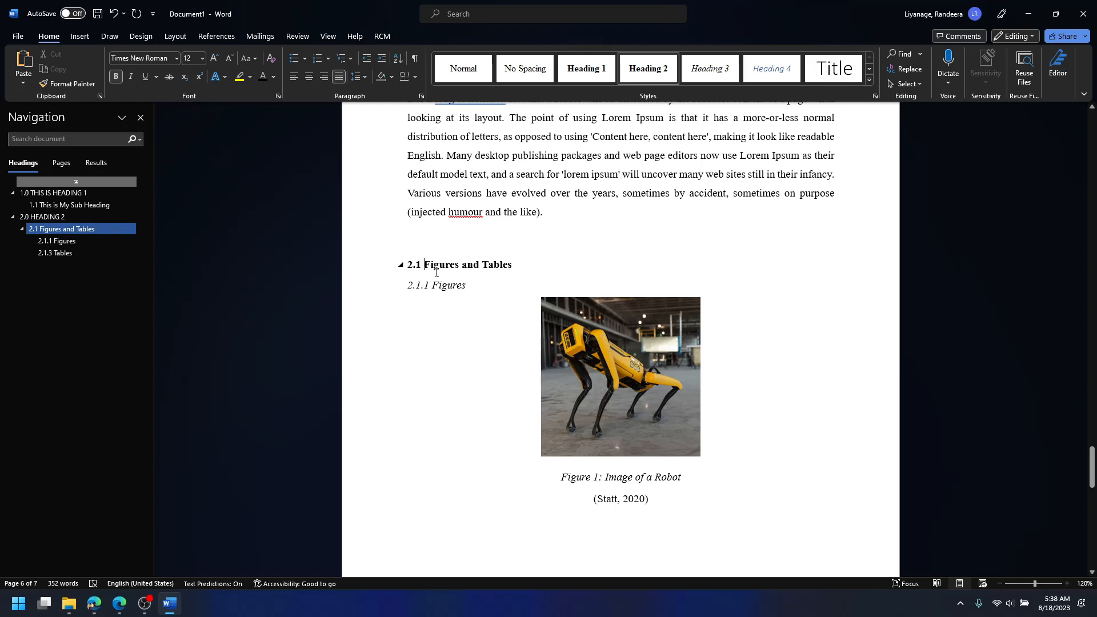
scroll(436, 272, down, 1)
click(430, 221)
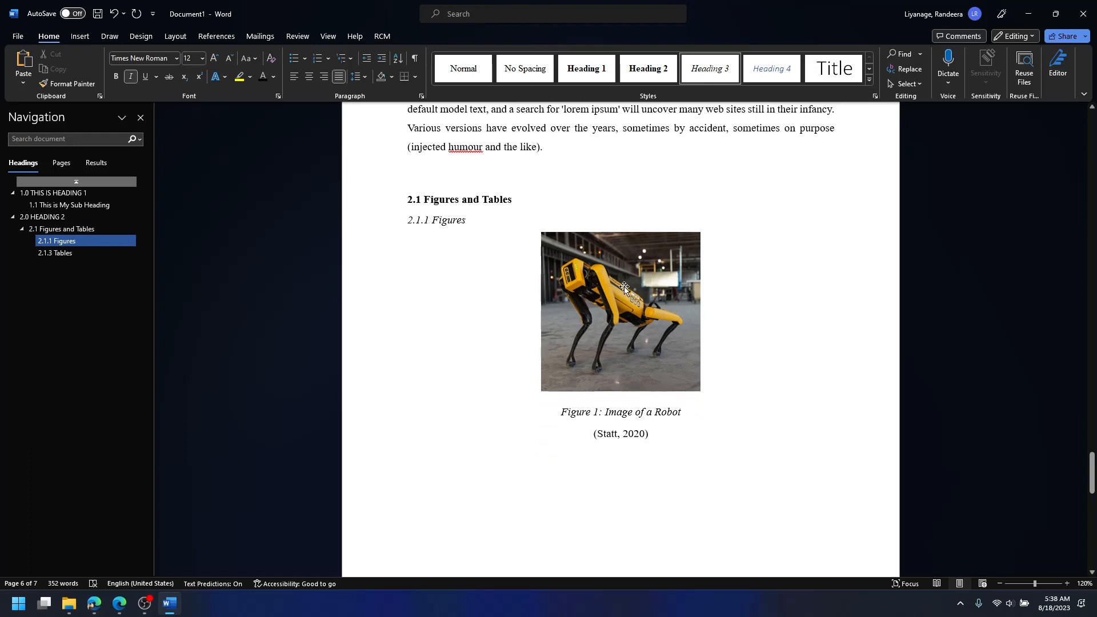
click(562, 296)
scroll(529, 305, down, 1)
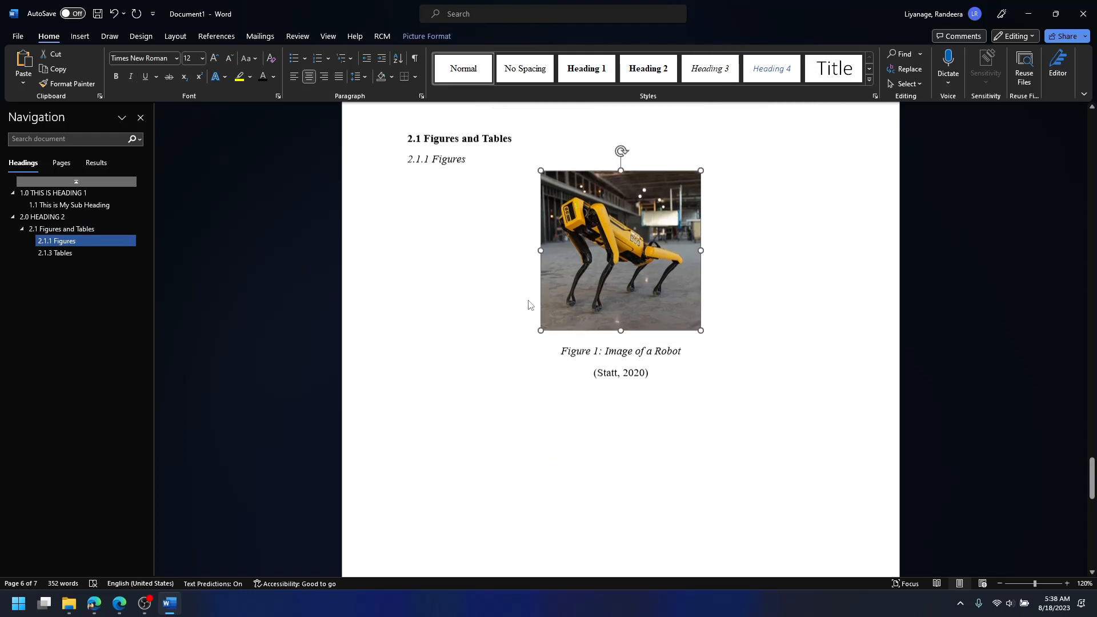
click(578, 346)
click(622, 369)
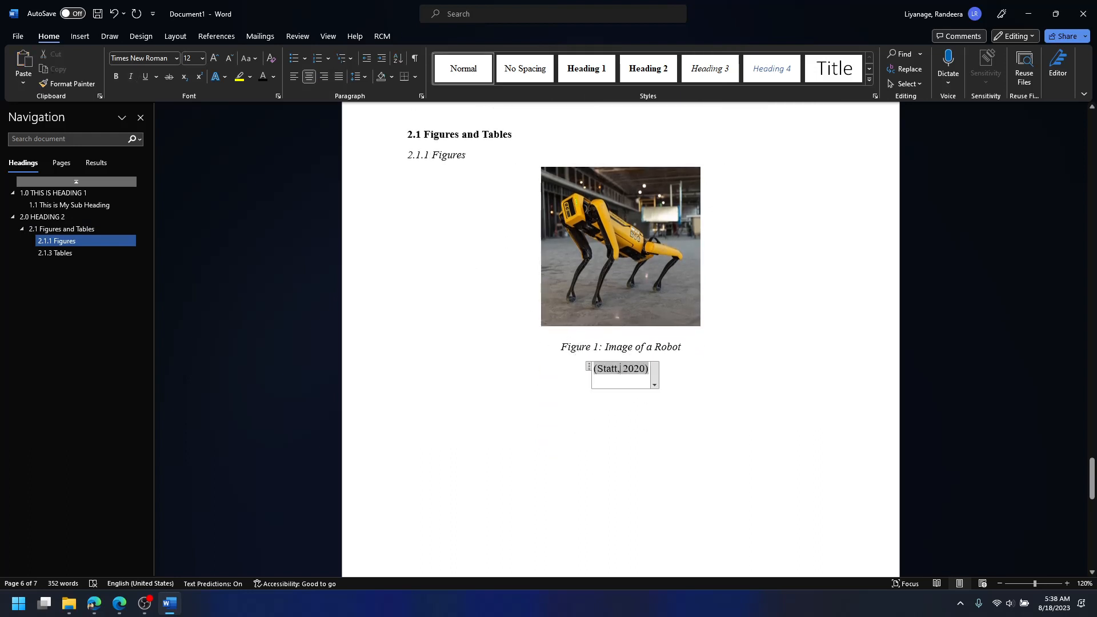
Renumber the Tables heading above the sample table as 2.1.2
click(536, 472)
scroll(543, 463, down, 2)
scroll(547, 456, down, 4)
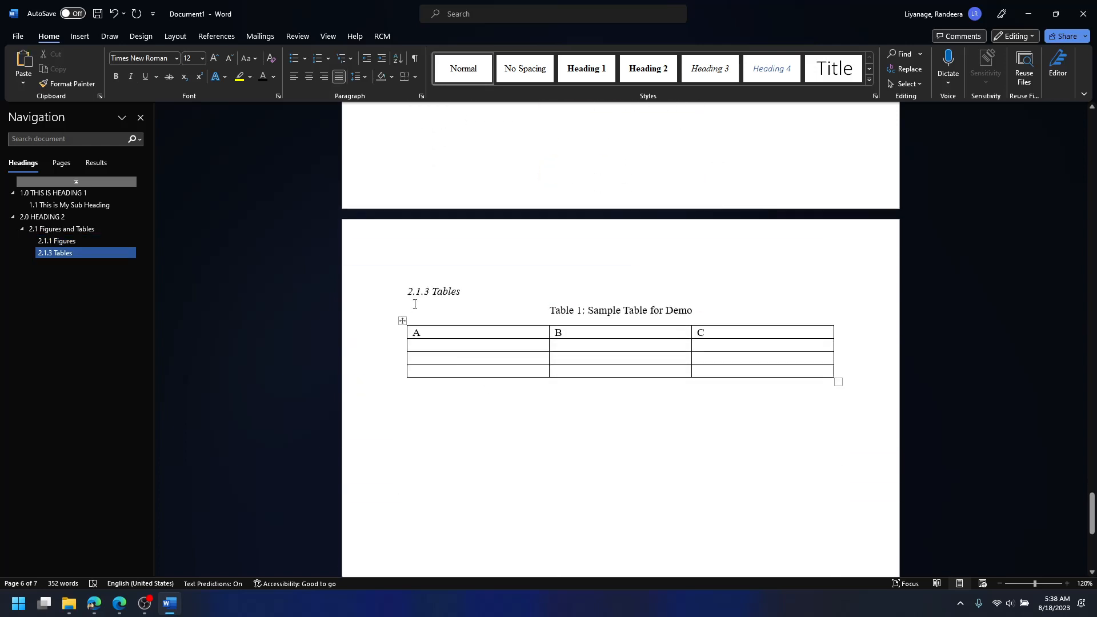
click(434, 292)
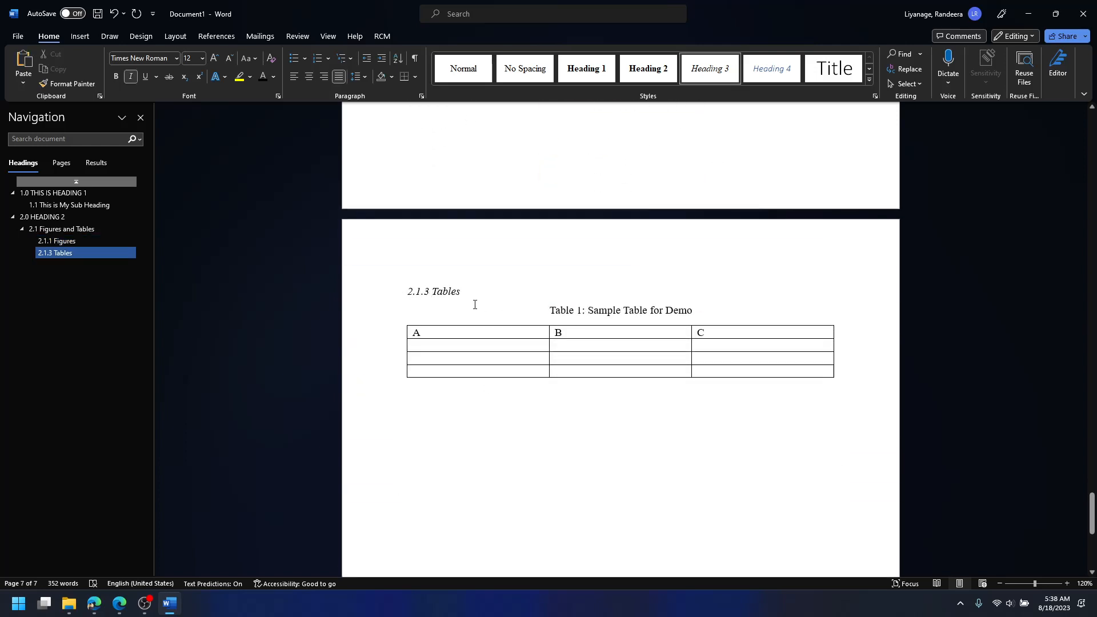
drag(461, 296, 404, 293)
scroll(441, 334, up, 1)
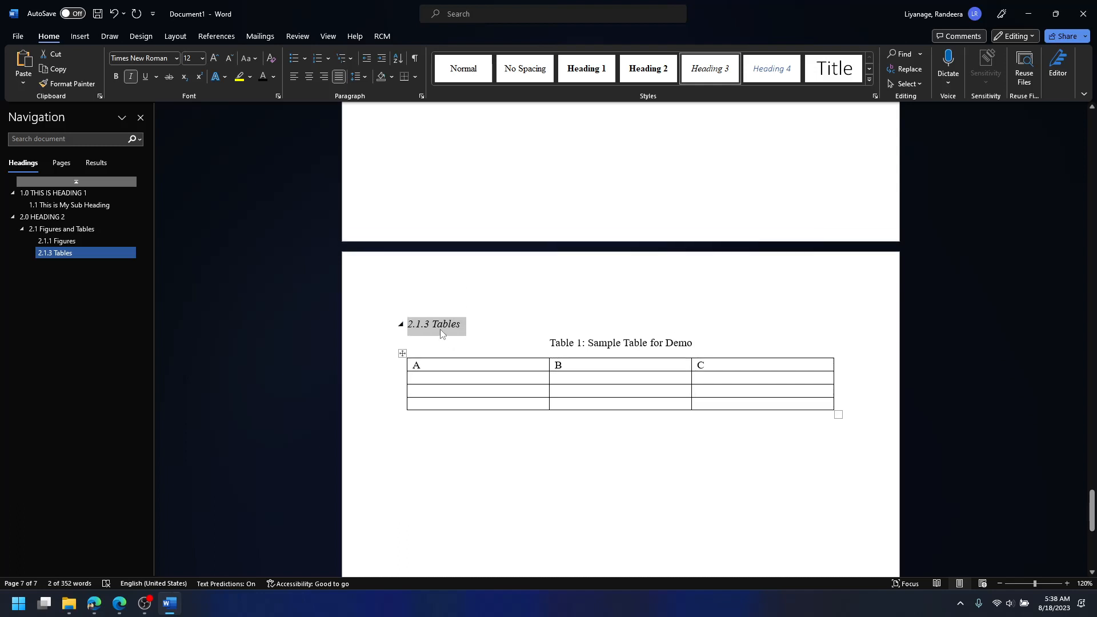
click(426, 330)
key(BackSpace)
text(2)
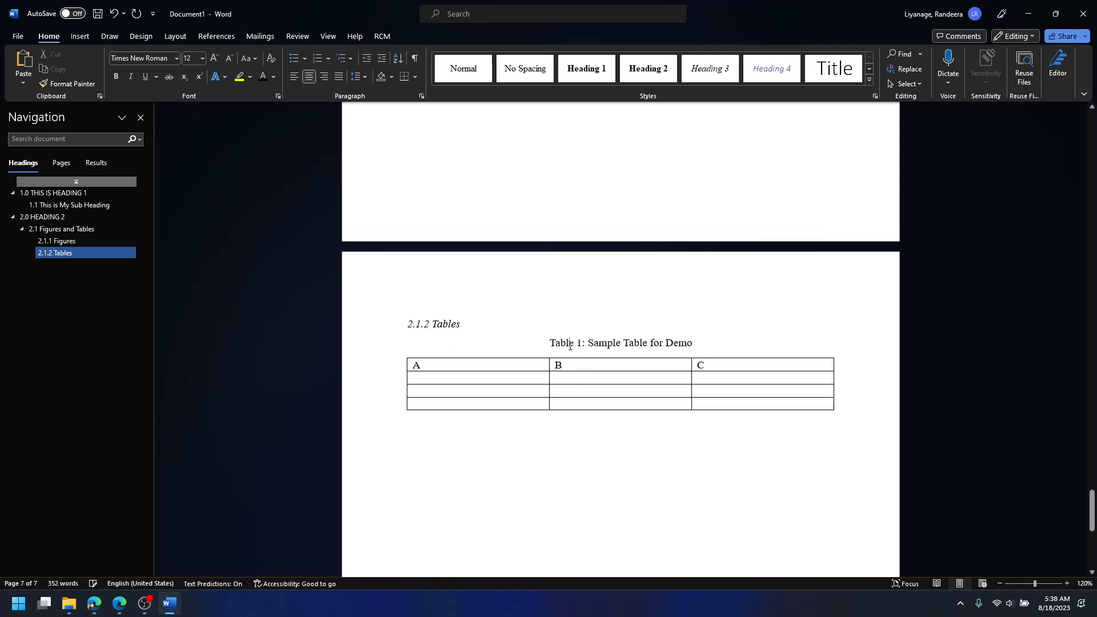
Add a few blank lines below the sample table
click(491, 489)
key(Return)
key(Return)
key(Return)
key(Return)
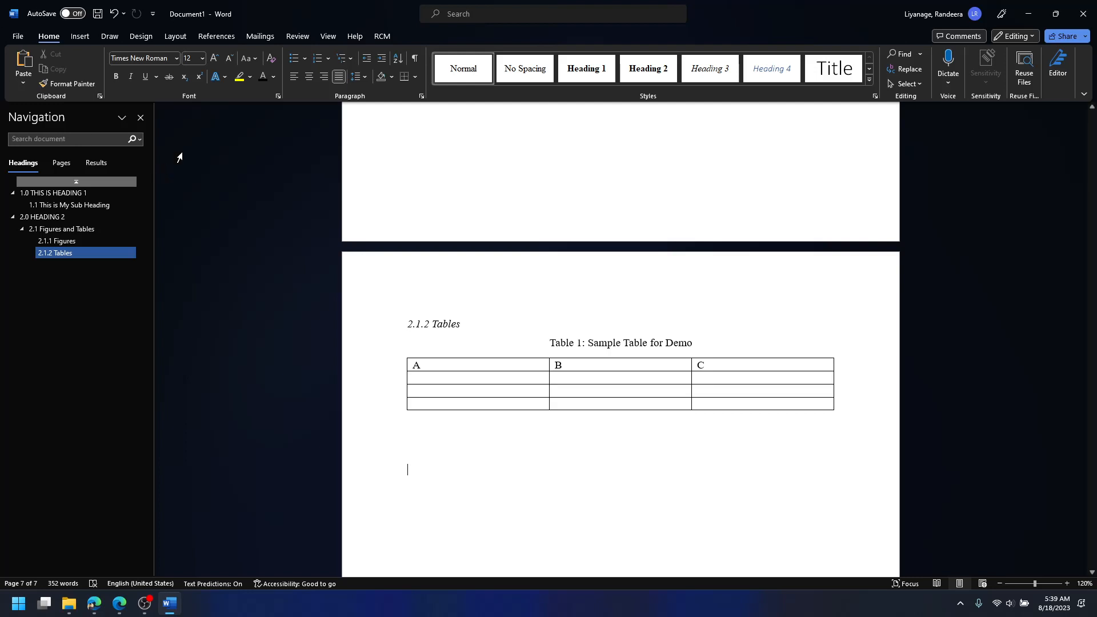
Review the saved citation sources, the caption label choices, and the captions of the existing figure and table
click(204, 36)
click(313, 65)
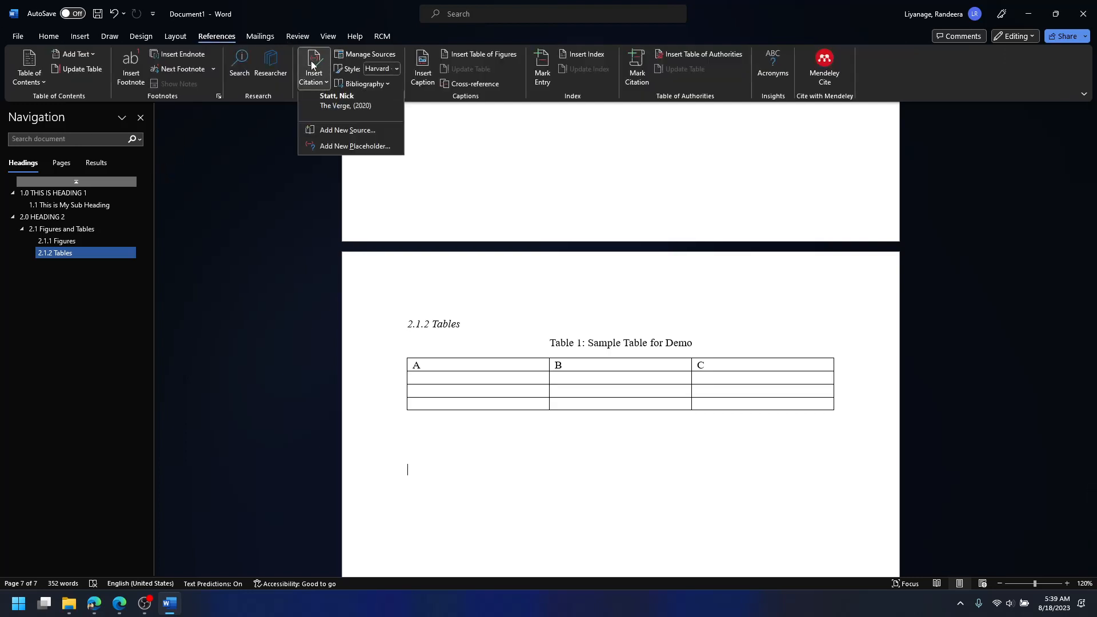
click(424, 69)
click(421, 258)
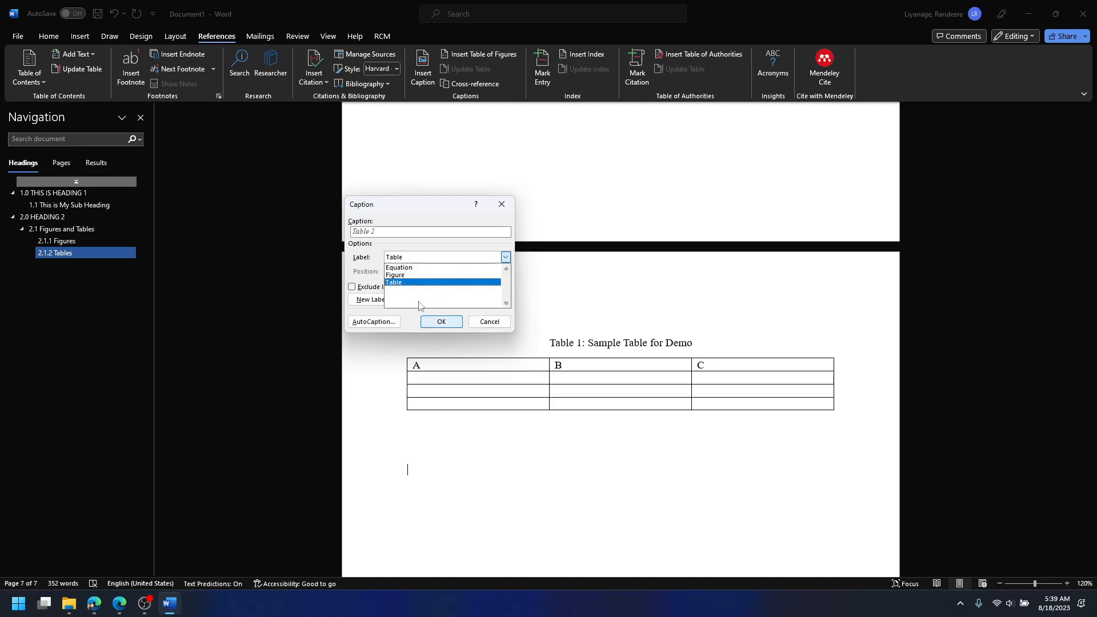
click(490, 325)
click(490, 325)
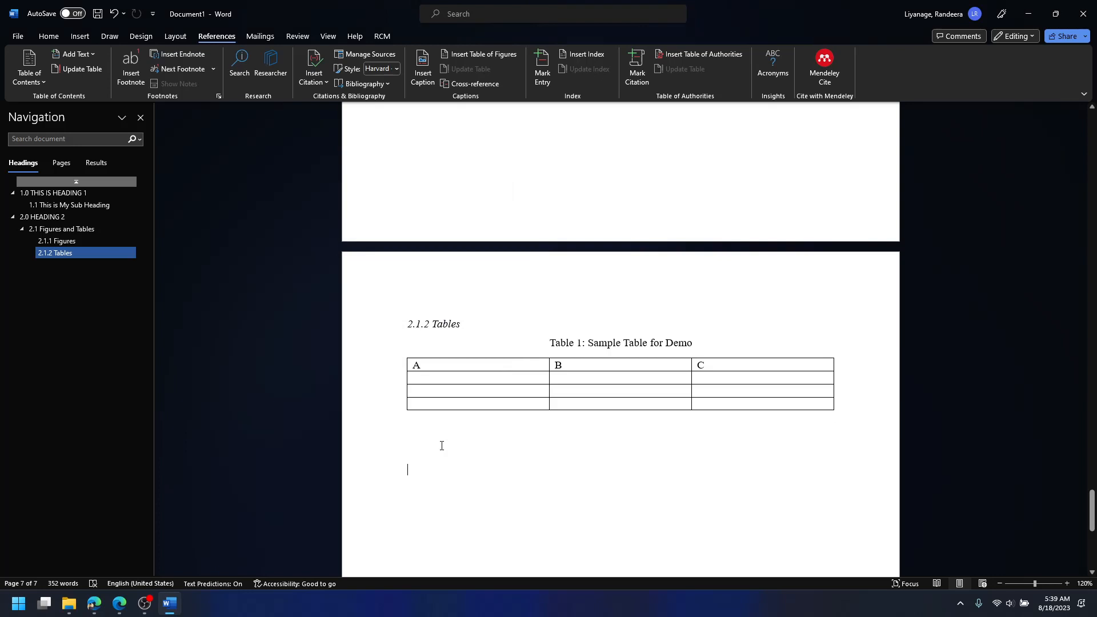
scroll(441, 445, up, 4)
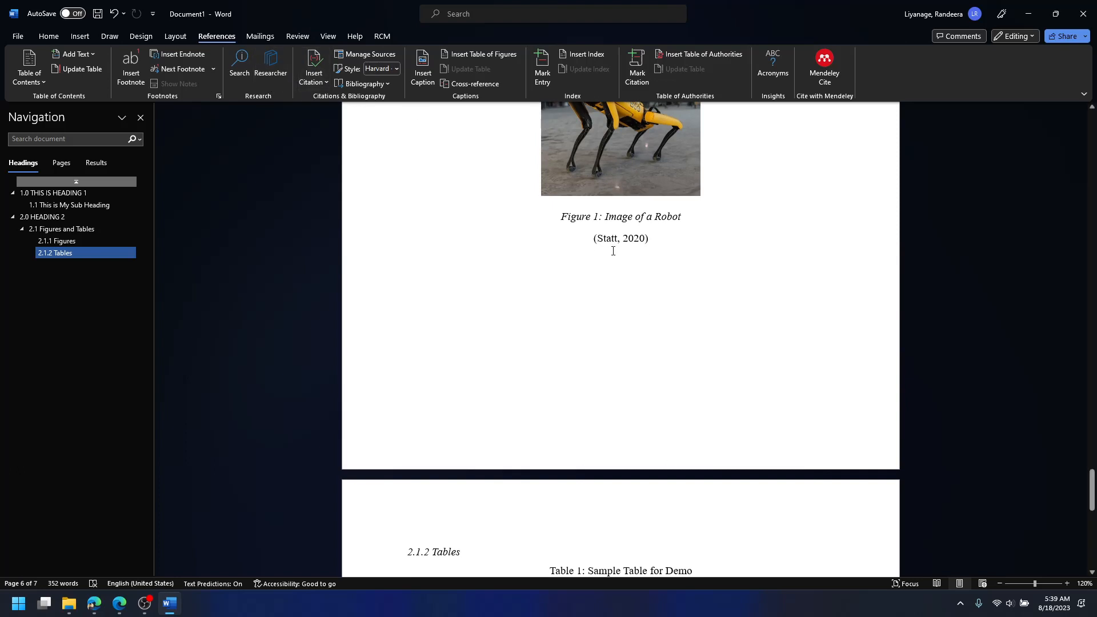
scroll(320, 369, down, 1)
scroll(320, 368, down, 5)
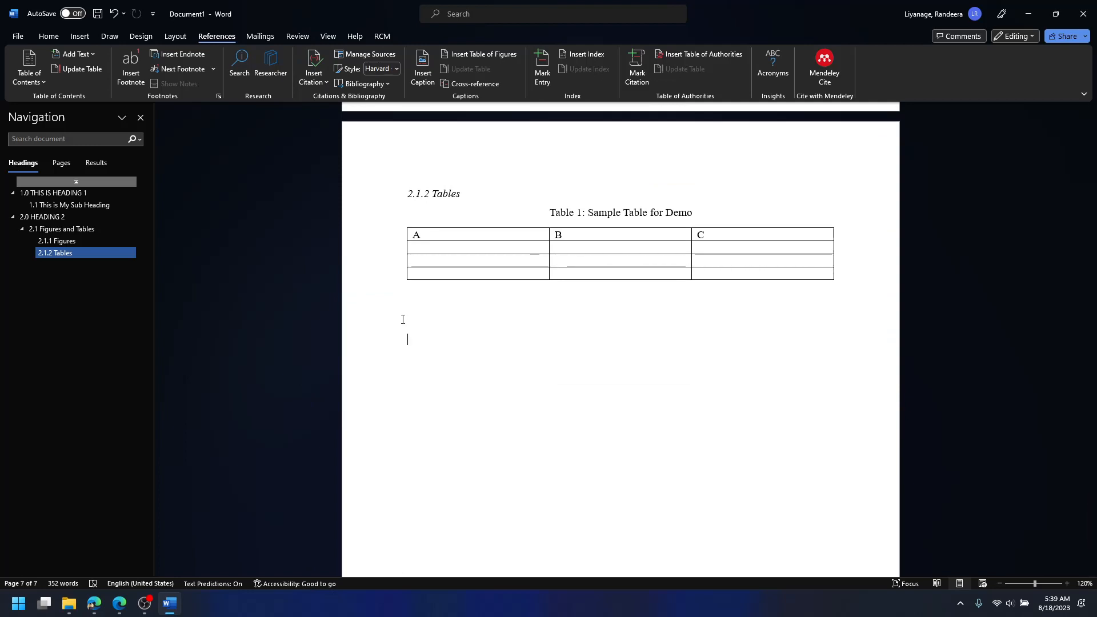
scroll(564, 368, up, 3)
scroll(563, 368, down, 2)
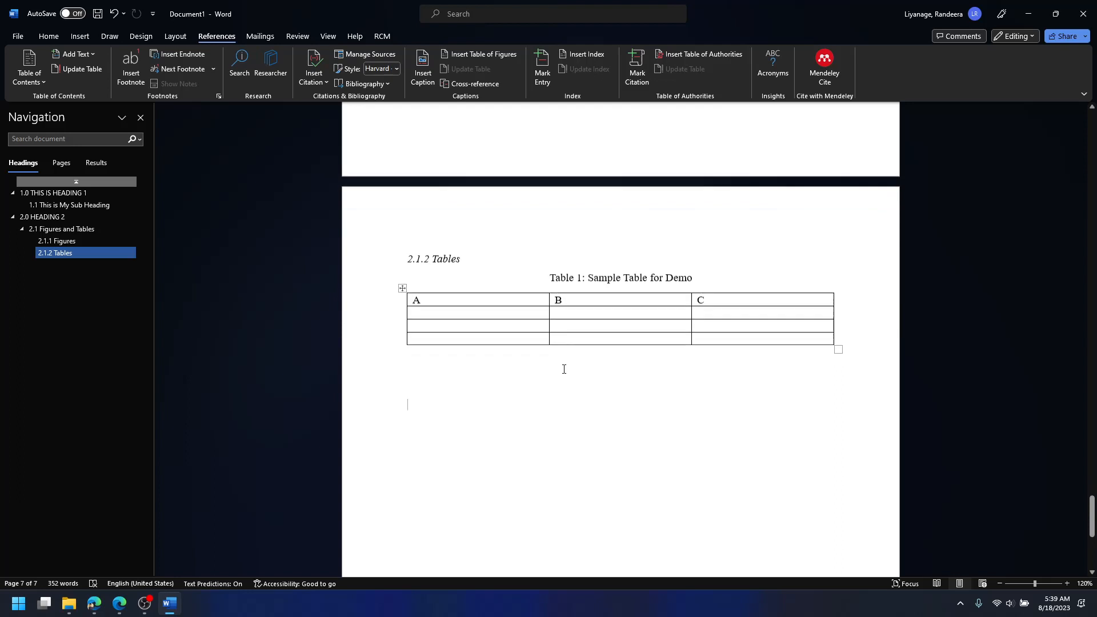
Add the heading "3.0 HEADING 3" below the sample table in the Heading 1 style, followed by a new line
click(433, 367)
click(438, 404)
click(429, 396)
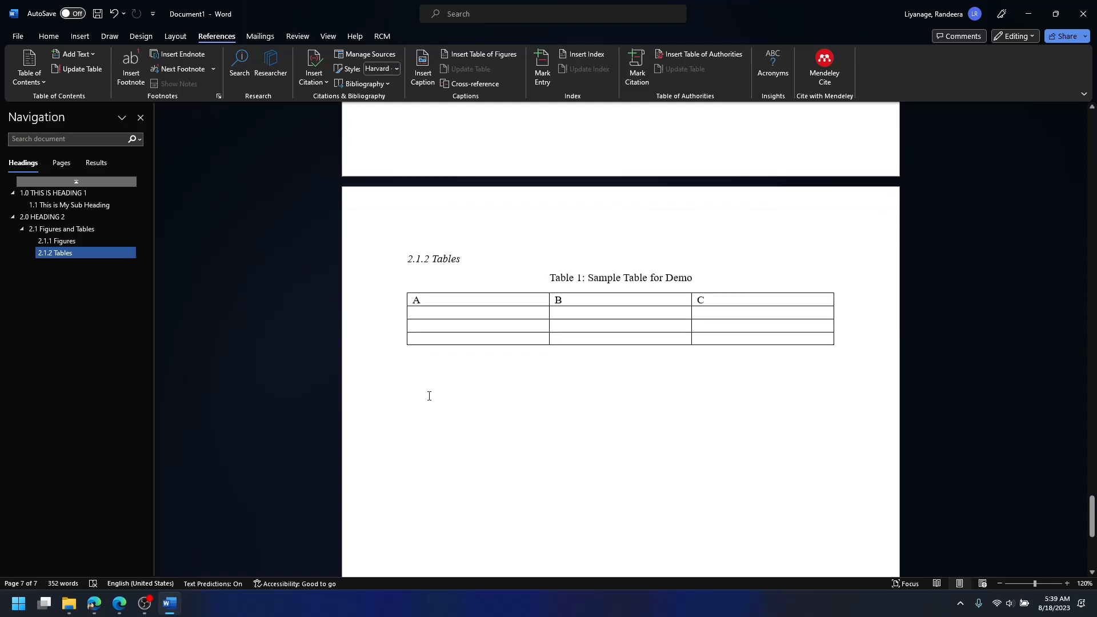
click(49, 36)
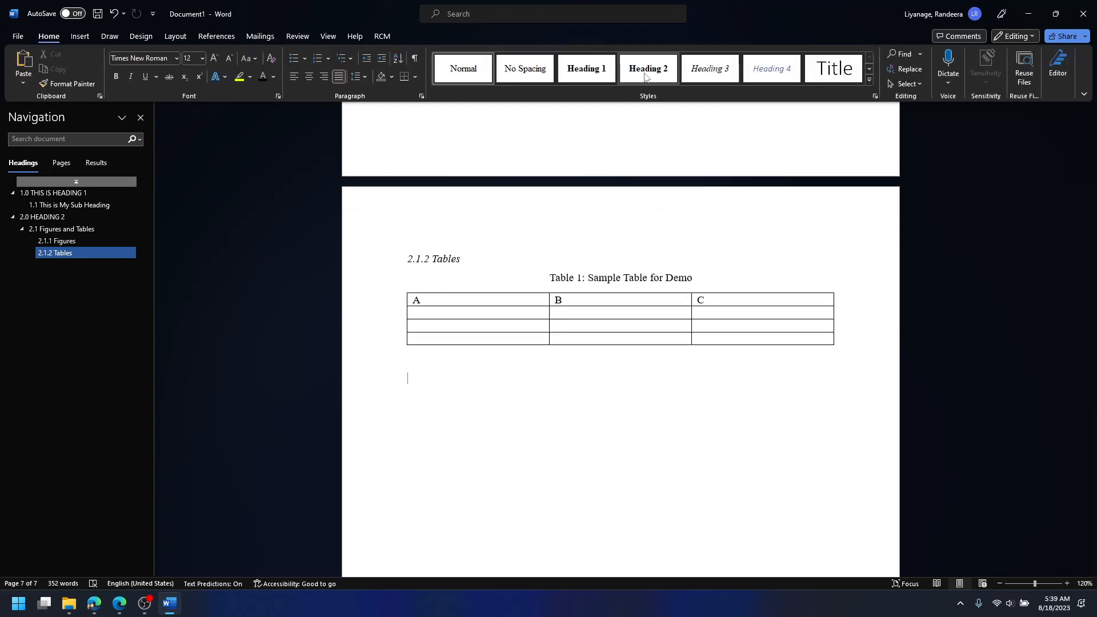
text(3.0)
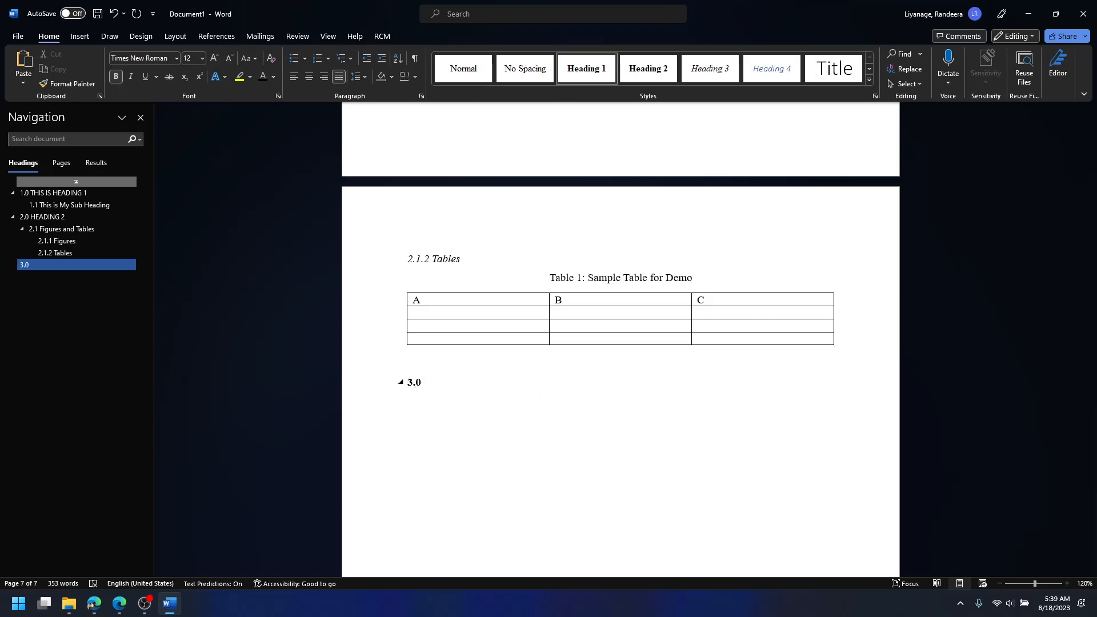
text( H)
key(Caps_Lock)
text(EADI)
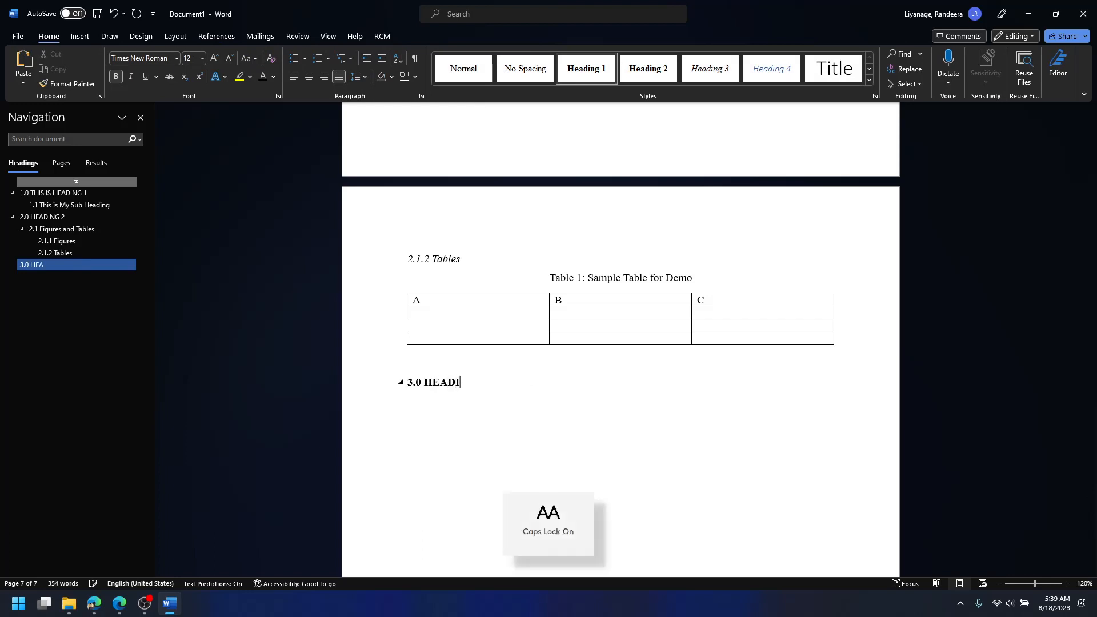
text(NG 3)
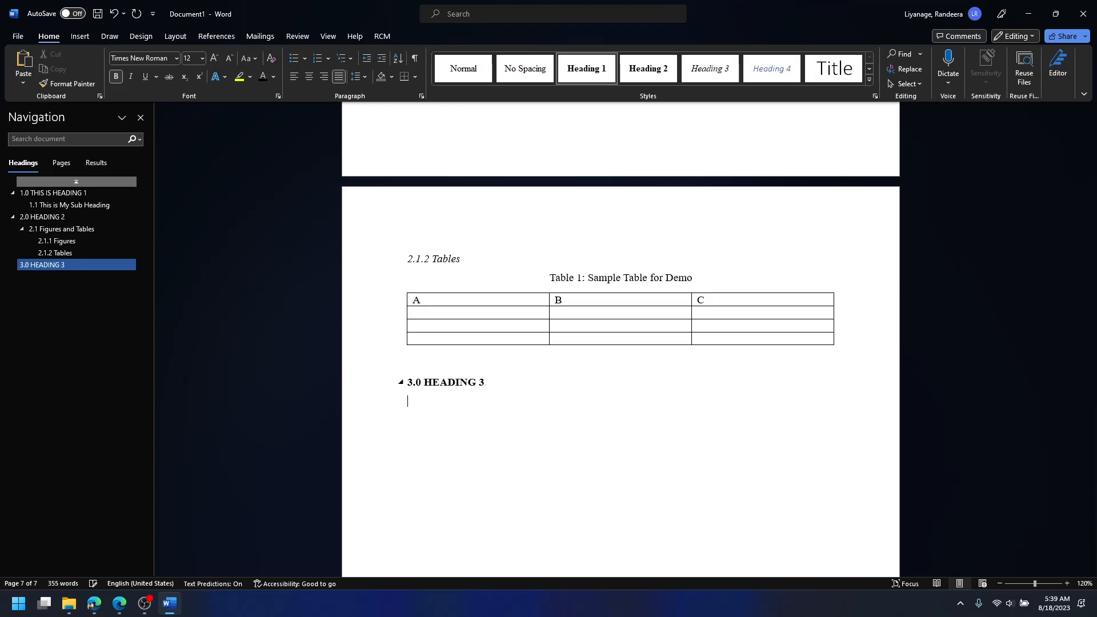
key(Caps_Lock)
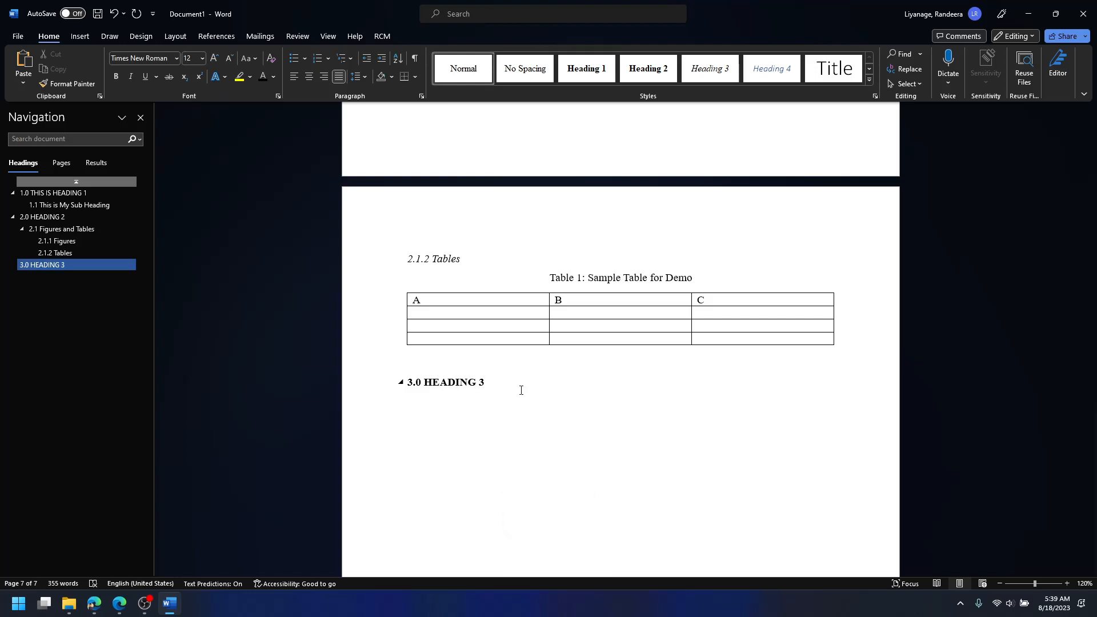
Switch to the Edge browser and copy the first paragraph under "Where does it come from?" on the Lorem Ipsum page
click(116, 609)
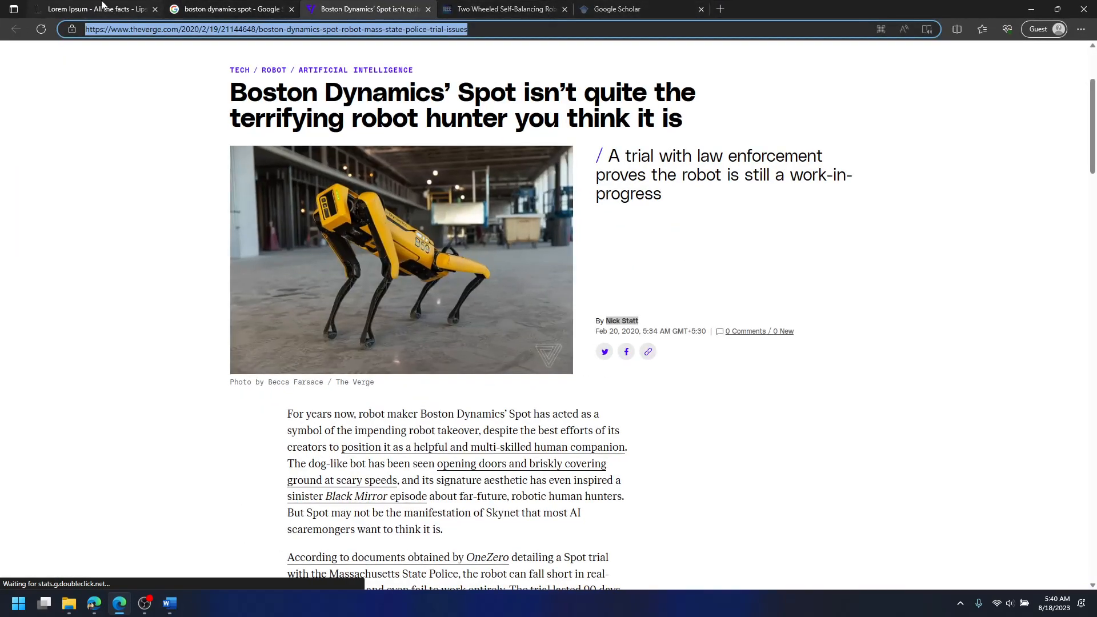
click(97, 9)
scroll(579, 420, down, 3)
scroll(580, 420, down, 2)
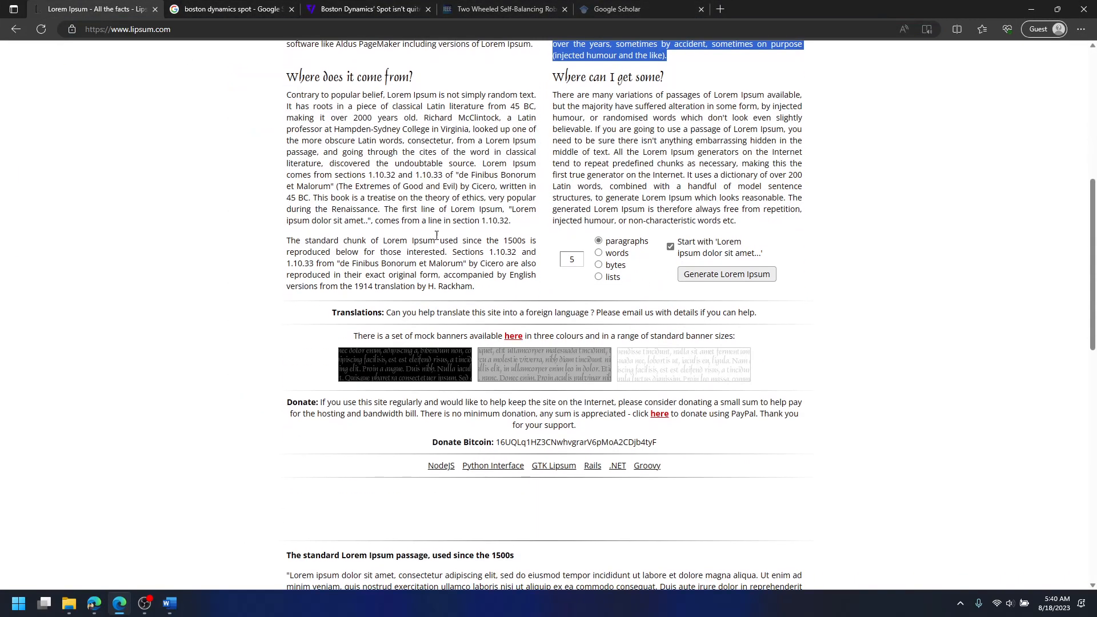
drag(287, 95, 509, 230)
key(ctrl+c)
Return to Word and paste the copied paragraph as text only under 3.0 HEADING 3
click(169, 603)
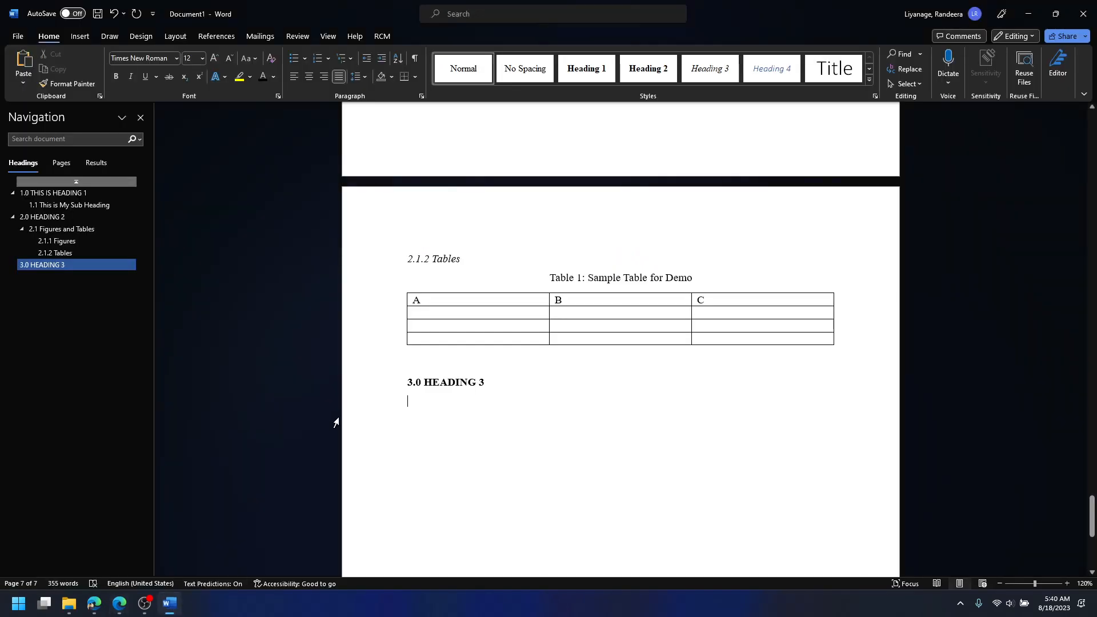
key(ctrl+v)
key(ctrl)
key(t)
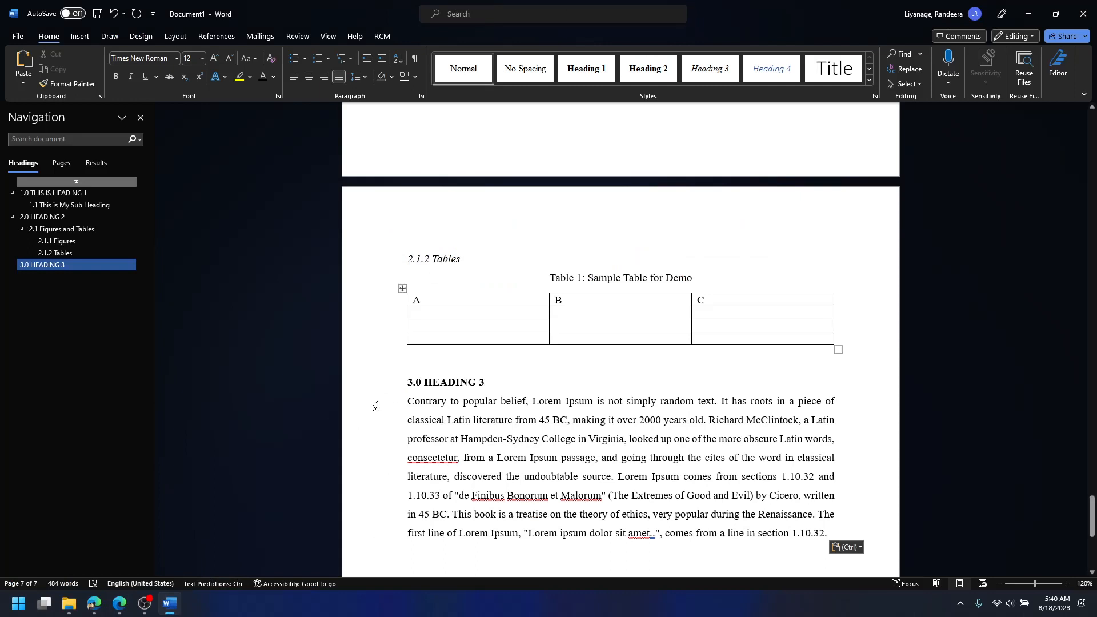
click(405, 405)
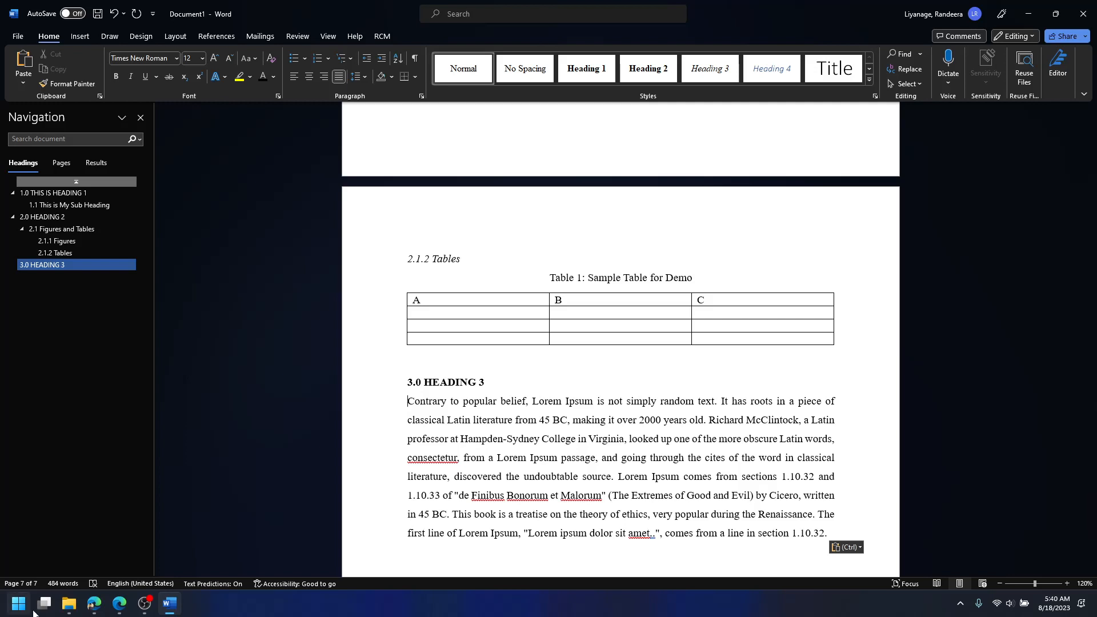
Switch to the IEEE Xplore paper page in Edge and examine its publication details, conference date and authors for referencing
click(112, 609)
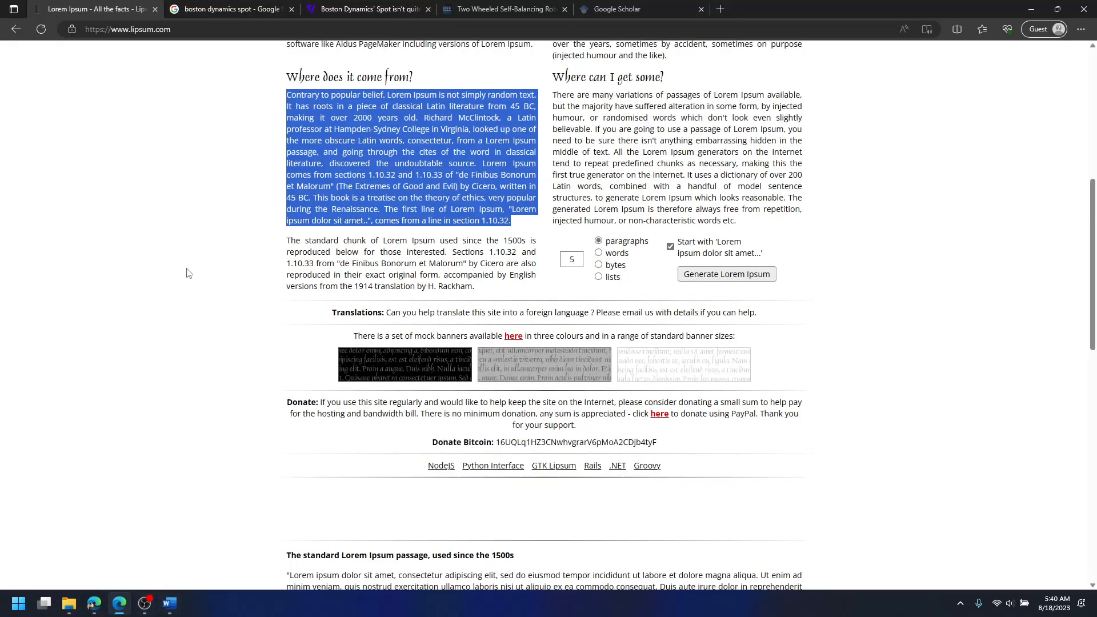
click(473, 7)
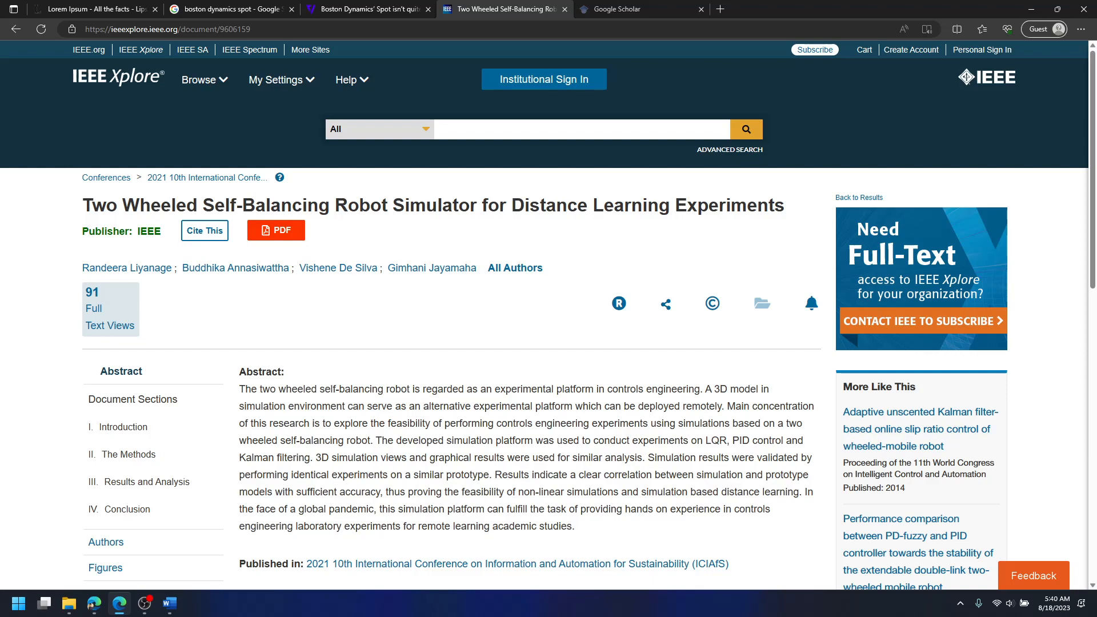
scroll(504, 394, down, 7)
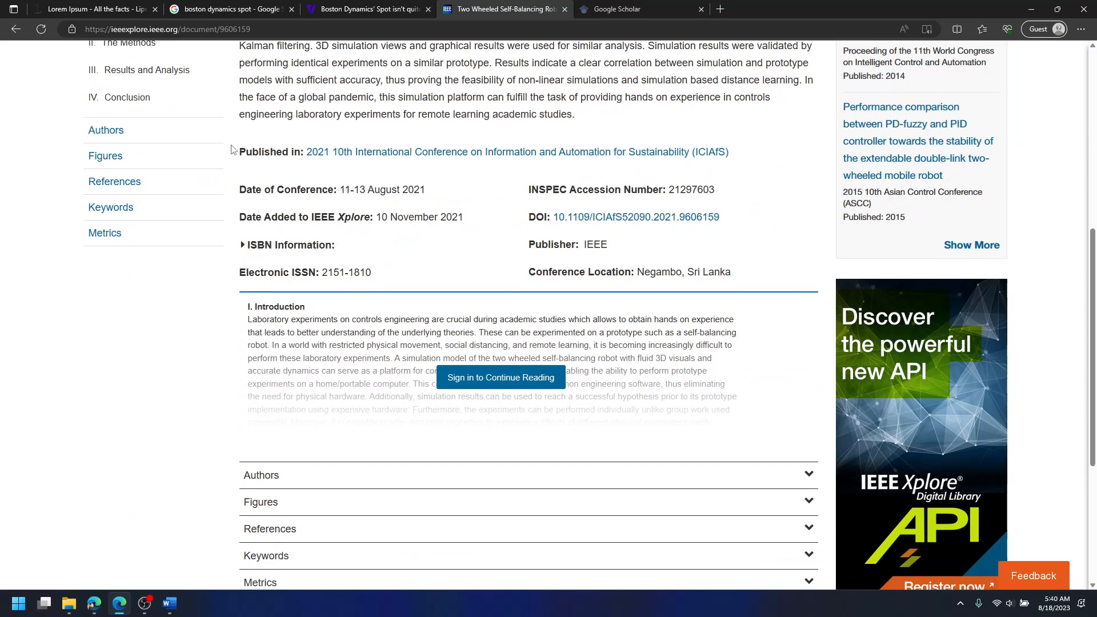
scroll(256, 287, up, 3)
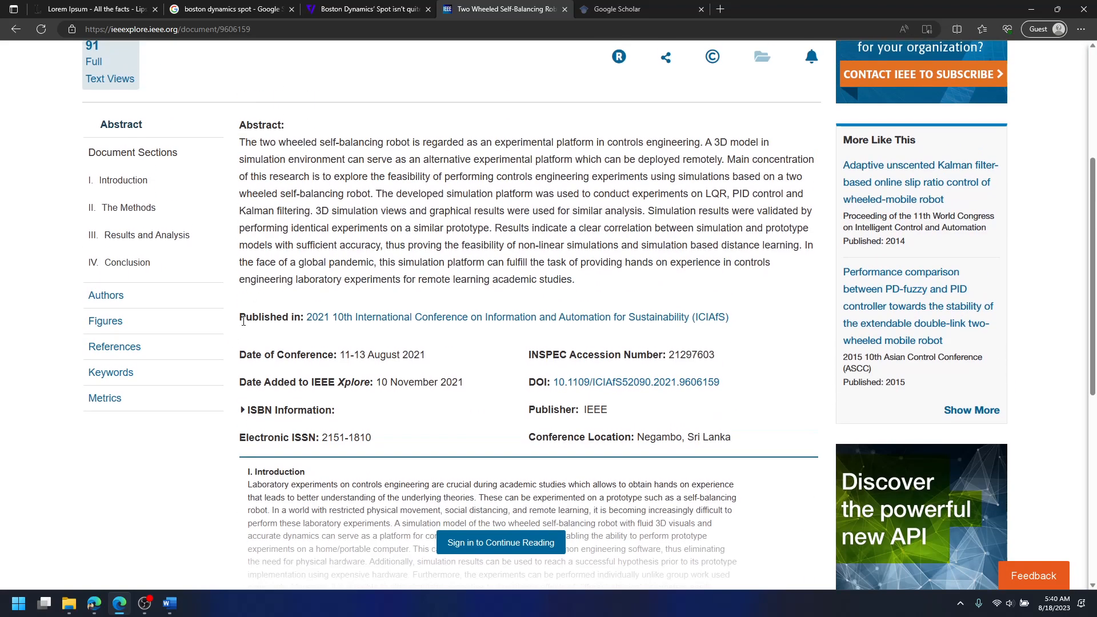
drag(240, 316, 746, 318)
drag(433, 359, 340, 366)
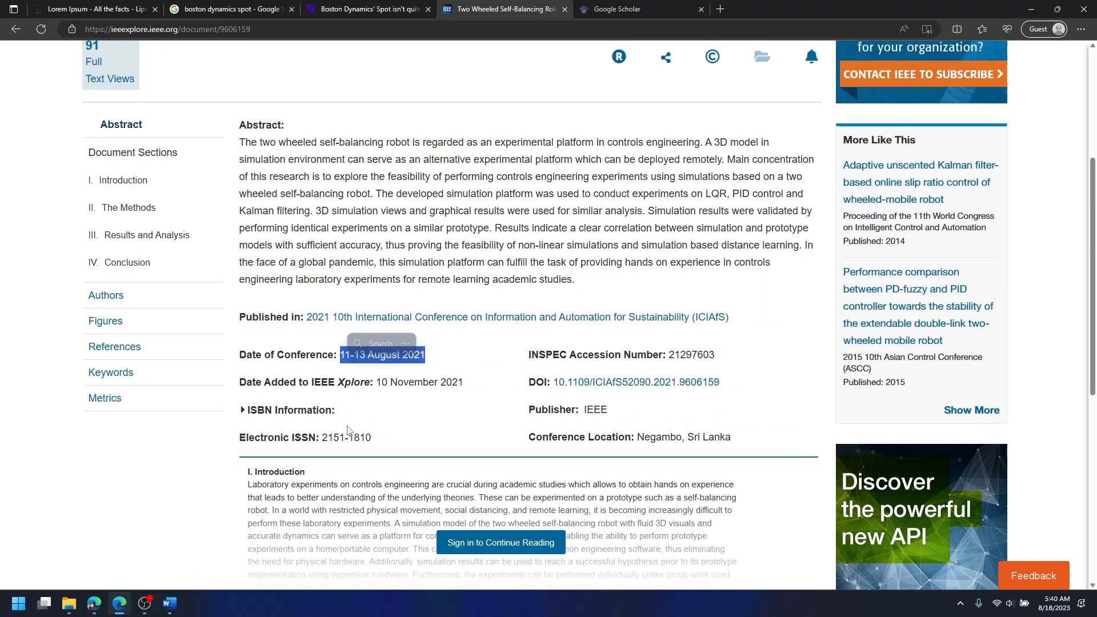
click(346, 417)
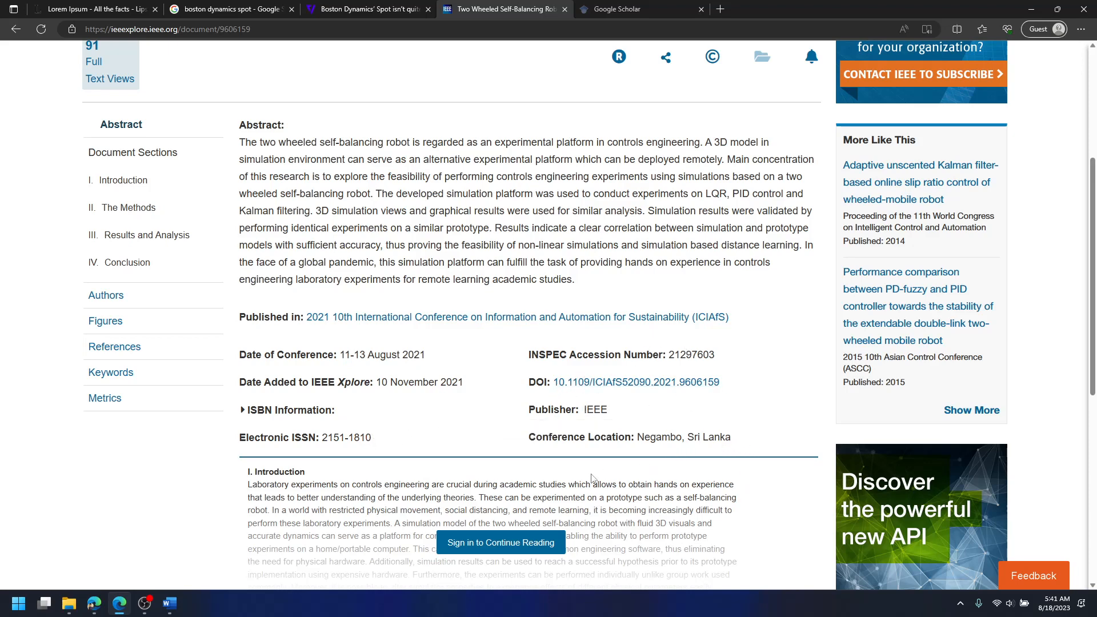
scroll(560, 491, up, 5)
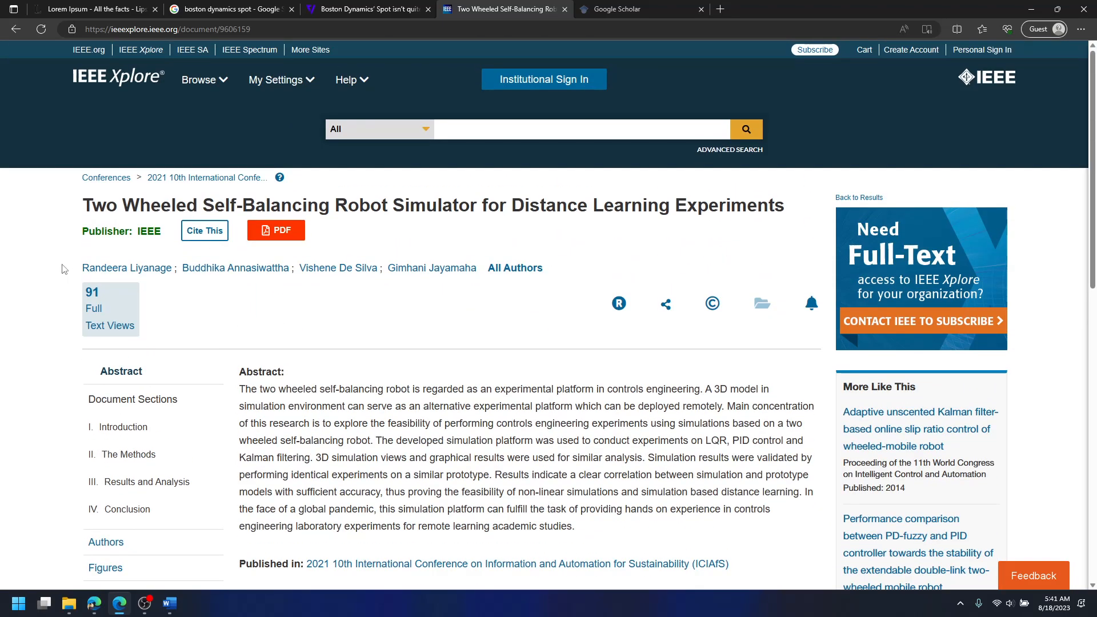
drag(80, 273, 553, 275)
scroll(453, 508, down, 7)
scroll(152, 268, up, 6)
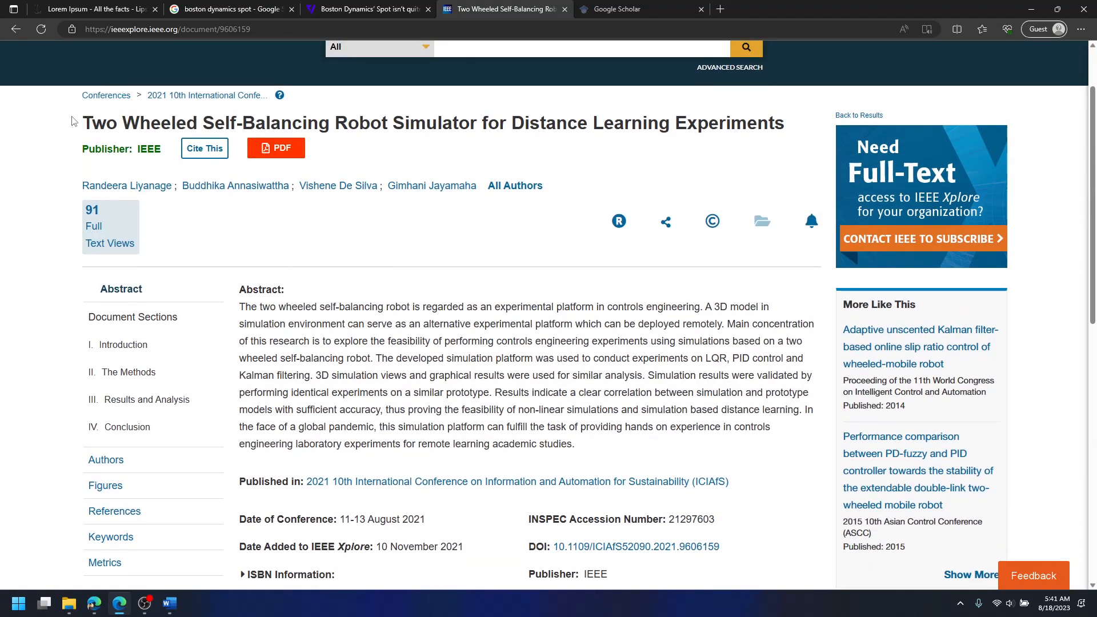
Search Google Scholar for "Two Wheeled Self-Balancing Robot Simulator for Distance Learning Experiments" and expand the abstract of the matching article
drag(81, 123, 784, 114)
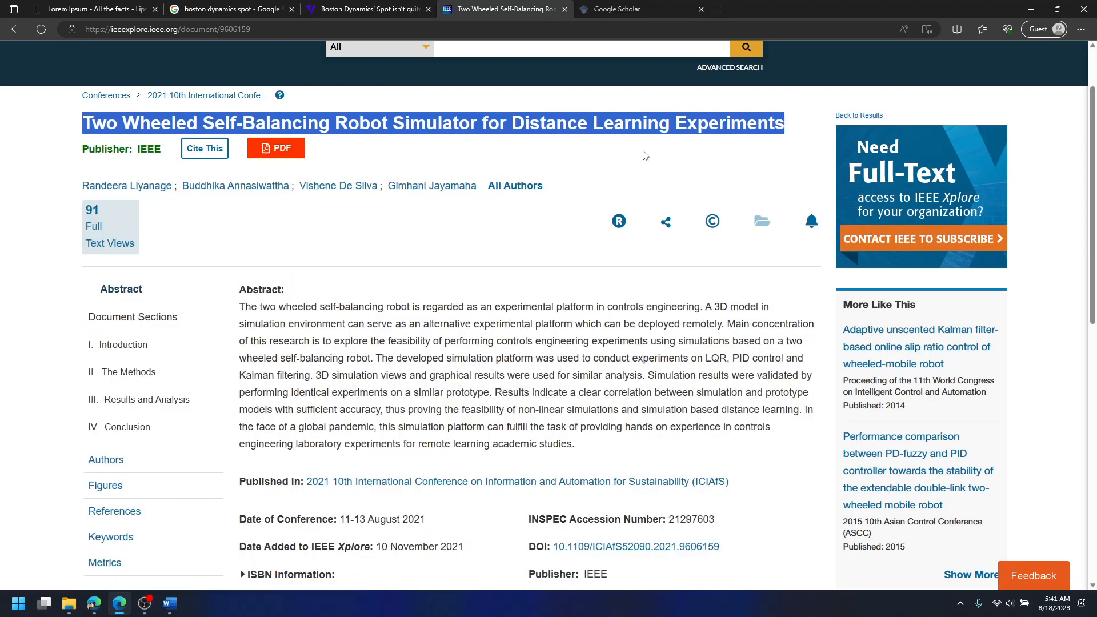
click(628, 8)
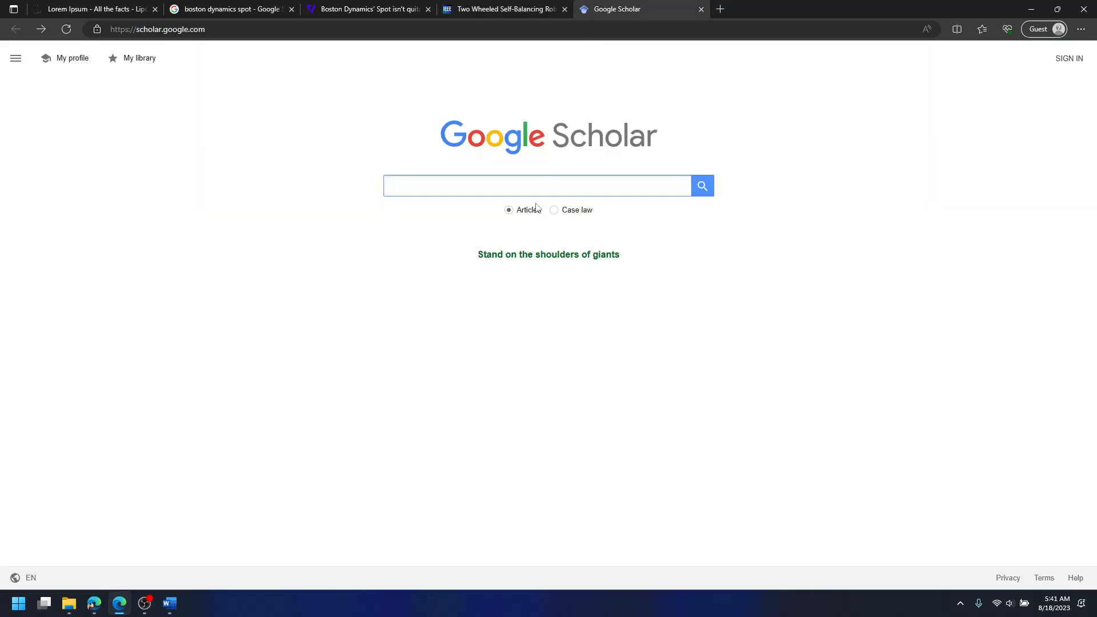
click(391, 189)
key(ctrl+v)
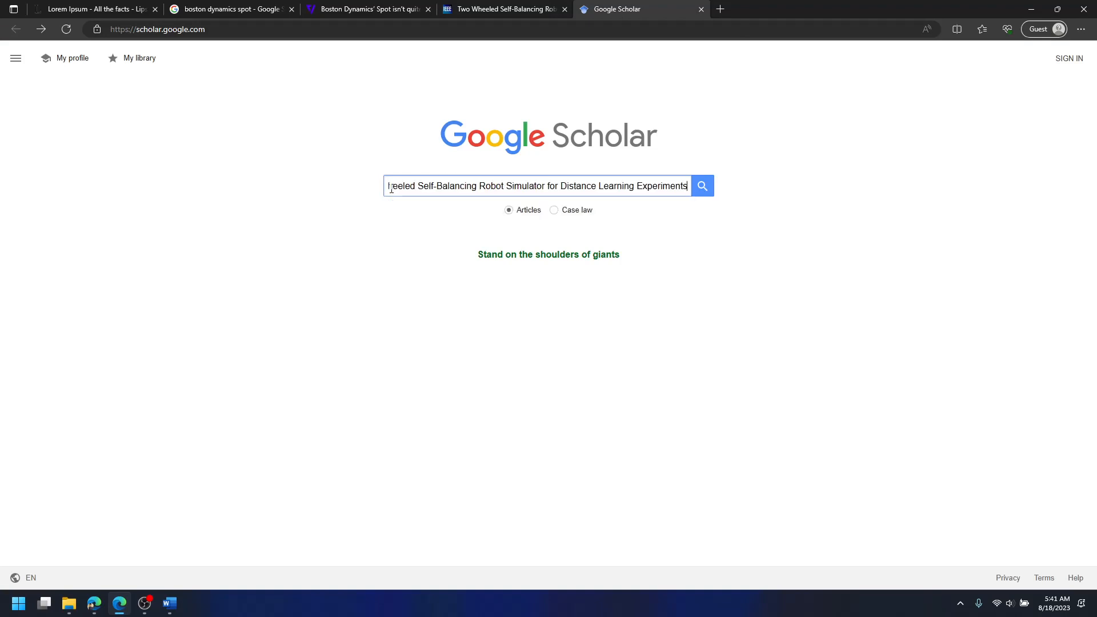
click(703, 188)
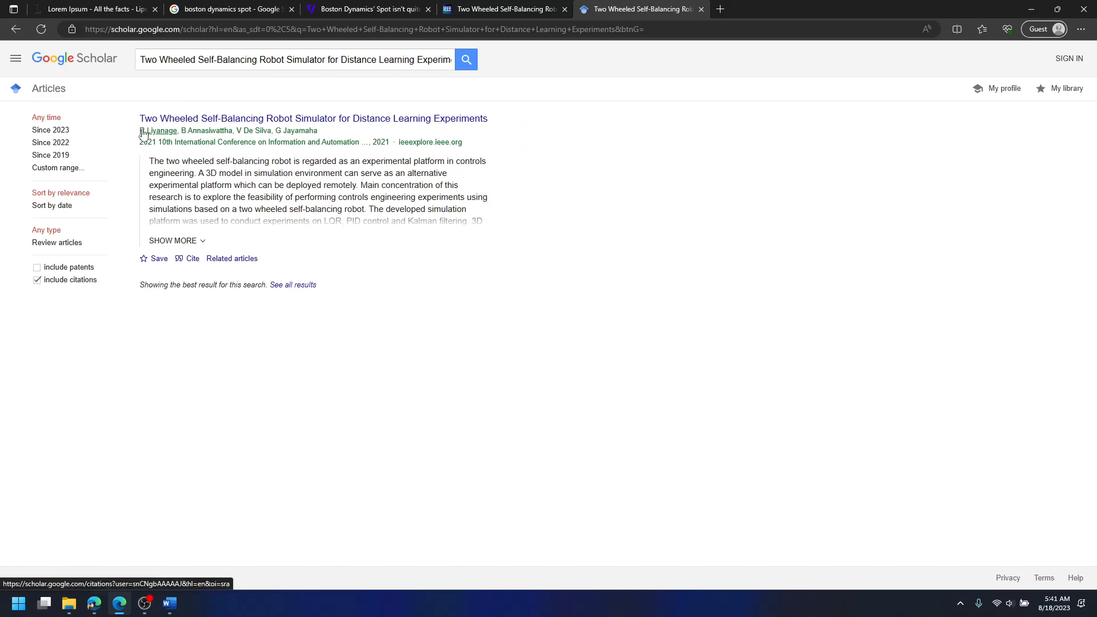
click(192, 242)
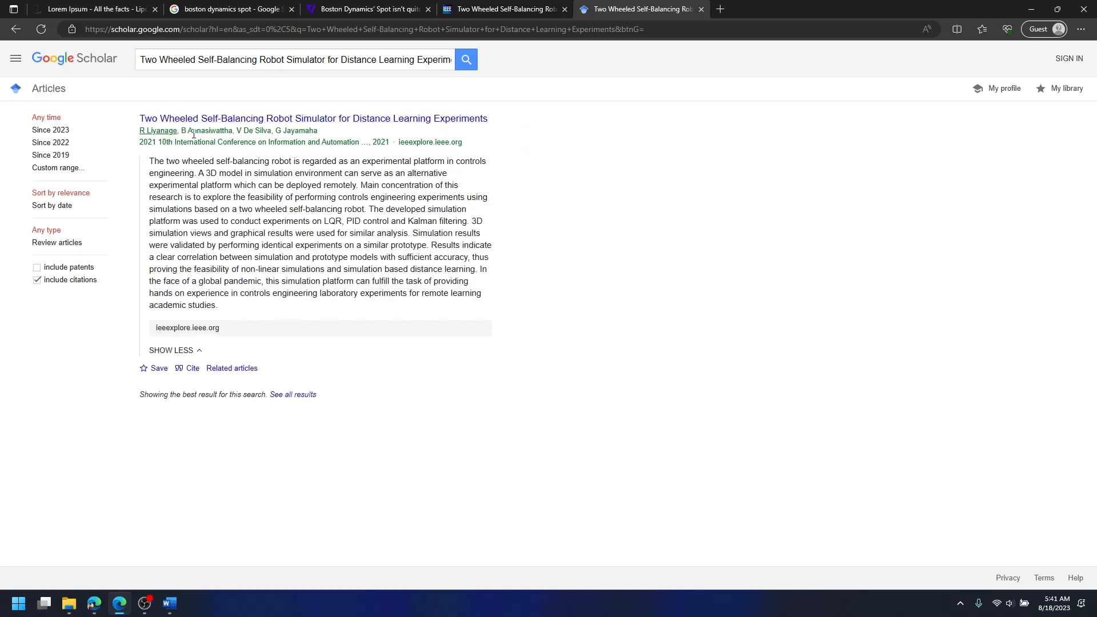
Open the citation formats for the self-balancing robot article and examine the authors and title in the Harvard entry
click(170, 132)
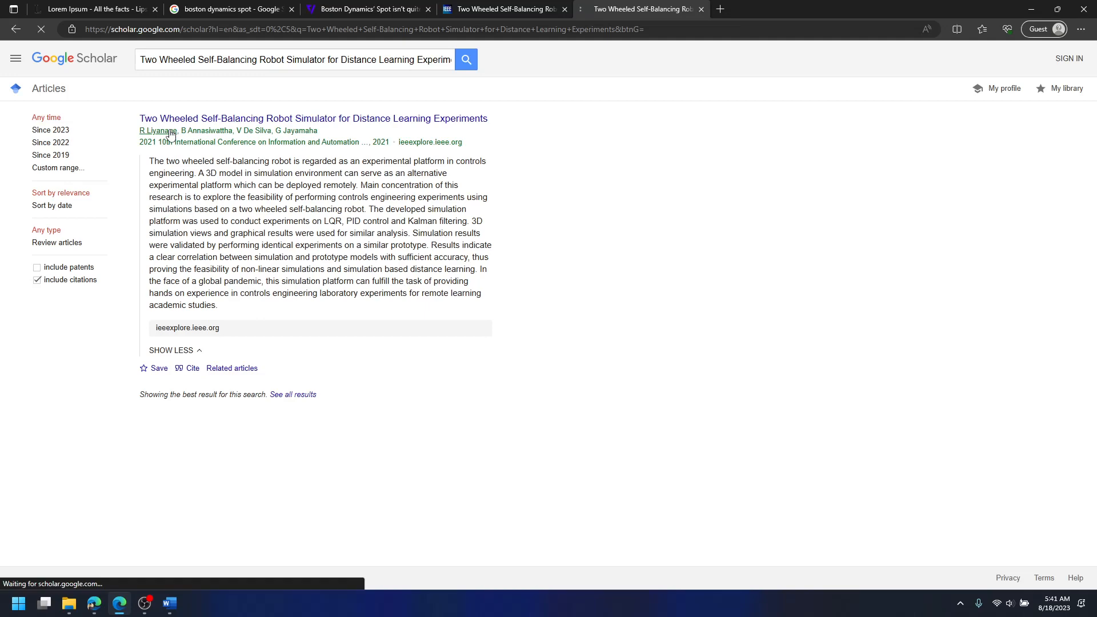
click(15, 29)
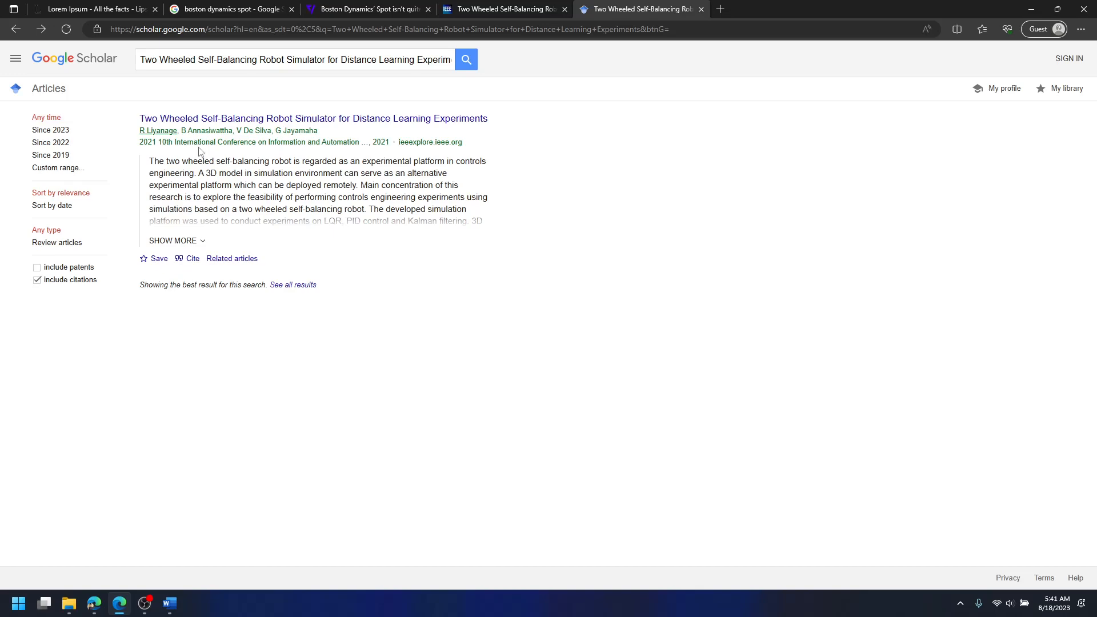
click(181, 261)
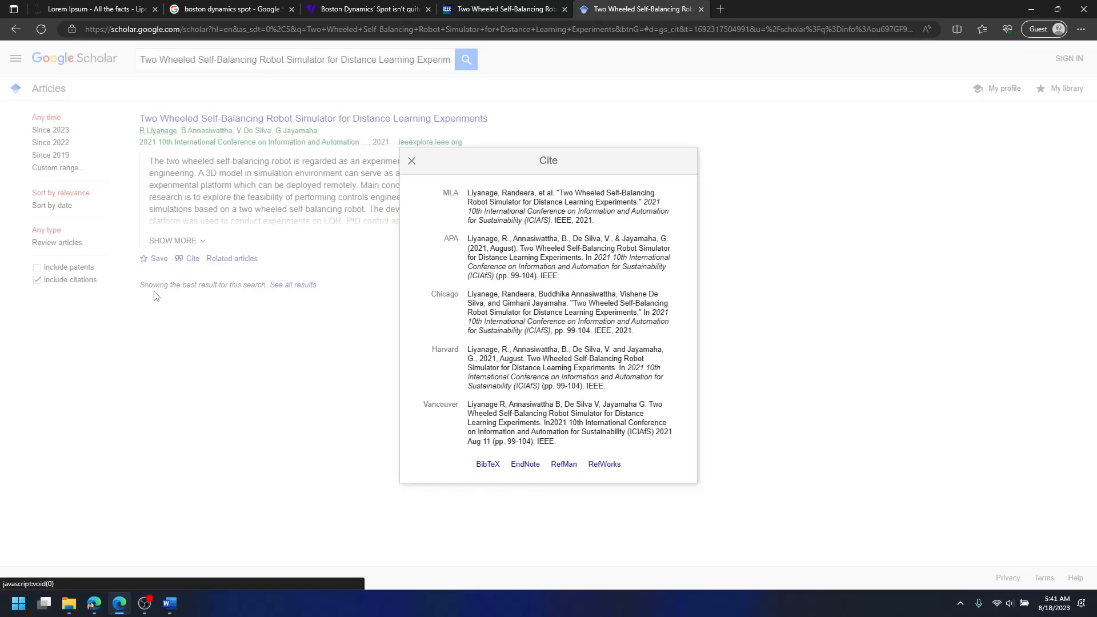
click(477, 348)
click(498, 381)
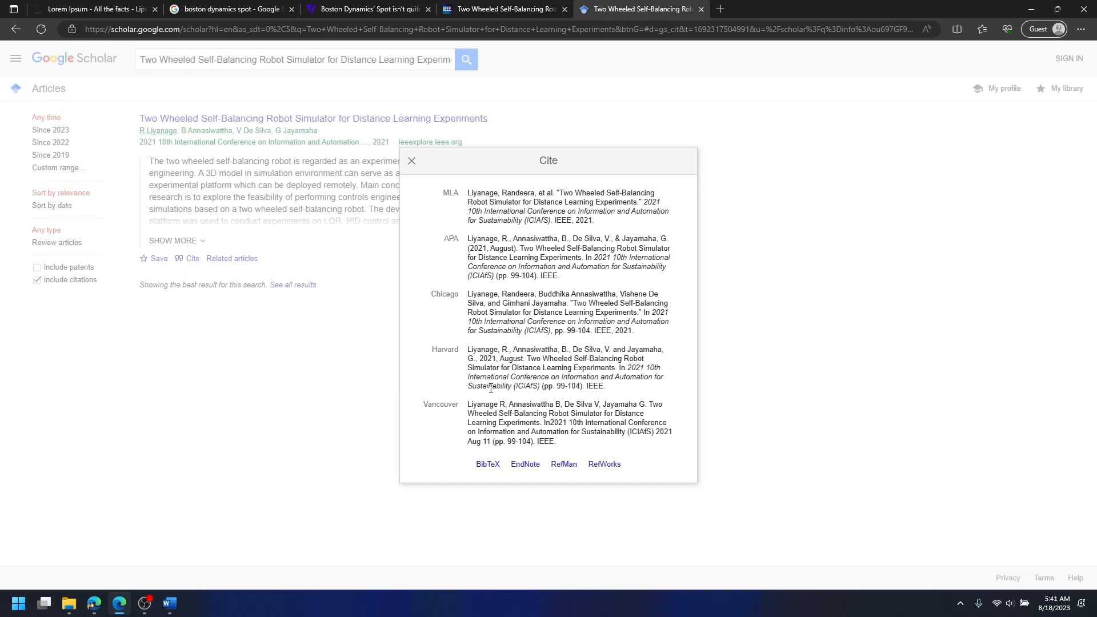
drag(469, 353, 512, 352)
click(534, 361)
drag(528, 359, 612, 368)
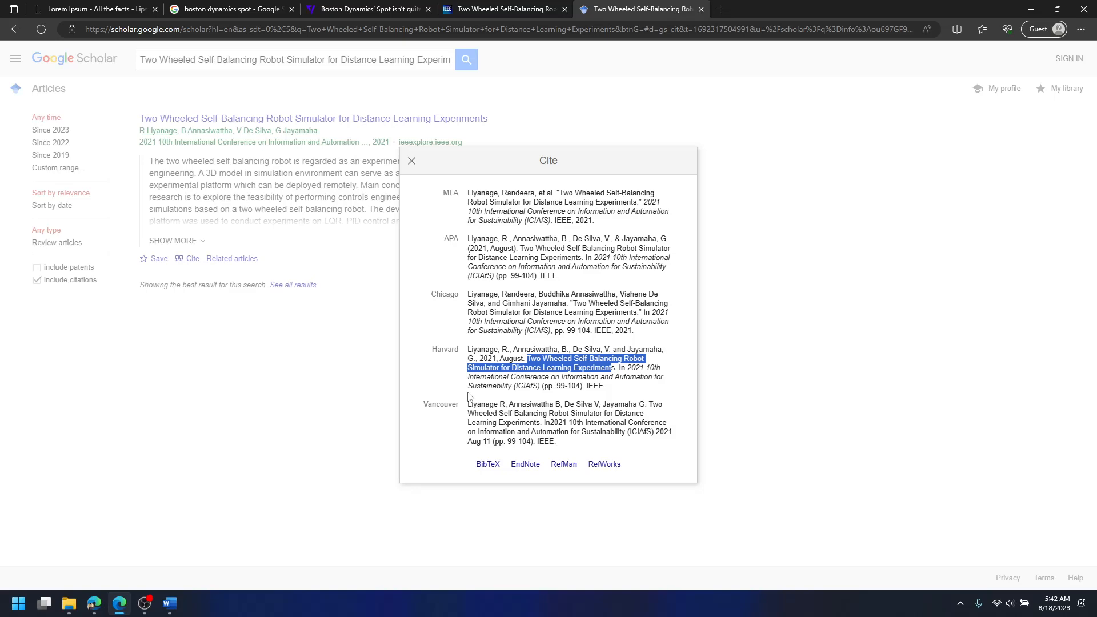
Return to Word and start a new Conference Proceedings citation source before the 3.0 HEADING 3 paragraph, with its author name editor open
click(169, 604)
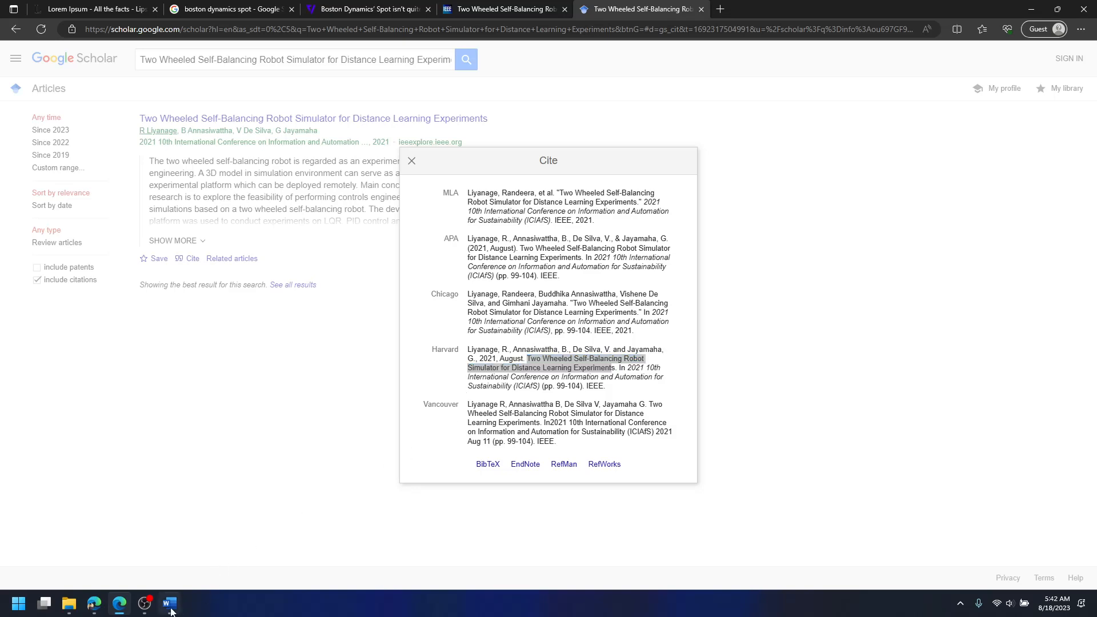
scroll(362, 385, down, 6)
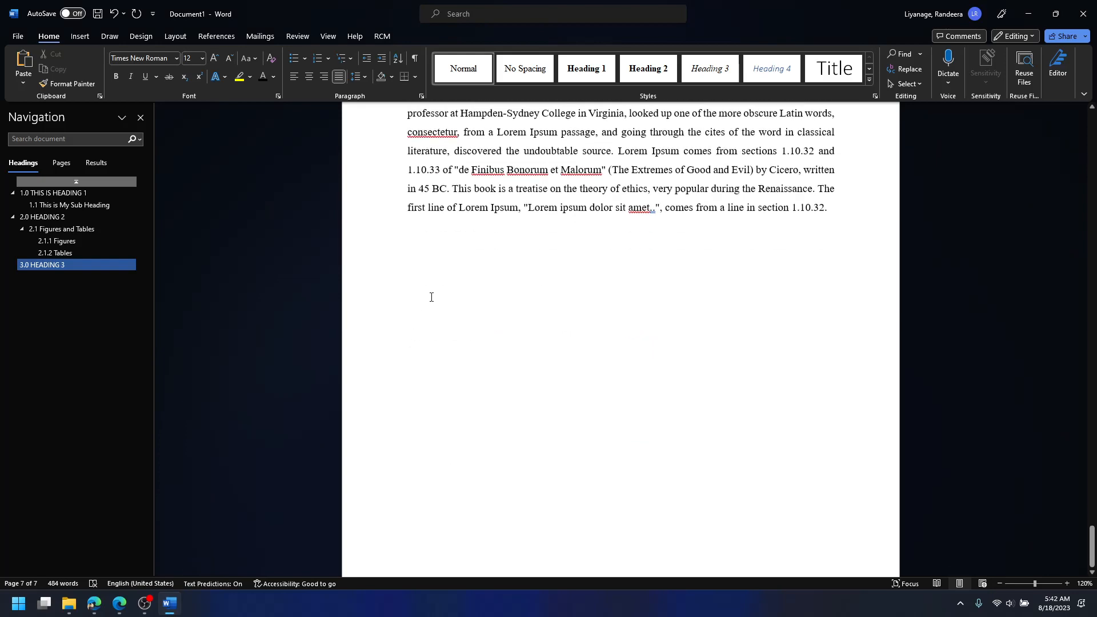
scroll(407, 253, up, 3)
click(407, 253)
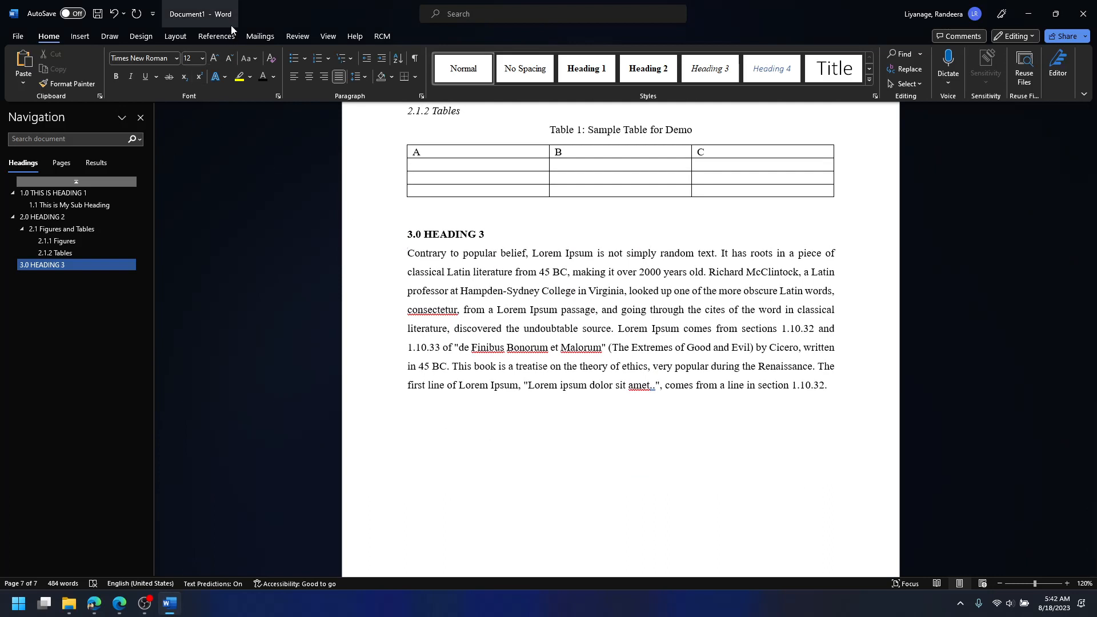
click(220, 39)
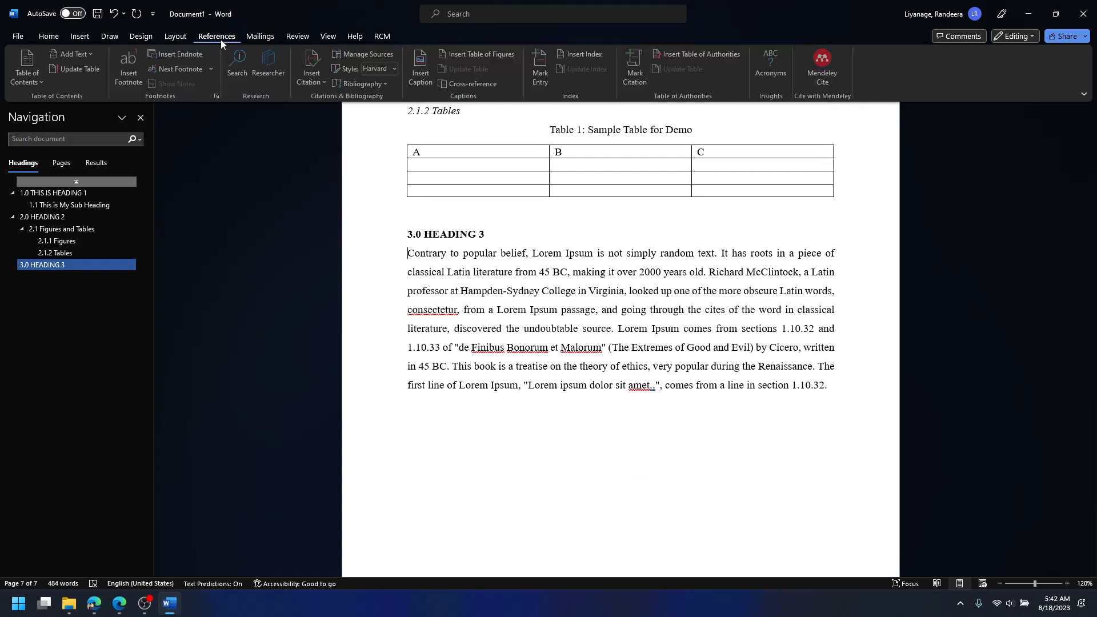
click(311, 77)
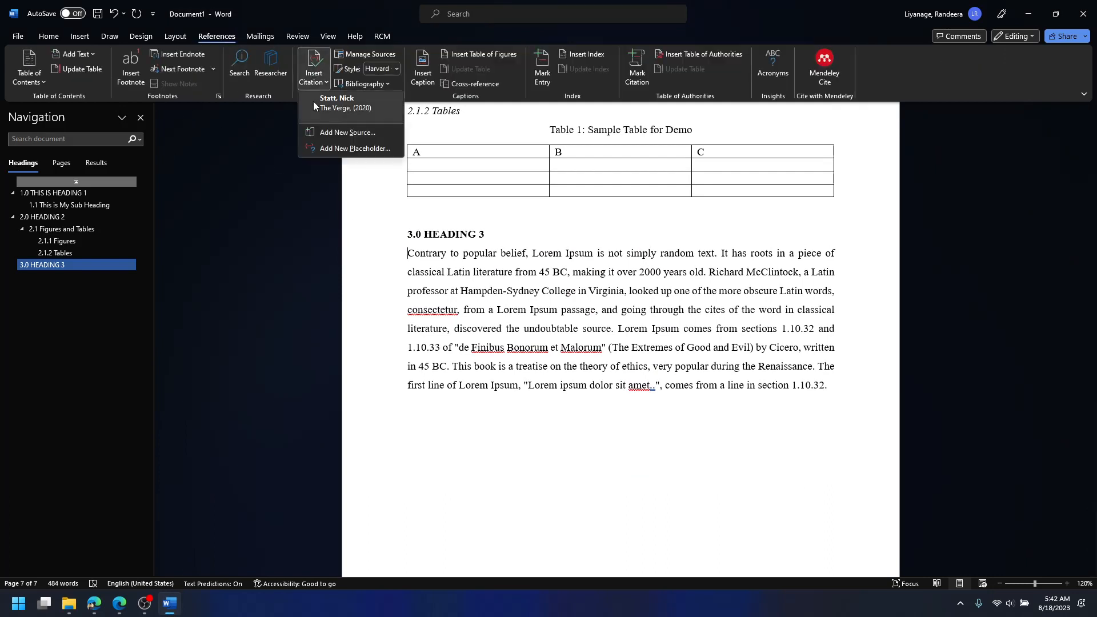
click(336, 137)
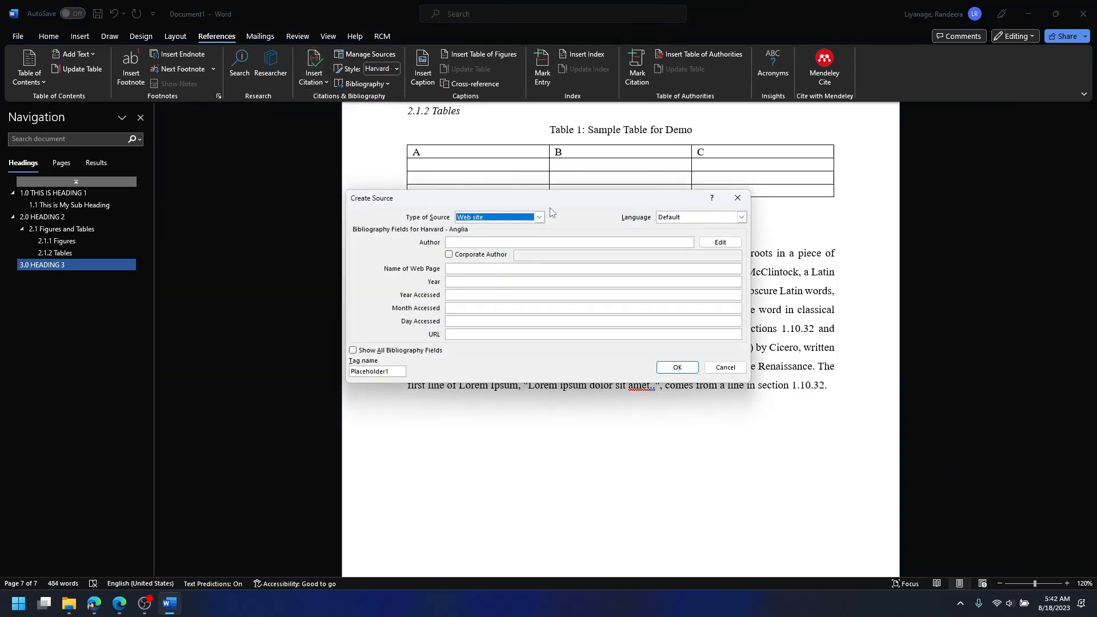
click(538, 217)
scroll(529, 234, down, 2)
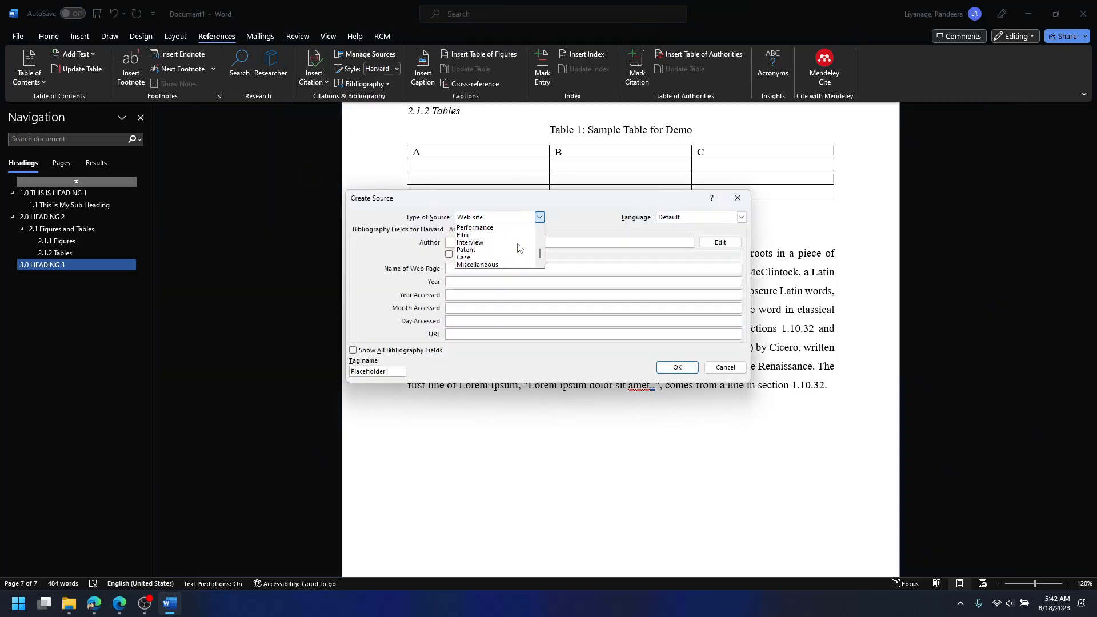
scroll(518, 246, up, 2)
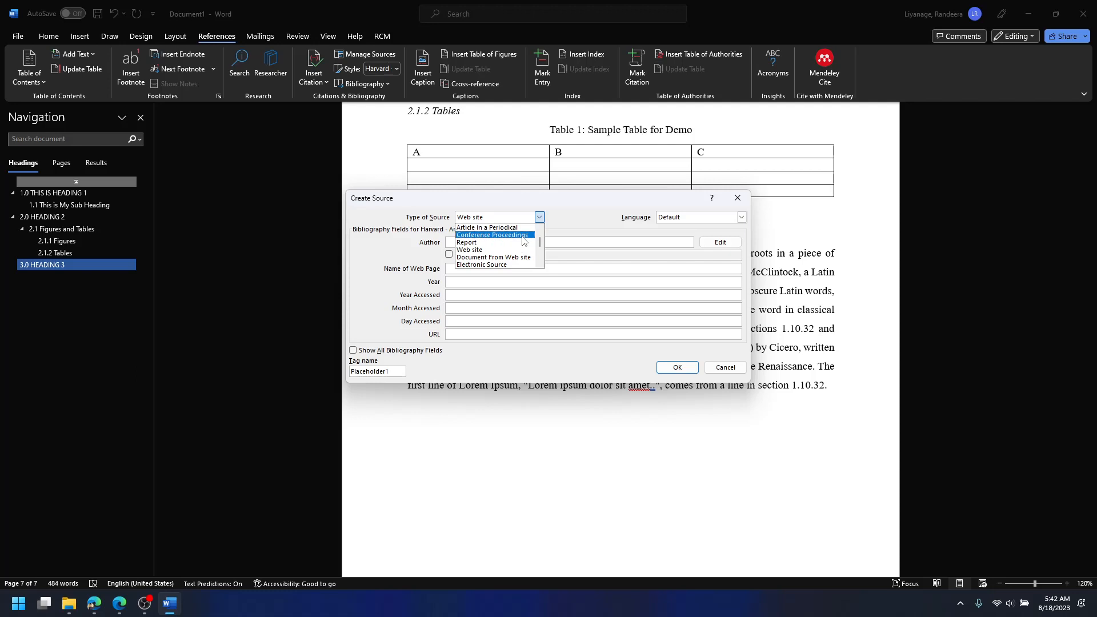
click(523, 241)
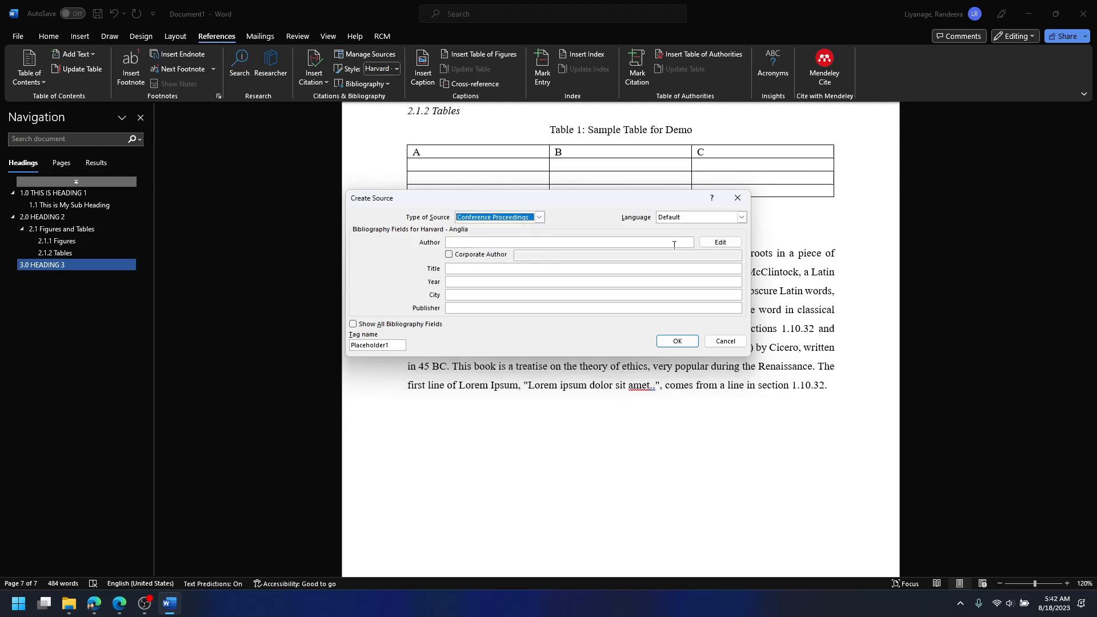
click(709, 244)
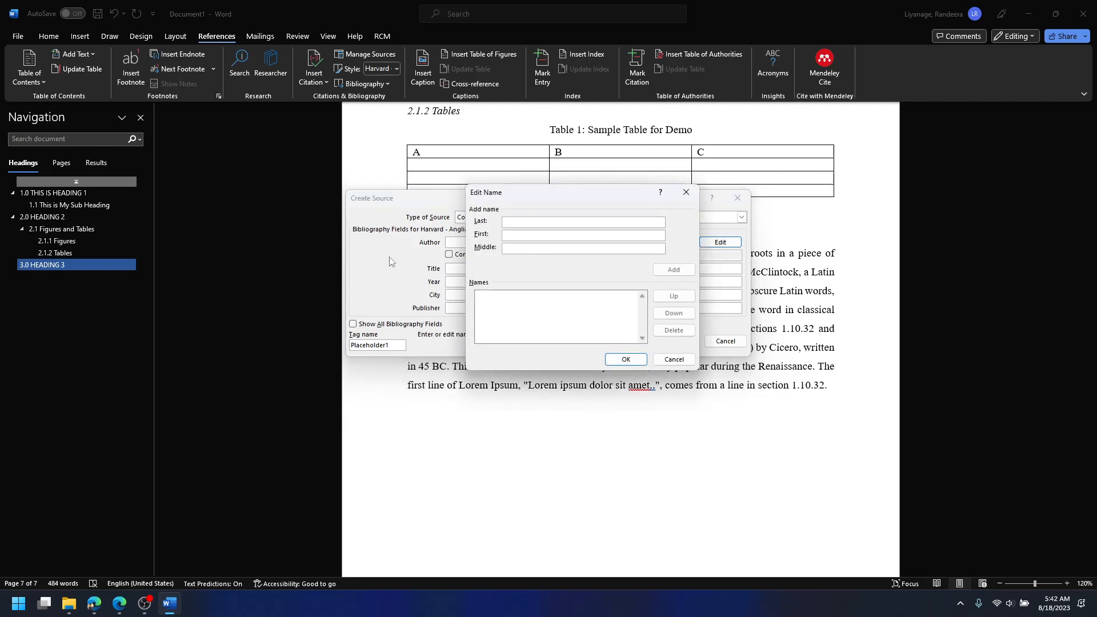
Add the first author from the Scholar Harvard citation, with the initial as last name and the surname as first name
click(119, 603)
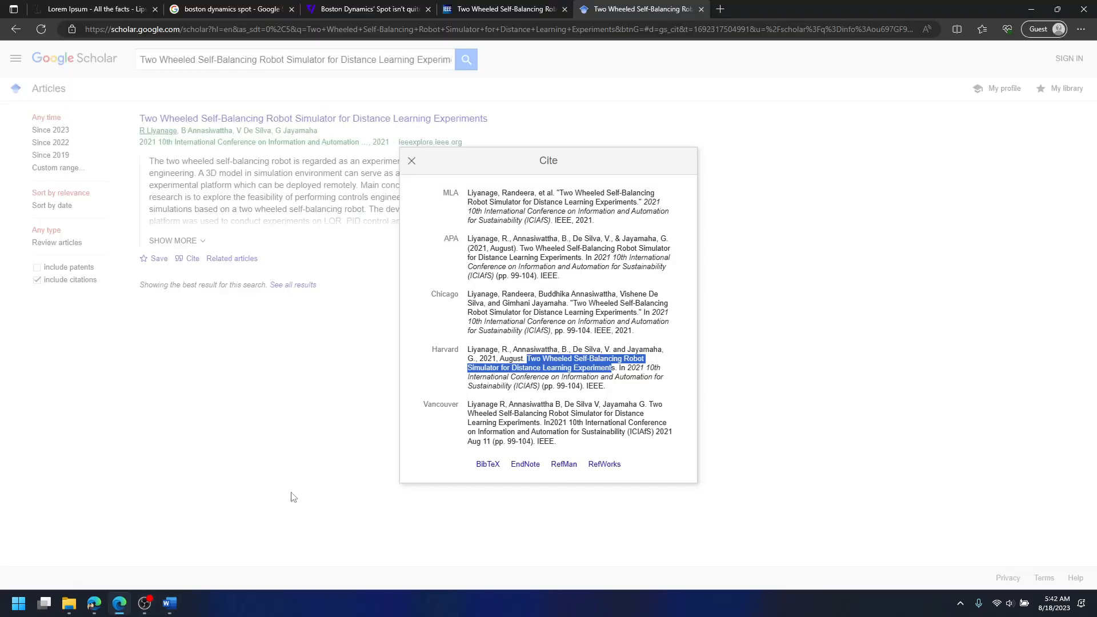
double_click(503, 349)
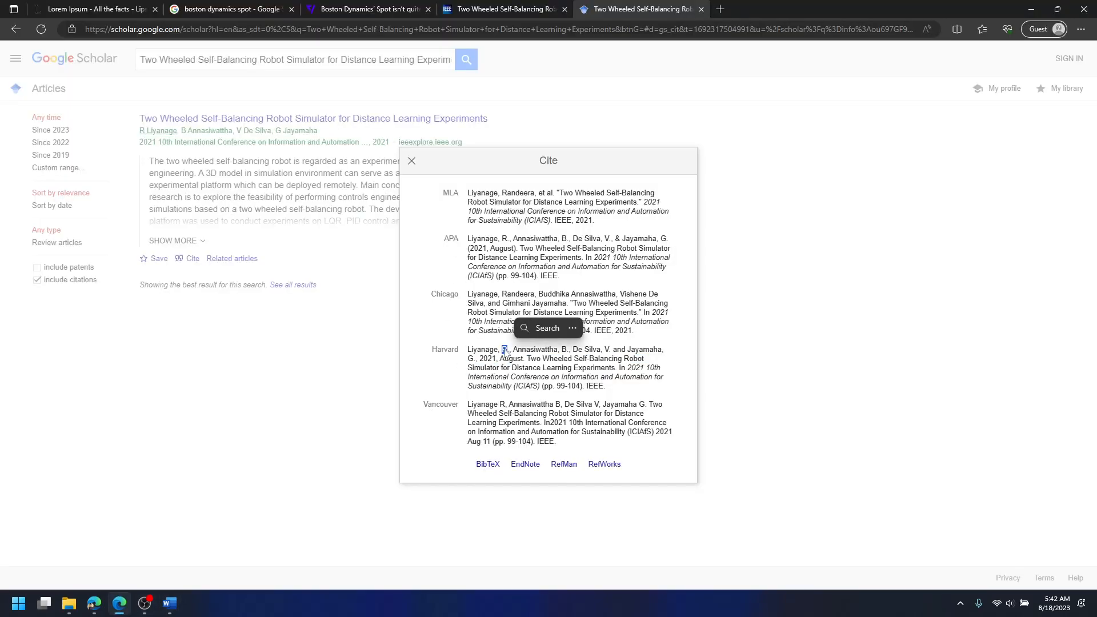
key(ctrl+c)
key(alt+Tab)
key(ctrl+v)
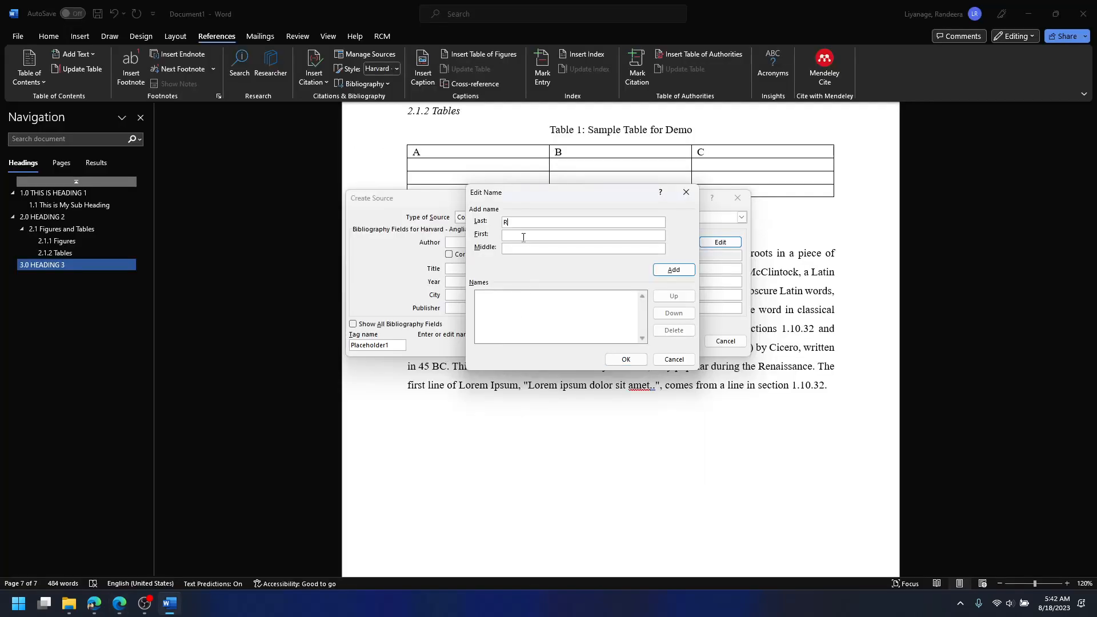
key(alt+Tab)
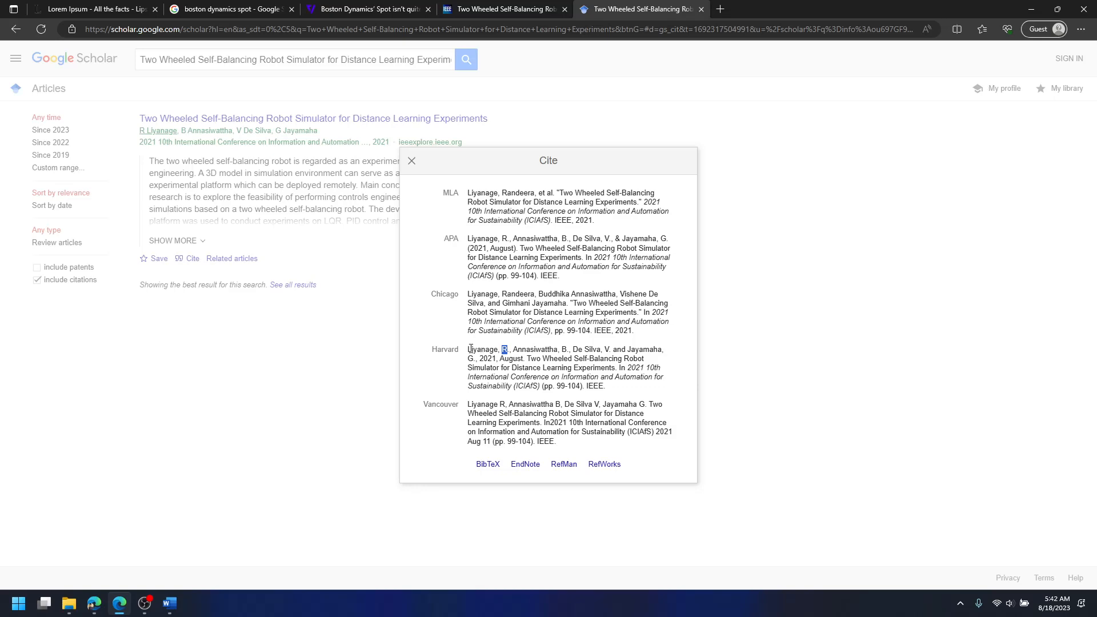
double_click(470, 349)
key(ctrl+c)
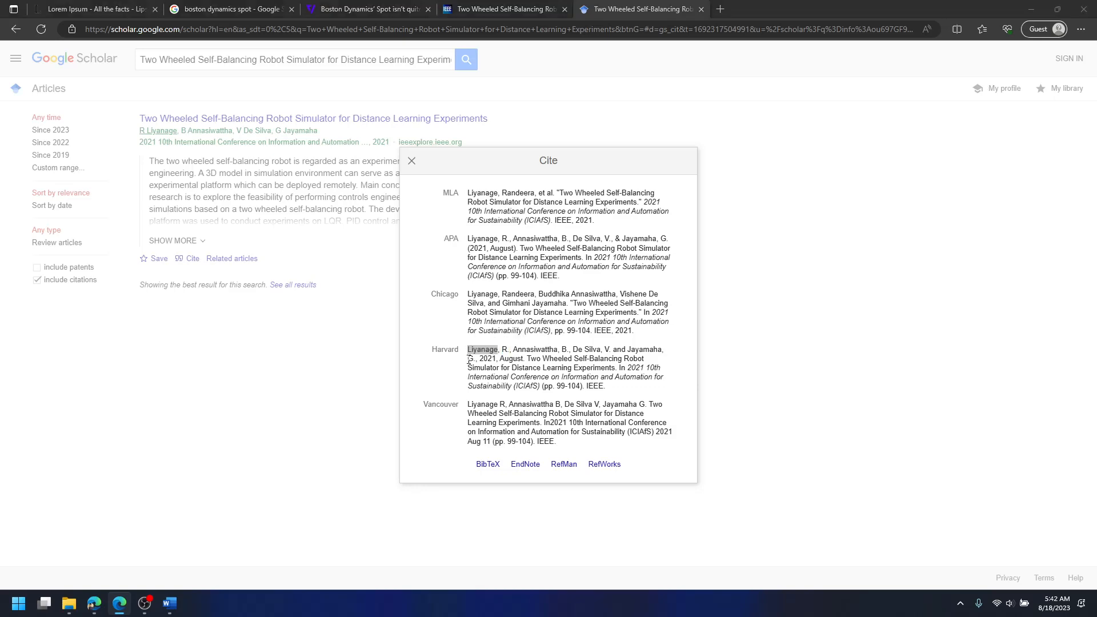
key(alt+Tab)
key(ctrl+v)
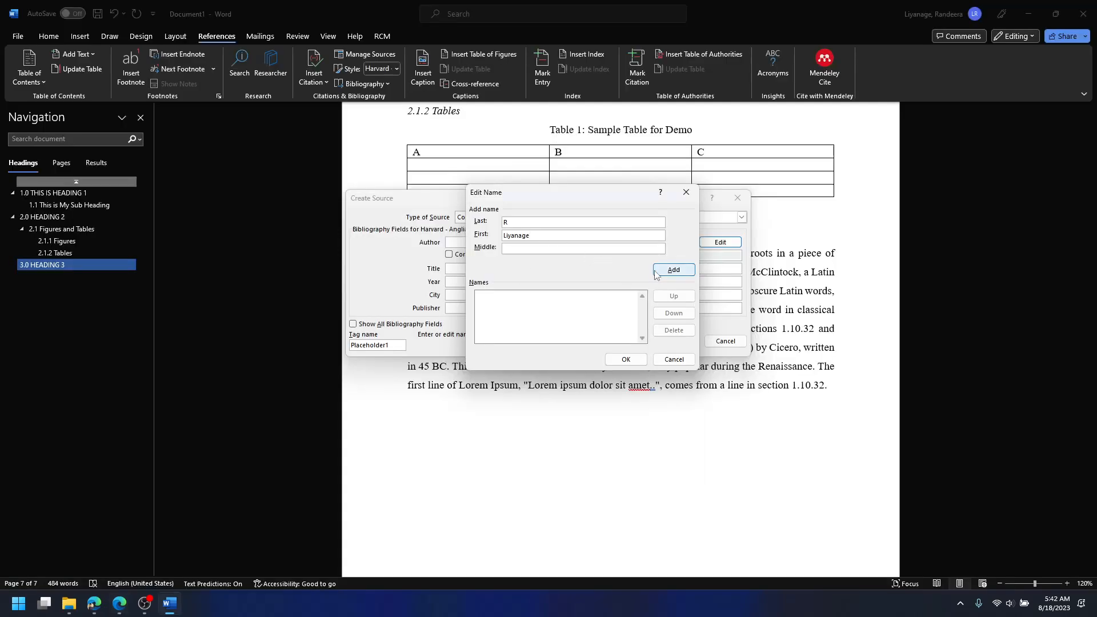
click(674, 269)
Add the second author from the Harvard citation, with the initial as last name and the surname as first name
key(alt+Tab)
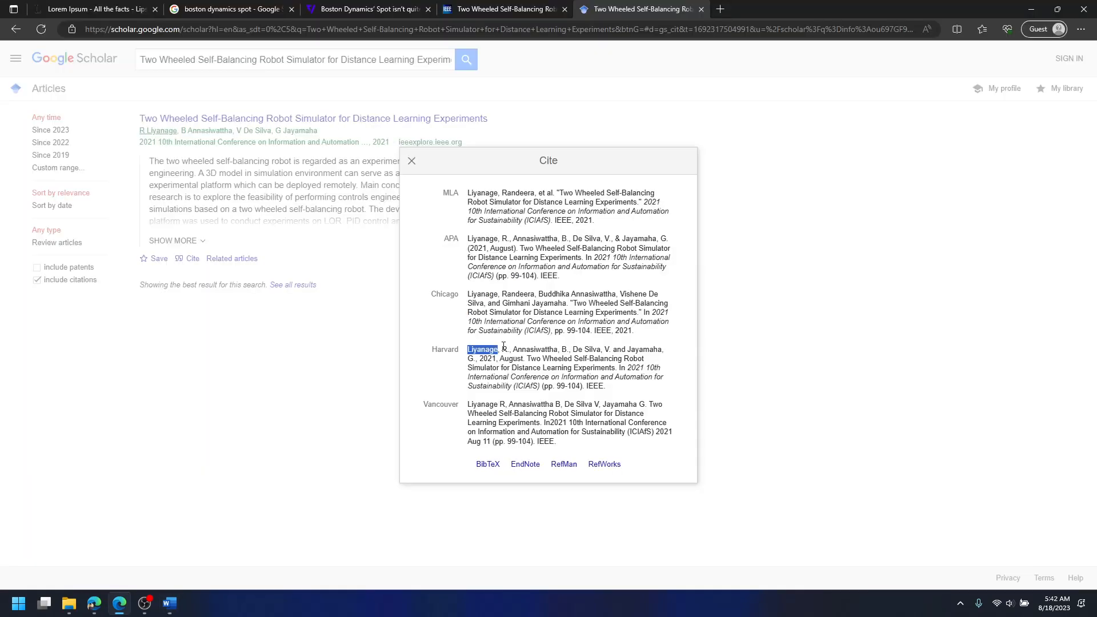
double_click(566, 349)
key(ctrl+c)
key(alt+Tab)
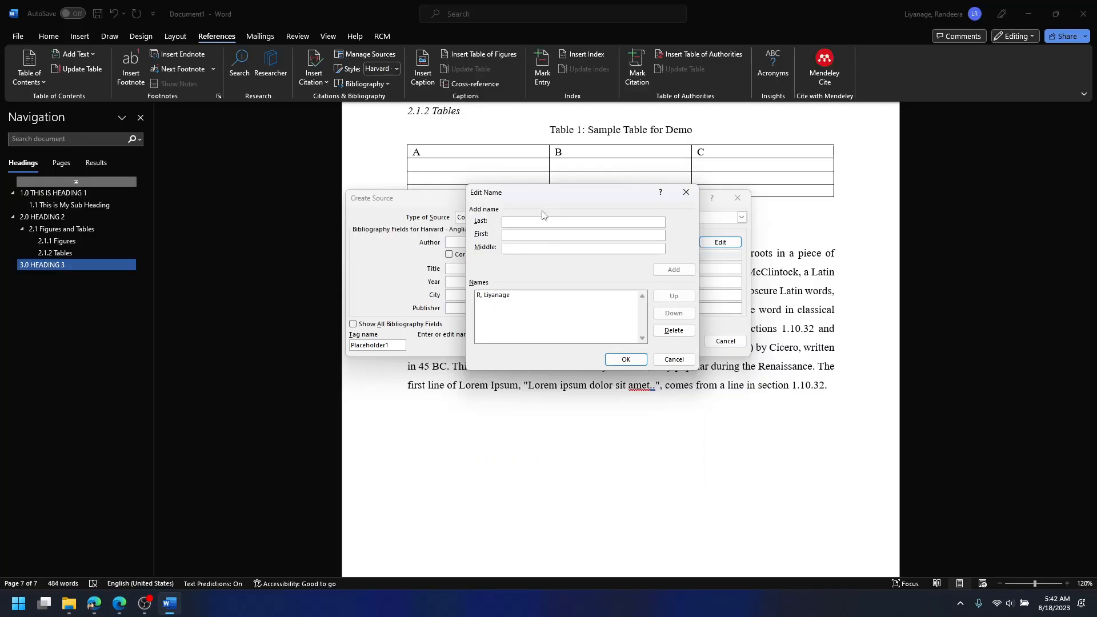
key(ctrl+v)
key(alt+Tab)
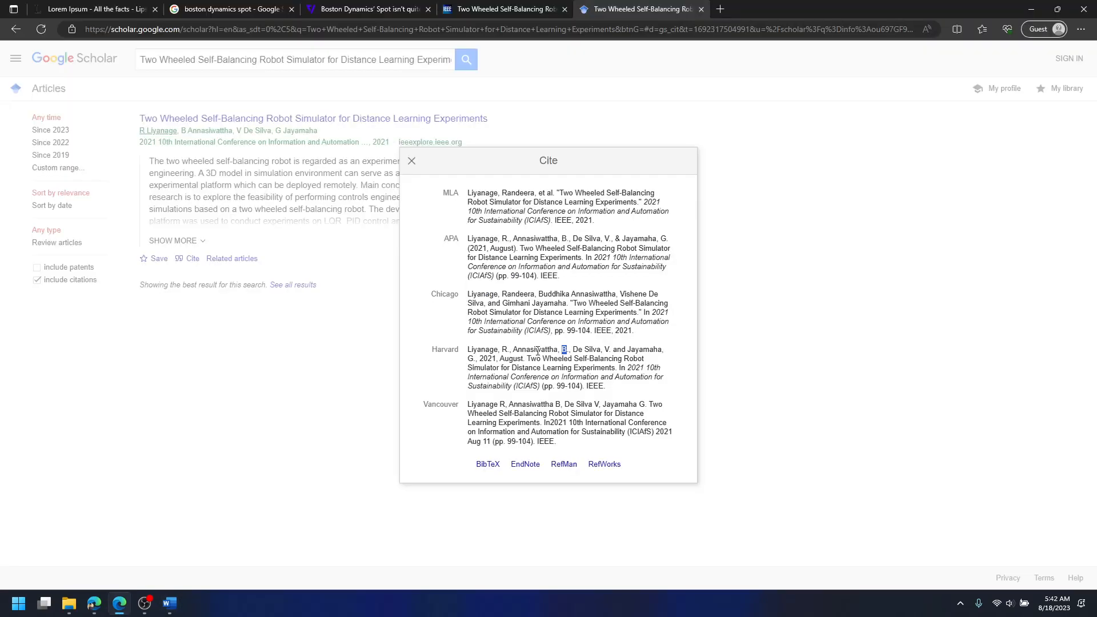
double_click(537, 349)
key(ctrl+c)
key(alt+Tab)
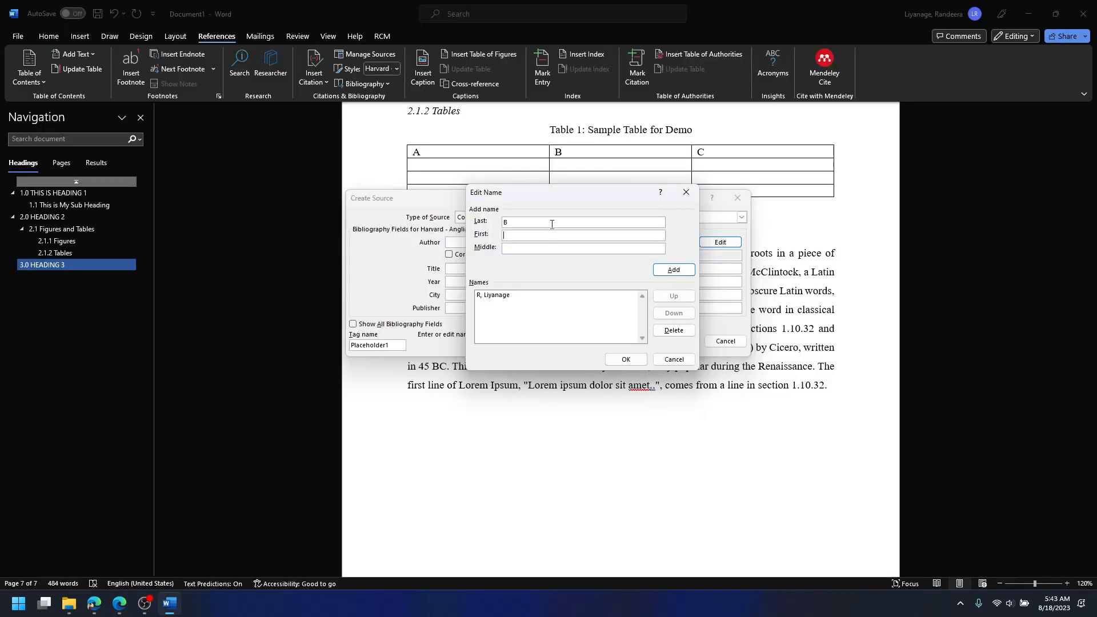
key(Tab)
key(ctrl+v)
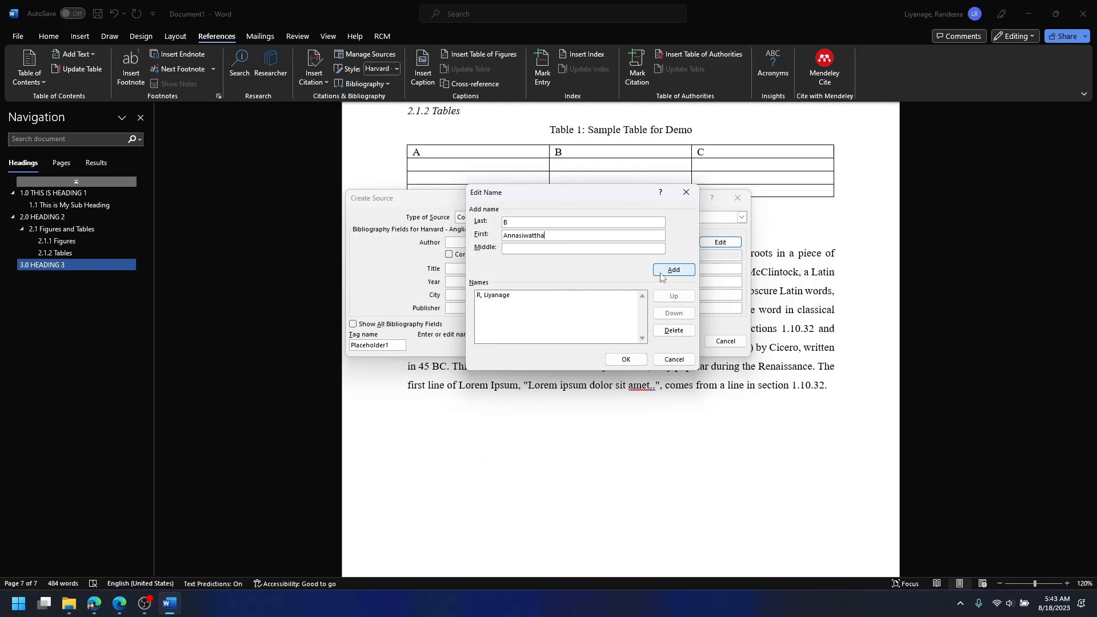
click(546, 297)
key(Return)
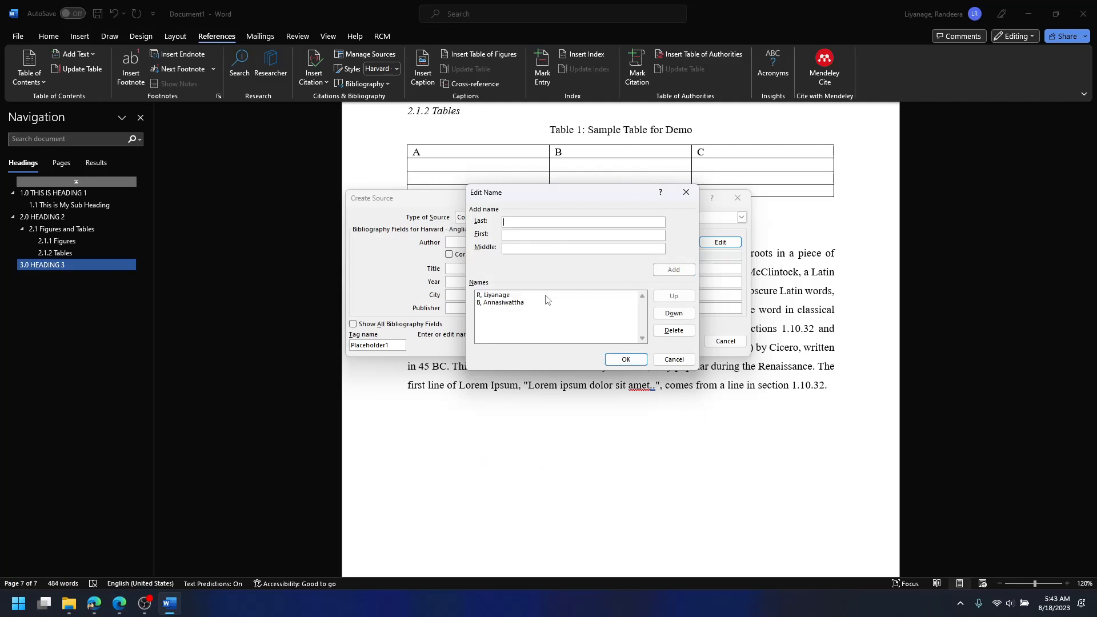
Delete both author entries from the source's list of names
click(529, 304)
click(664, 334)
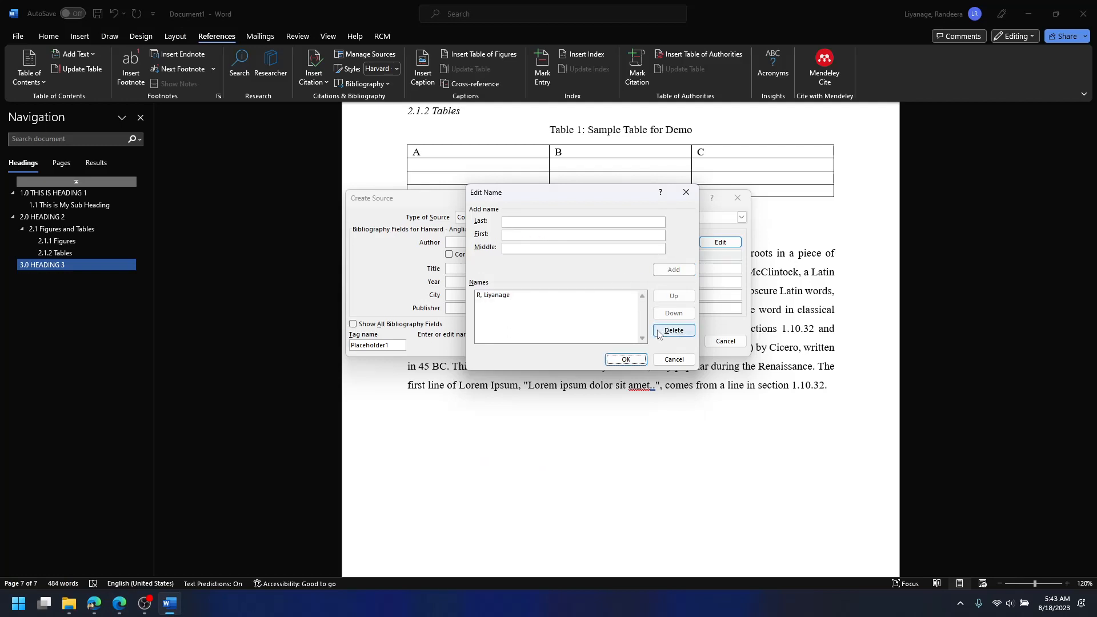
click(587, 297)
click(674, 331)
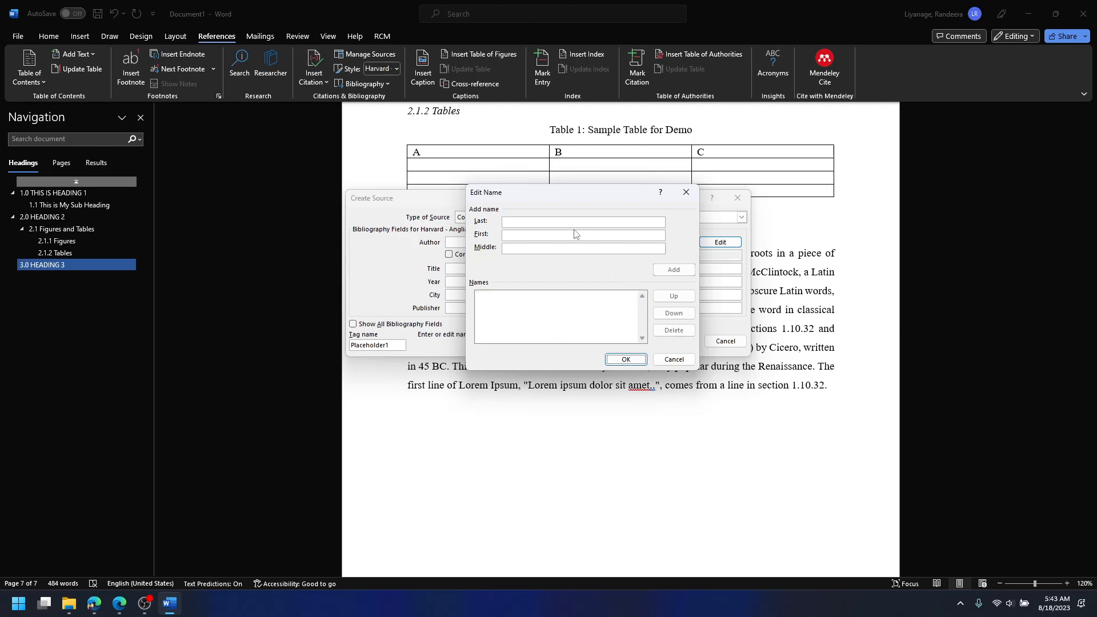
Add the second cited author to the source, with the copied surname as last name and the initial as first name
click(569, 222)
key(ctrl+v)
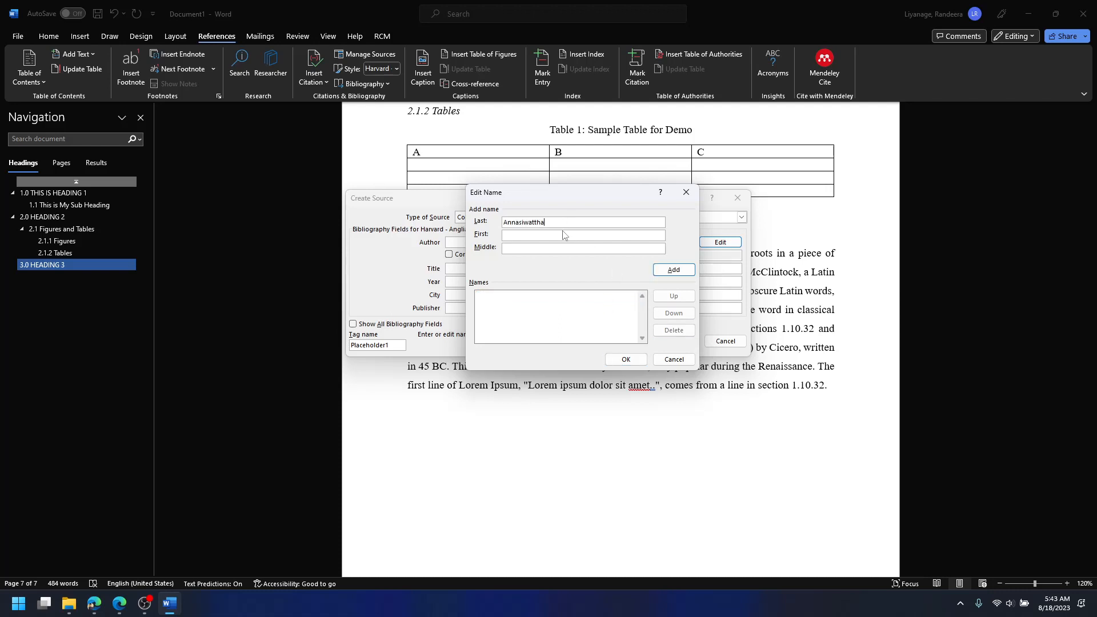
click(559, 238)
text(B)
click(673, 269)
Copy the first cited author's surname from the Harvard entry and add that author as last name plus first initial
key(alt+Tab)
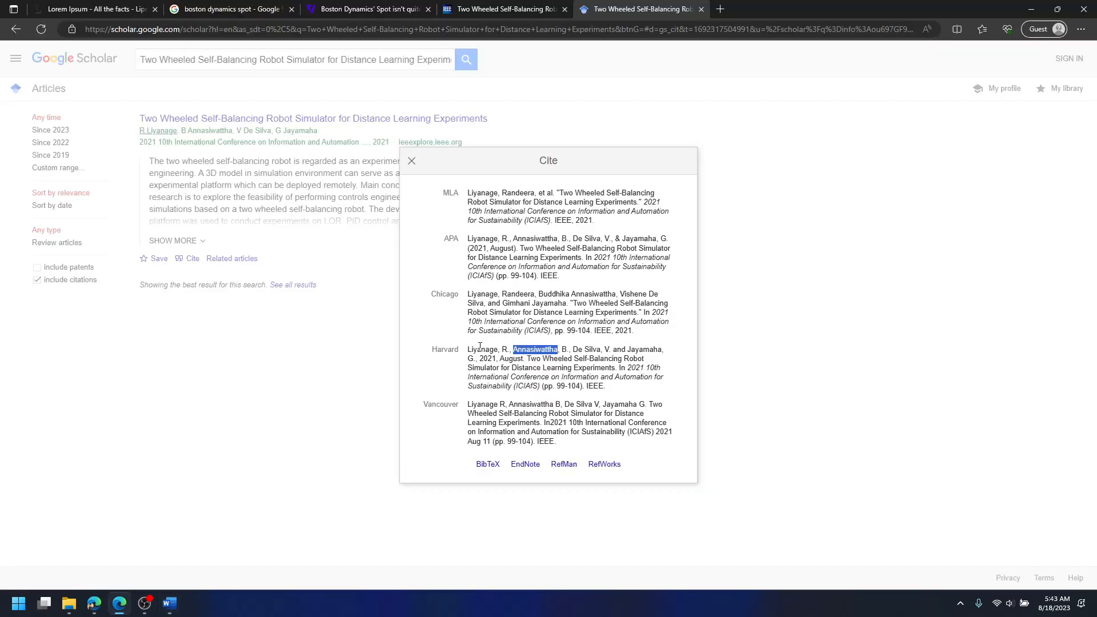
double_click(479, 349)
key(ctrl+c)
key(alt+Tab)
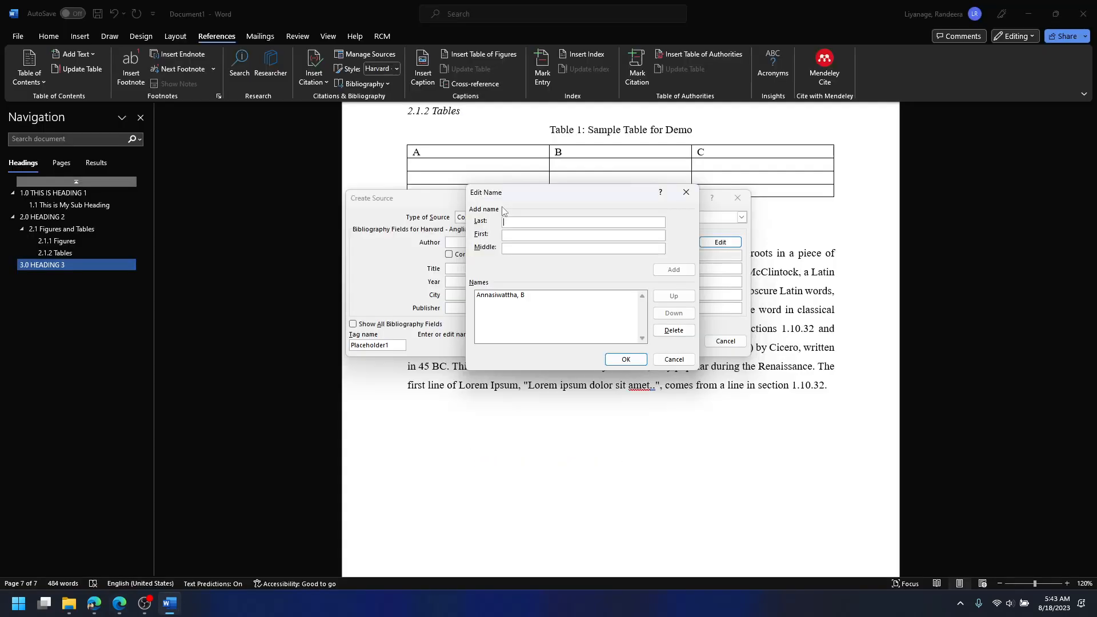
key(ctrl+v)
click(528, 238)
text(R)
click(673, 269)
Add the last cited author from the Harvard entry as surname plus first initial, and apply the author list to the source
key(alt+Tab)
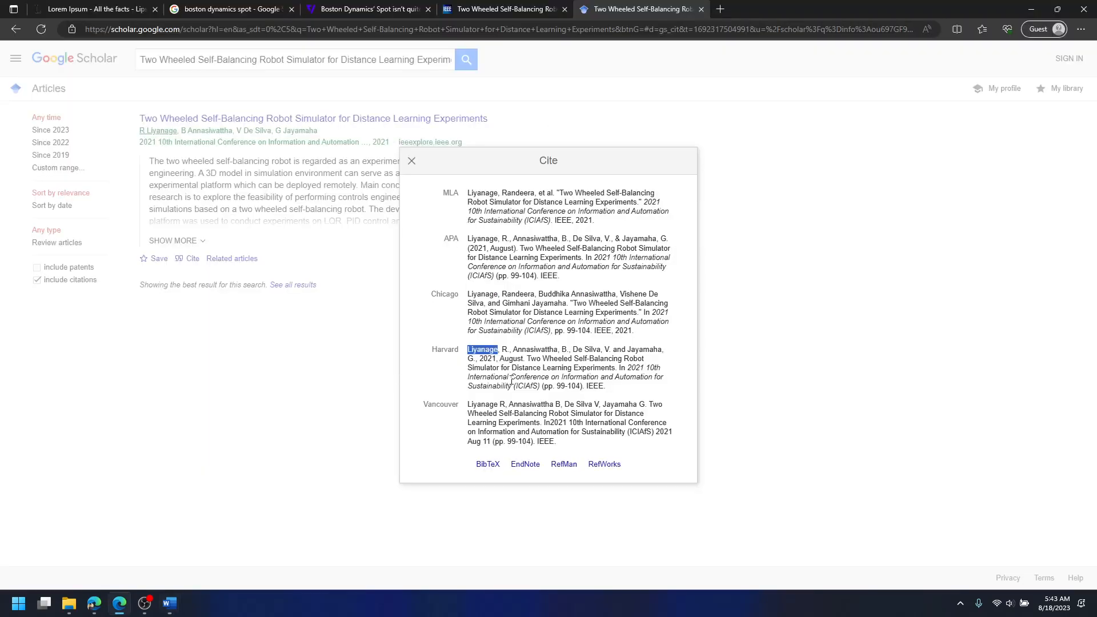
double_click(634, 349)
key(ctrl+c)
key(alt+Tab)
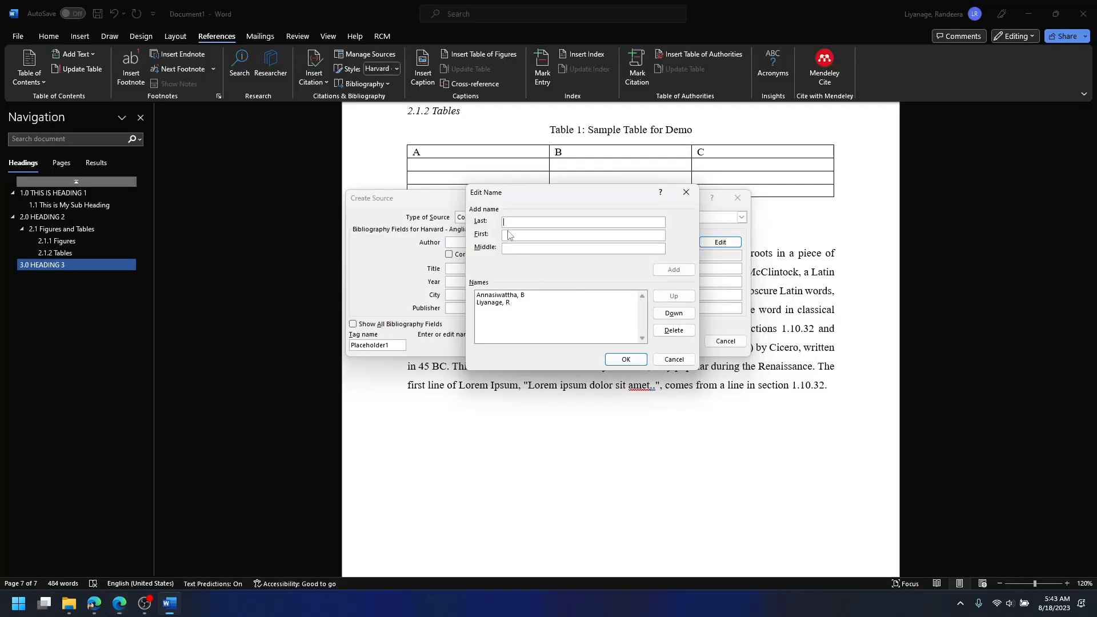
key(ctrl+v)
click(521, 234)
text(G)
click(658, 272)
click(610, 361)
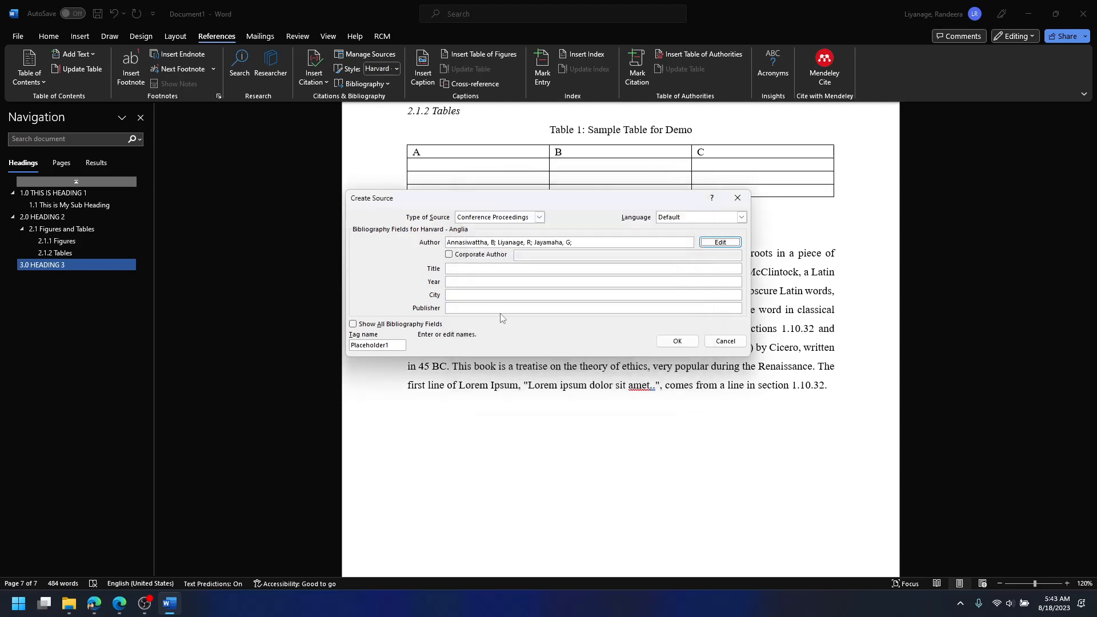
Copy the paper's title from the Harvard entry on Google Scholar into the source's title
click(460, 269)
key(alt+Tab)
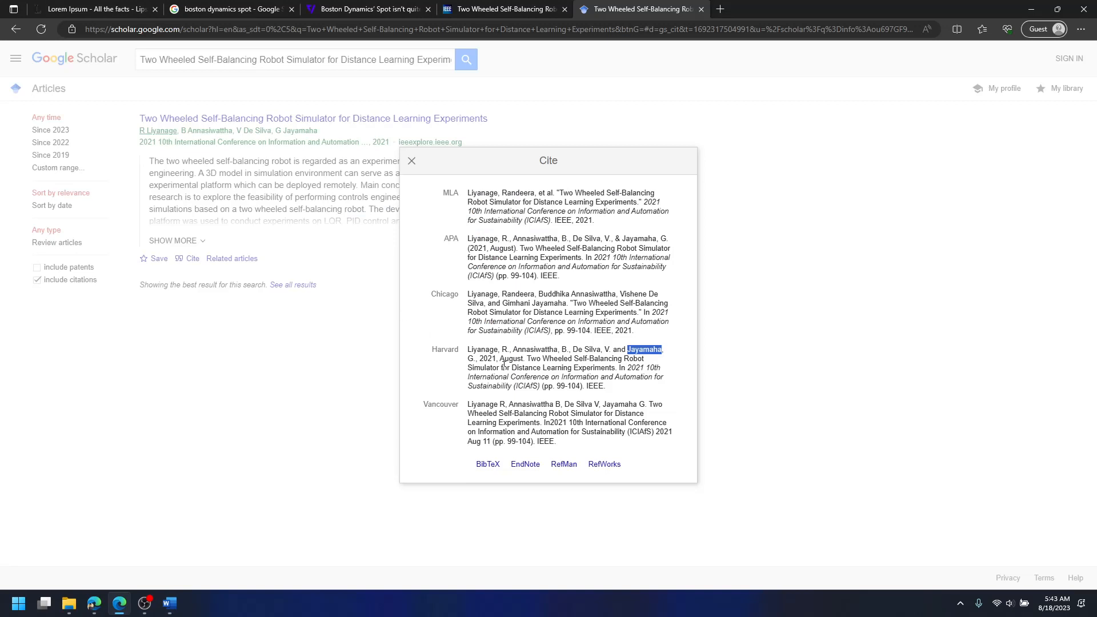
drag(526, 359, 616, 367)
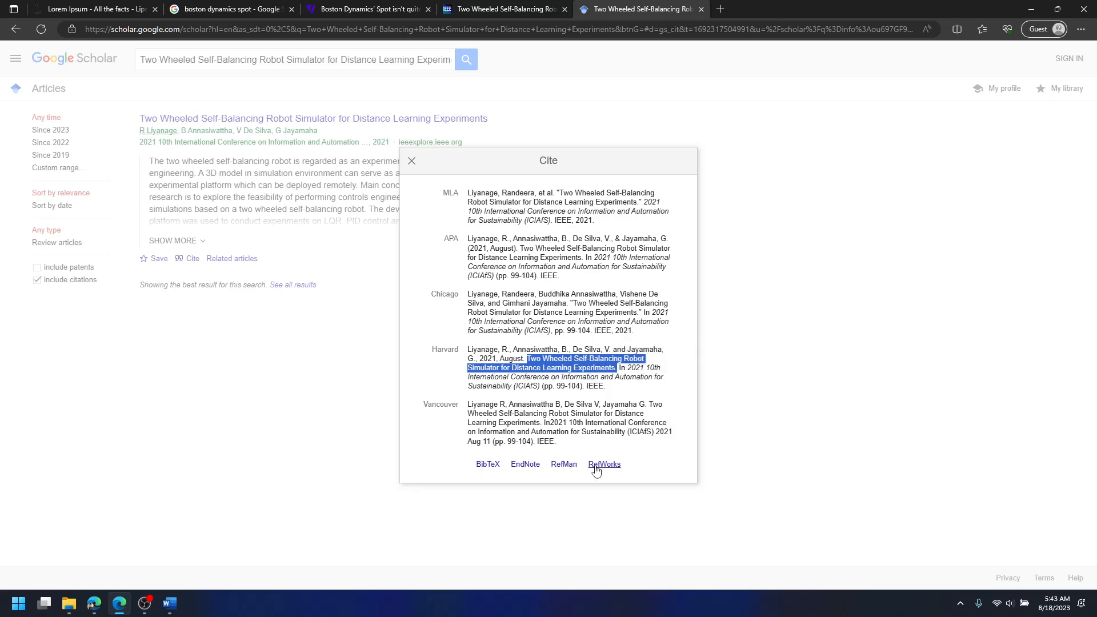
key(alt+Tab)
key(ctrl+v)
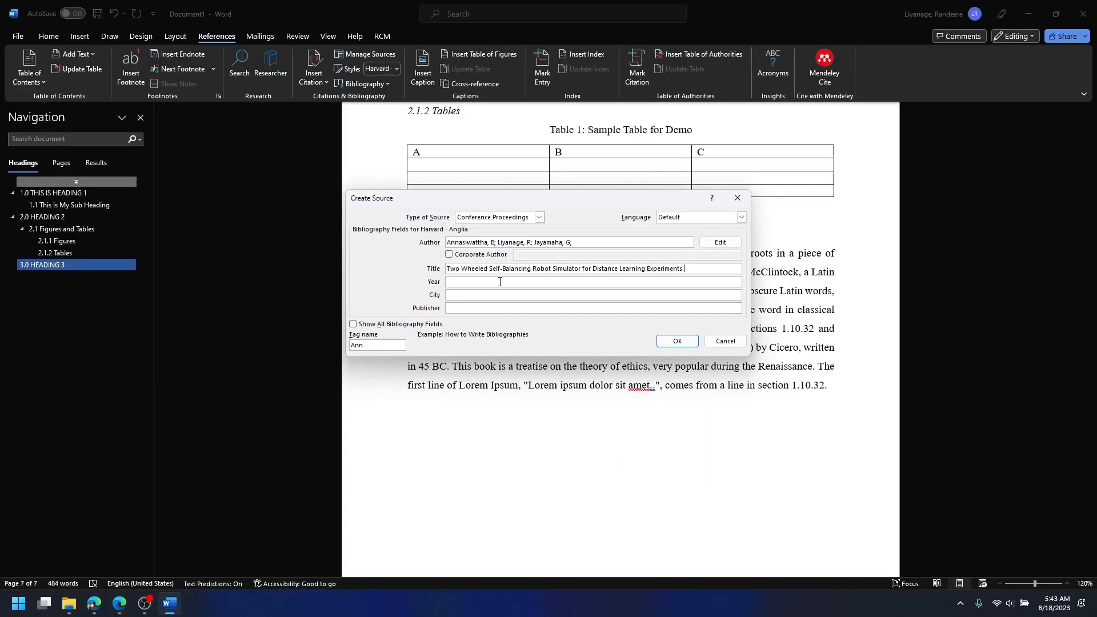
Check the publication year in the Harvard entry and set the source's year to 2021
key(alt+Tab)
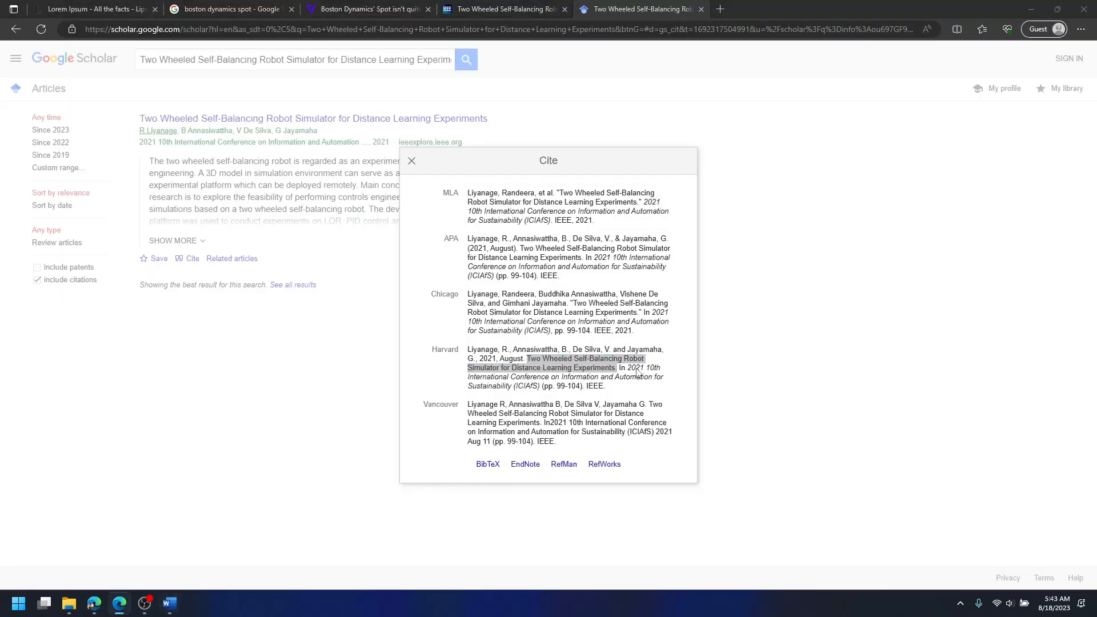
key(alt+Tab)
click(524, 280)
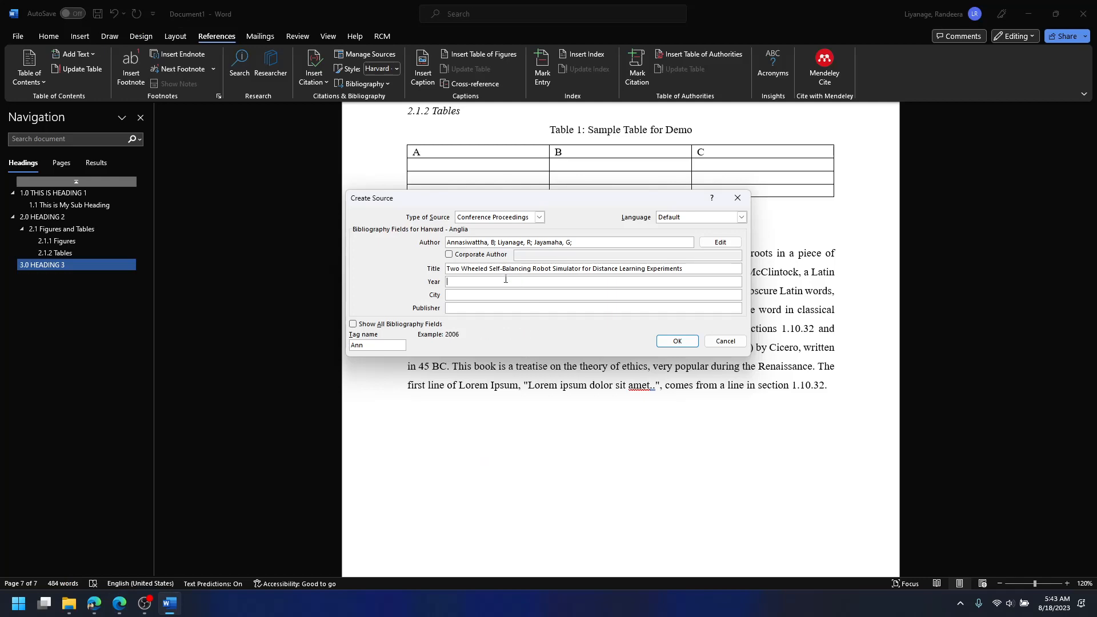
text(2021)
Complete the source with the city Negambo from the paper's IEEE Xplore page and the publisher IEEE, and insert the citation
key(alt+Tab)
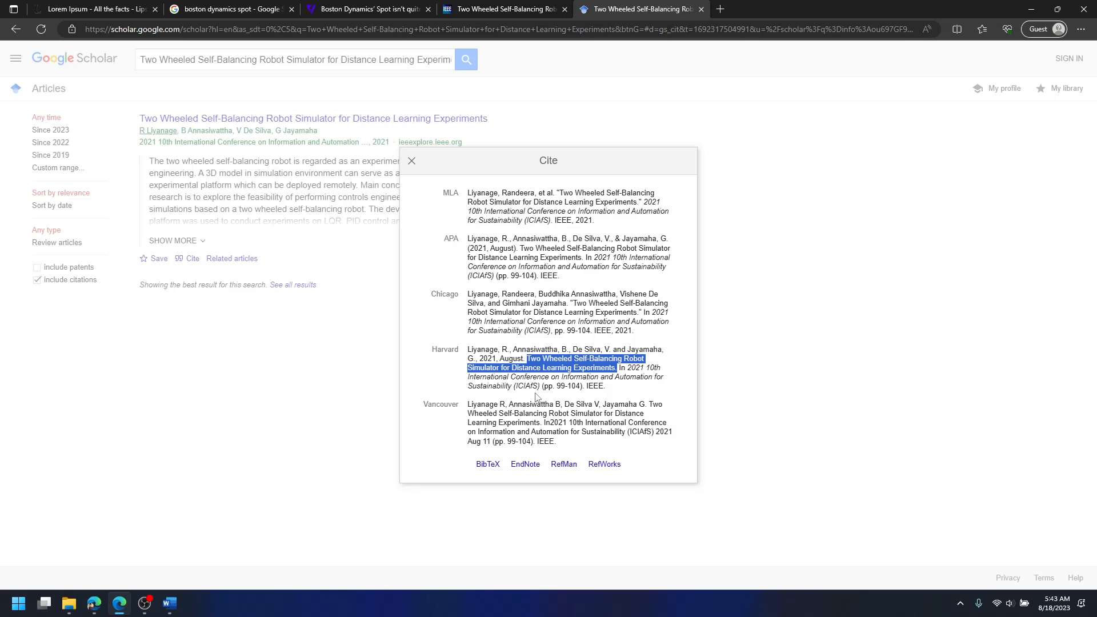
click(510, 8)
scroll(211, 383, down, 4)
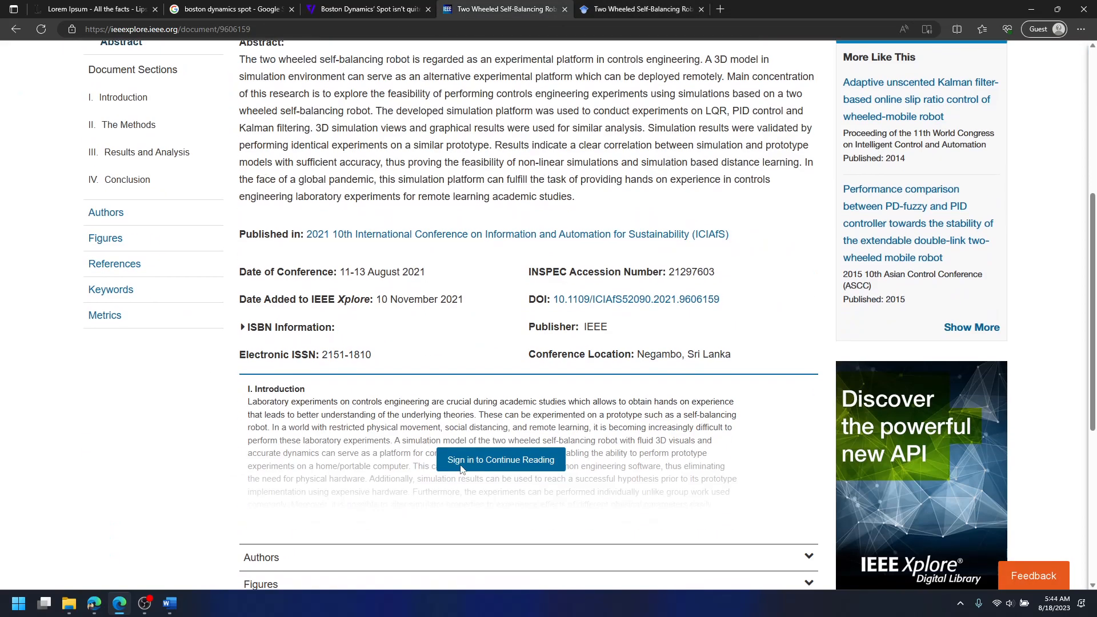
double_click(653, 357)
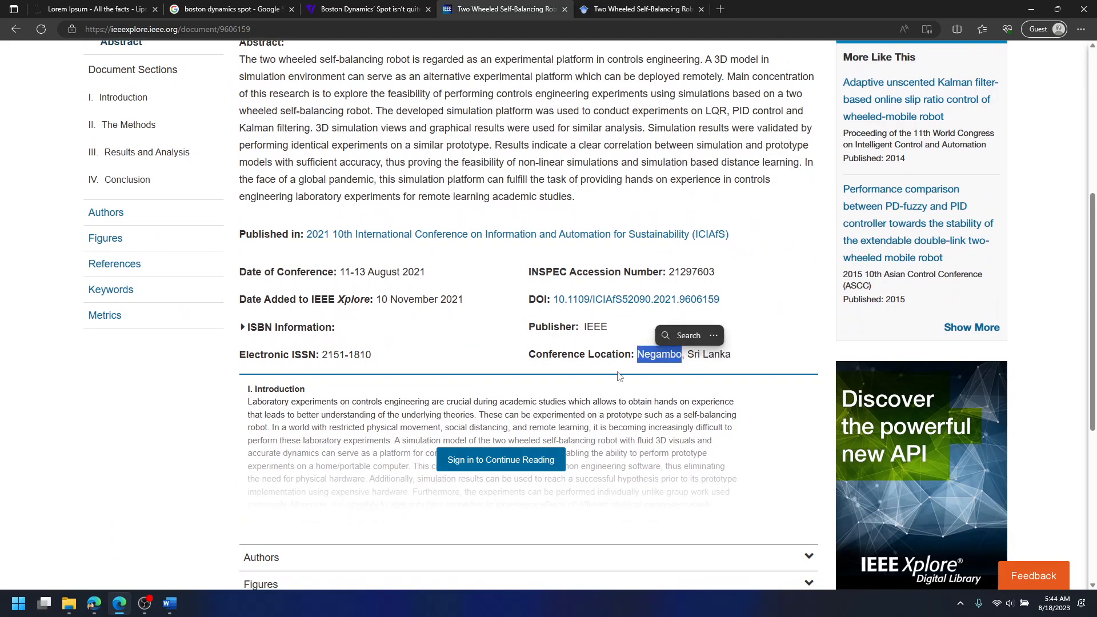
key(ctrl+Tab)
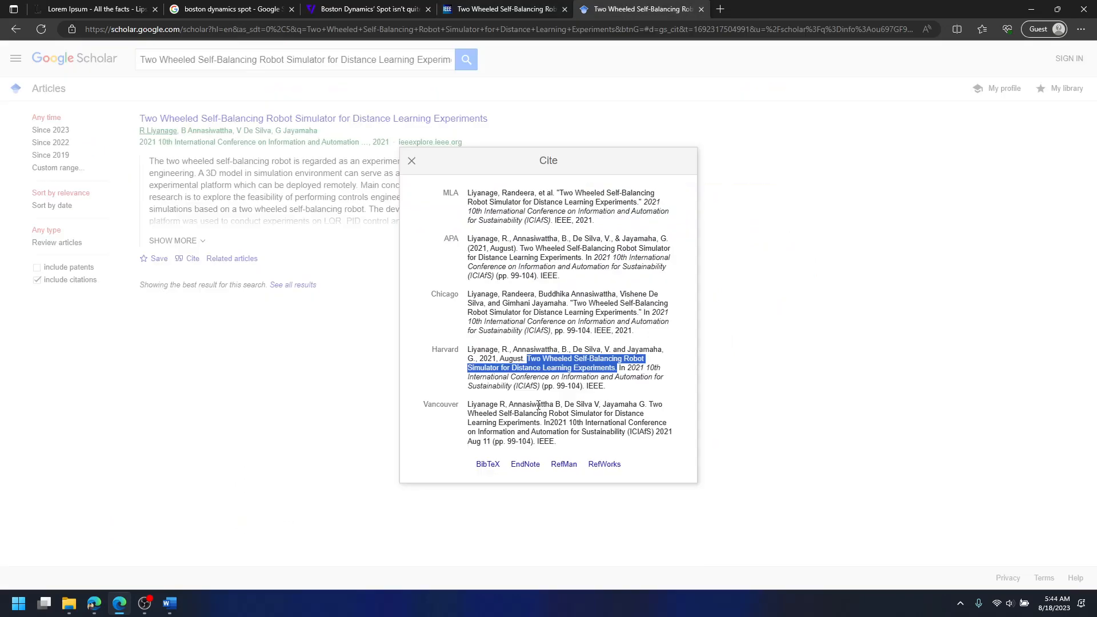
click(170, 603)
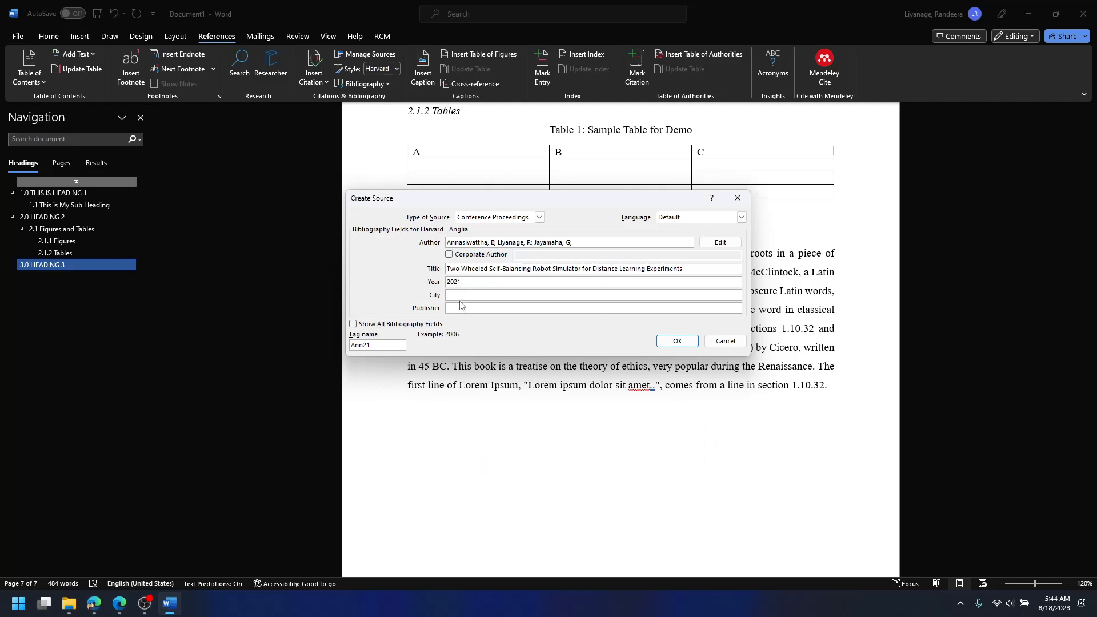
click(465, 294)
key(ctrl+v)
click(465, 310)
click(677, 340)
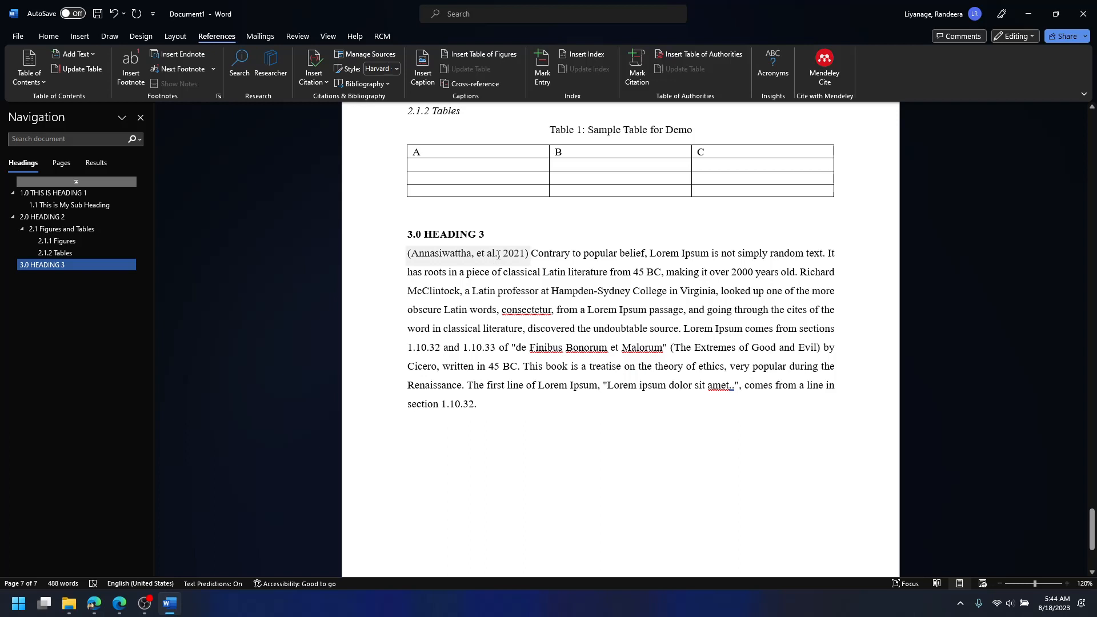
Collapse the content under the heading 1.0 THIS IS HEADING 1 and expand it again
scroll(617, 434, up, 1)
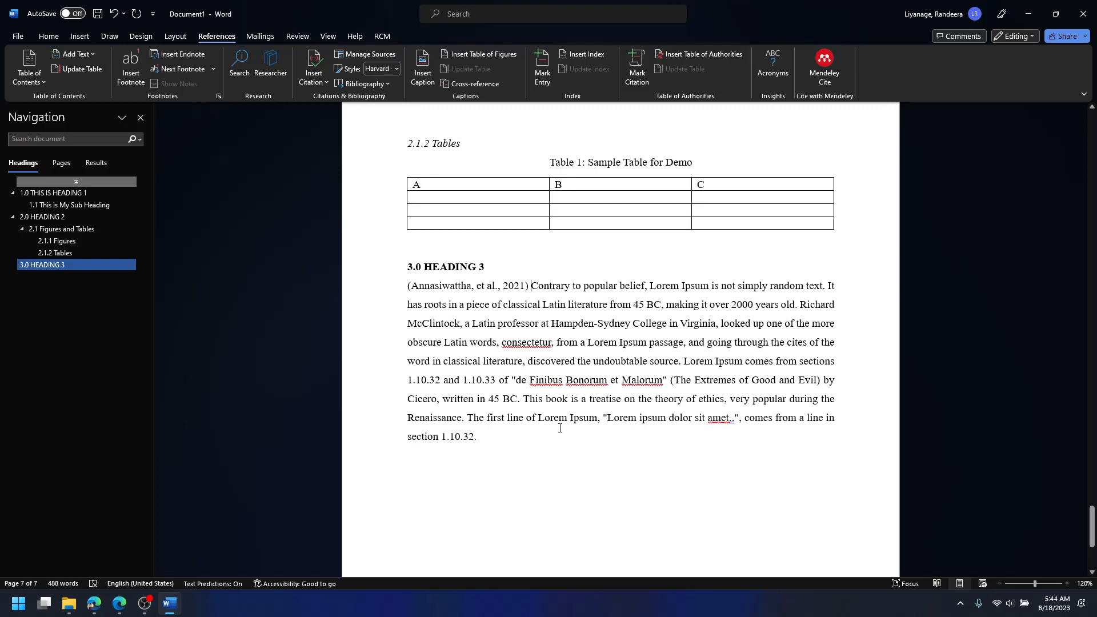
scroll(524, 480, down, 6)
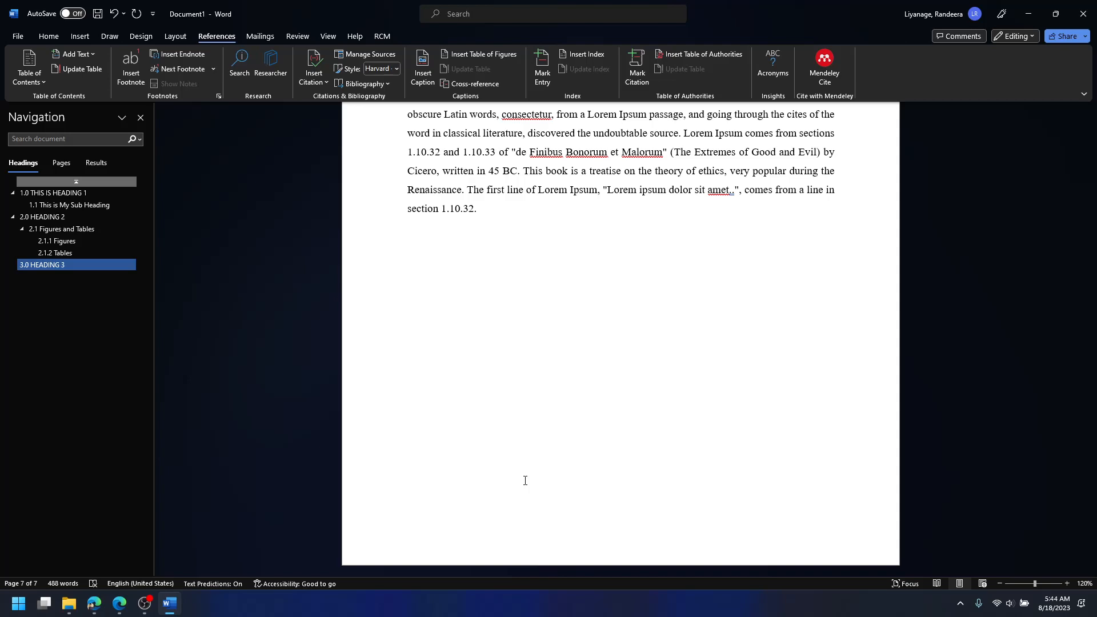
scroll(525, 480, up, 6)
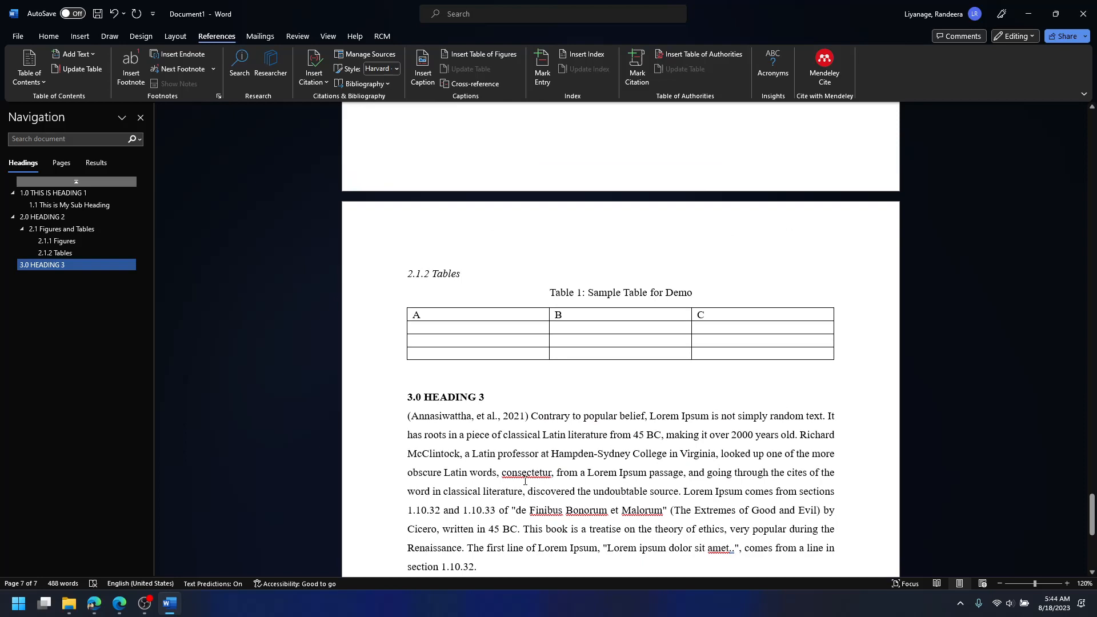
scroll(573, 479, up, 15)
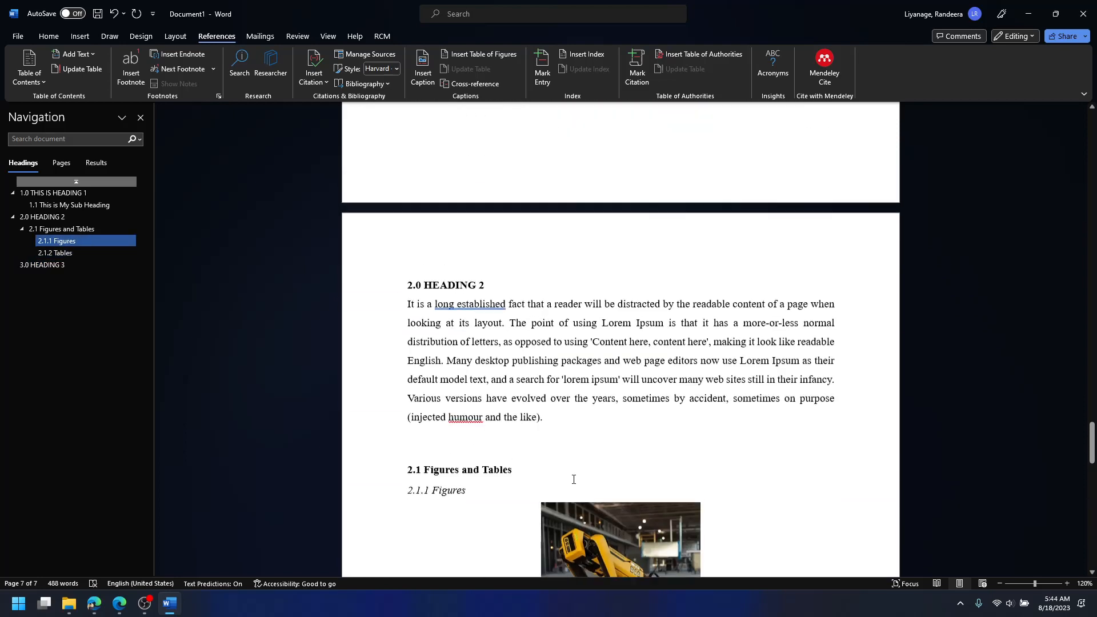
scroll(573, 479, up, 15)
scroll(573, 479, down, 2)
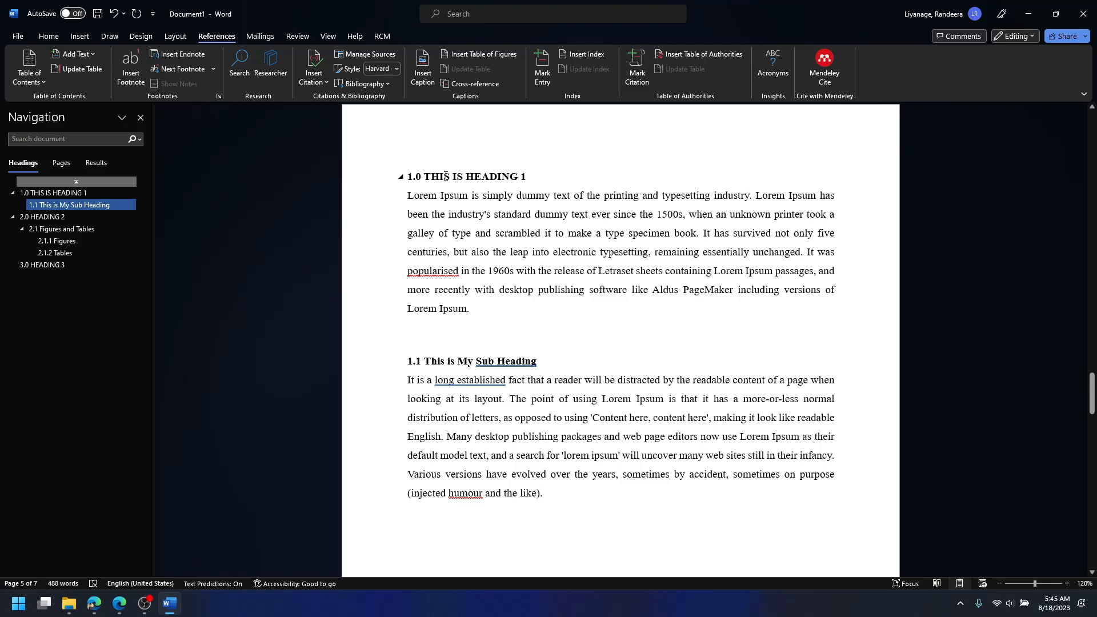
click(422, 177)
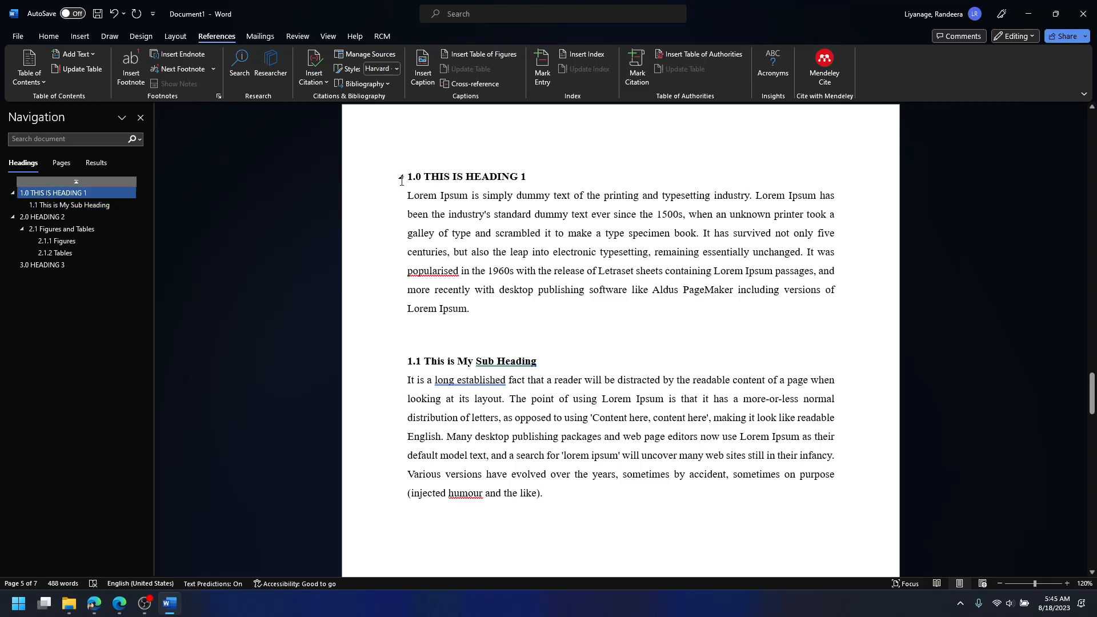
click(400, 177)
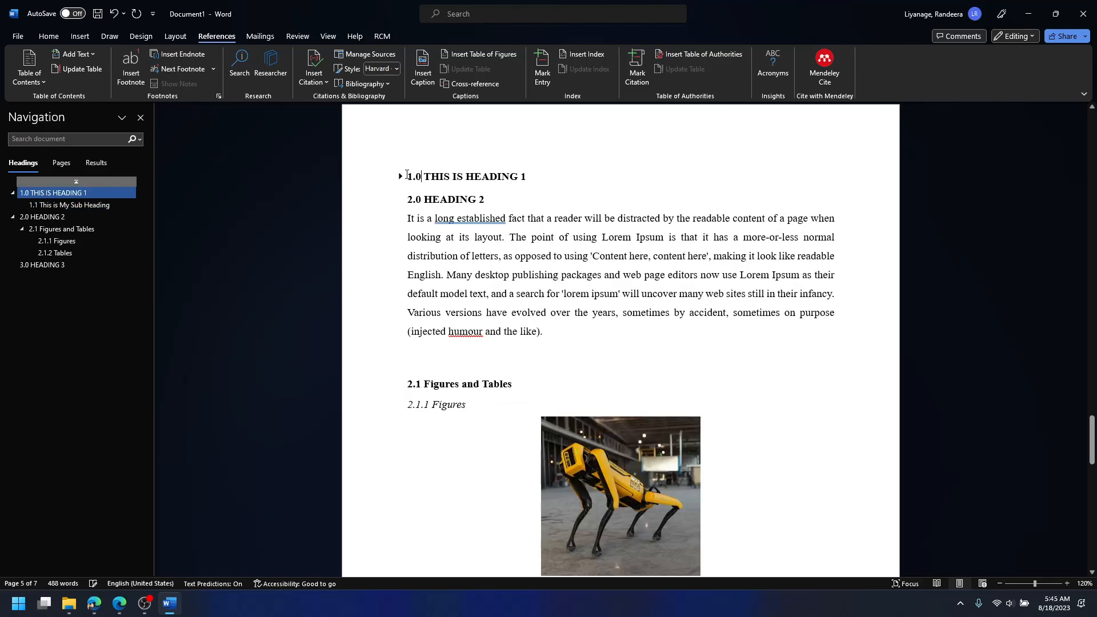
click(400, 177)
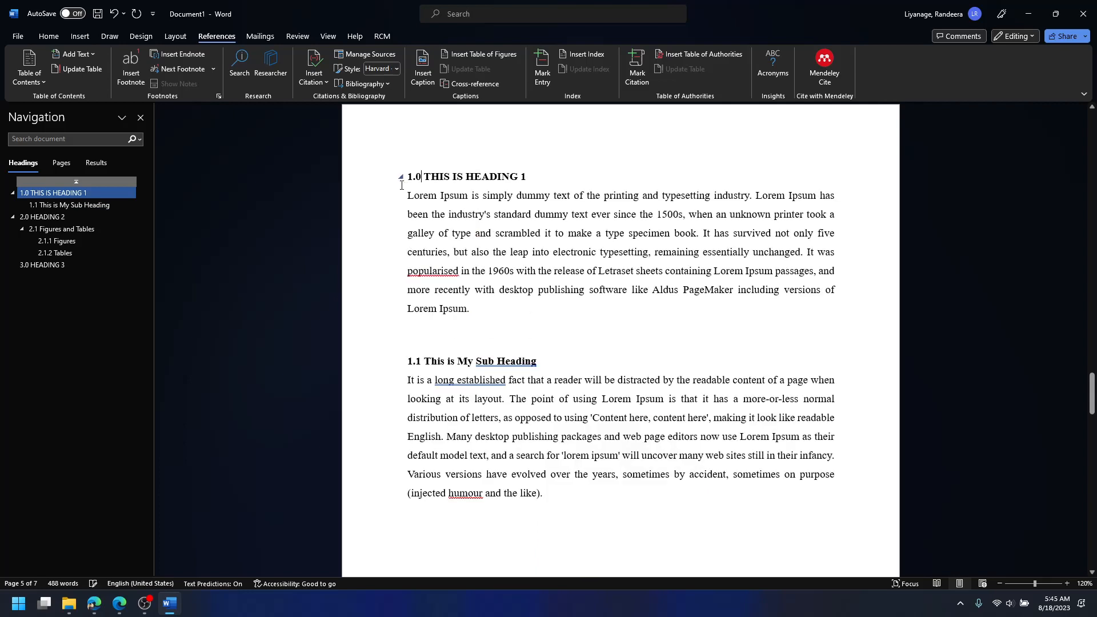
Demote the numbering of the 1.1 This is My Sub Heading by one level and promote it back
click(407, 362)
key(Tab)
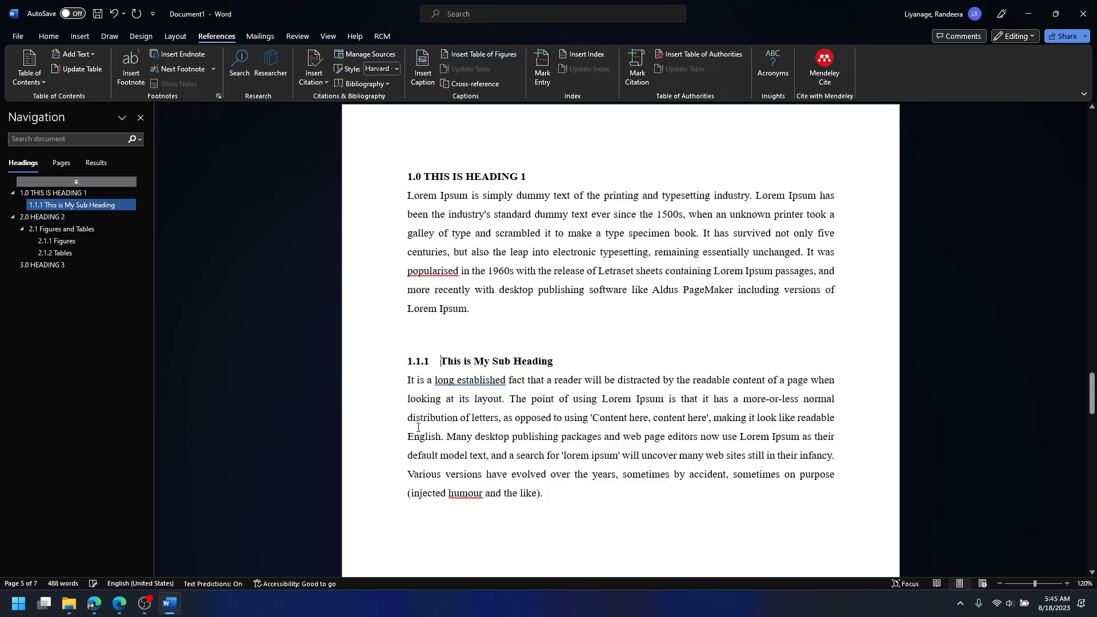
key(shift+Tab)
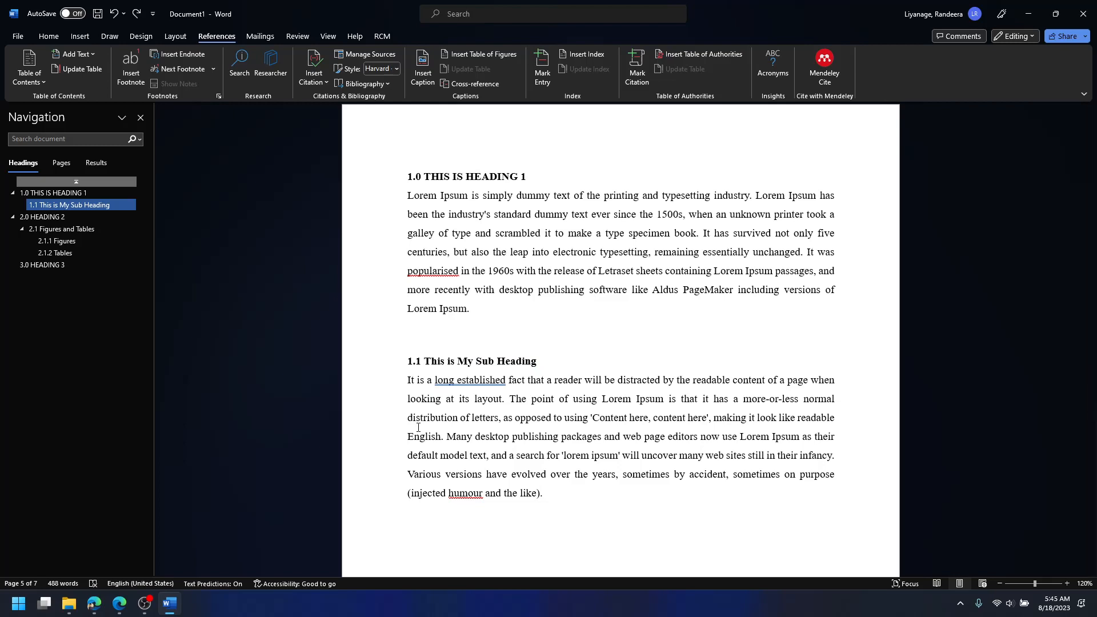
Add empty lines after the last paragraph under 3.0 HEADING 3 until a new page begins
scroll(419, 428, down, 6)
scroll(420, 440, down, 11)
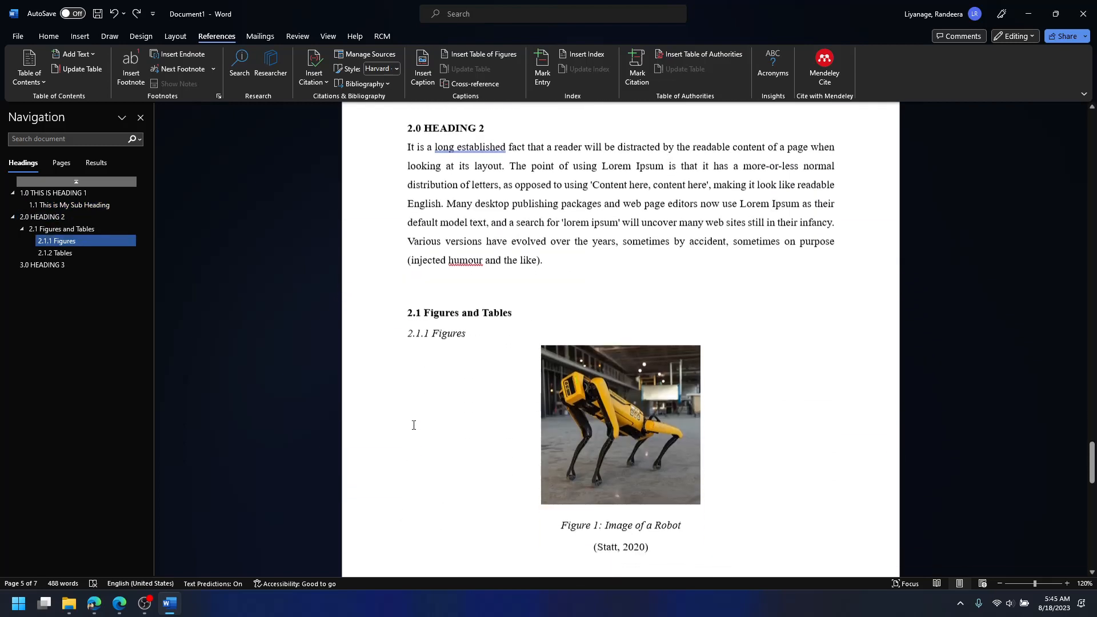
scroll(379, 487, down, 15)
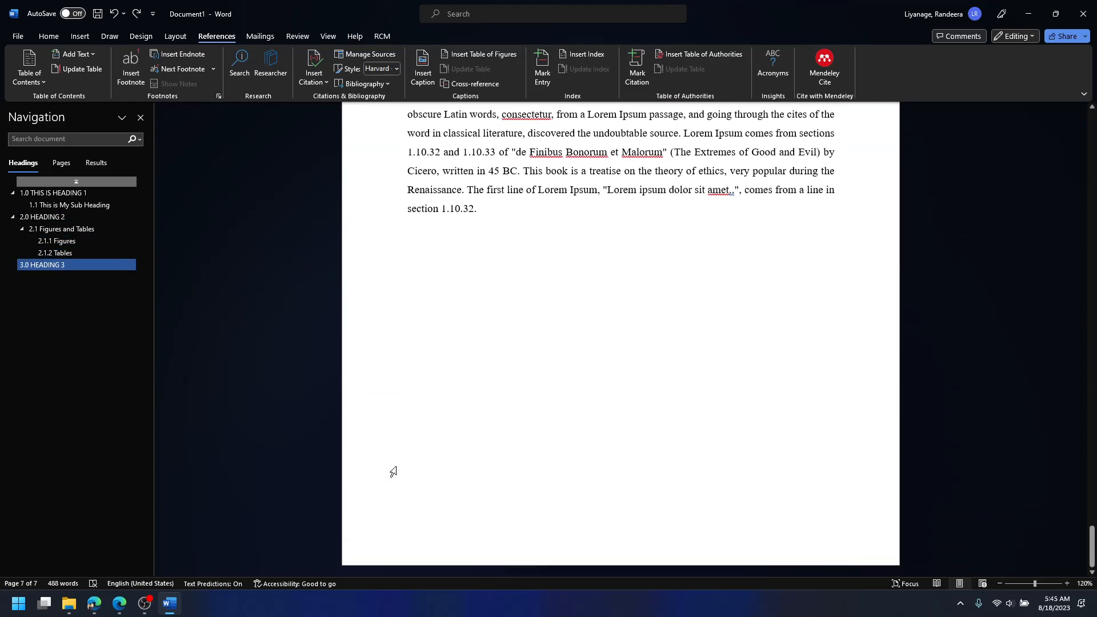
scroll(393, 471, up, 4)
scroll(462, 440, down, 3)
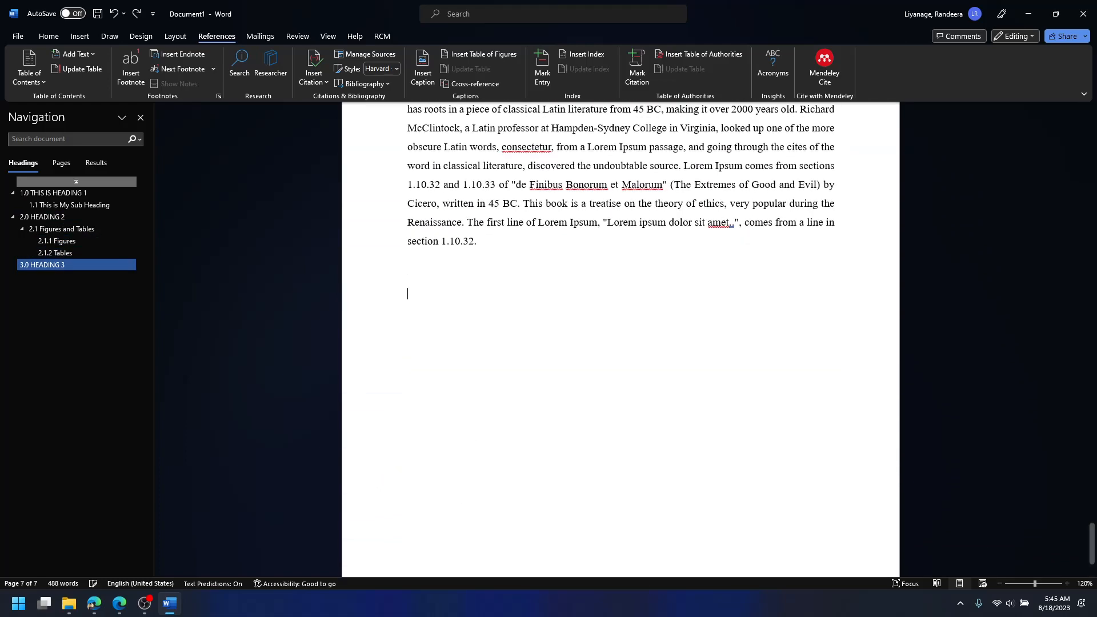
key(Return)
key(Return)
key(Return)
key(Return)
key(Return)
key(Return)
key(Return)
key(Return)
key(Return)
key(Return)
key(Return)
key(Return)
key(Return)
key(Return)
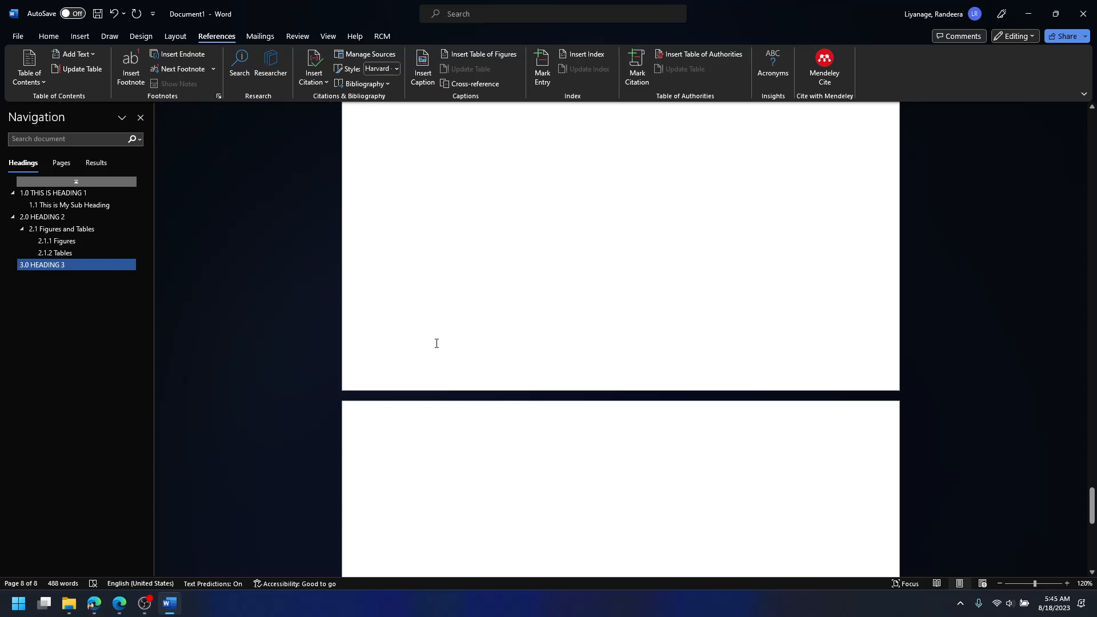
Insert the built-in Bibliography on the new last page
scroll(436, 343, down, 5)
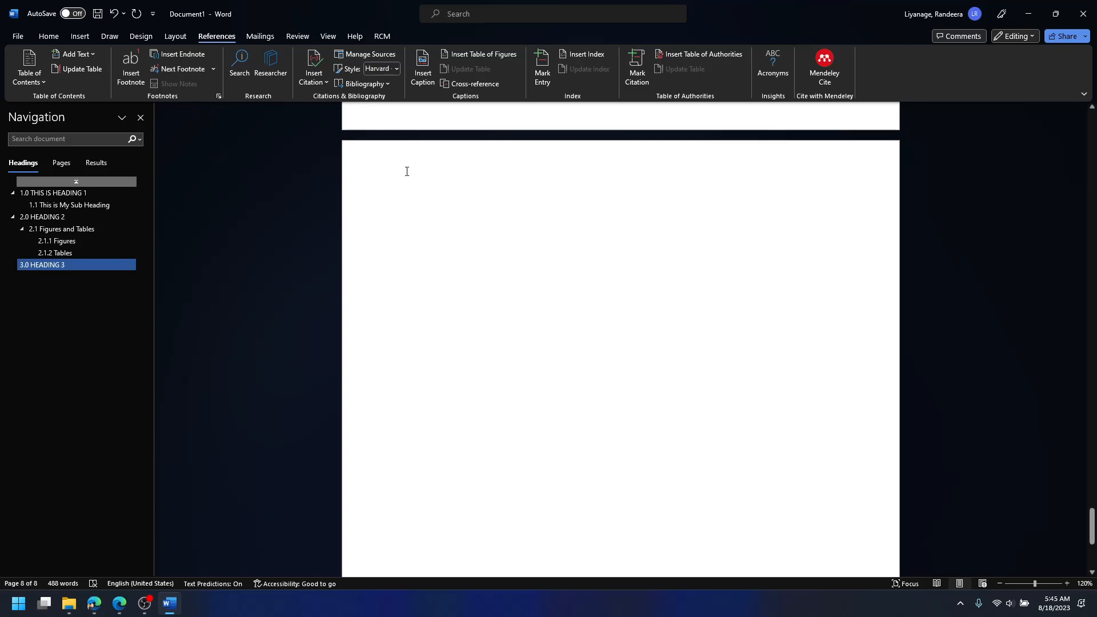
click(364, 84)
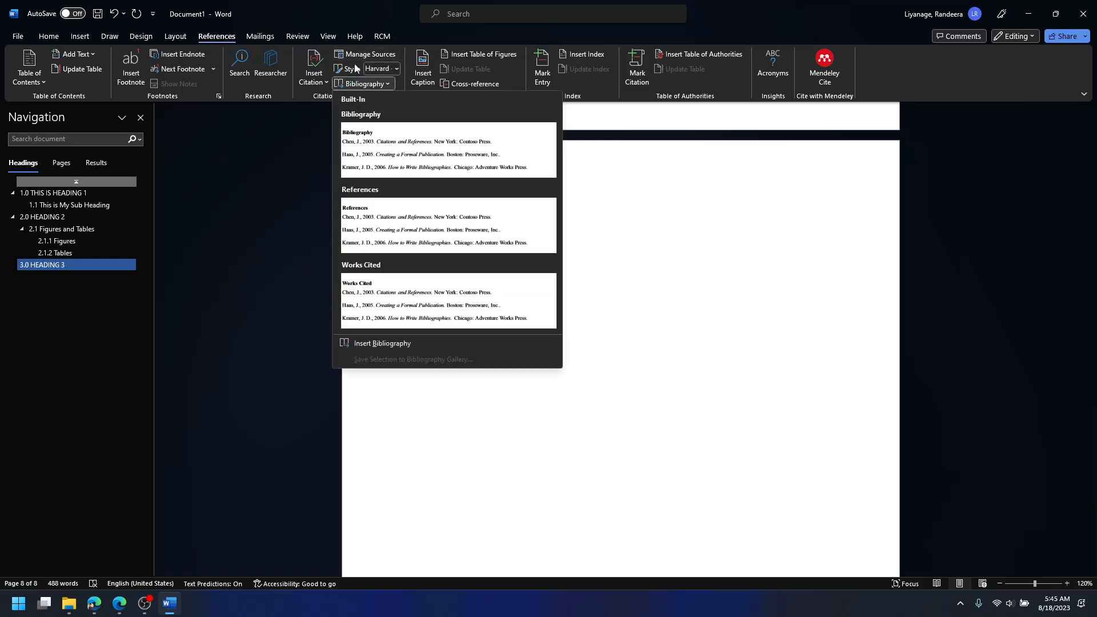
click(366, 159)
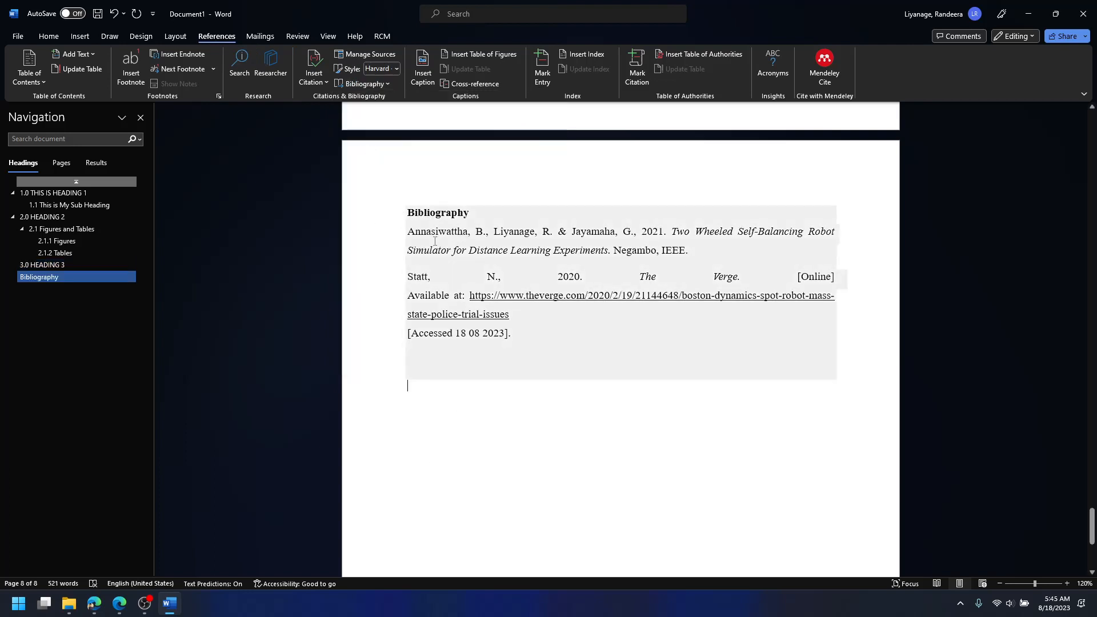
Left-align all the entries listed under the Bibliography heading
click(538, 341)
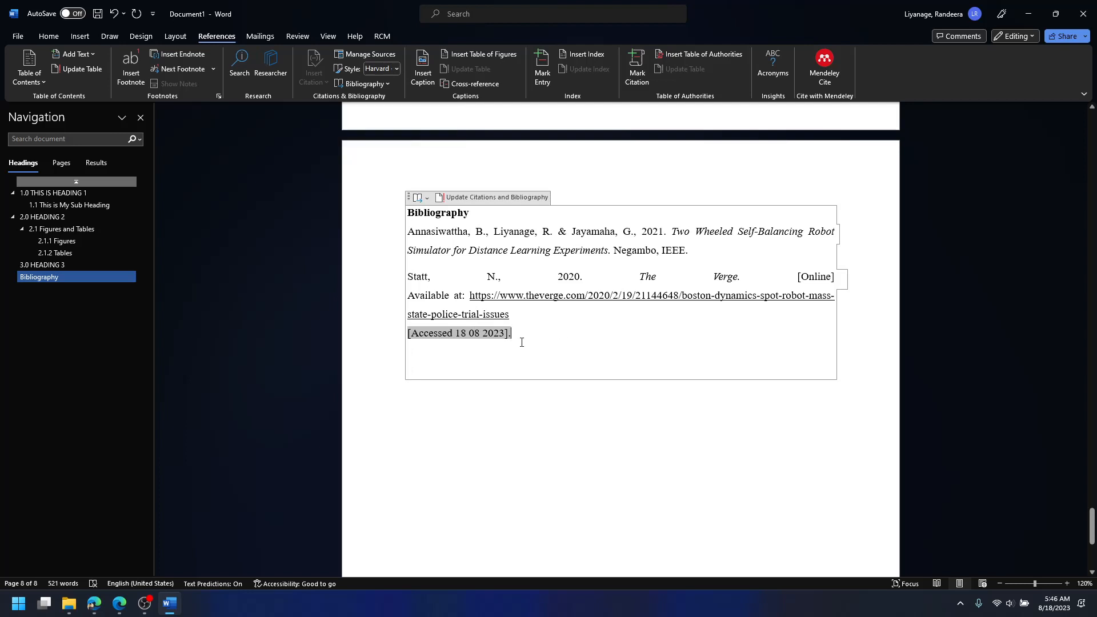
drag(505, 321, 353, 230)
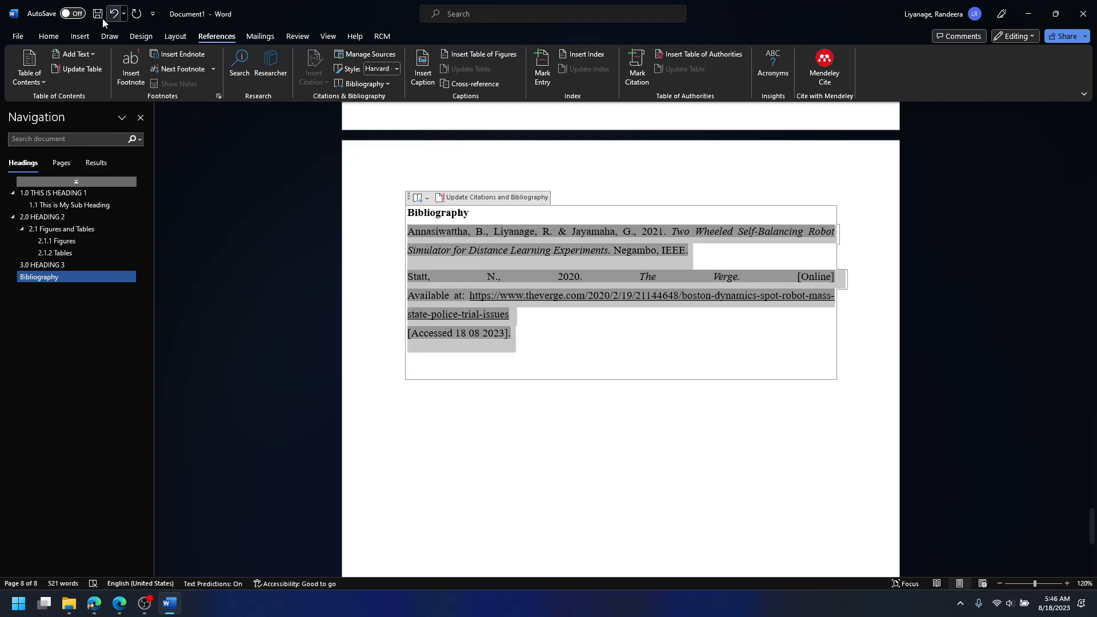
click(35, 36)
click(295, 76)
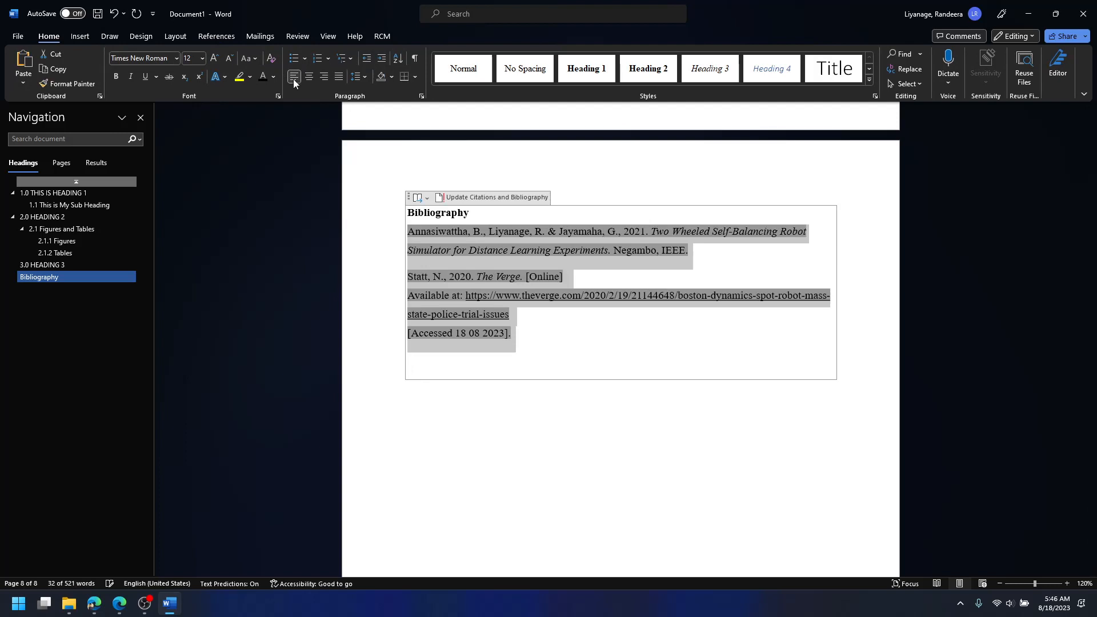
Change the Bibliography heading on the last page to uppercase
click(398, 208)
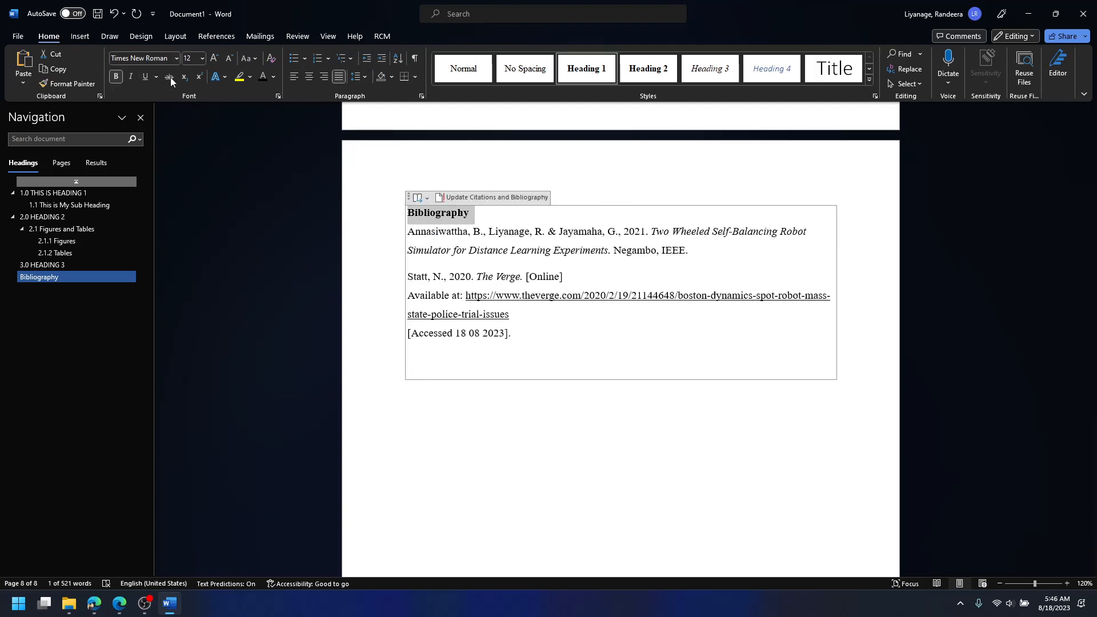
click(247, 58)
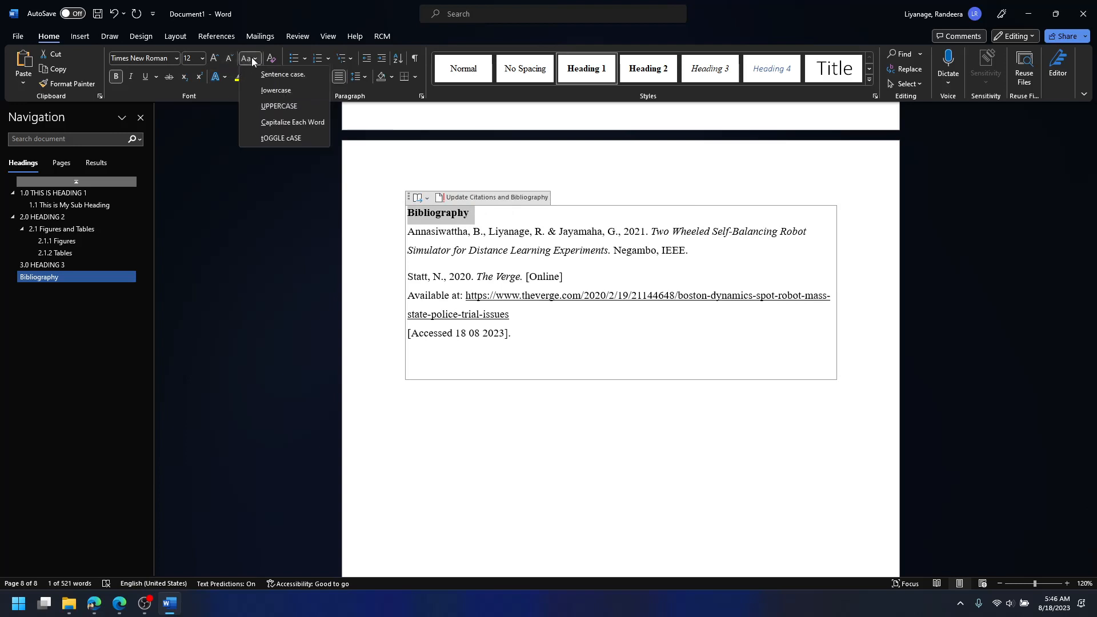
click(589, 71)
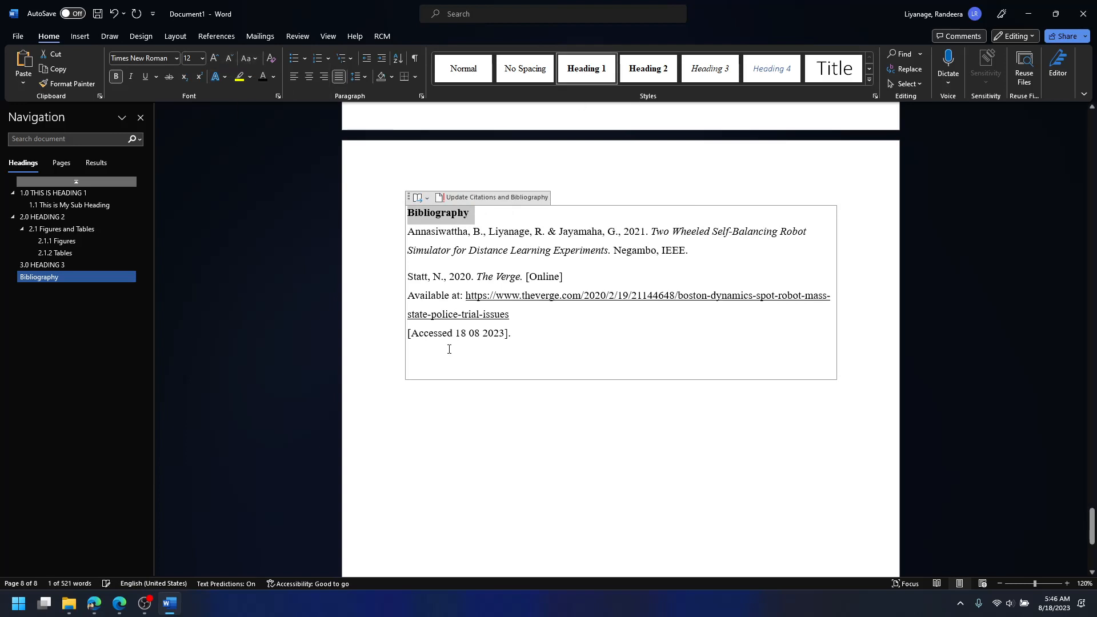
click(256, 58)
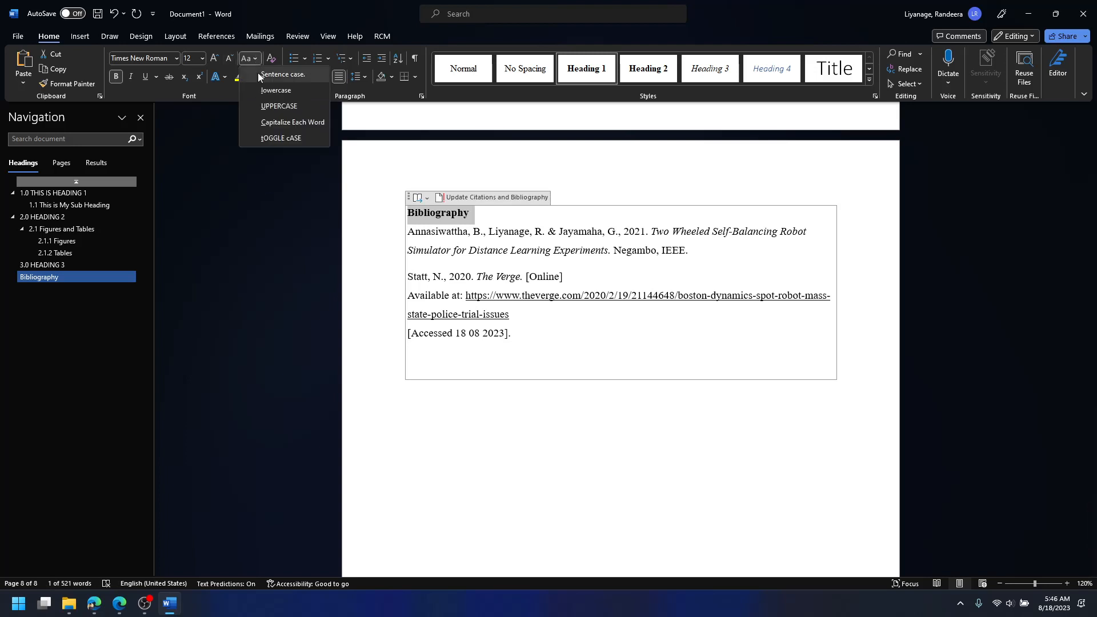
click(272, 105)
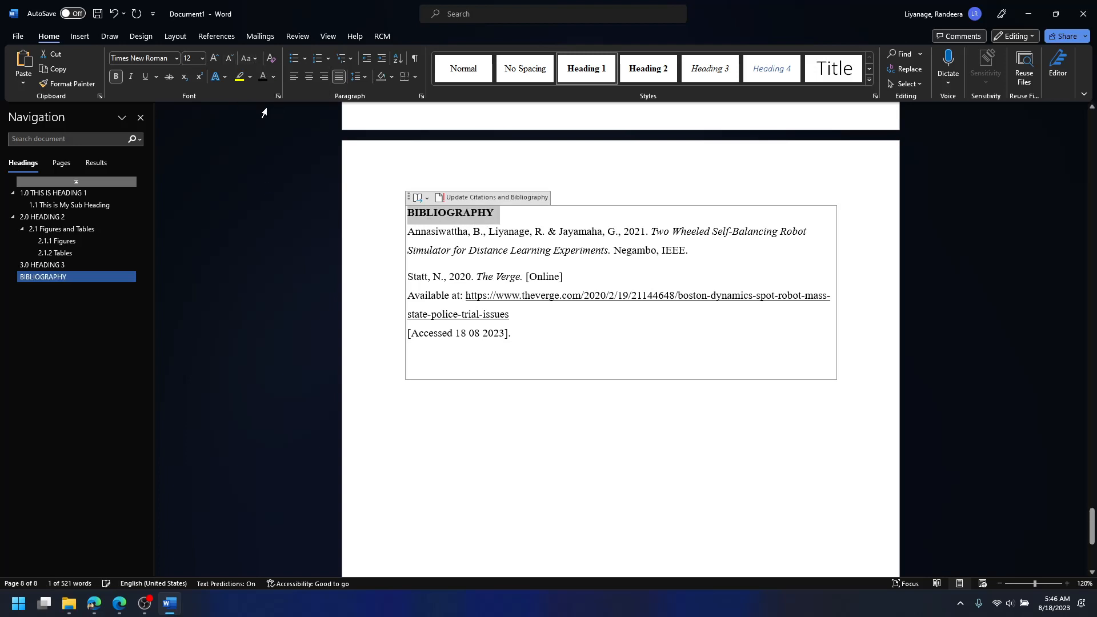
click(588, 513)
Delete the "// Table of Contents" placeholder text from page 2
scroll(577, 514, up, 6)
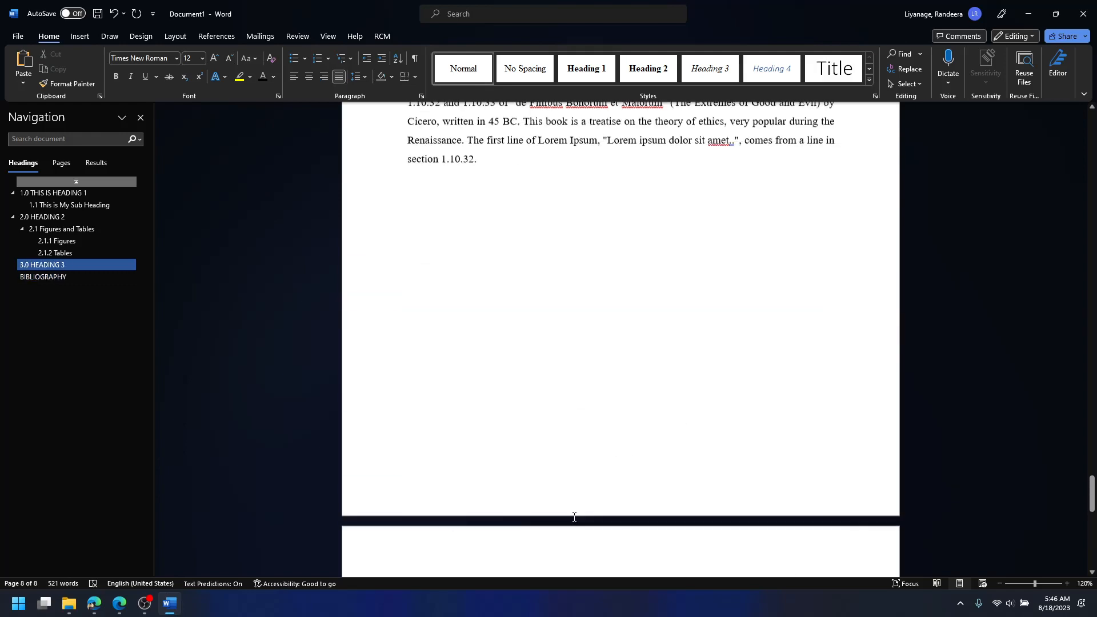
scroll(574, 517, up, 3)
scroll(569, 519, down, 8)
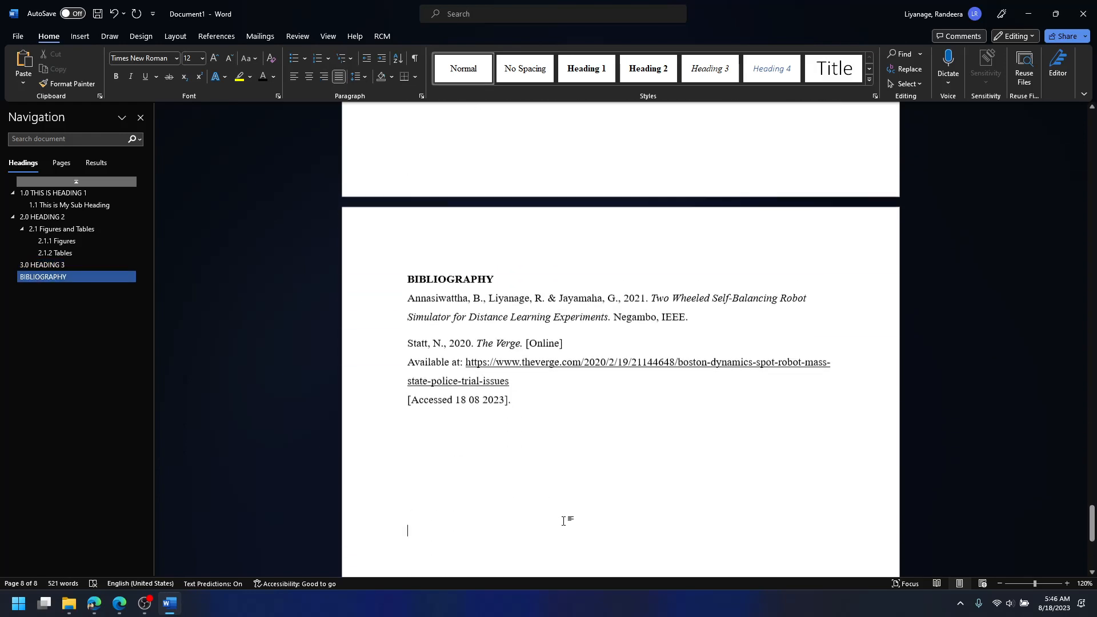
scroll(562, 520, down, 1)
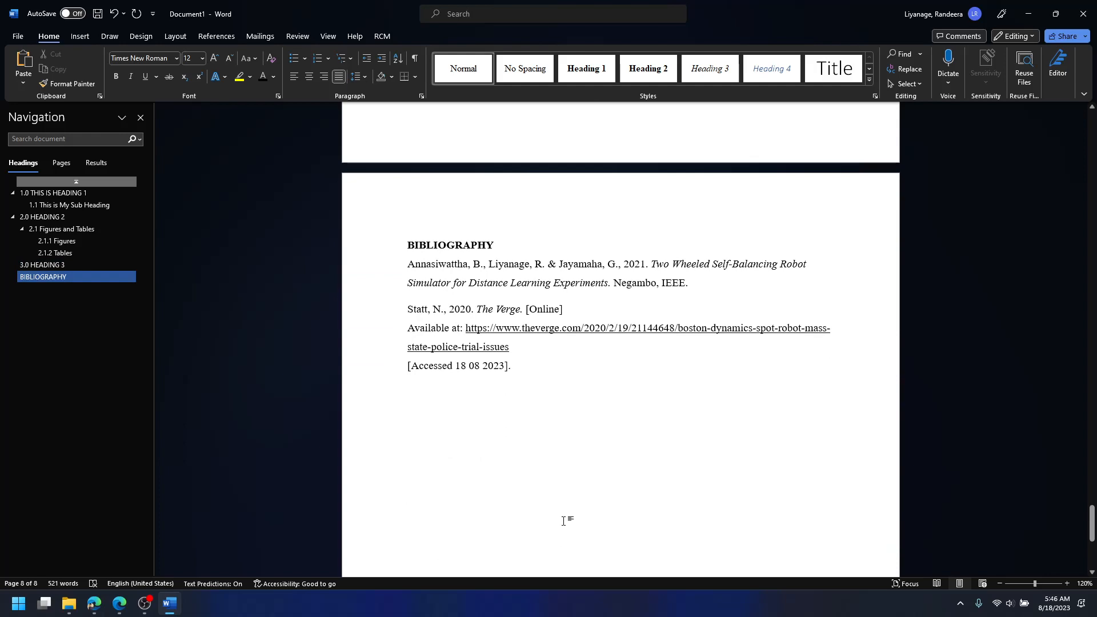
scroll(563, 517, up, 15)
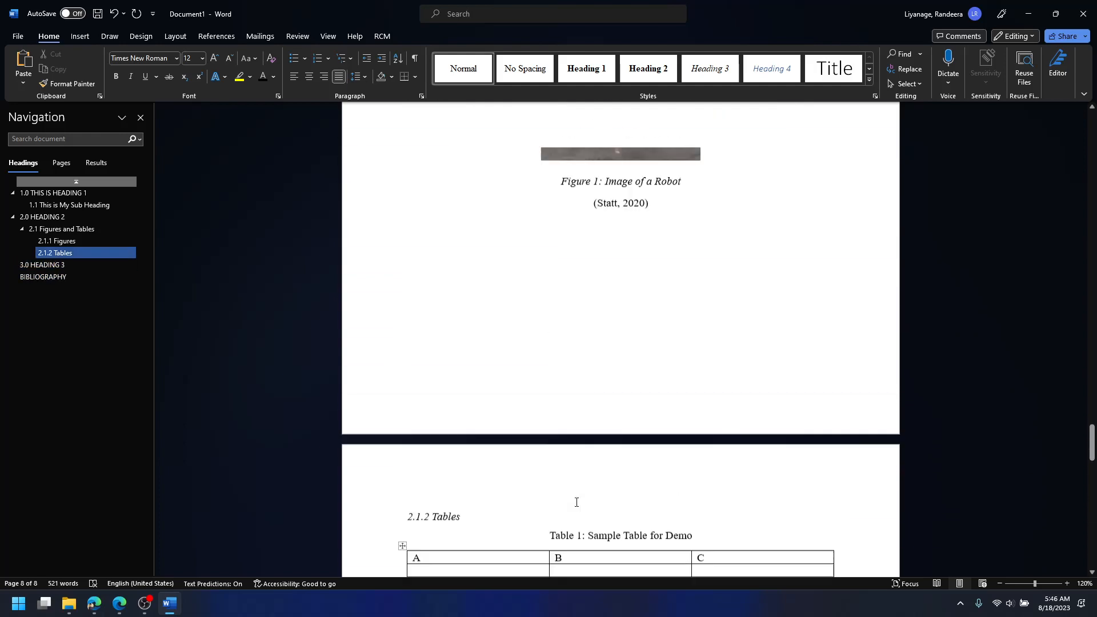
scroll(577, 503, up, 20)
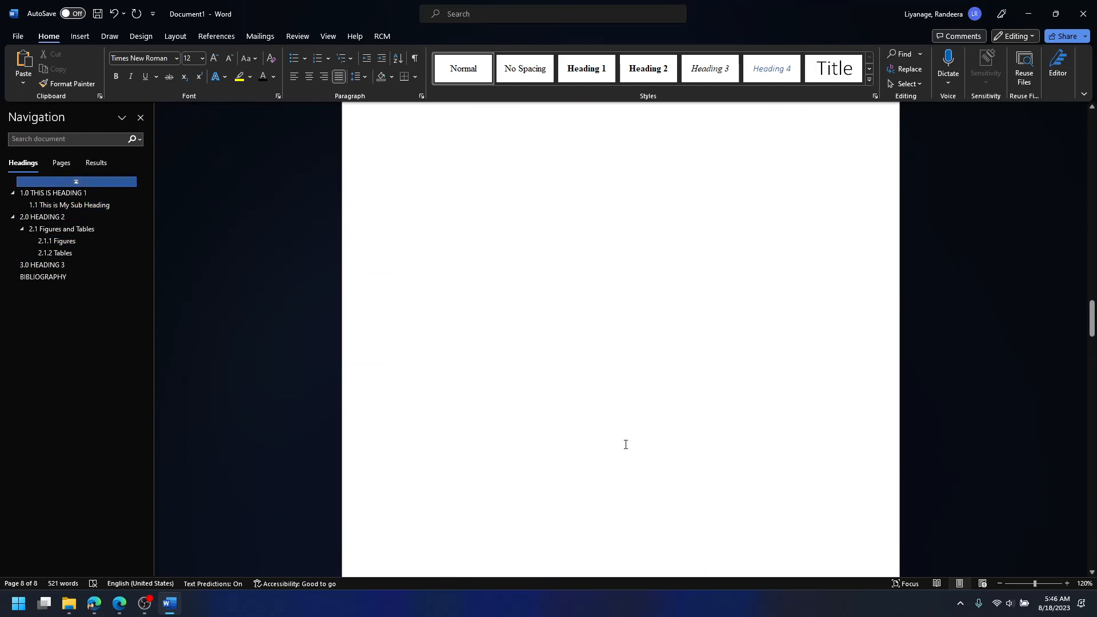
scroll(626, 444, up, 10)
scroll(606, 451, down, 2)
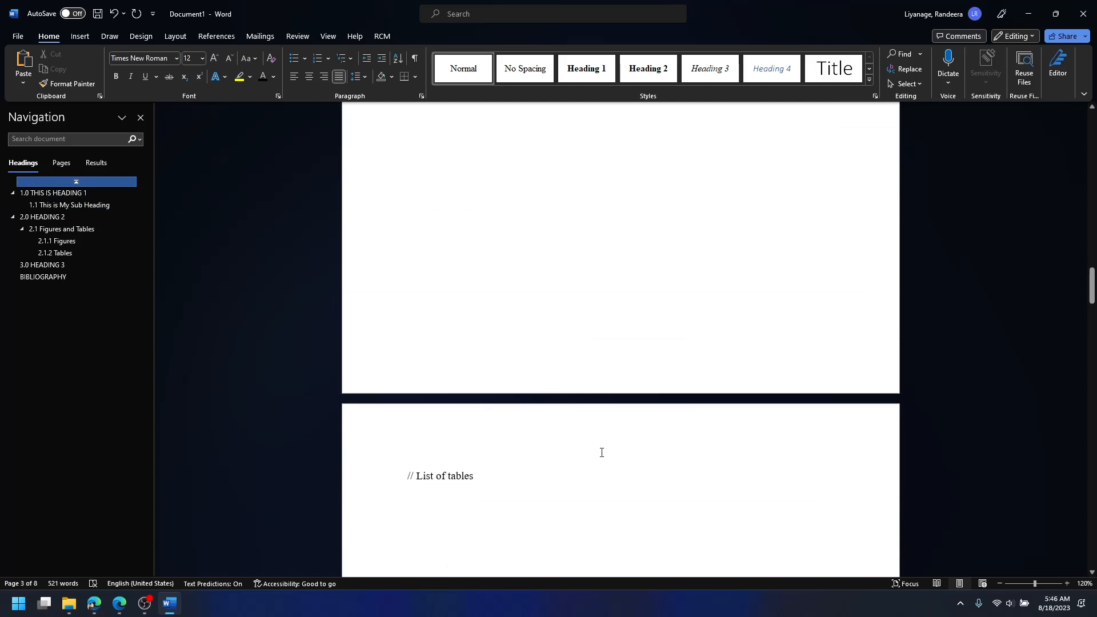
scroll(600, 451, up, 10)
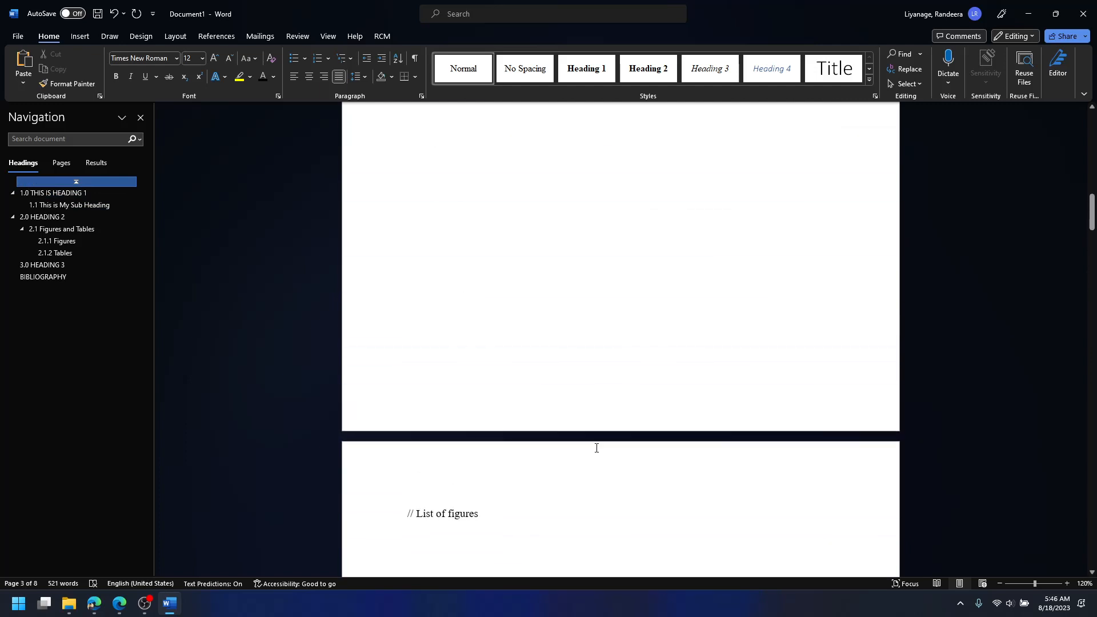
scroll(595, 447, up, 10)
scroll(547, 331, down, 3)
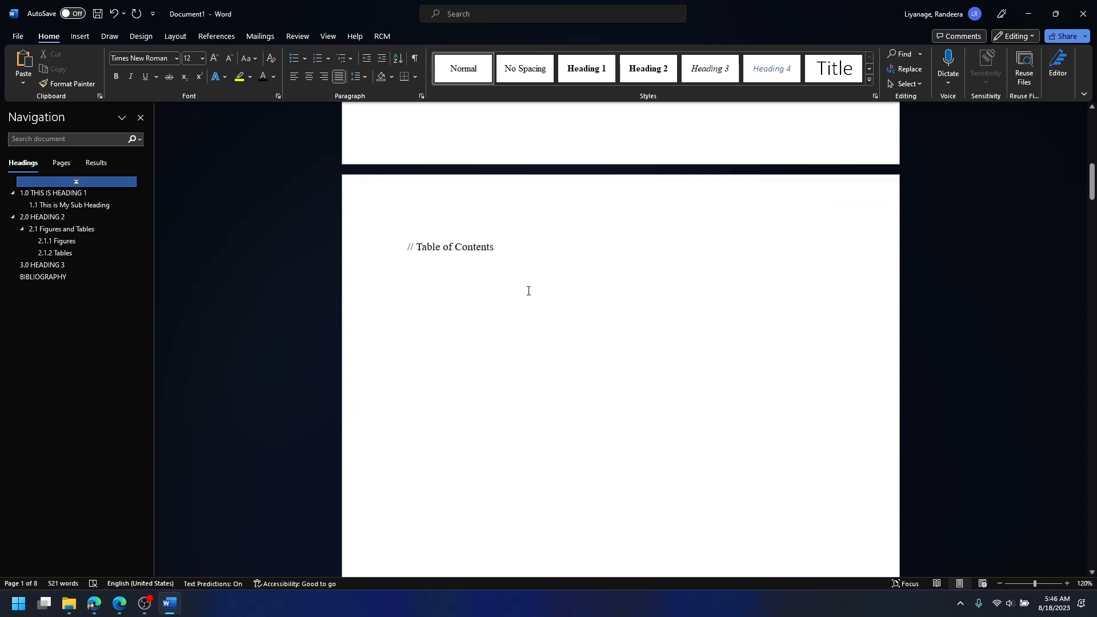
drag(496, 249, 379, 213)
key(Delete)
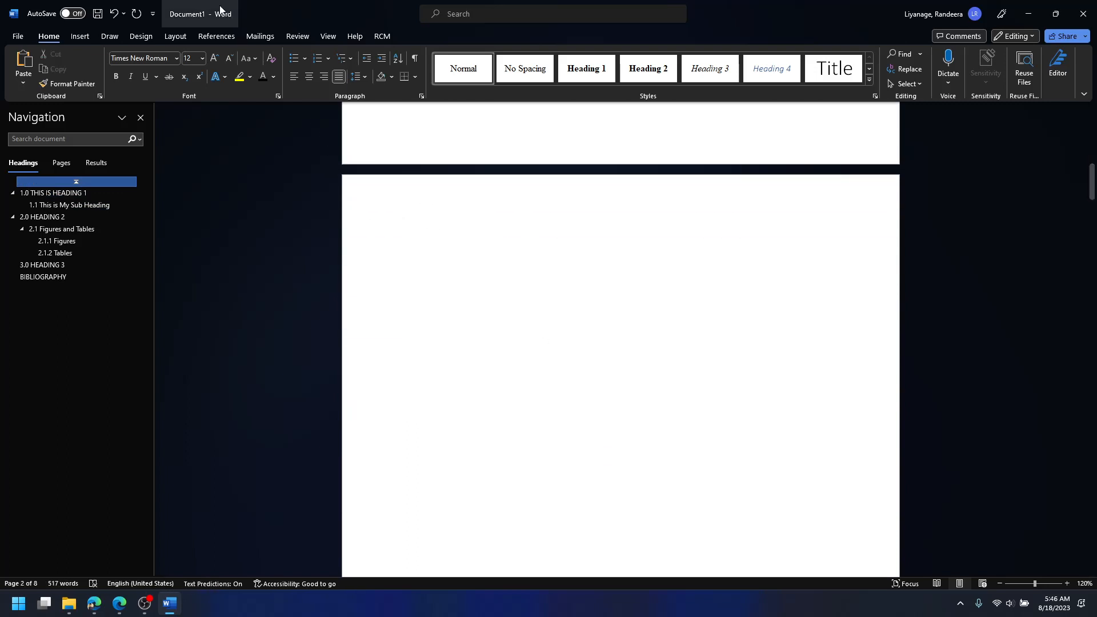
Insert the built-in Automatic Table 2 table of contents on the cleared page 2
click(216, 36)
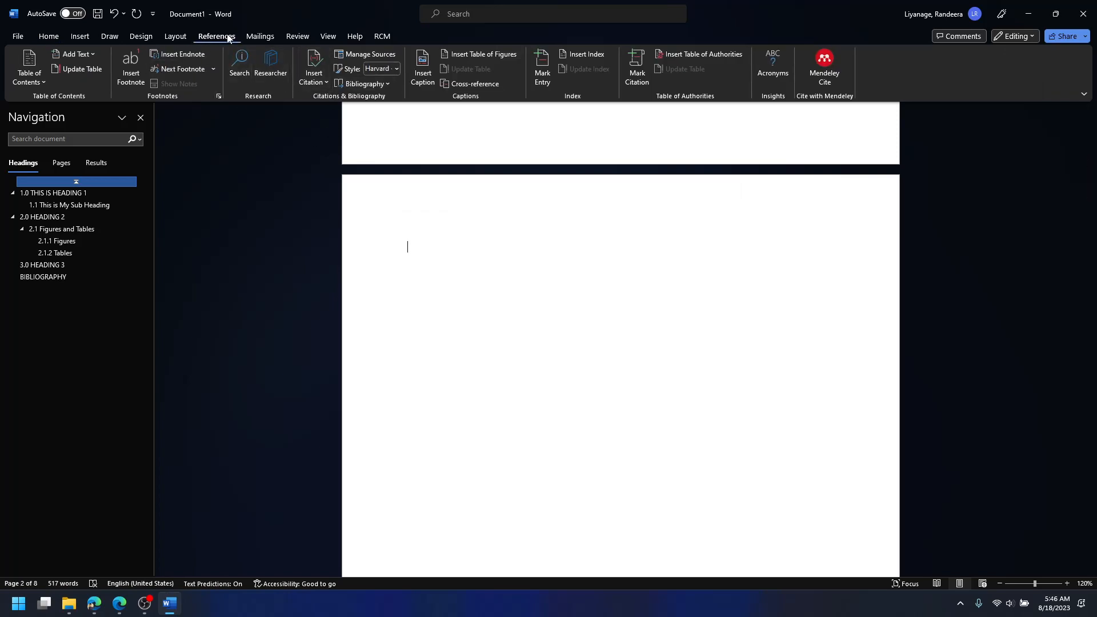
click(38, 82)
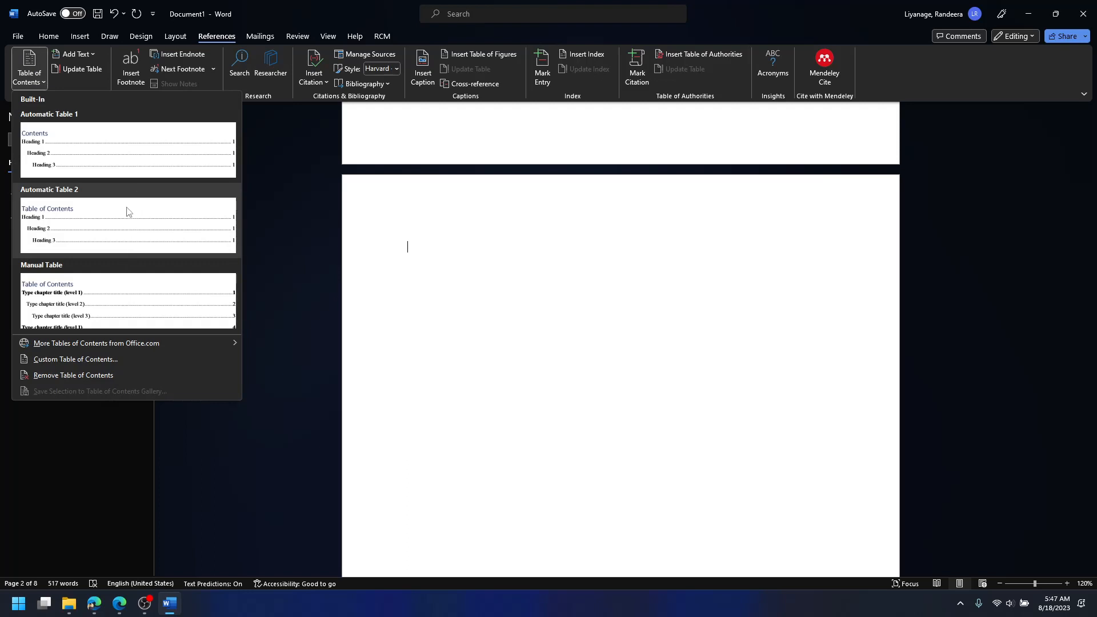
click(84, 201)
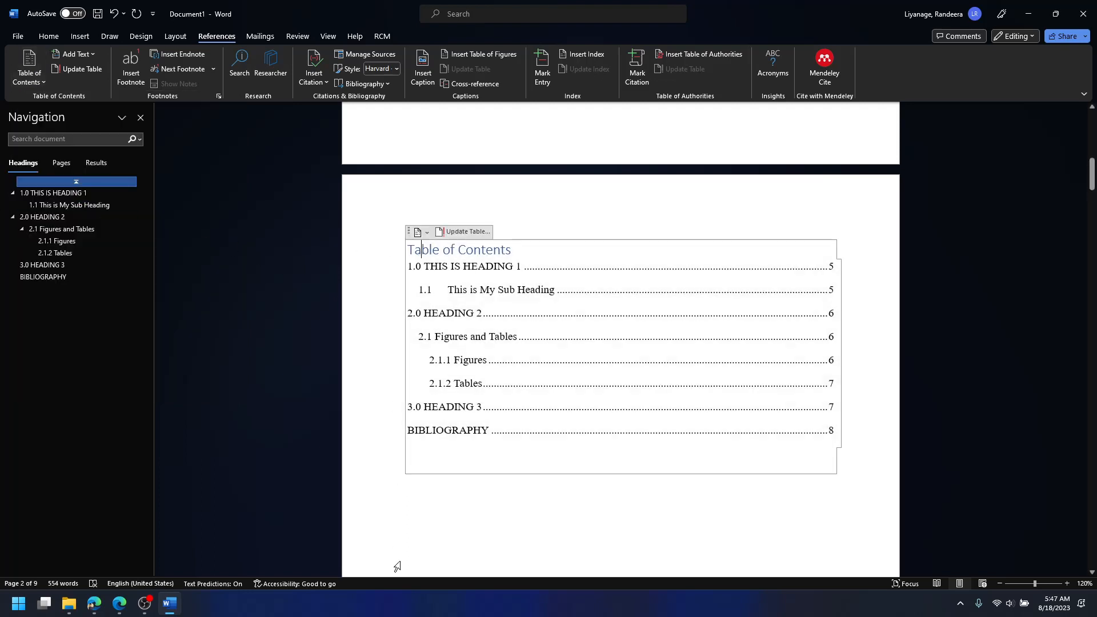
click(450, 513)
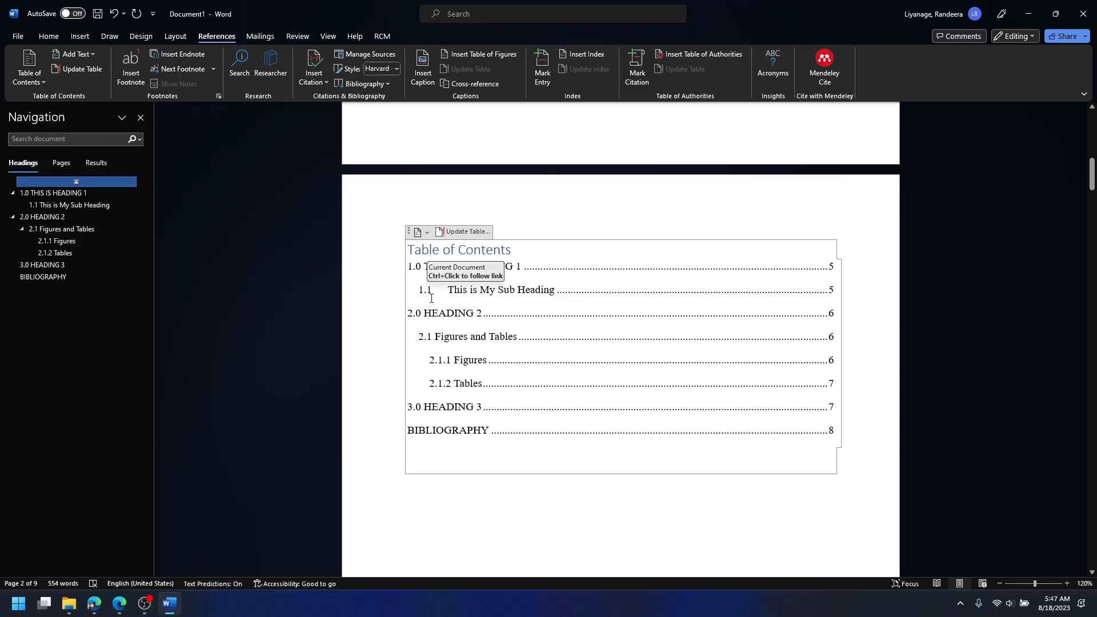
click(537, 291)
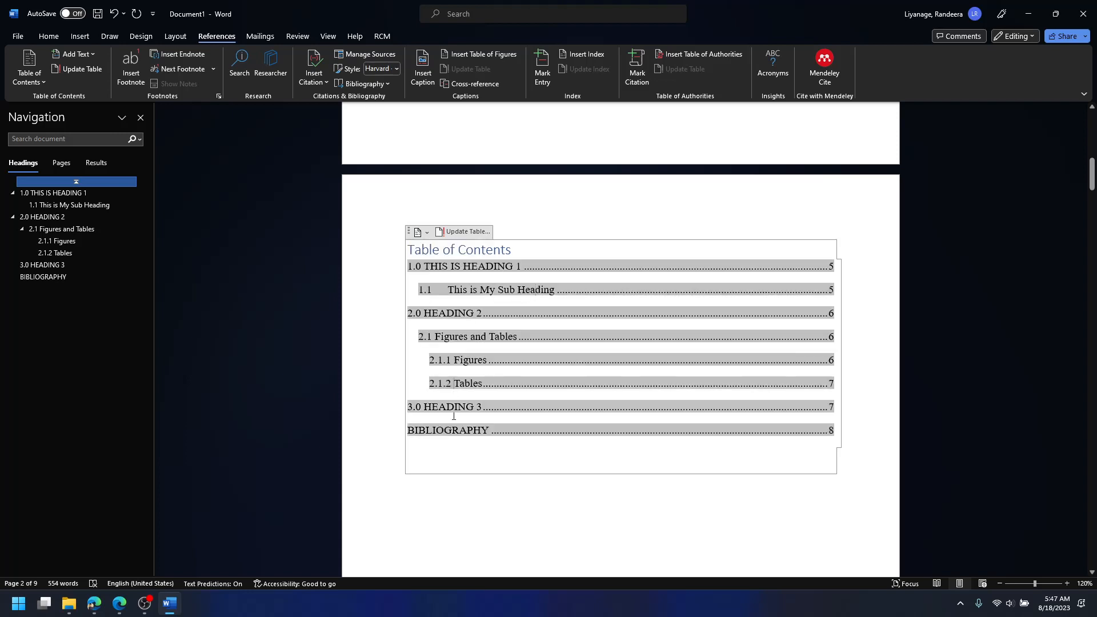
click(453, 500)
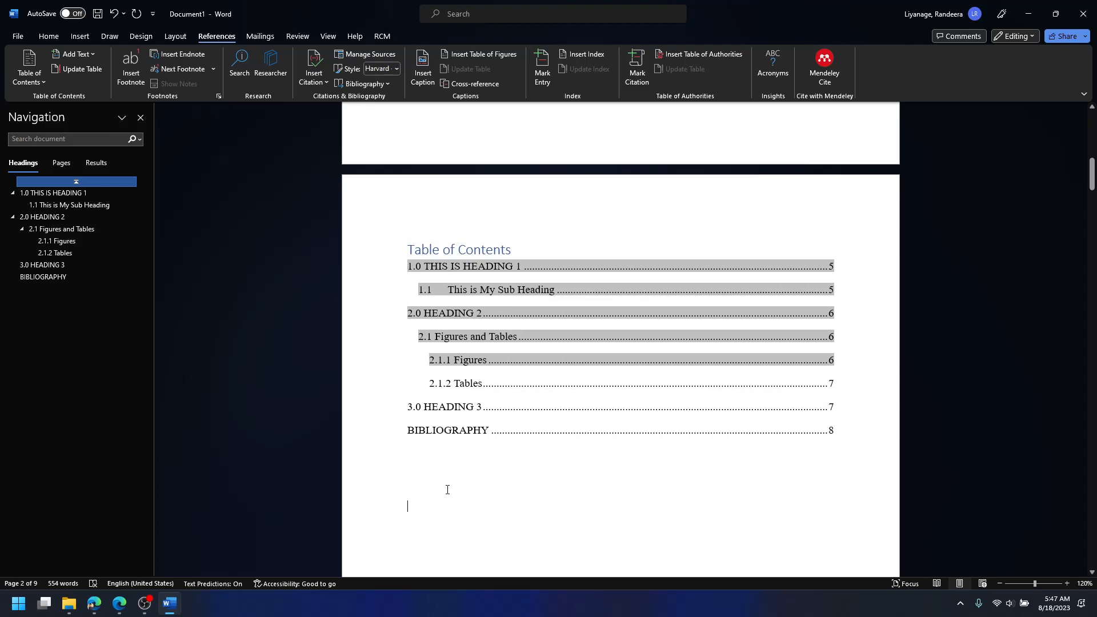
Set the Table of Contents title to Times New Roman at 12 pt
click(515, 250)
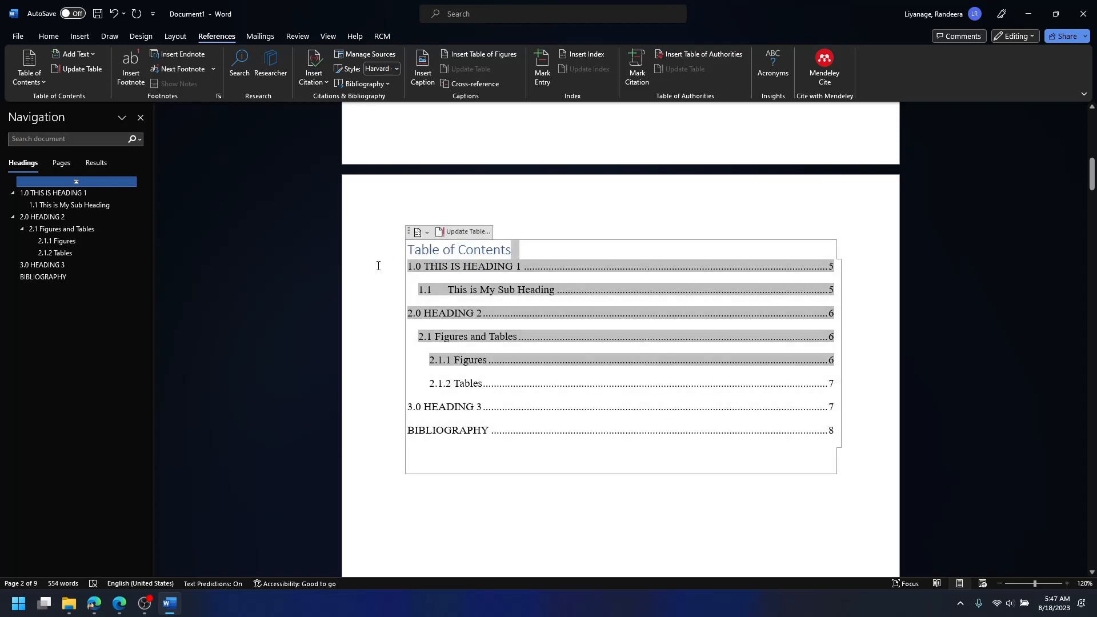
click(371, 250)
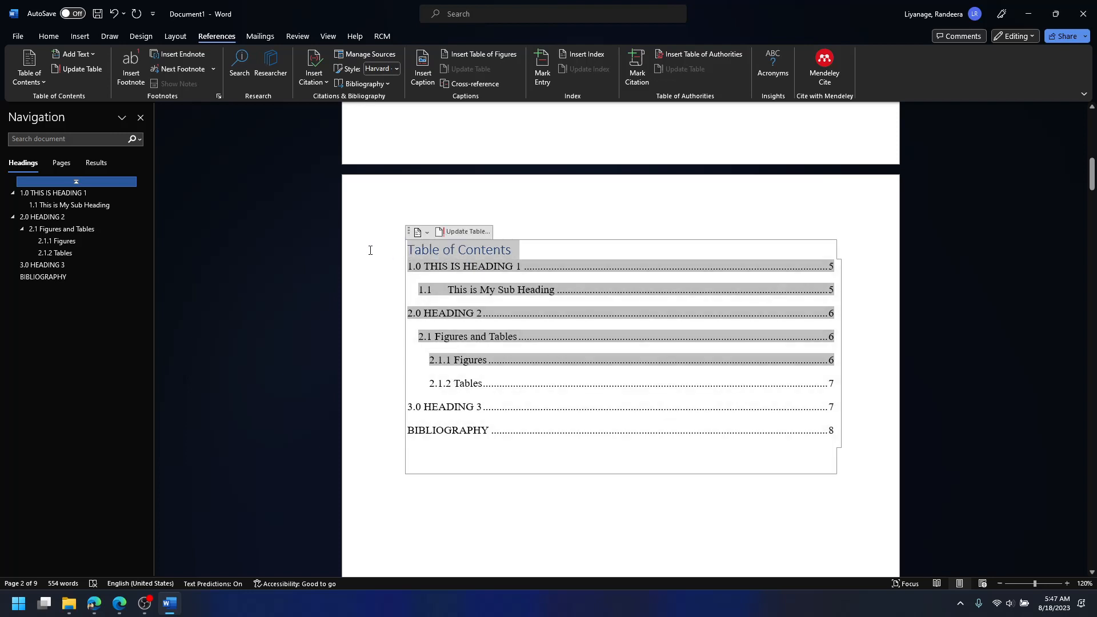
click(48, 37)
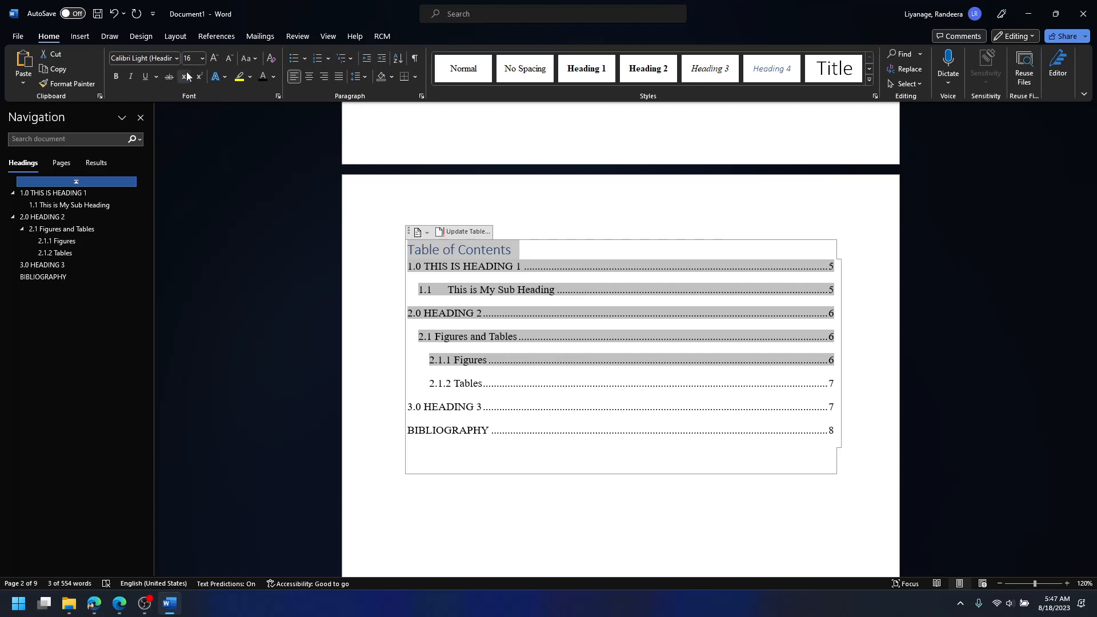
click(160, 60)
text(Times New Roman)
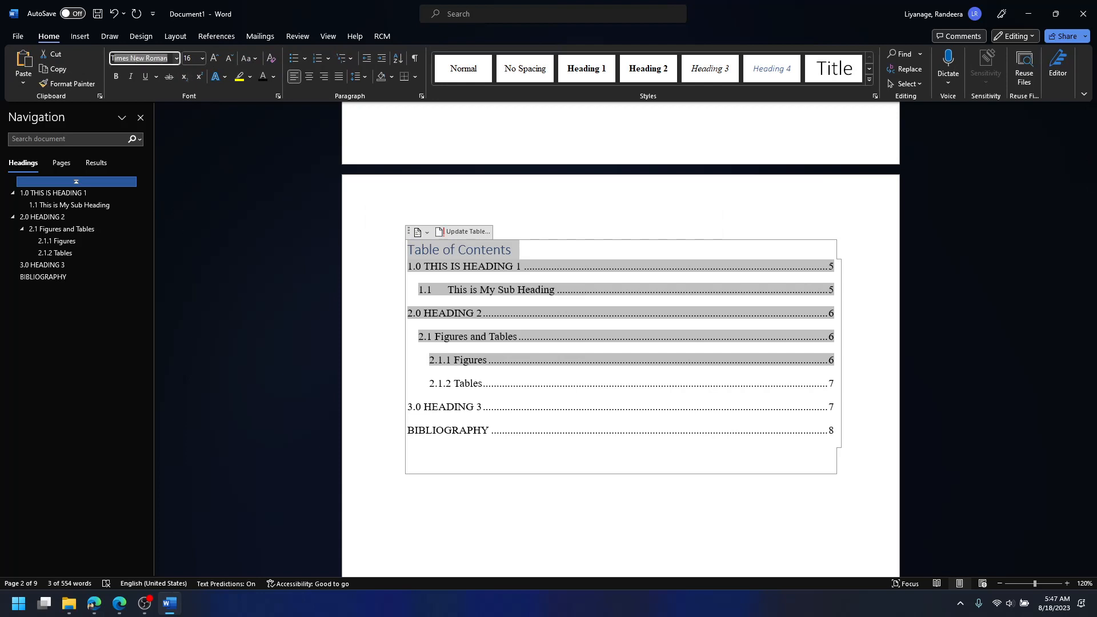
key(Return)
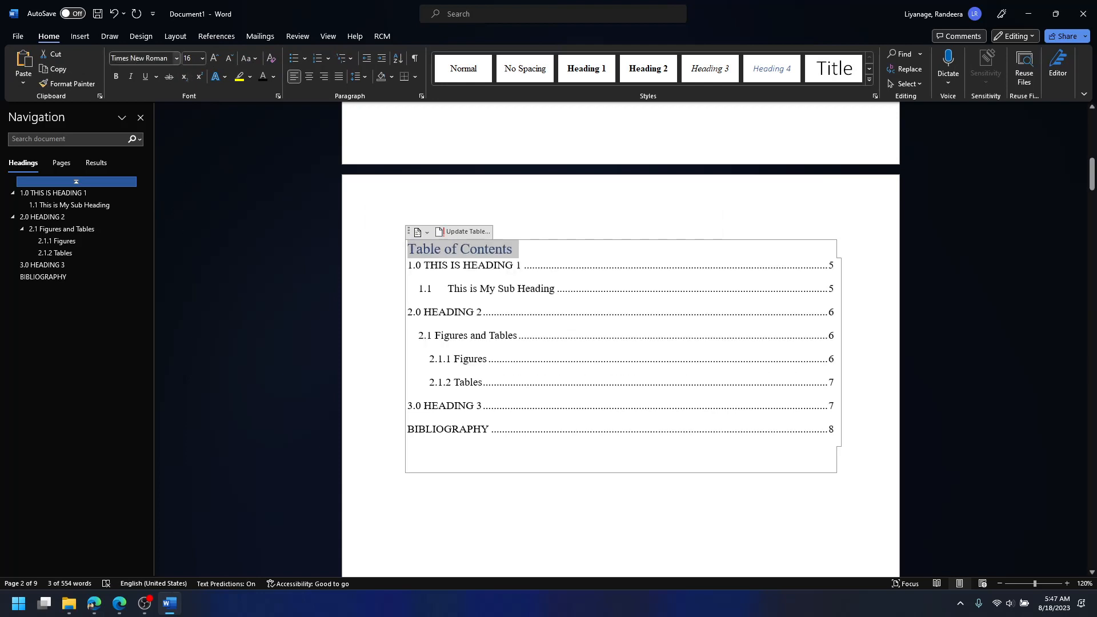
click(226, 58)
click(227, 58)
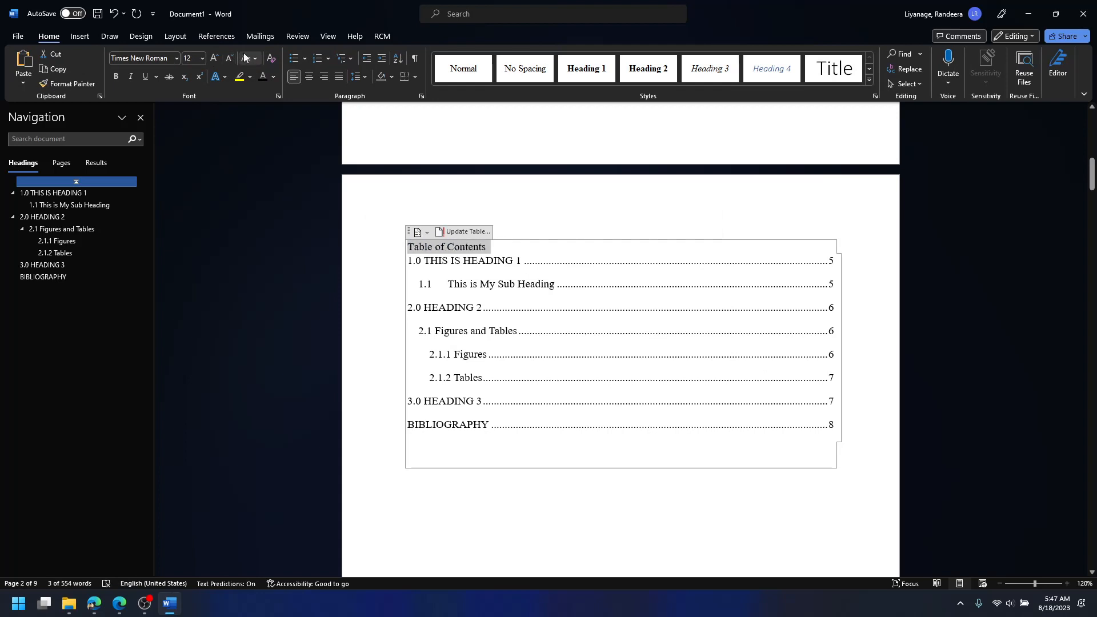
Change the Table of Contents title to uppercase and make it bold
click(246, 58)
click(269, 106)
key(ctrl+b)
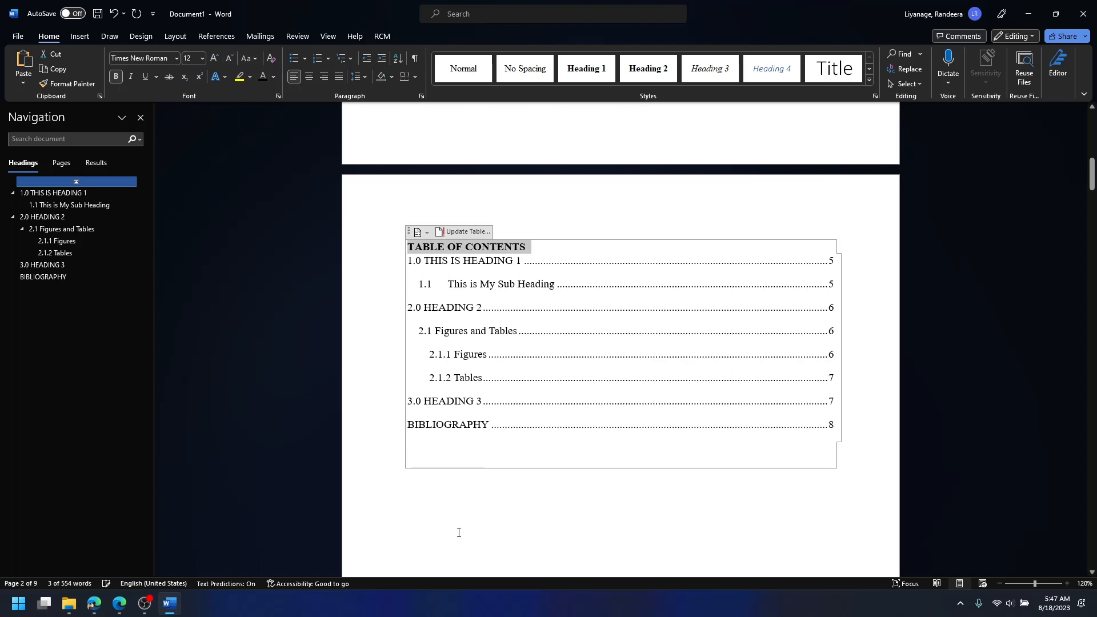
click(457, 532)
Delete the empty lines above the "// List of figures" placeholder on page 3, and the placeholder text itself
scroll(457, 531, down, 10)
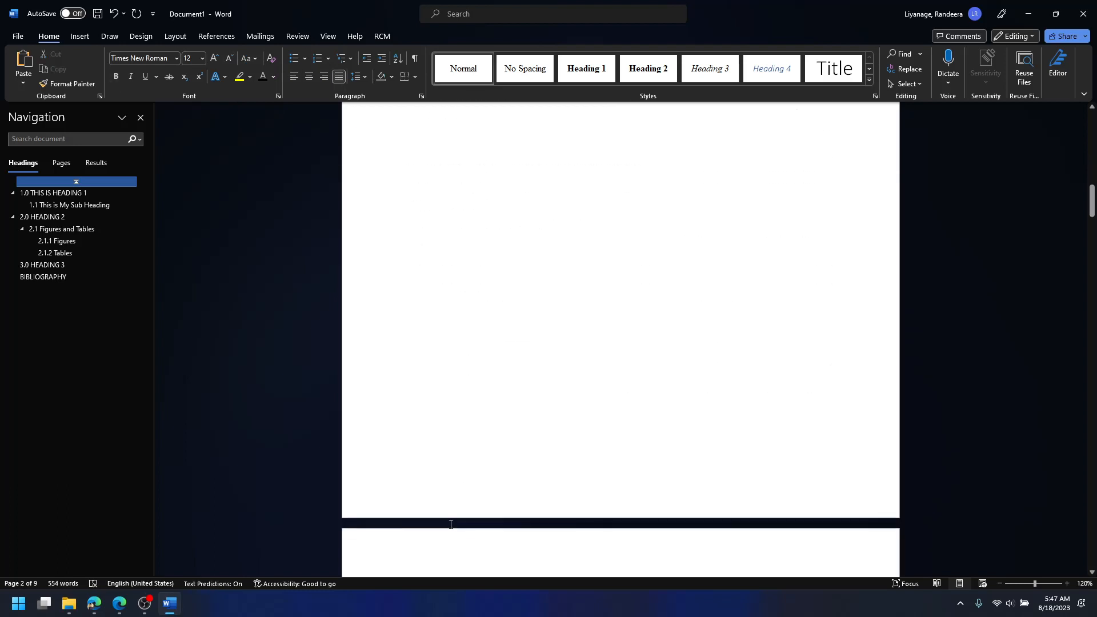
scroll(481, 425, down, 1)
scroll(480, 428, up, 6)
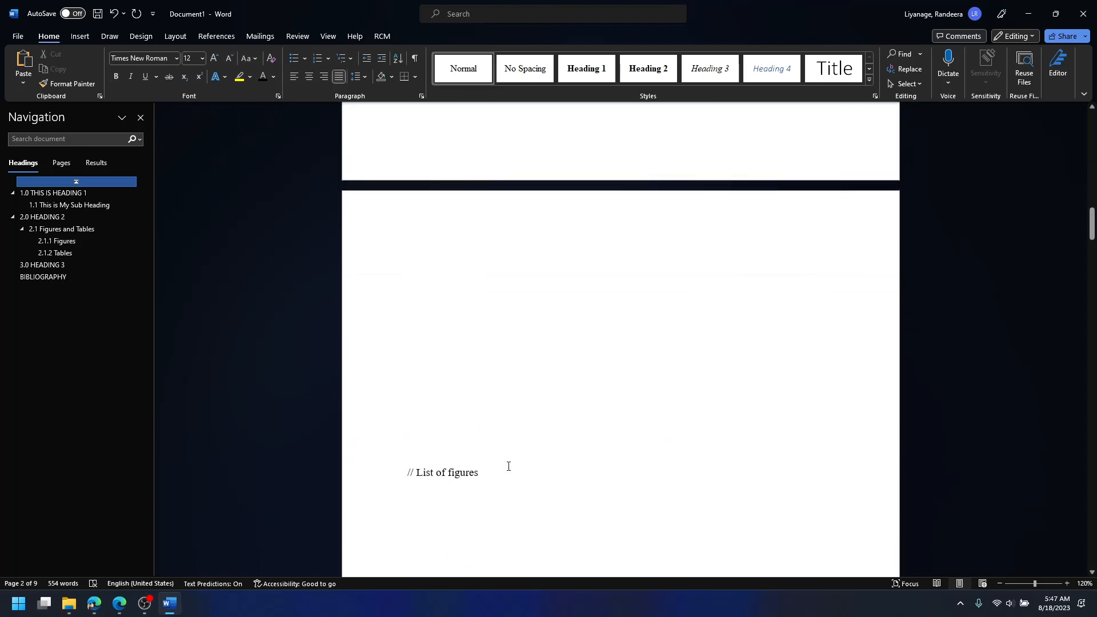
drag(422, 450, 400, 240)
key(BackSpace)
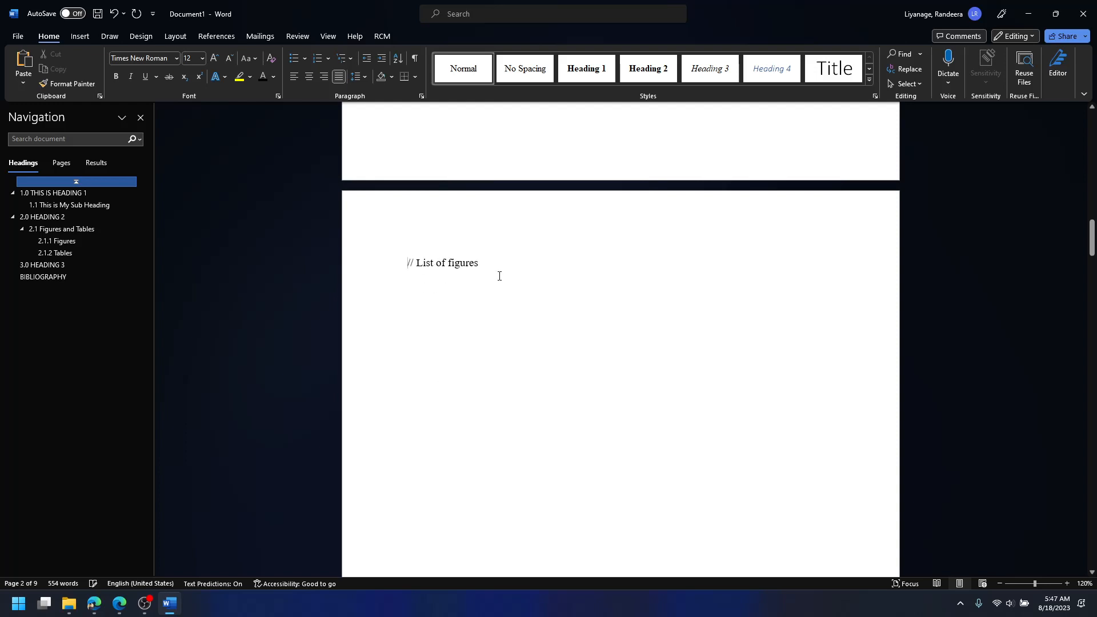
drag(499, 274, 402, 257)
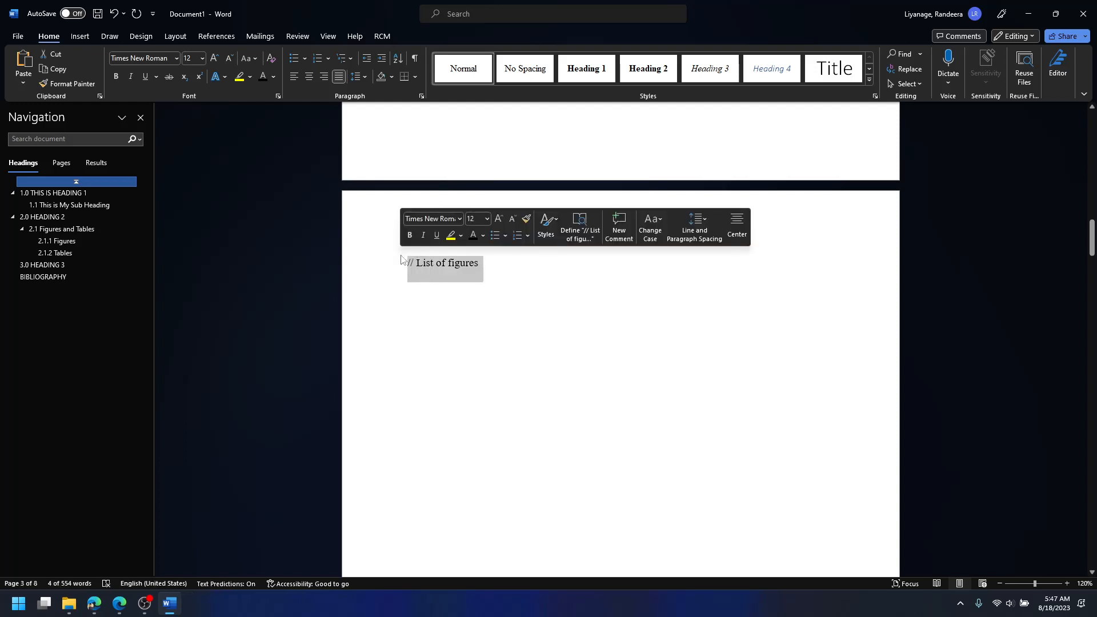
key(BackSpace)
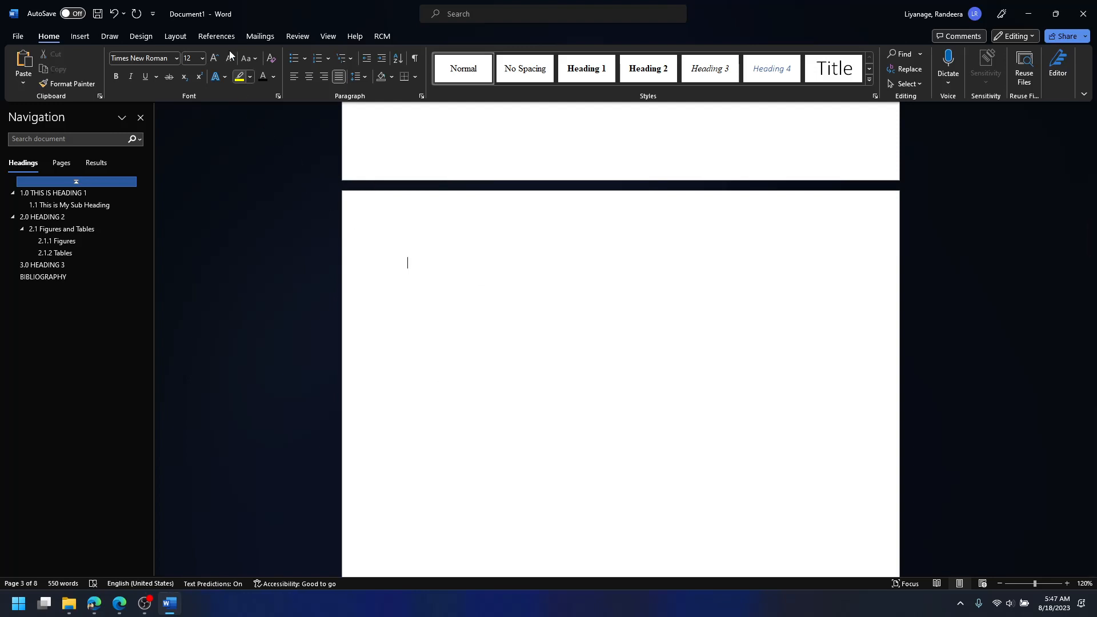
Insert a table of figures on page 3 using the Figure caption label
click(225, 42)
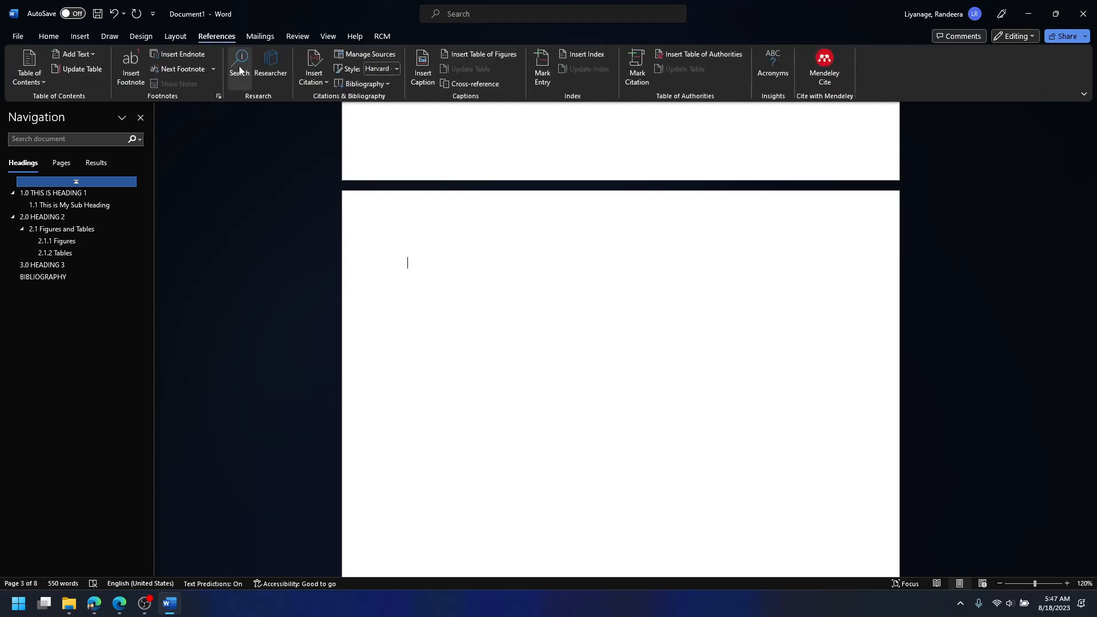
click(498, 57)
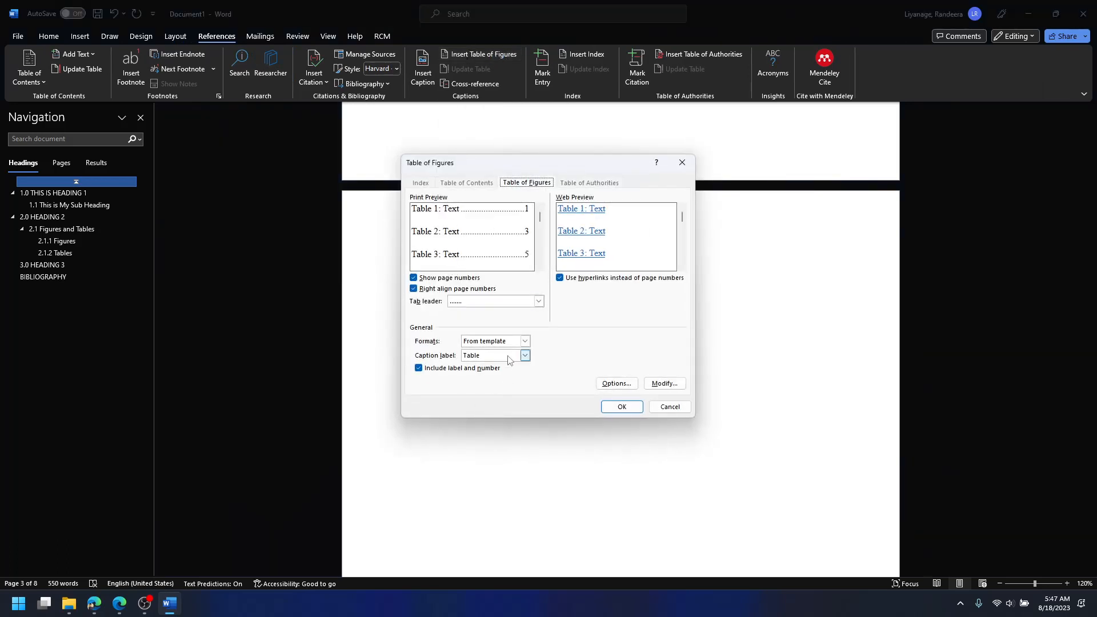
click(498, 355)
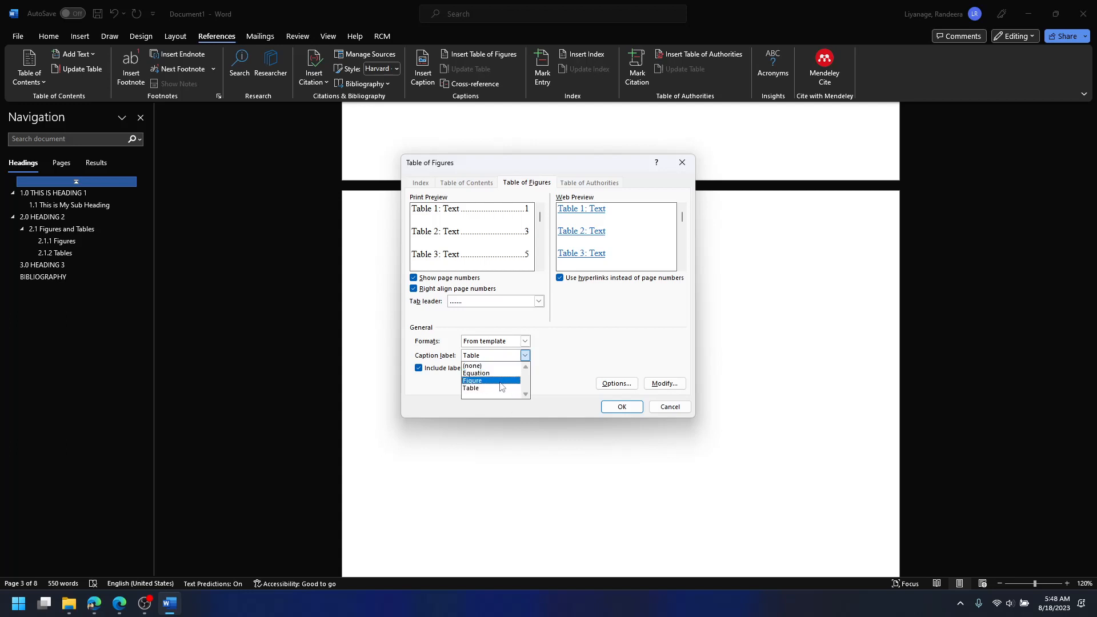
click(500, 382)
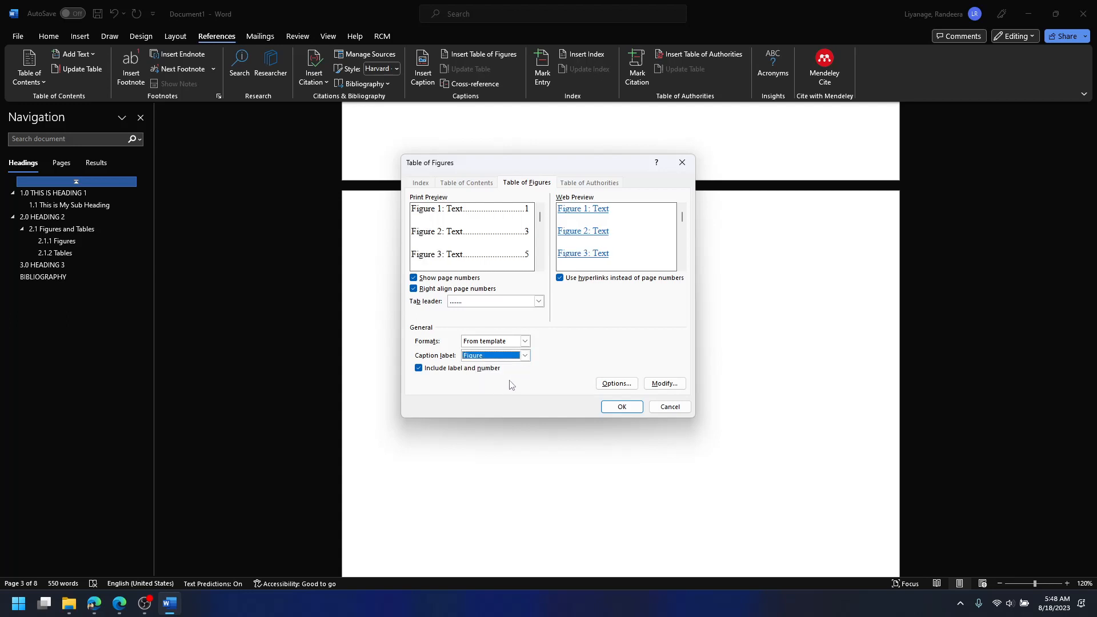
click(622, 407)
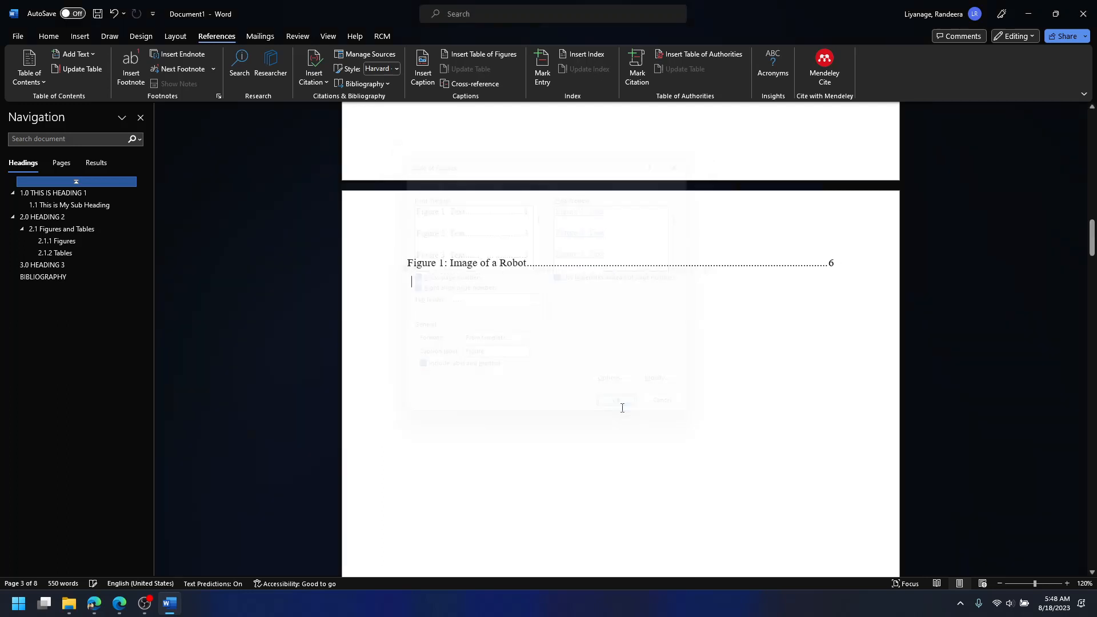
Add the title "LIST OF FIGURES" in Heading 1 style above the list of figures
key(Return)
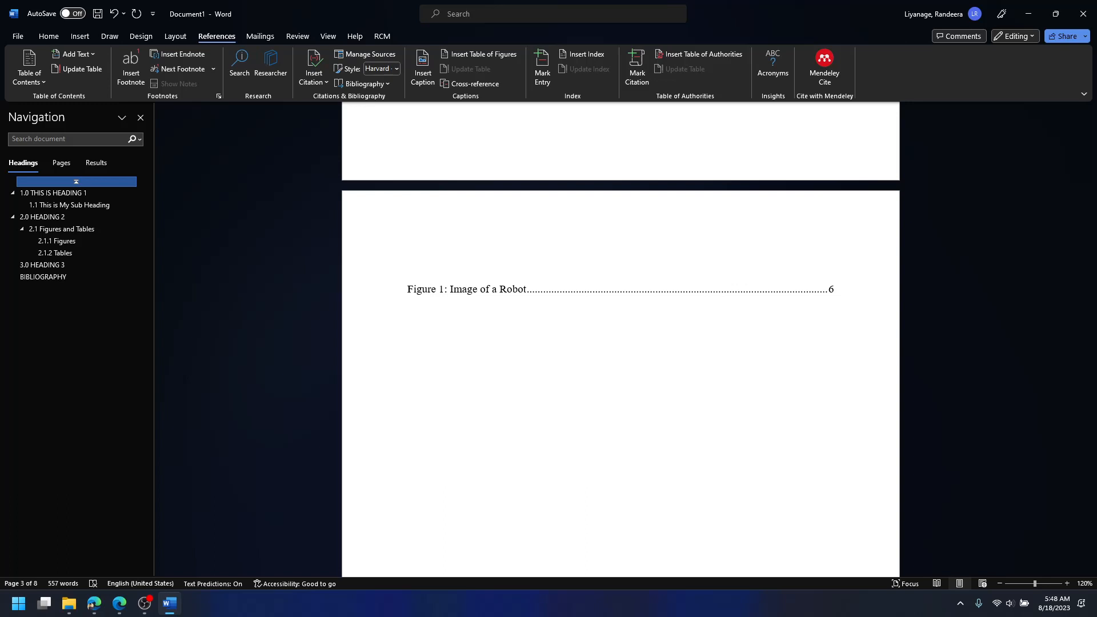
click(48, 36)
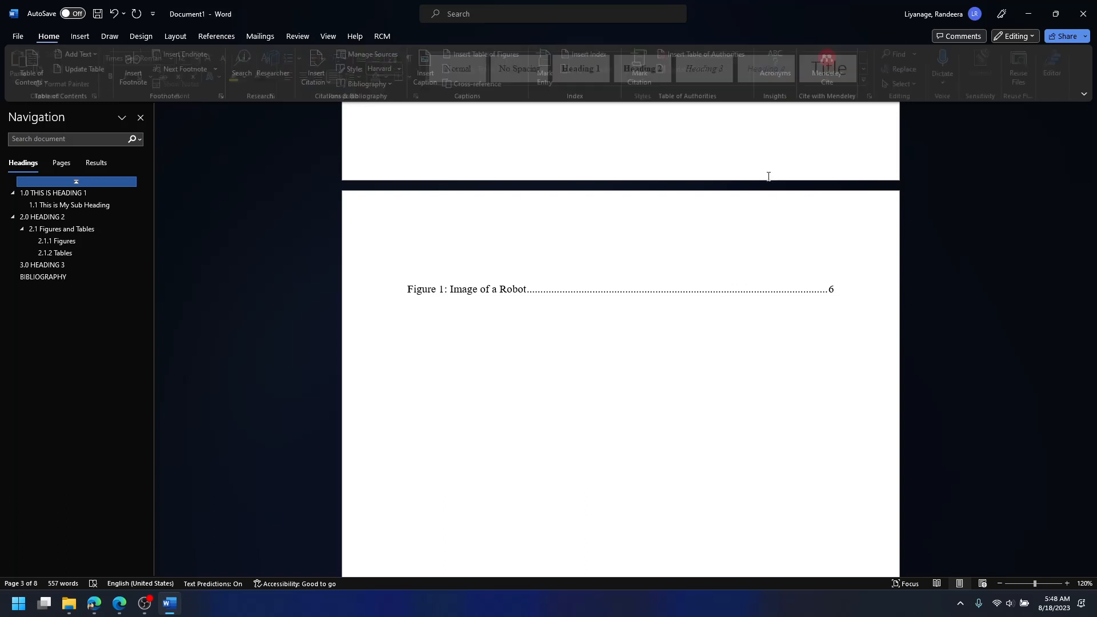
click(586, 68)
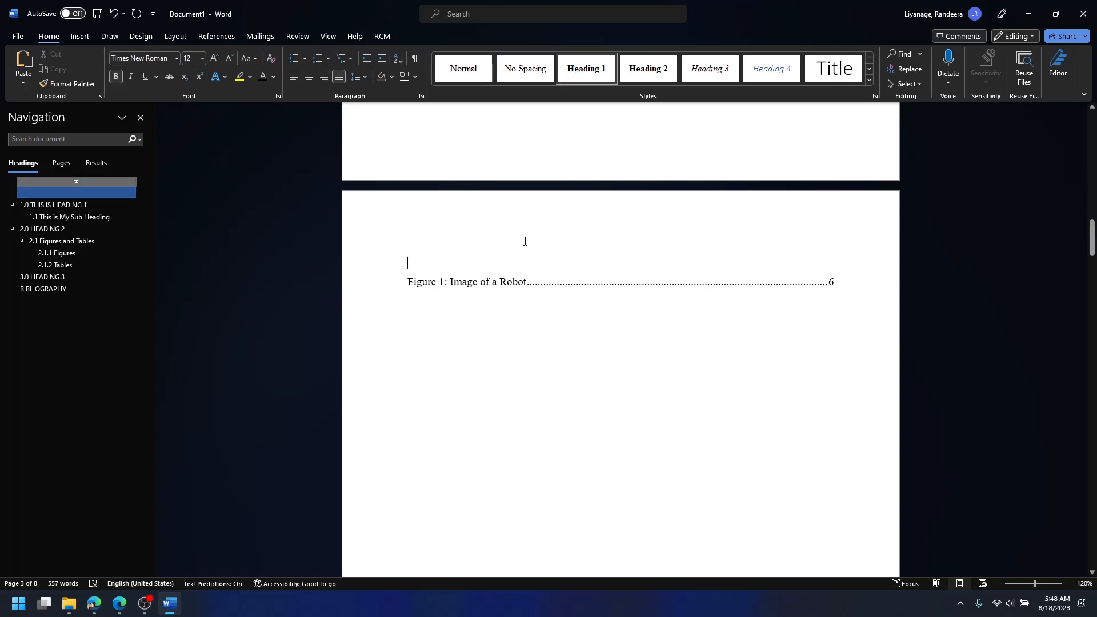
key(Caps_Lock)
text(LIST )
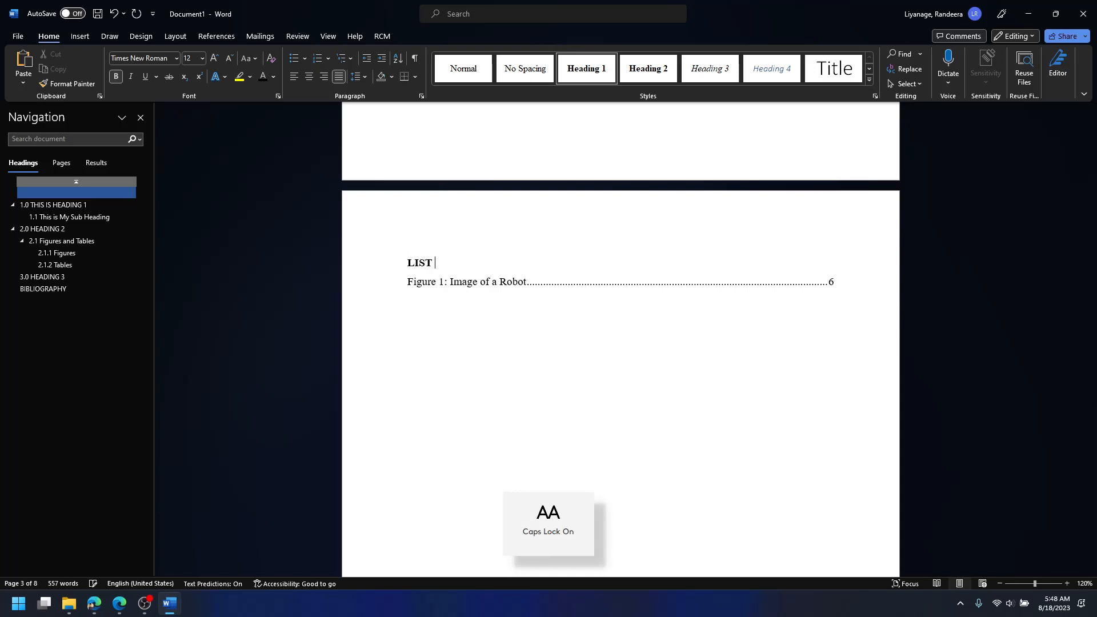
text(OF FIGURES)
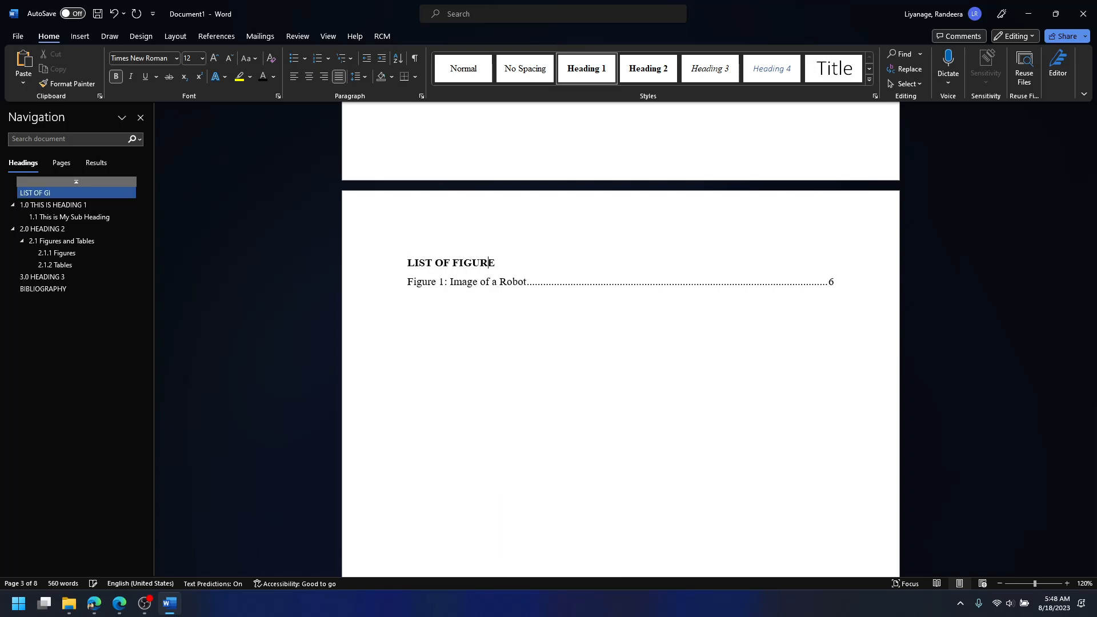
Delete the "// List of tables" placeholder text on page 4
scroll(636, 446, down, 10)
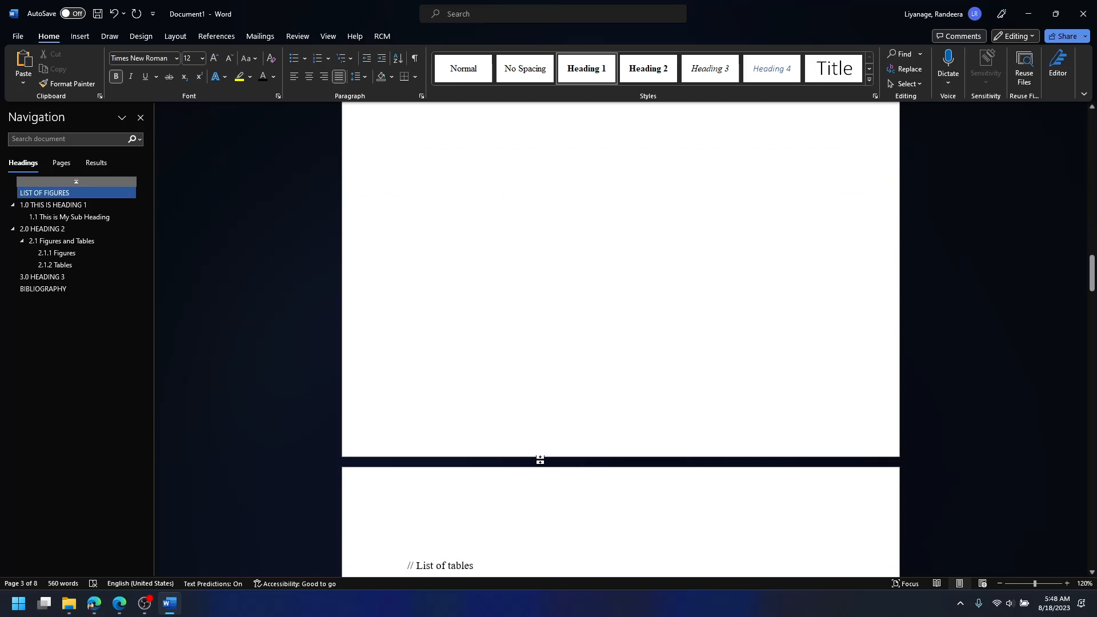
drag(476, 401, 385, 340)
key(BackSpace)
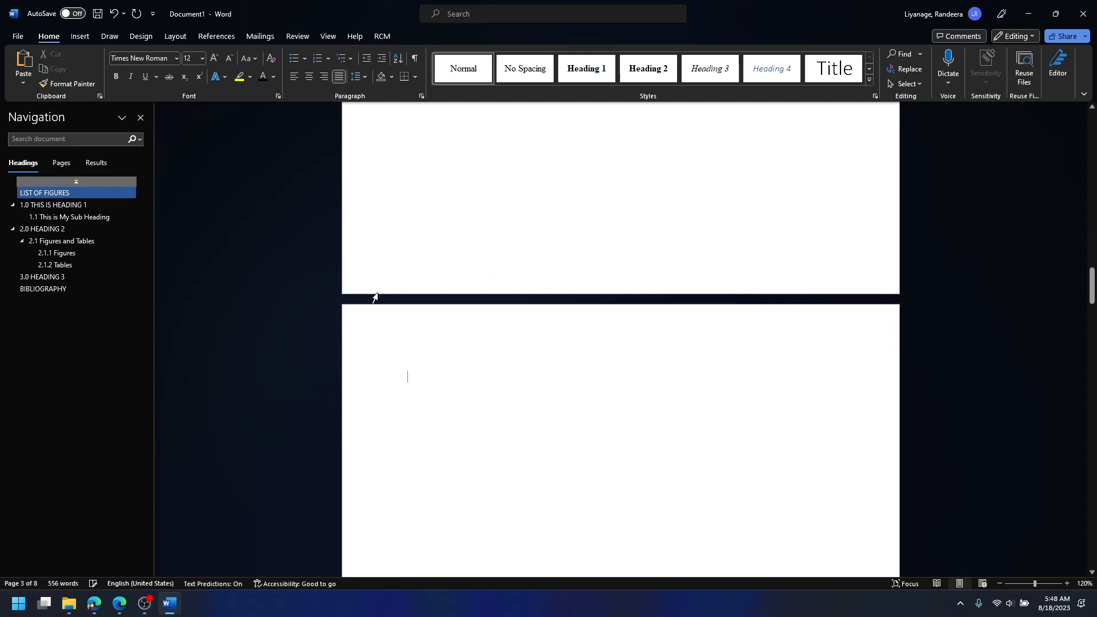
Insert a table of figures on the cleared page 4 using the Table caption label
click(216, 36)
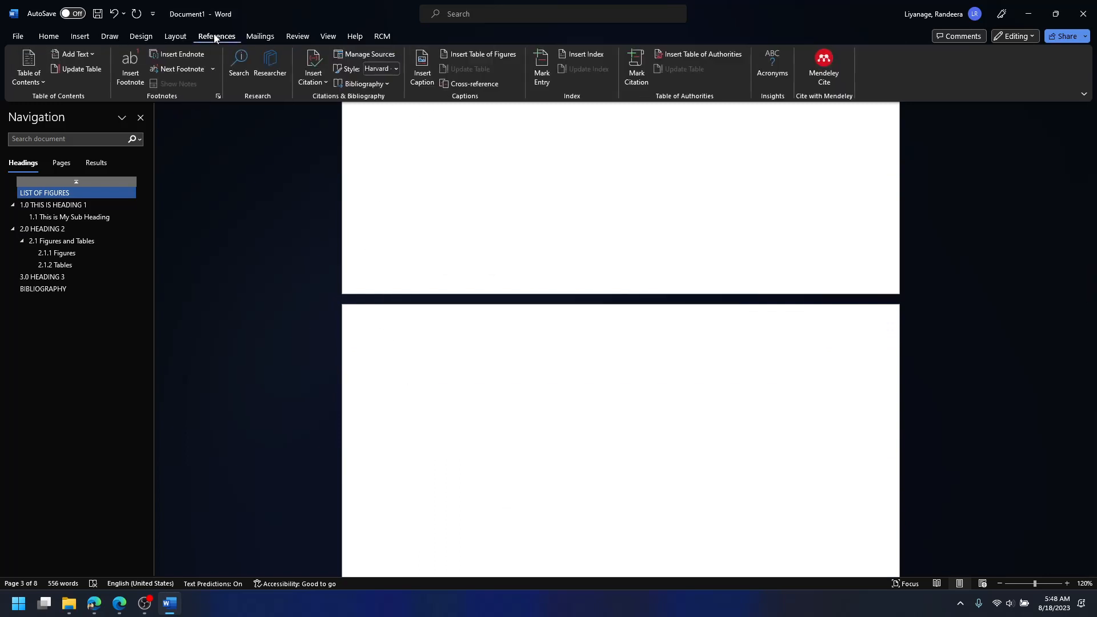
click(484, 55)
click(524, 354)
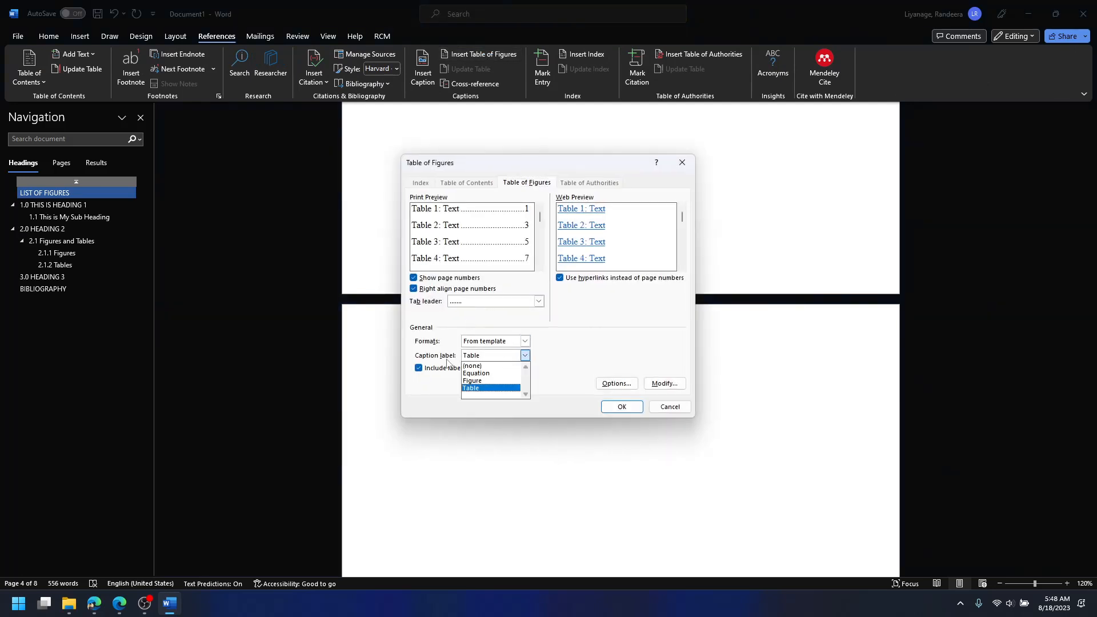
click(491, 389)
click(621, 407)
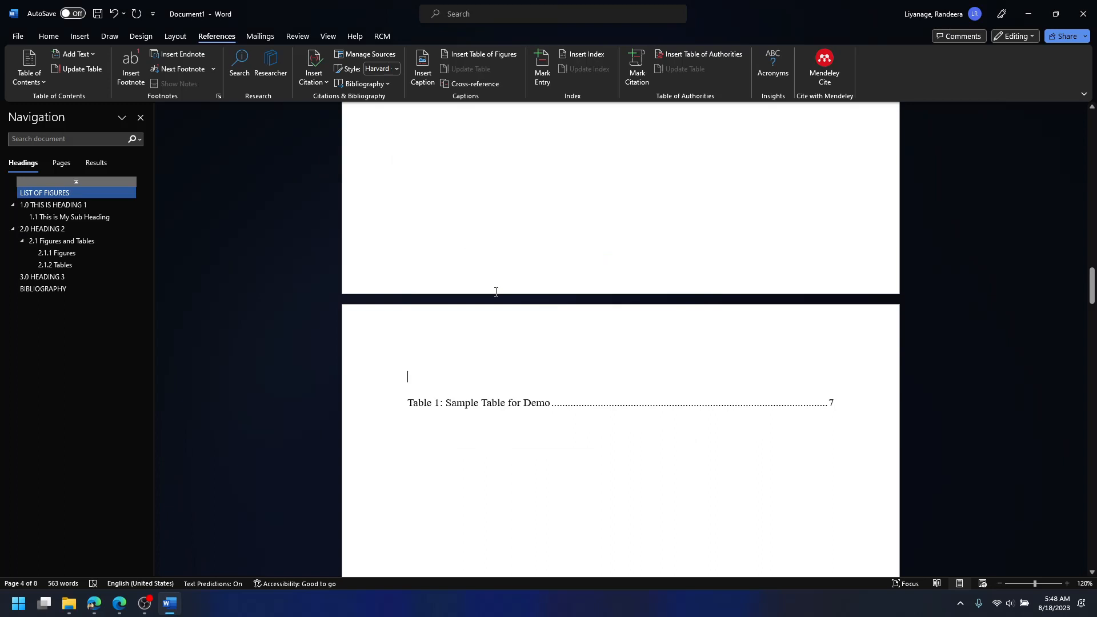
Add the title "LIST OF TABLES" in Heading 1 style above the list of tables
key(Caps_Lock)
click(48, 36)
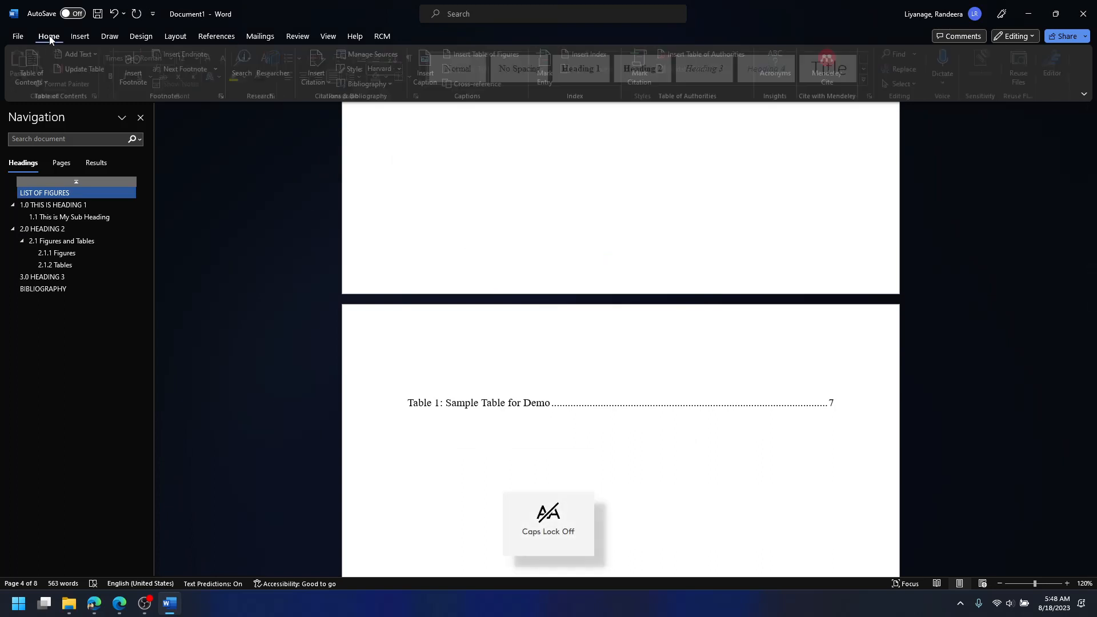
click(574, 75)
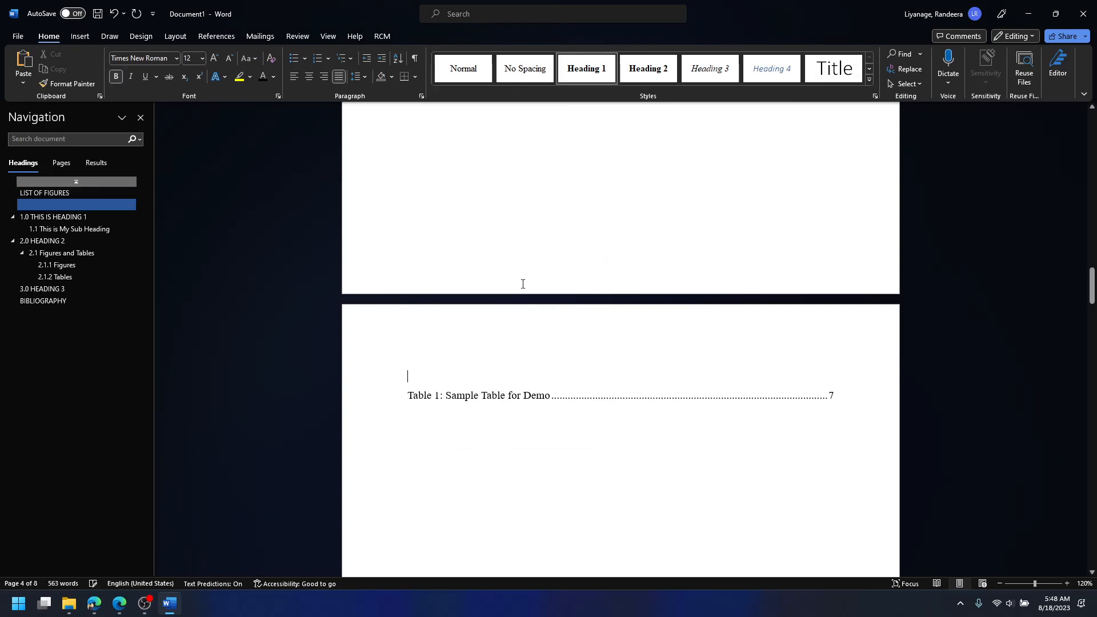
text(List)
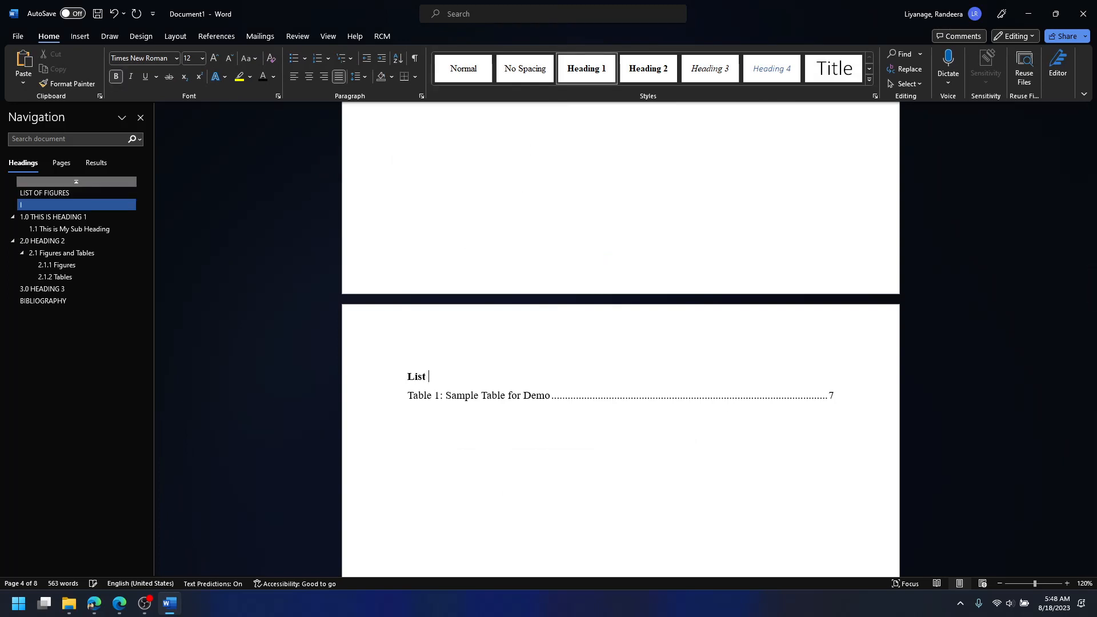
key(BackSpace)
key(BackSpace)
key(Caps_Lock)
text(IST)
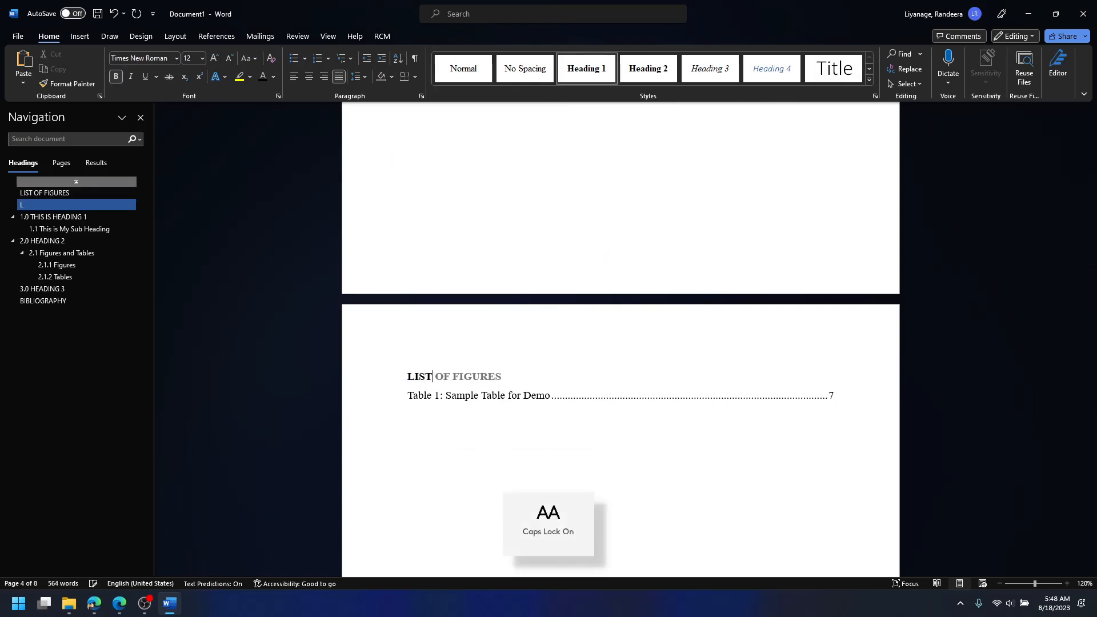
text( OF TABLES)
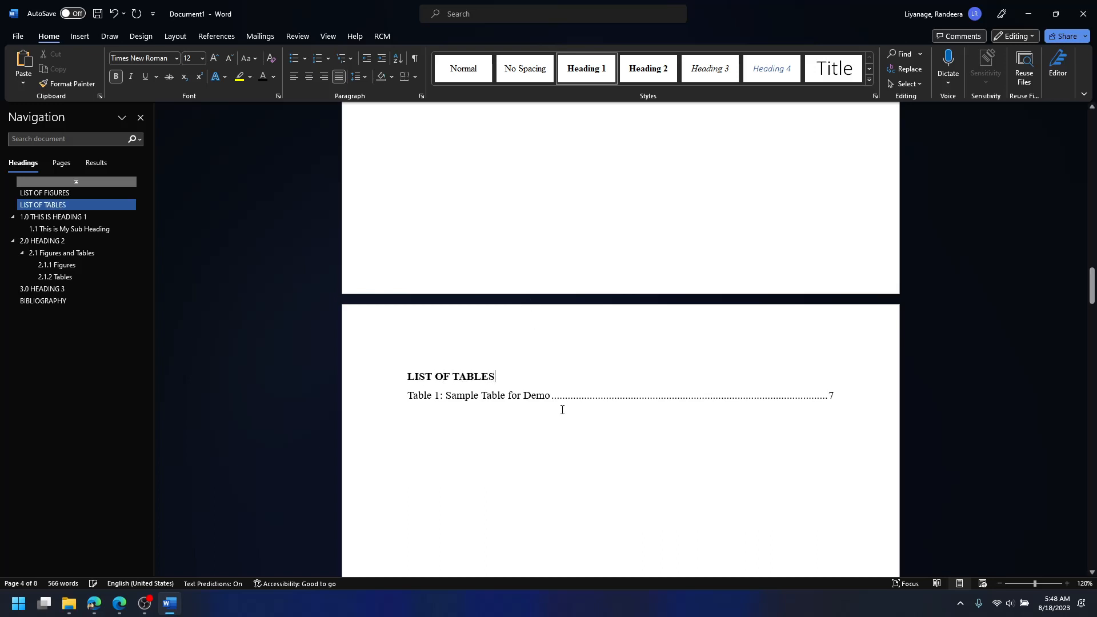
click(541, 431)
key(Caps_Lock)
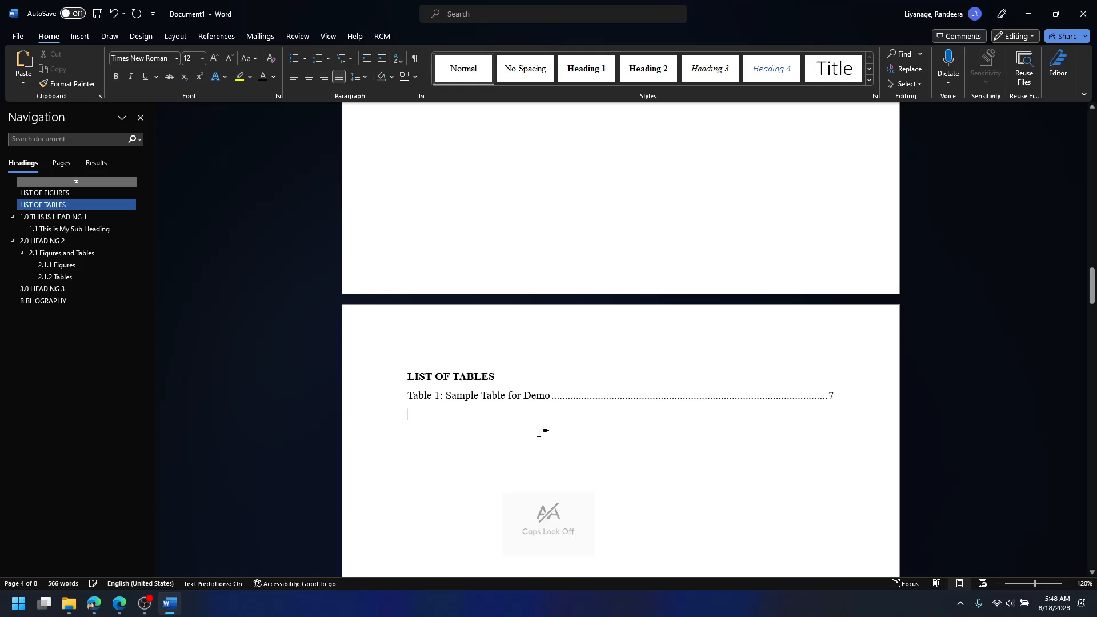
Update the entire table of contents on page 2, including its entries as well as page numbers
scroll(538, 433, up, 10)
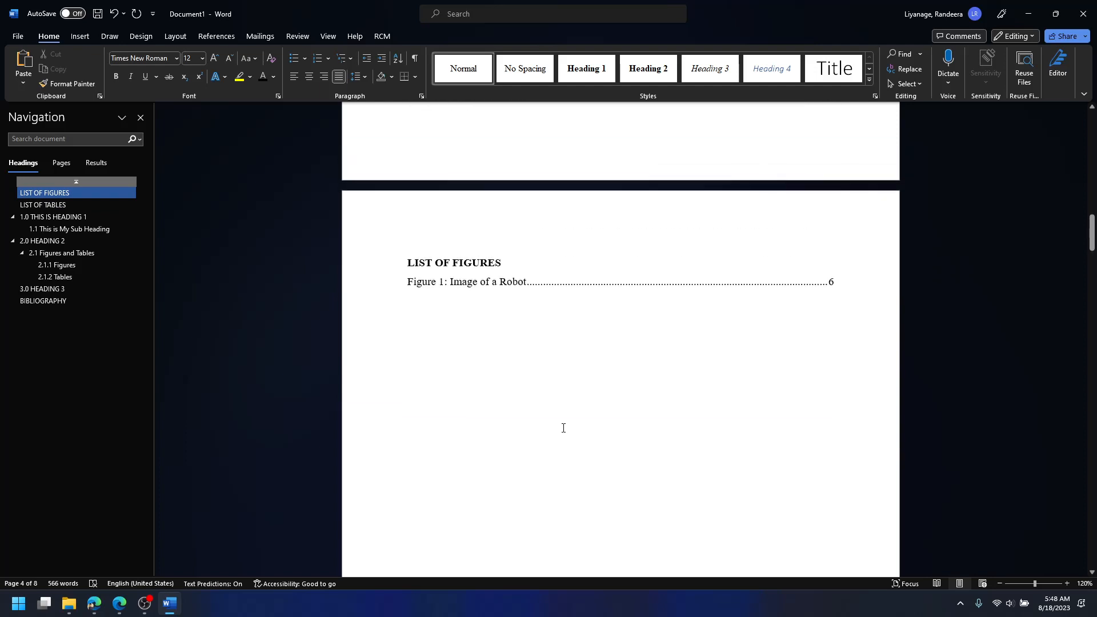
scroll(566, 413, up, 3)
scroll(495, 436, down, 4)
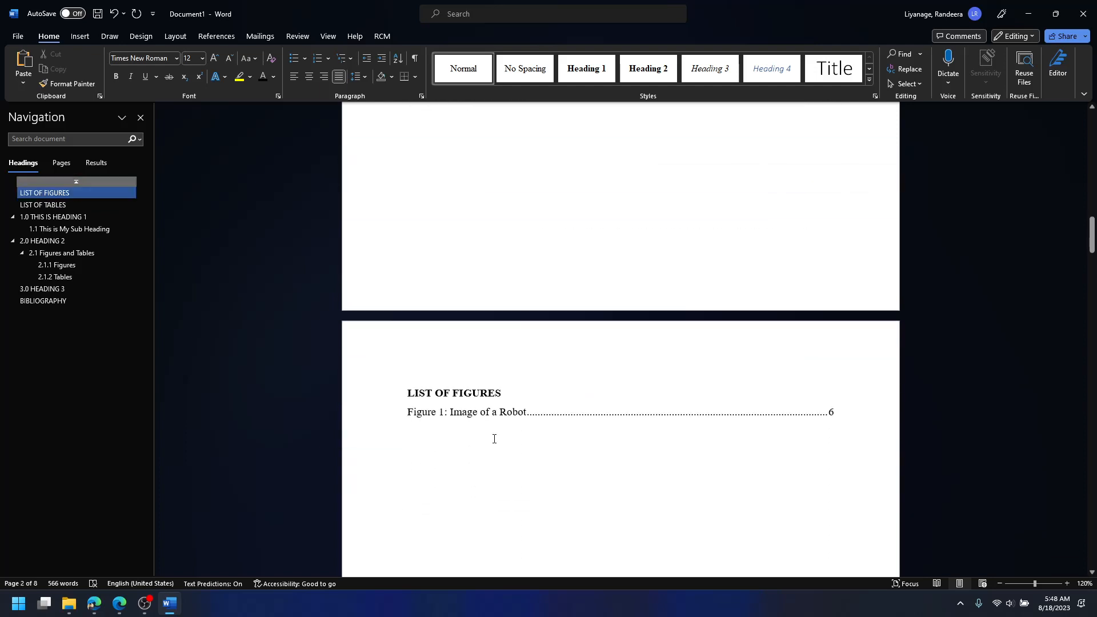
scroll(495, 440, up, 4)
scroll(494, 438, up, 7)
click(496, 293)
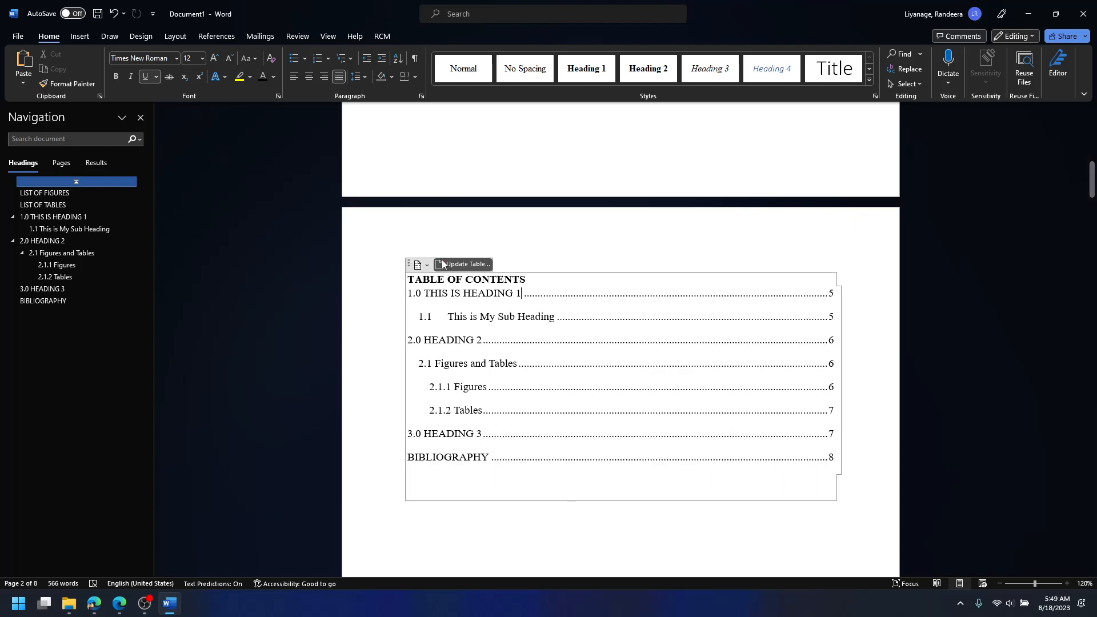
click(466, 264)
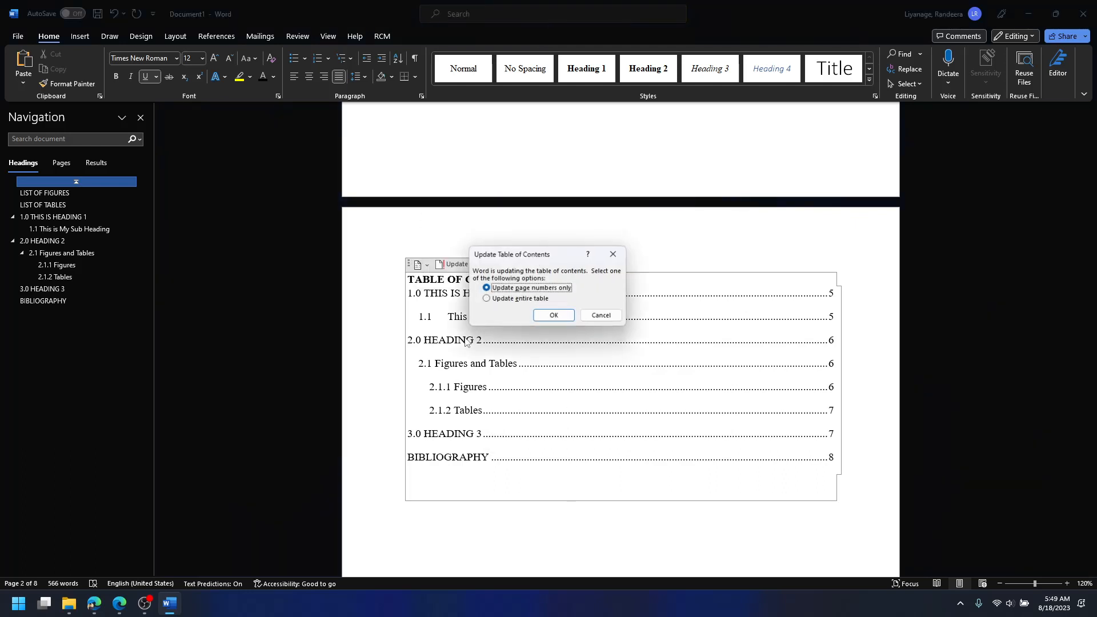
drag(530, 259, 582, 192)
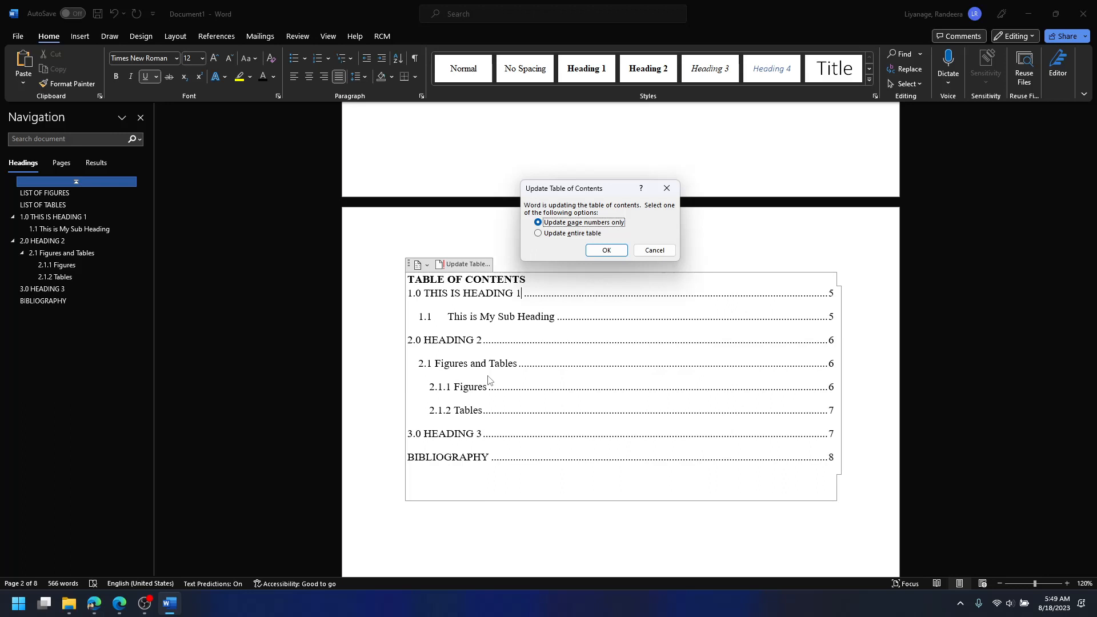
click(569, 233)
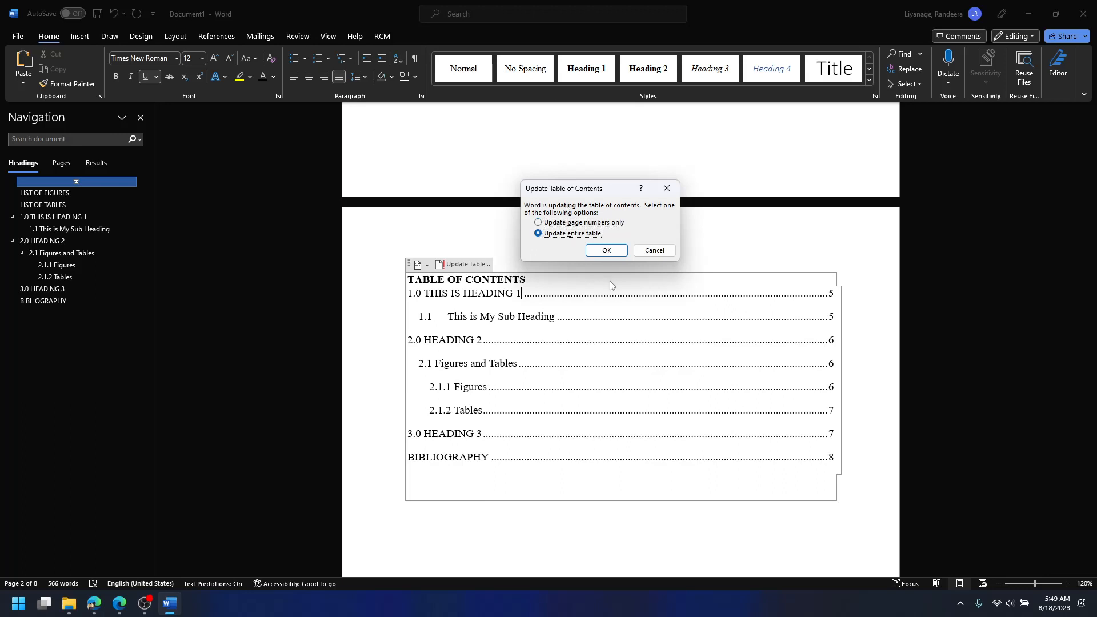
click(606, 251)
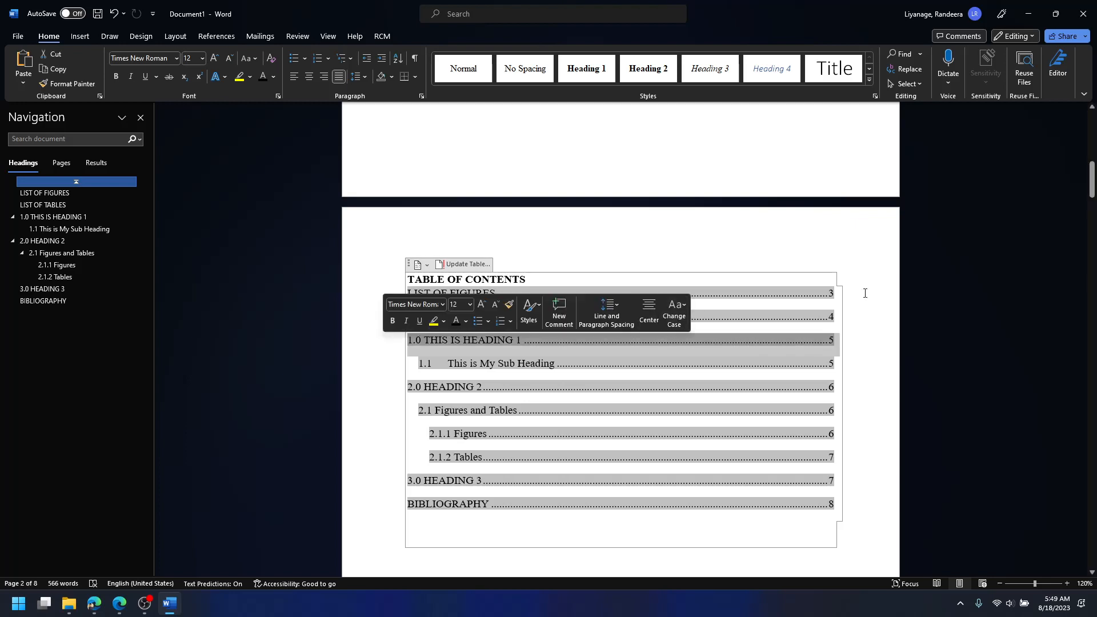
click(865, 293)
Delete the empty lines above the "LIST OF FIGURES" heading on page 3
scroll(548, 434, down, 10)
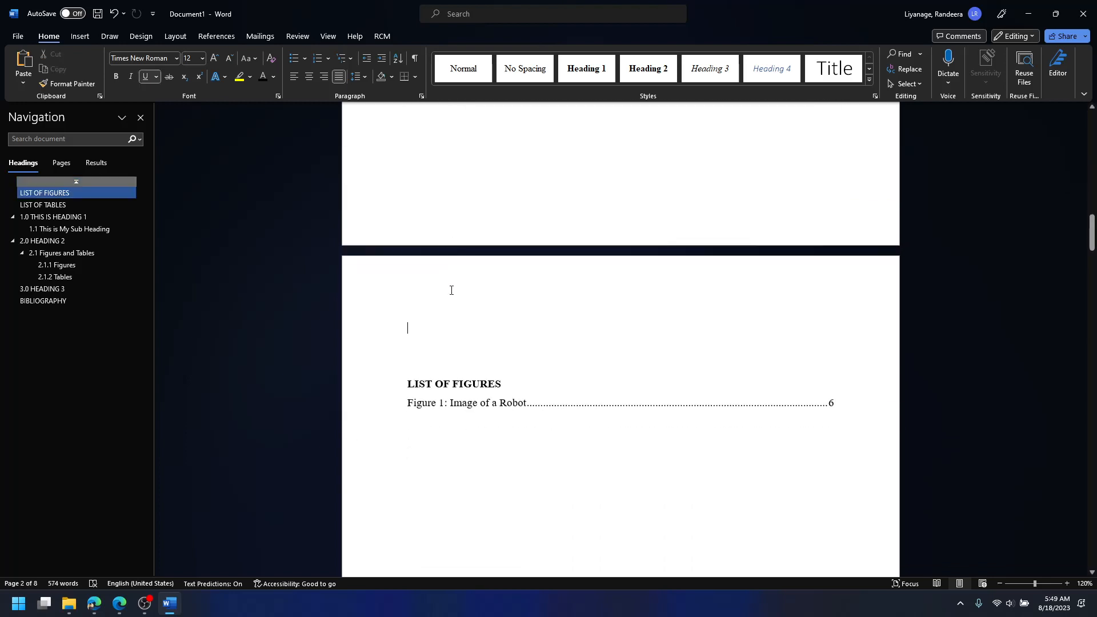
key(Delete)
key(Delete)
Review the layout of the remaining pages, from the list of tables through the numbered sections to the bibliography
scroll(491, 383, down, 10)
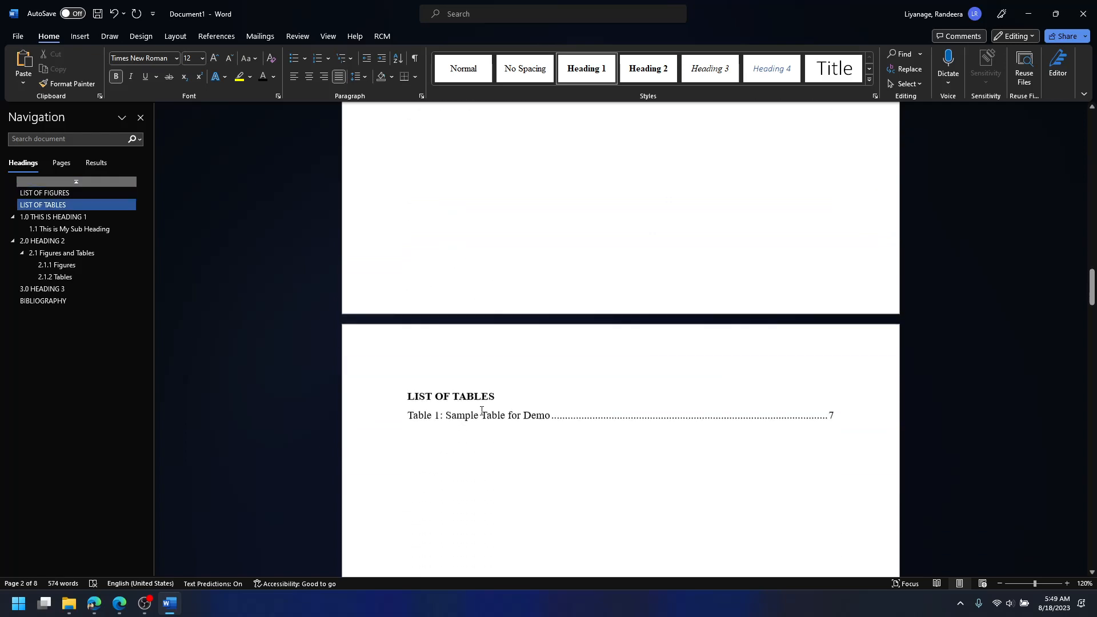
scroll(482, 411, down, 10)
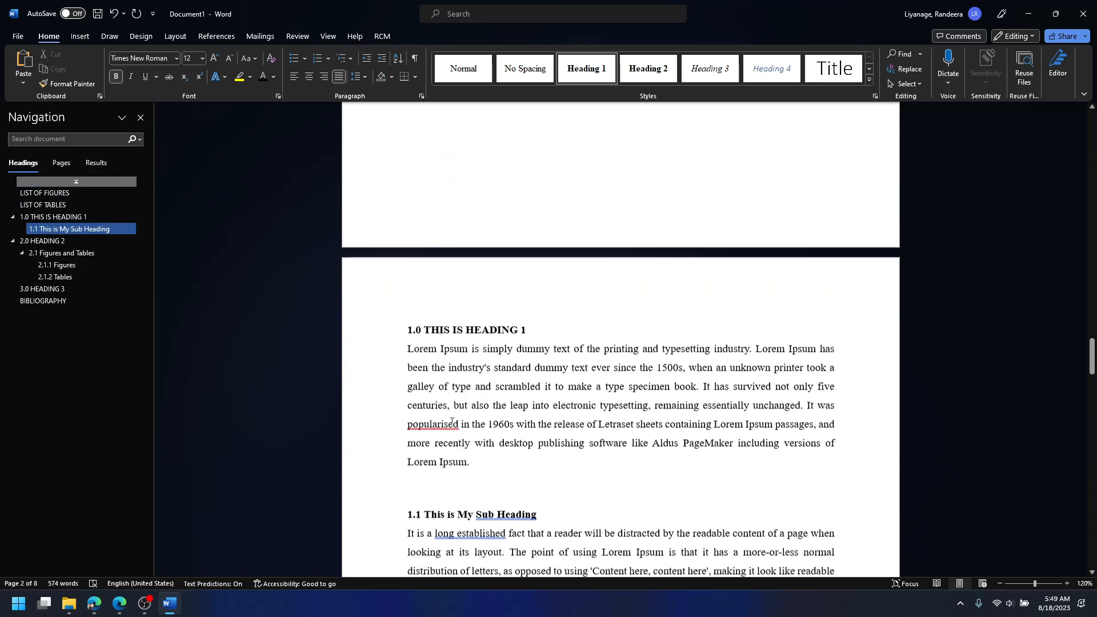
scroll(451, 421, down, 15)
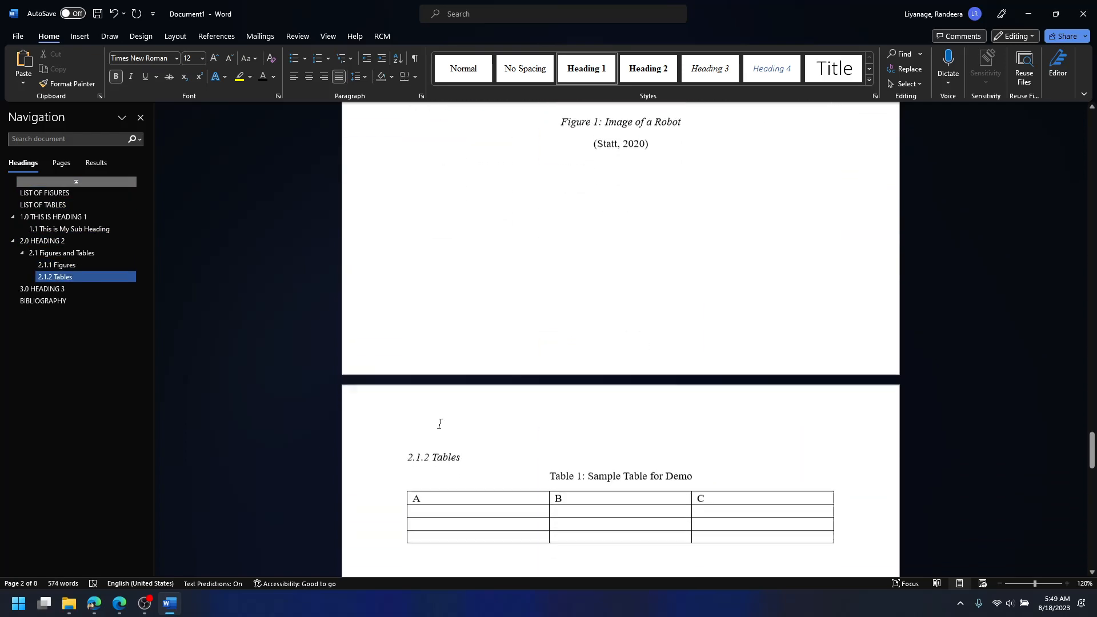
scroll(440, 423, down, 15)
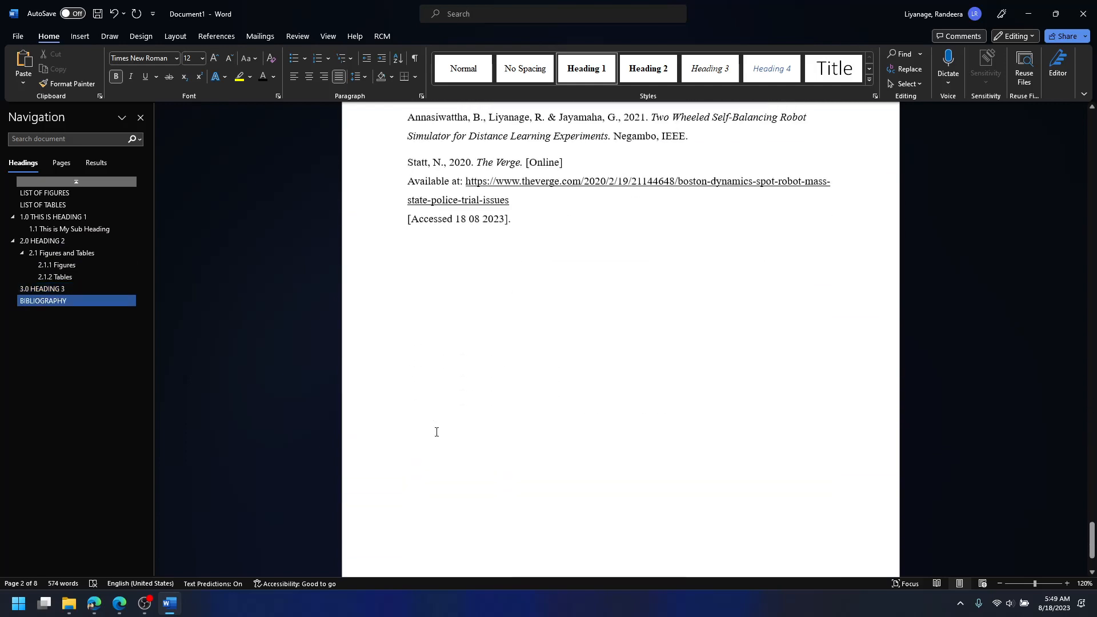
scroll(436, 432, down, 3)
scroll(419, 441, up, 12)
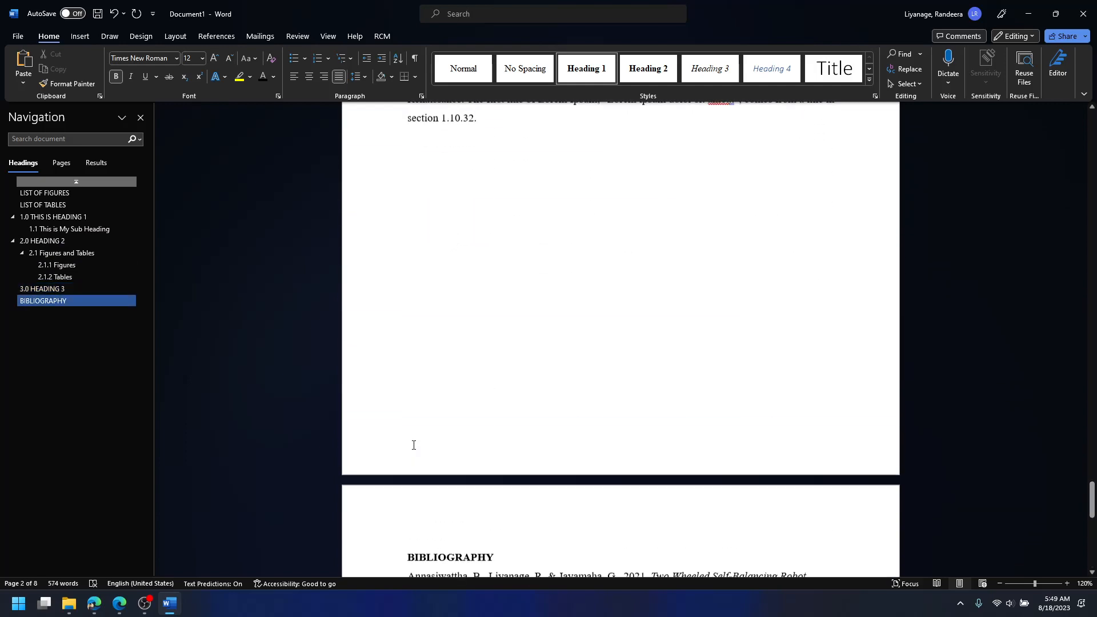
scroll(414, 445, up, 12)
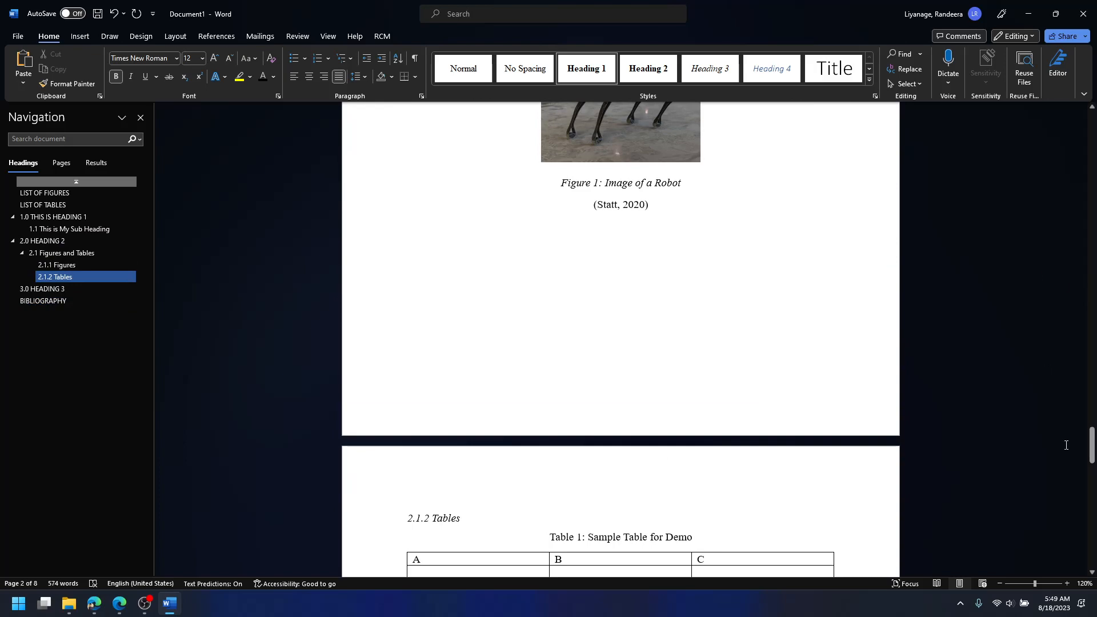
Insert the built-in Semaphore footer with "Page X of Y" numbering, starting from the cover page's footer area
drag(1091, 445, 1091, 130)
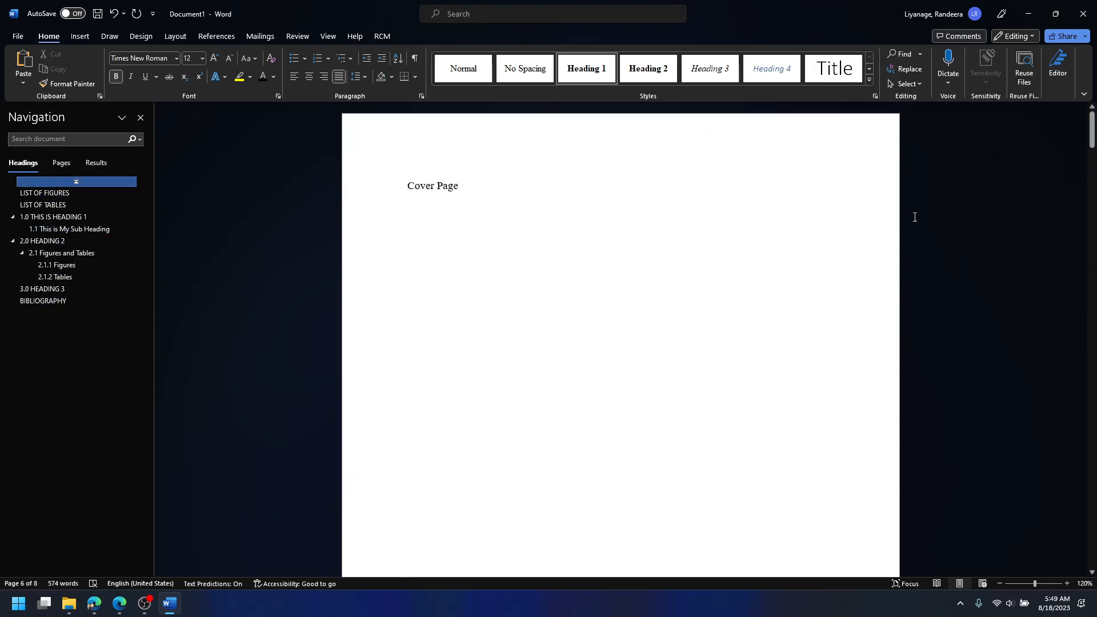
scroll(762, 379, down, 9)
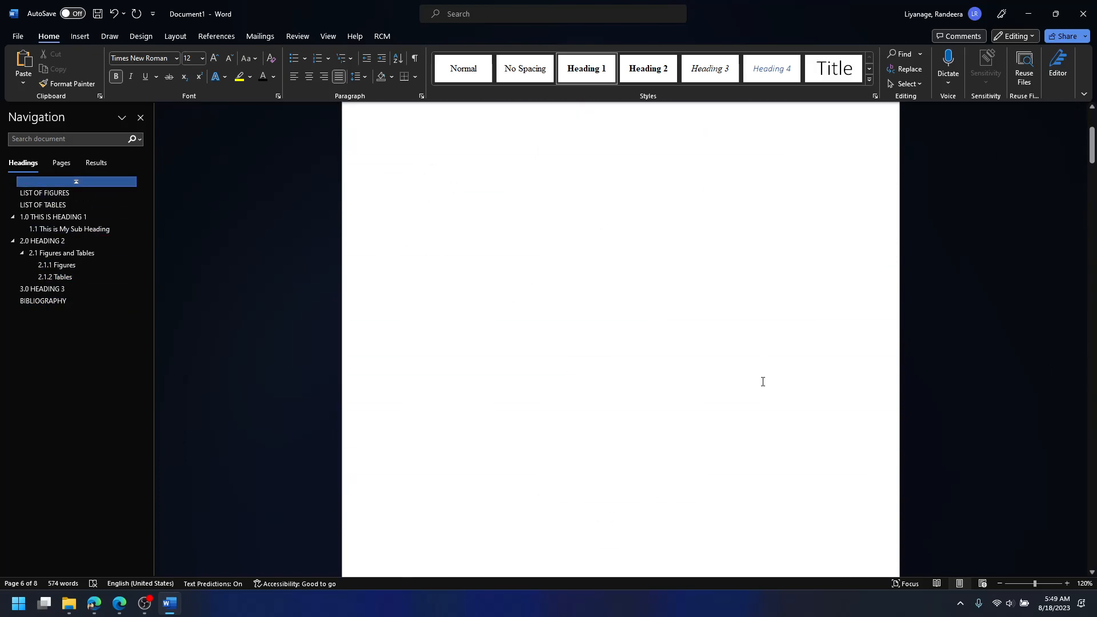
double_click(546, 300)
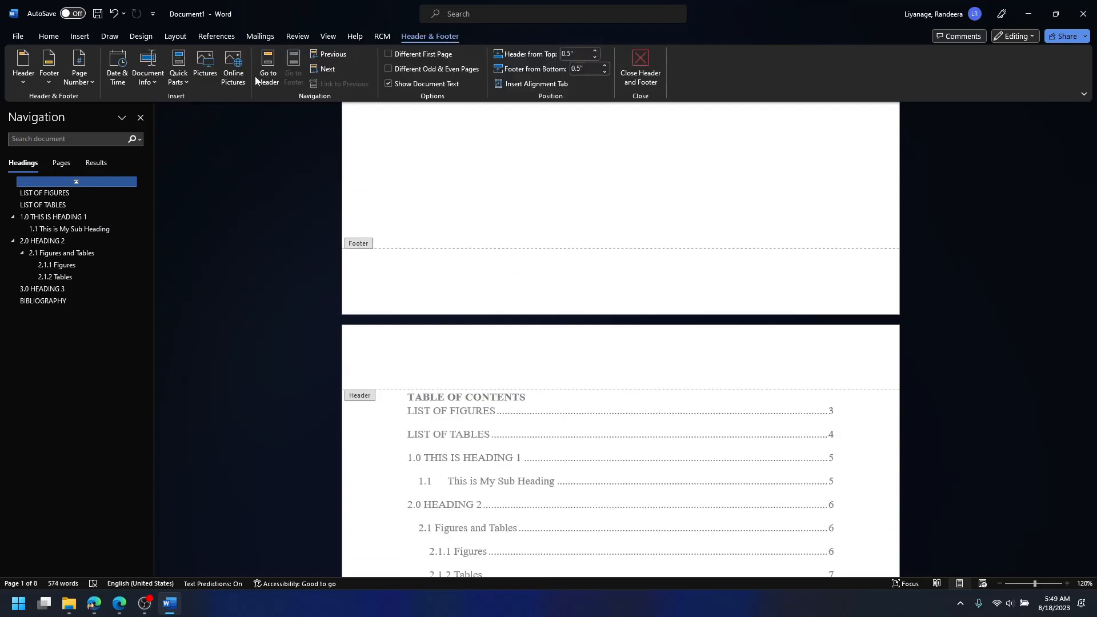
click(52, 88)
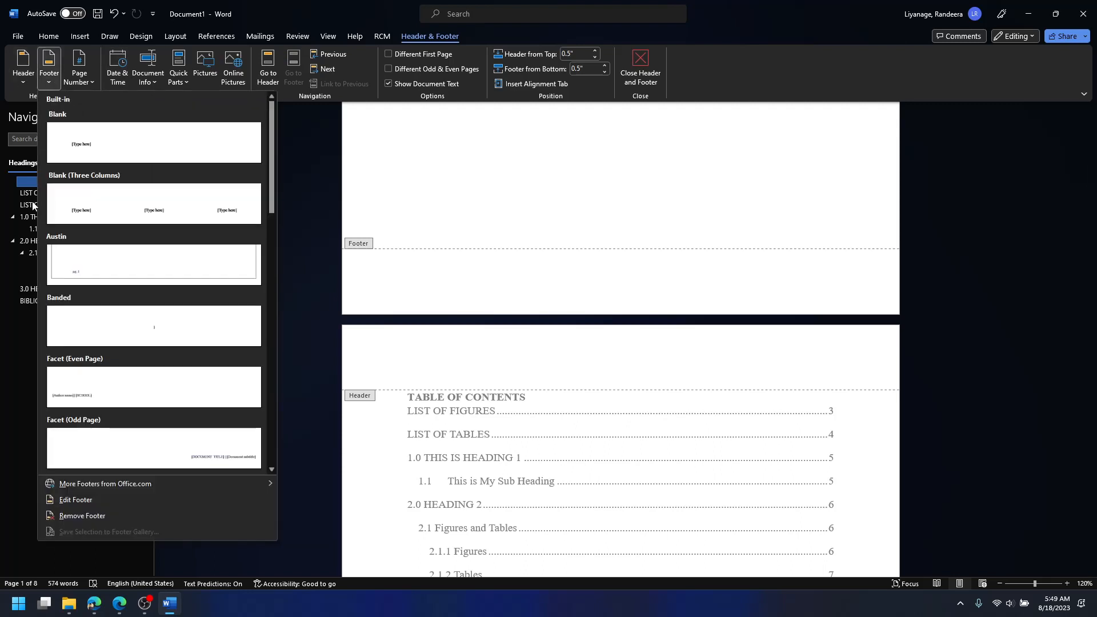
scroll(69, 278, down, 3)
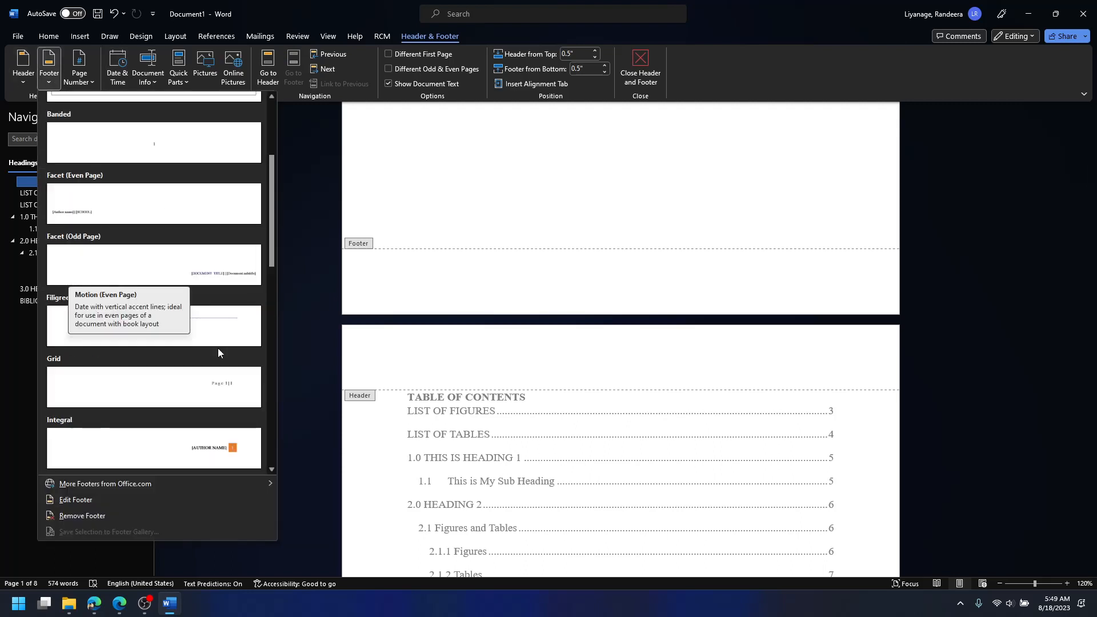
scroll(182, 405, down, 5)
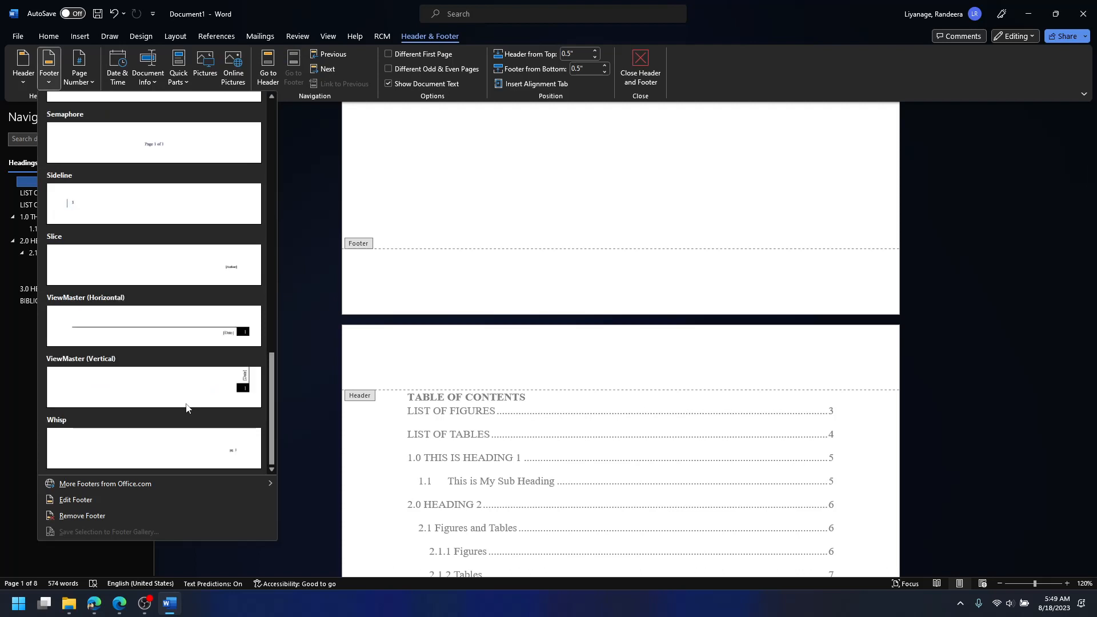
scroll(201, 459, up, 3)
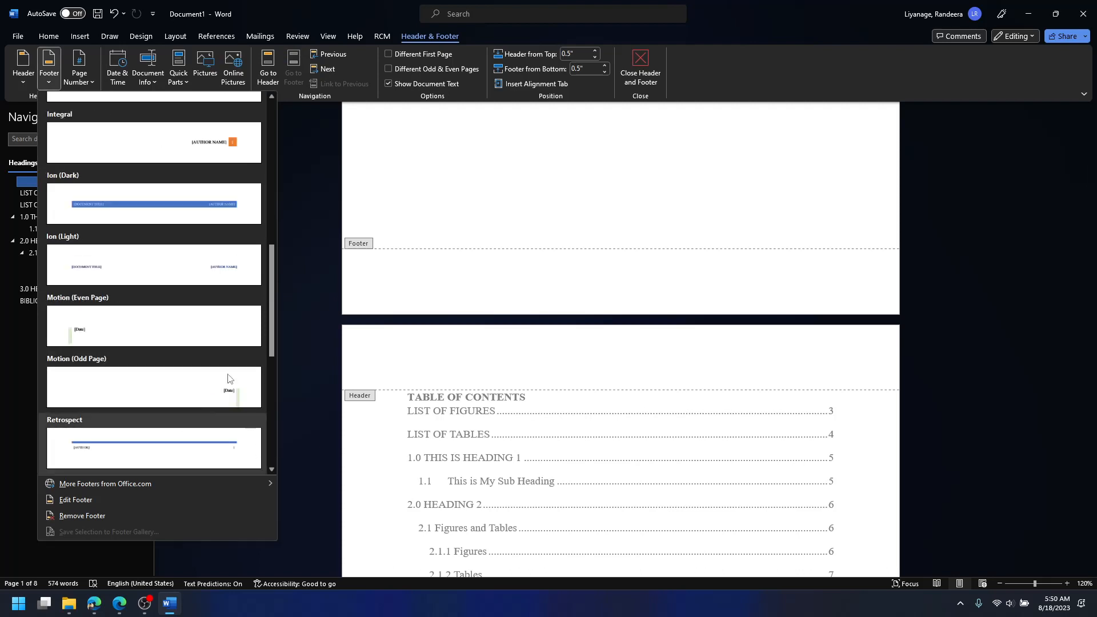
scroll(150, 343, down, 2)
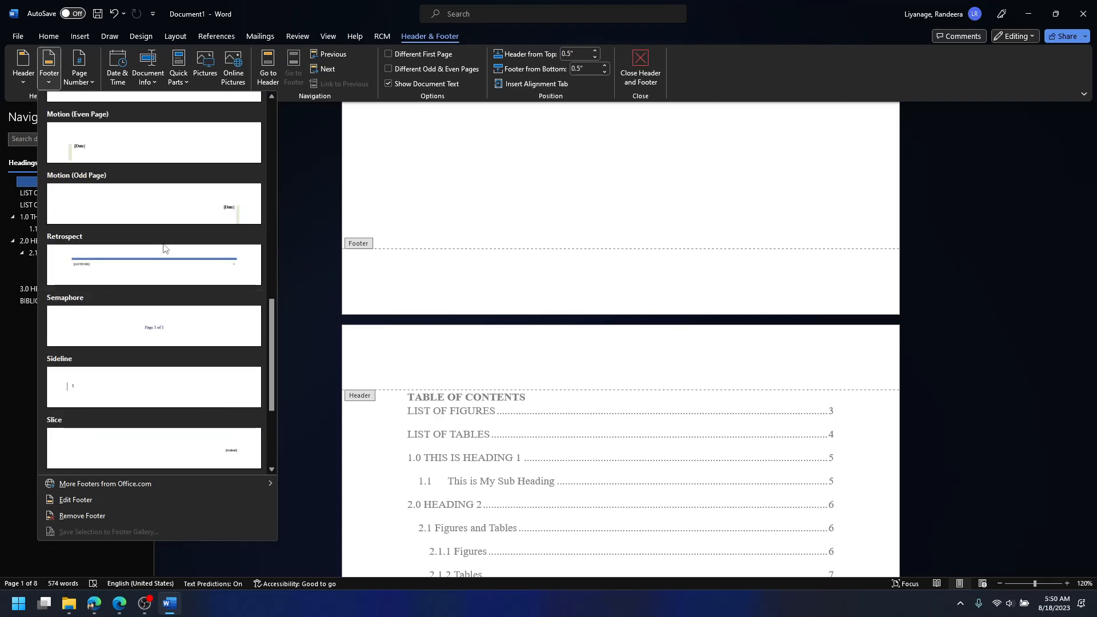
click(152, 339)
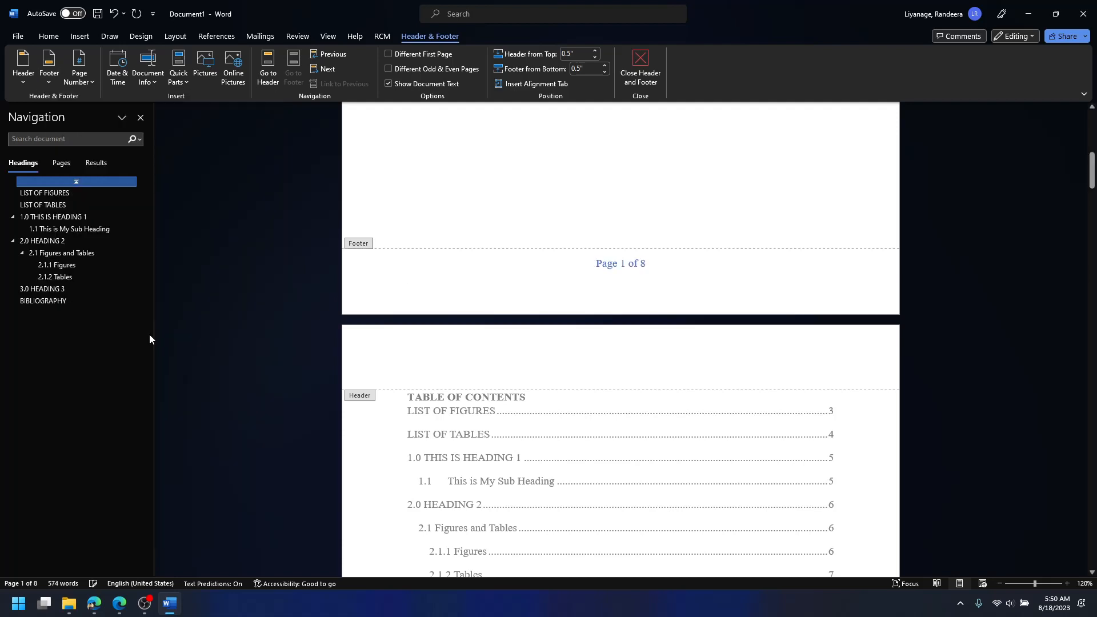
Make the footer's page numbering text black and right-aligned, return to the document body, and check the footer on the following pages
triple_click(609, 271)
click(47, 39)
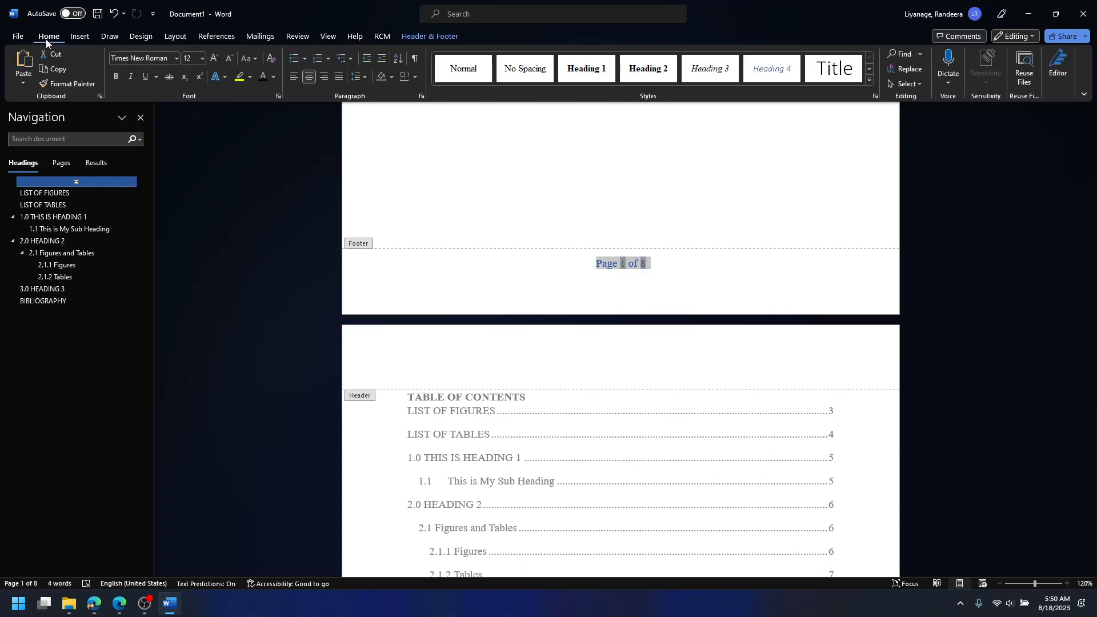
click(262, 80)
click(324, 76)
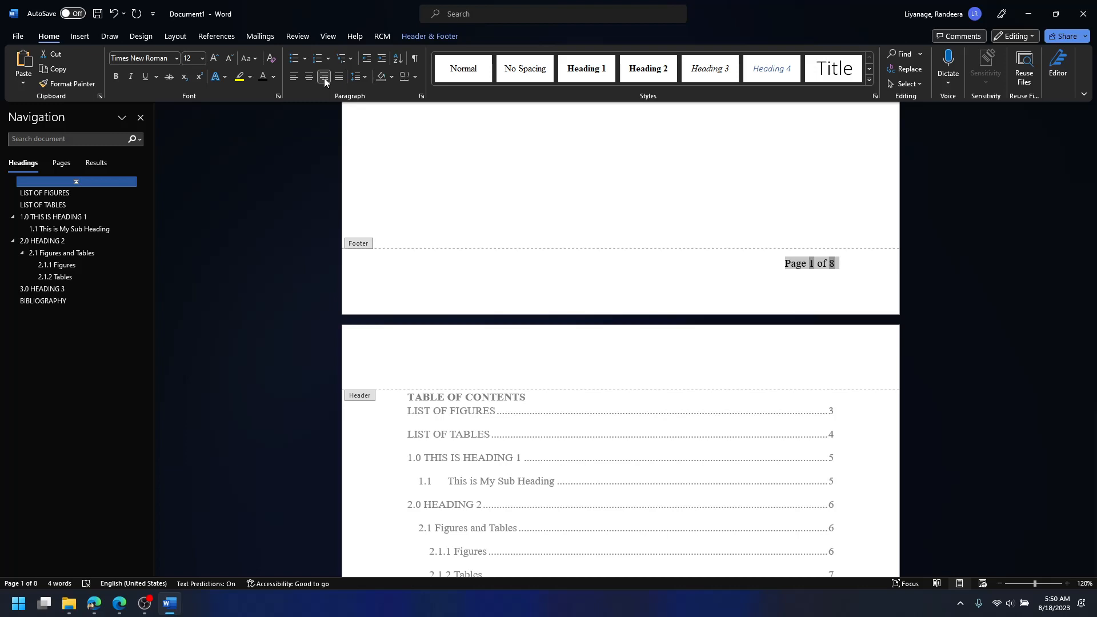
double_click(582, 204)
scroll(594, 291, down, 3)
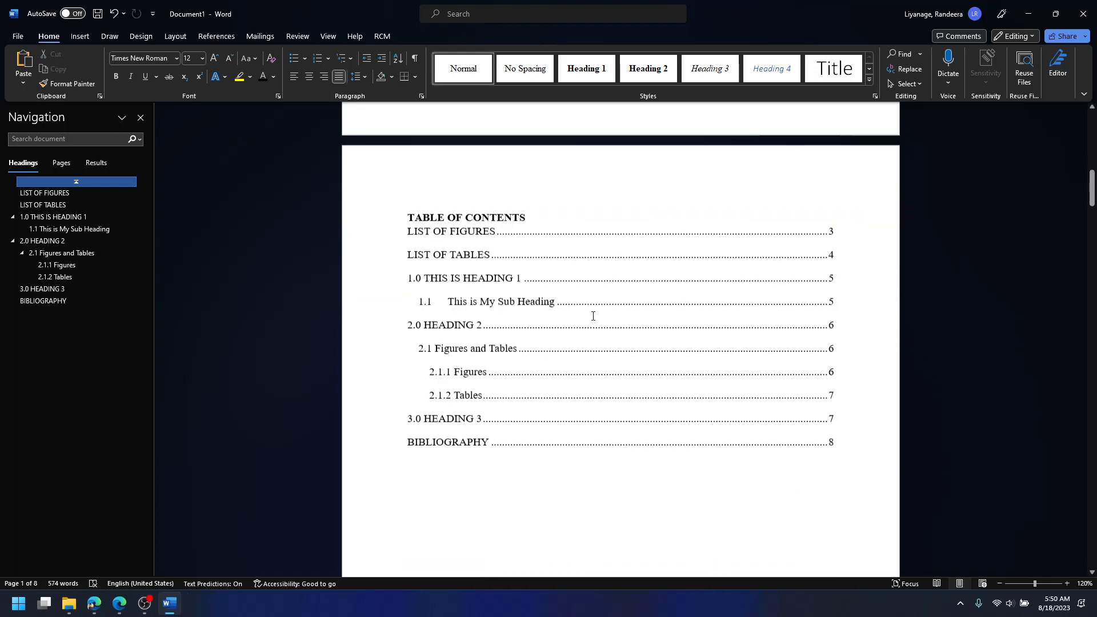
scroll(594, 311, down, 12)
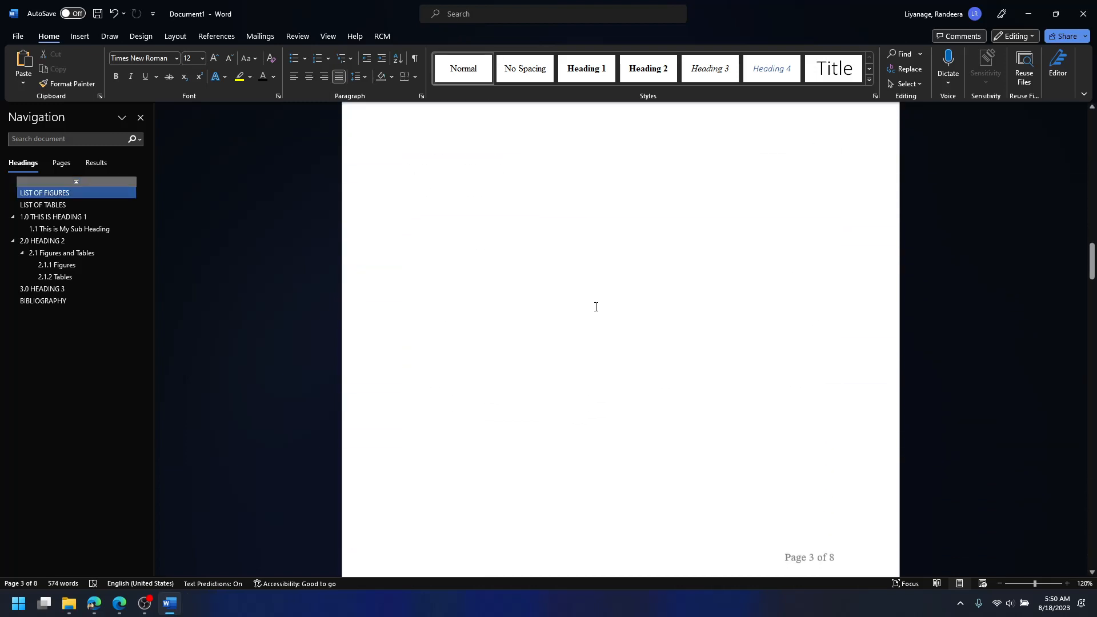
scroll(595, 307, down, 8)
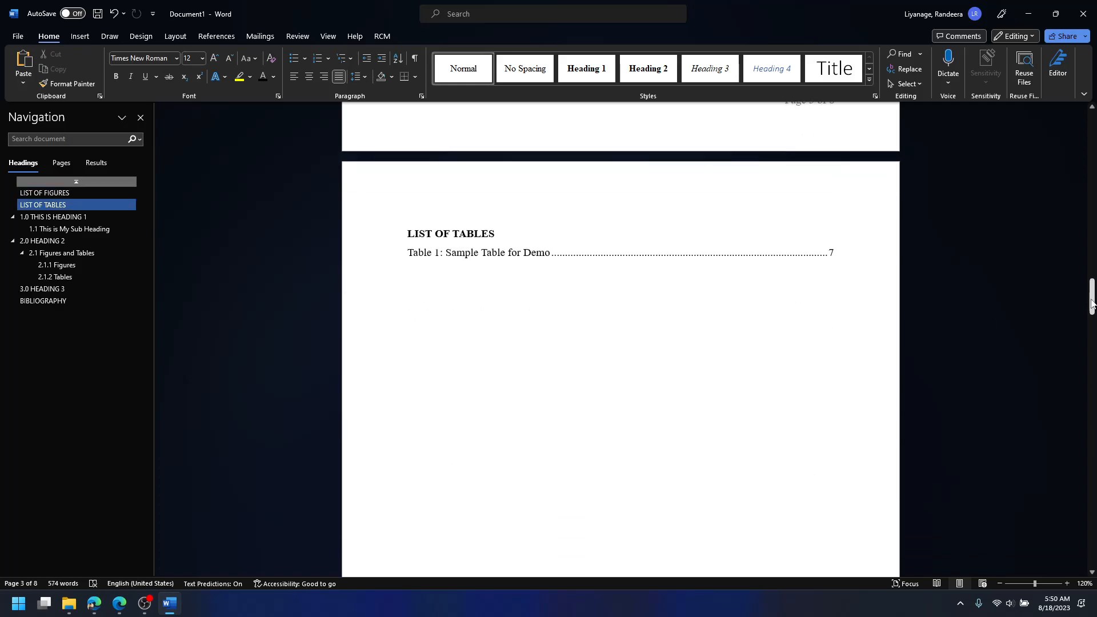
drag(1091, 302, 1038, 193)
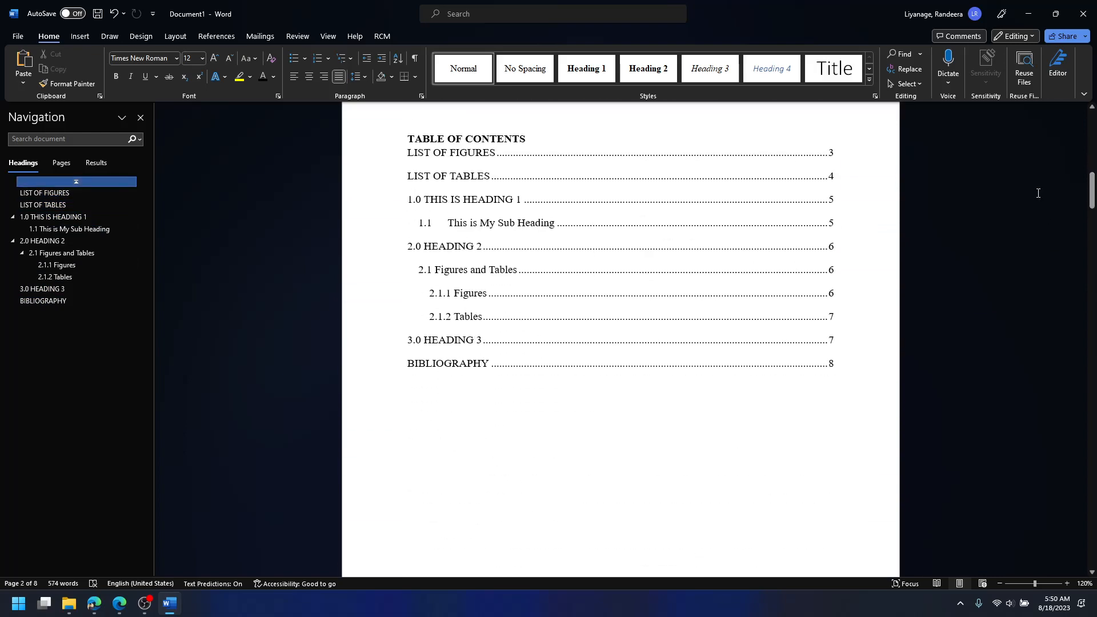